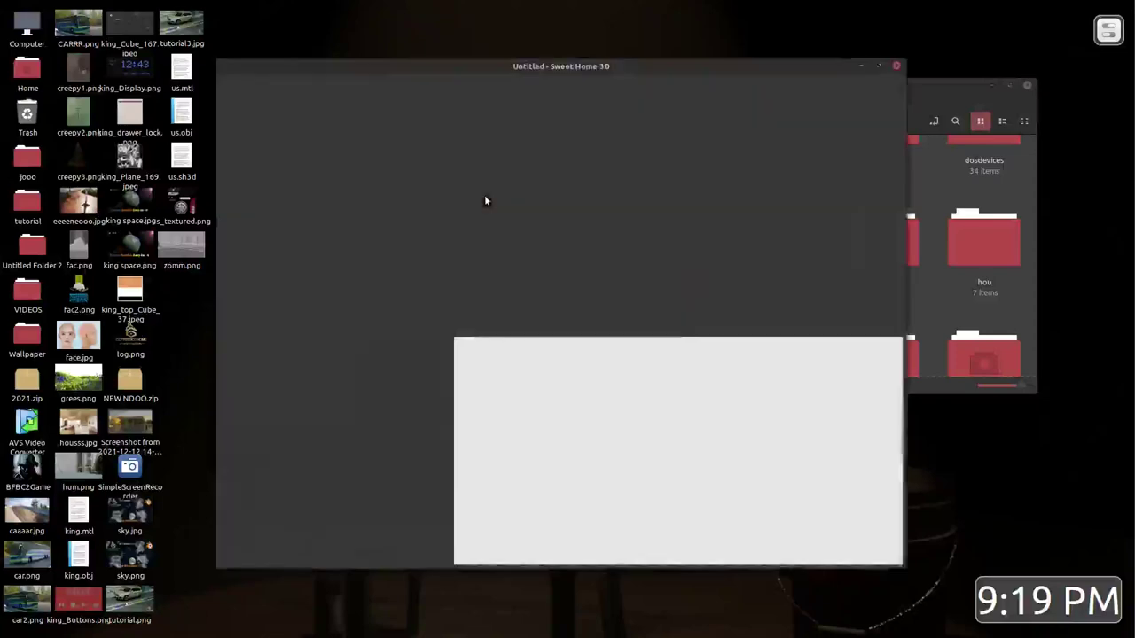
- Maximize the Sweet Home 3D window and expand the Kitchen furniture category
click(878, 65)
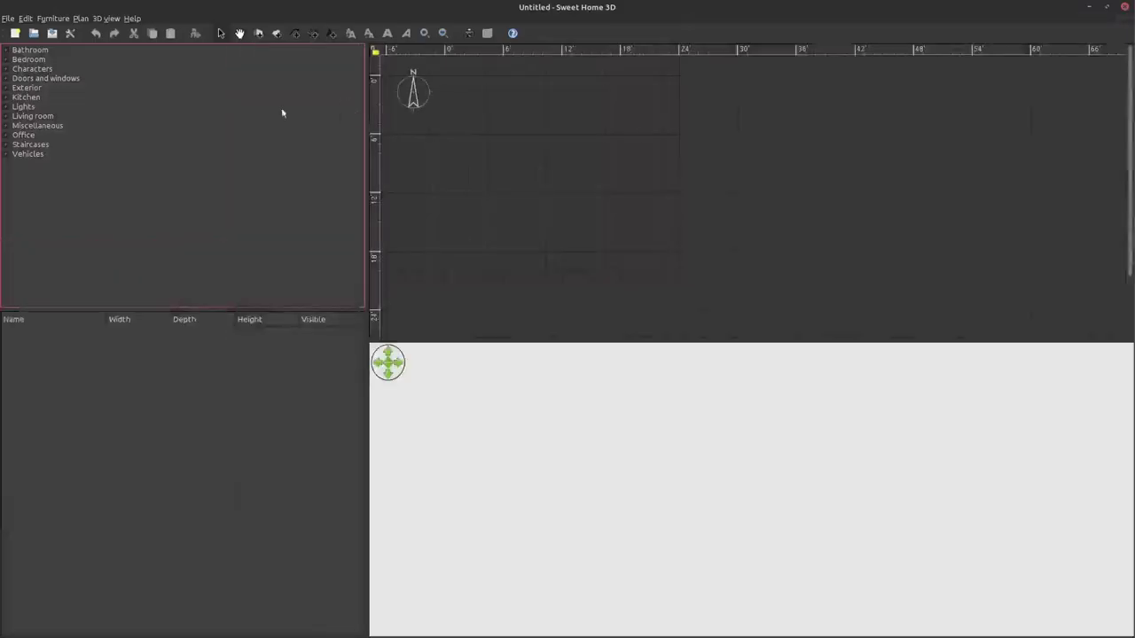
click(7, 96)
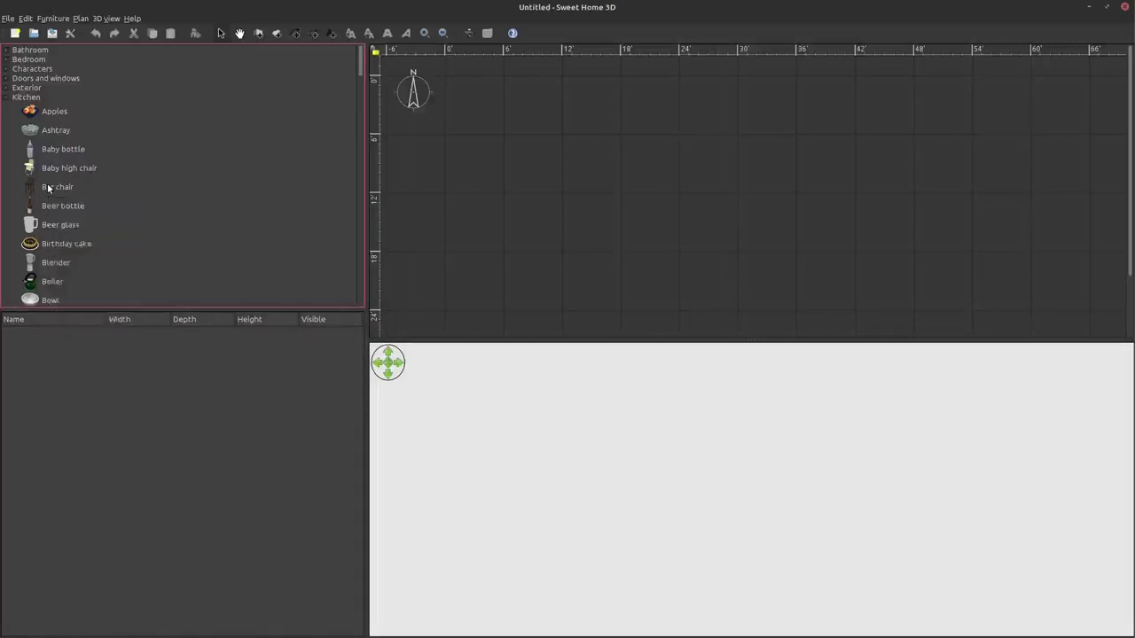
scroll(47, 182, down, 2)
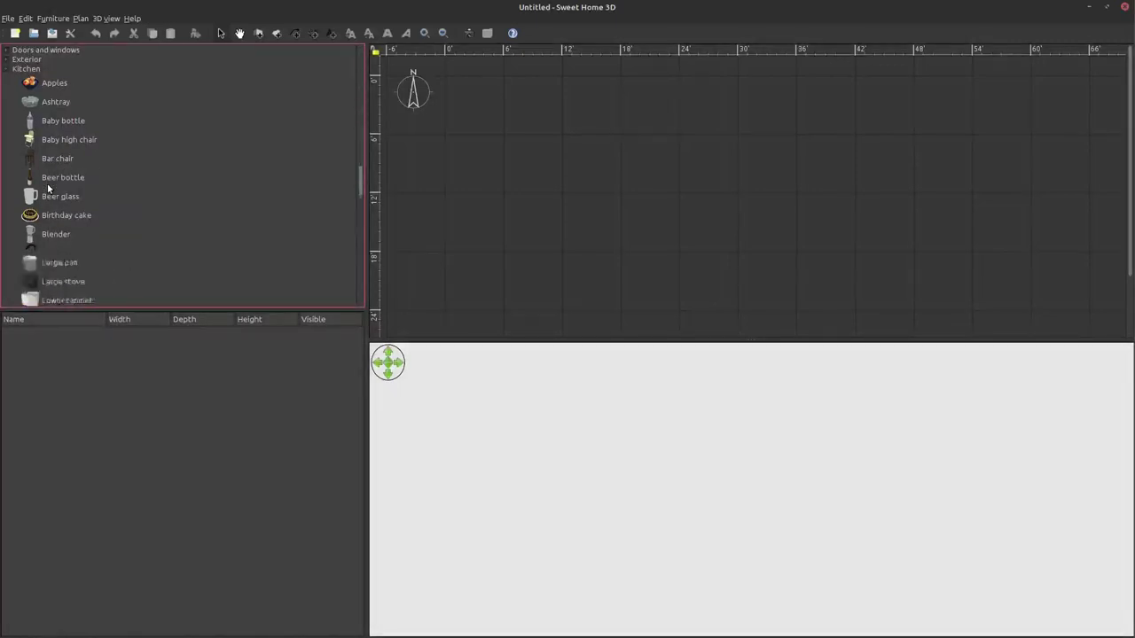
scroll(47, 183, down, 5)
scroll(47, 183, down, 5)
- Browse the Office category, then expand Miscellaneous and select Wood logs
click(6, 283)
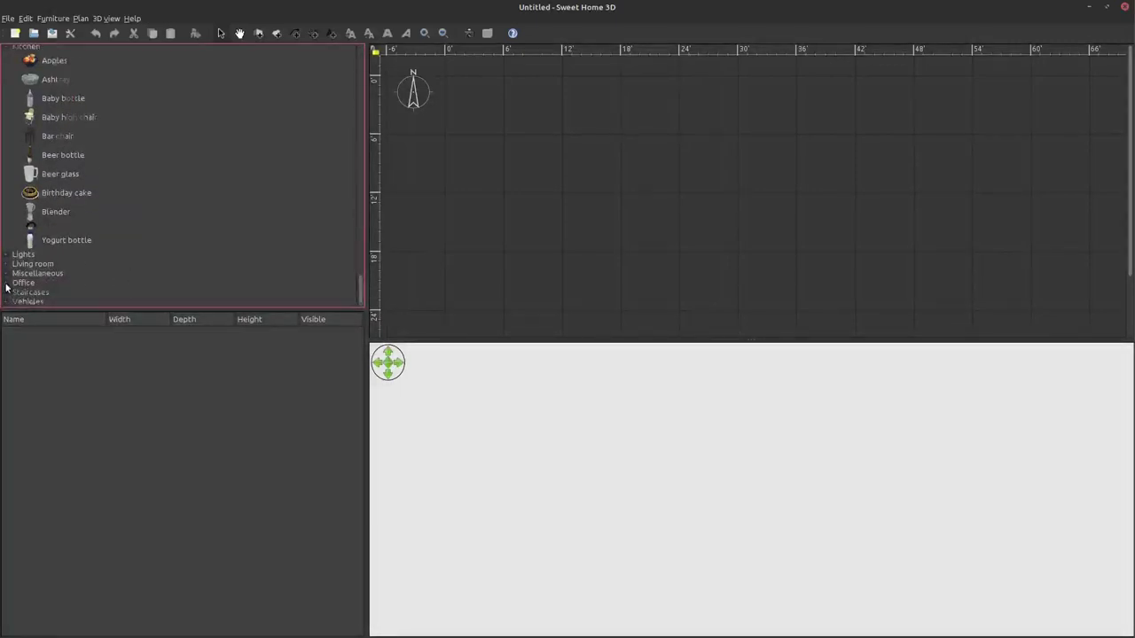
scroll(51, 276, down, 5)
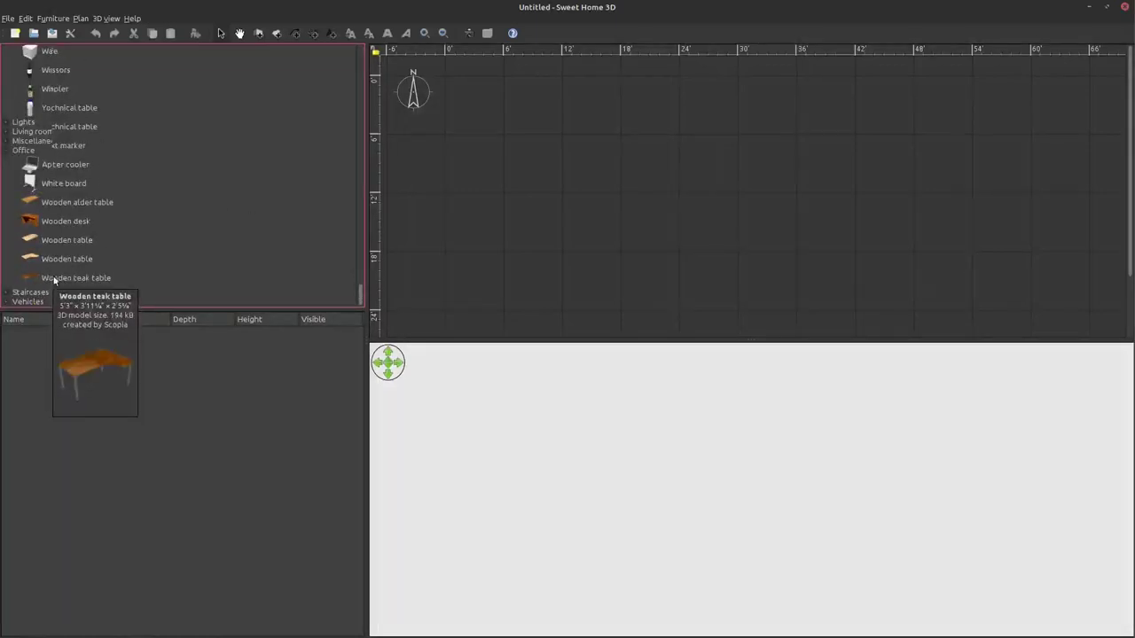
scroll(51, 277, down, 5)
scroll(131, 110, up, 5)
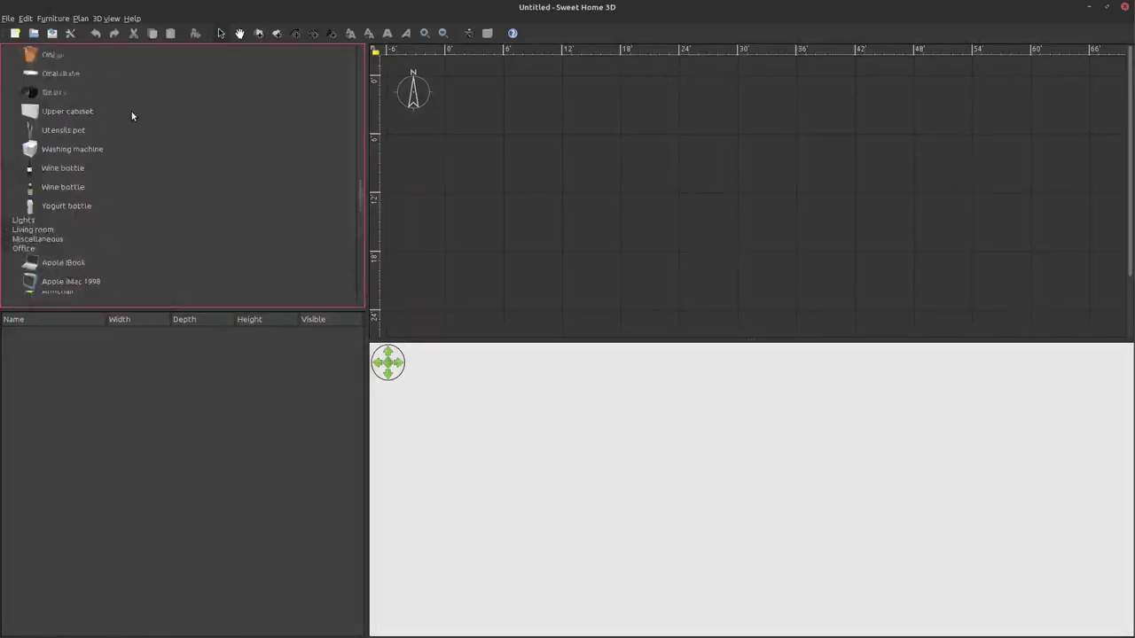
scroll(68, 110, up, 5)
click(8, 133)
click(8, 127)
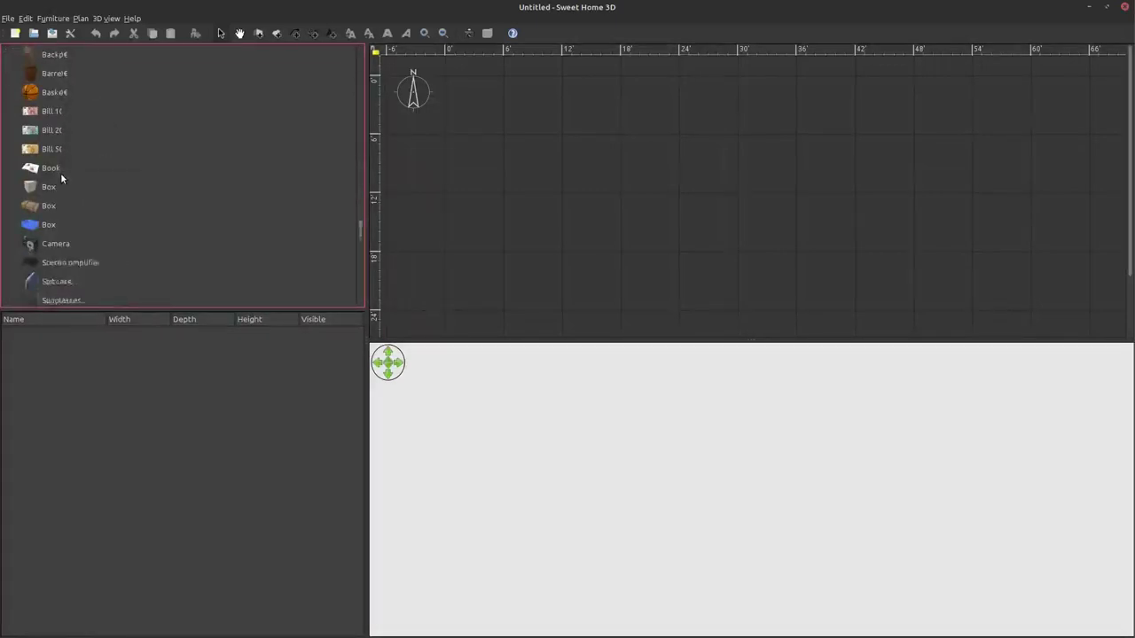
click(51, 249)
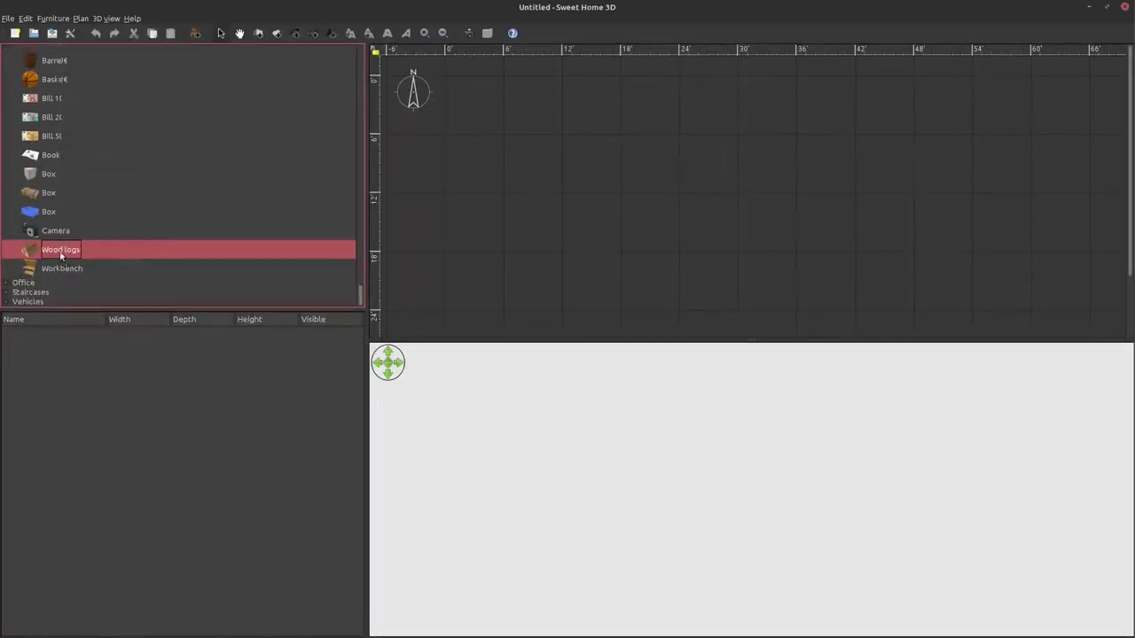
- Place the wood logs in the plan and undo an accidentally added wall socket
drag(61, 255, 689, 189)
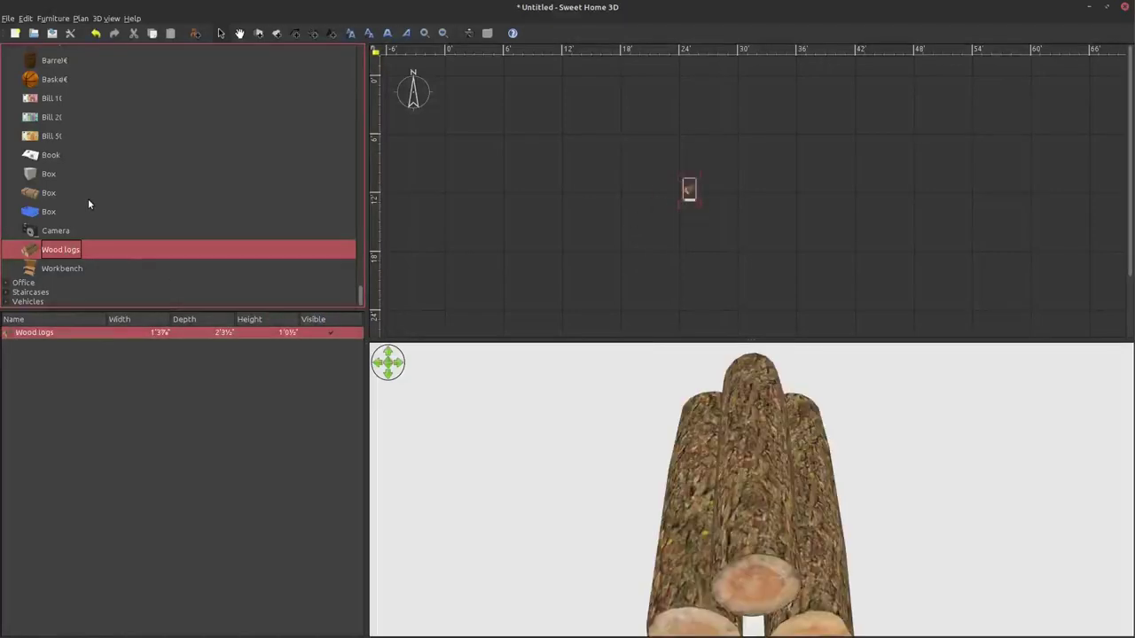
drag(52, 65, 749, 116)
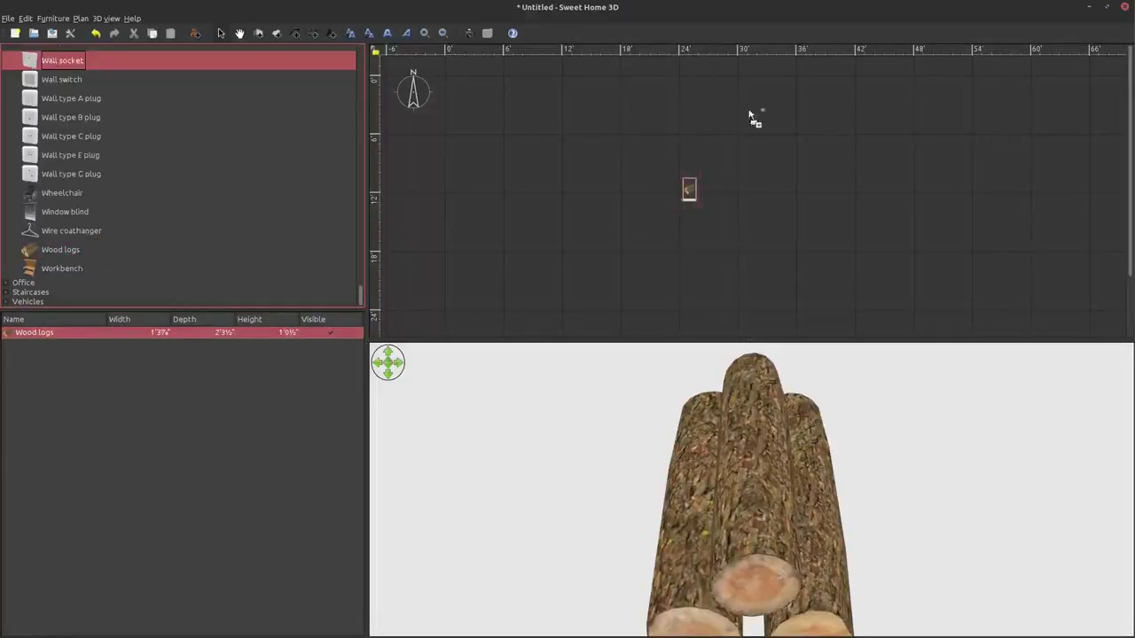
drag(705, 159, 700, 155)
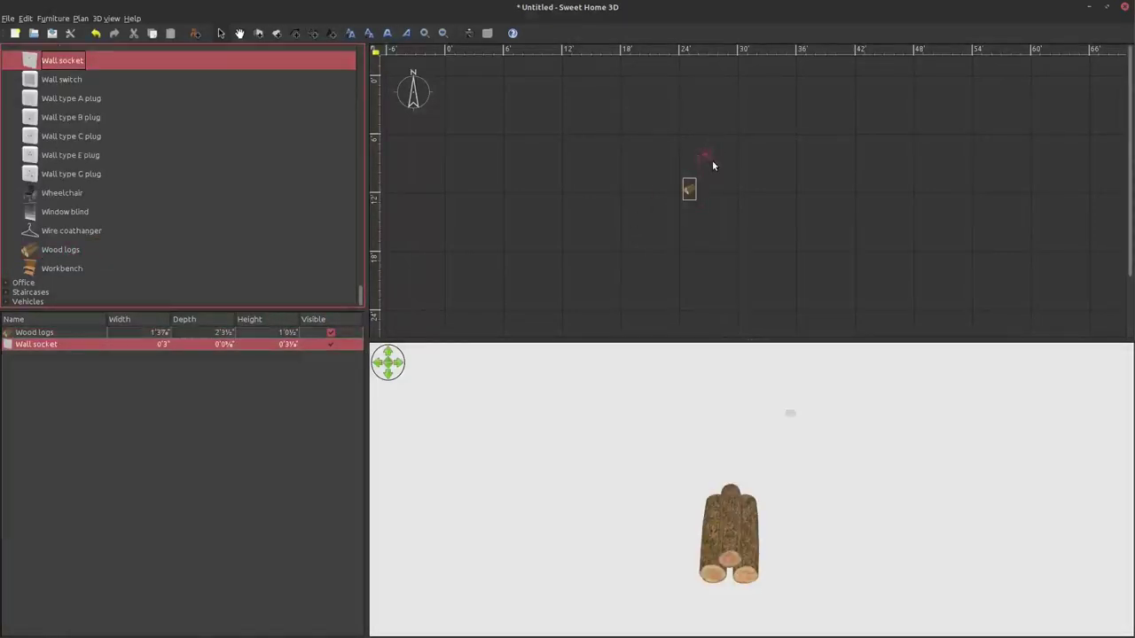
right_click(705, 160)
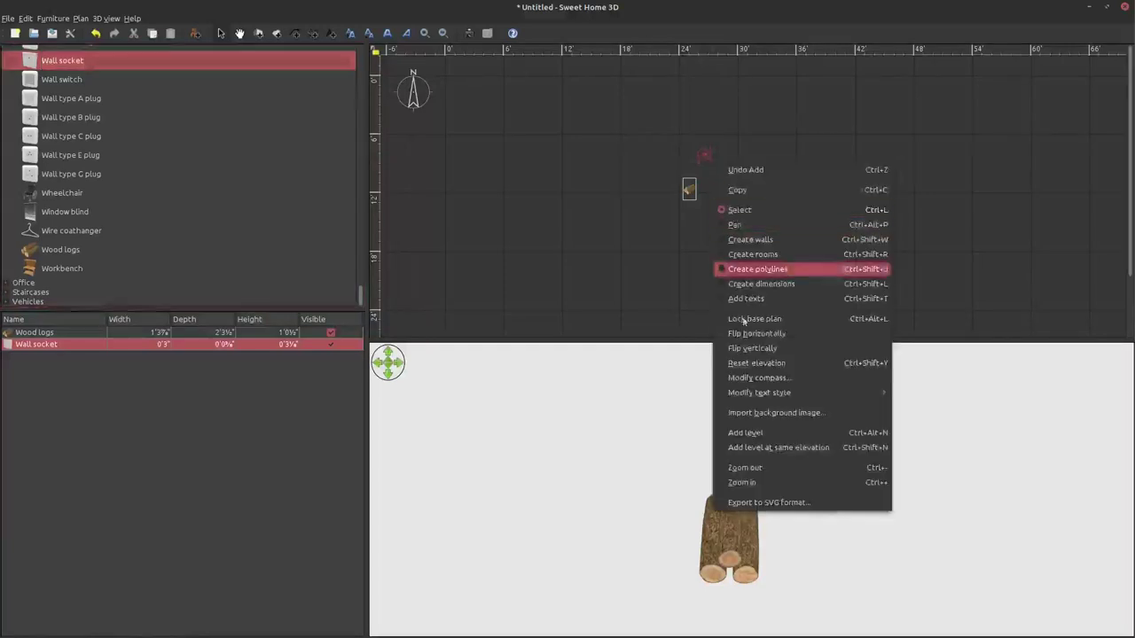
click(736, 164)
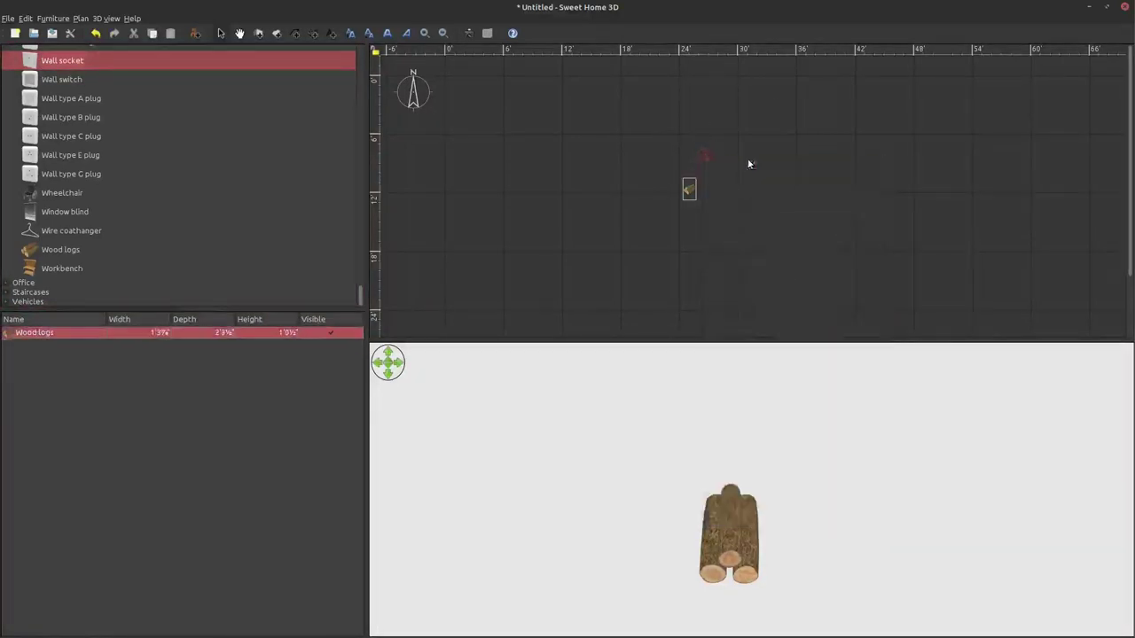
- Place a wheelchair in the plan beside the wood logs
drag(52, 199, 615, 215)
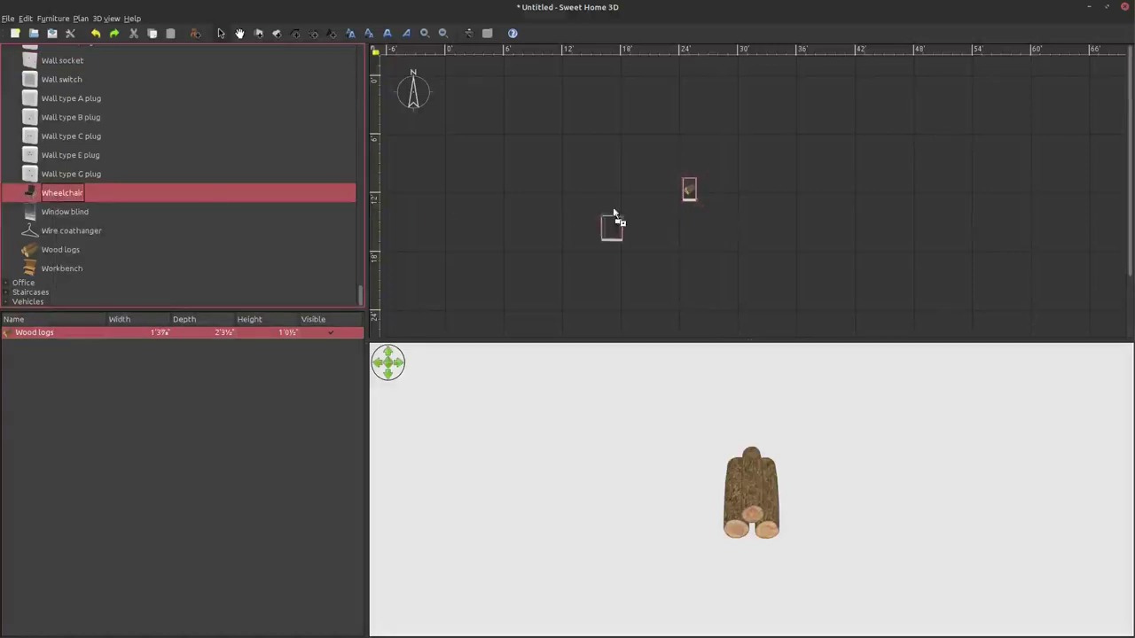
drag(709, 177, 716, 180)
mouse_move(861, 423)
mouse_down()
mouse_move(949, 408)
mouse_move(977, 443)
mouse_up()
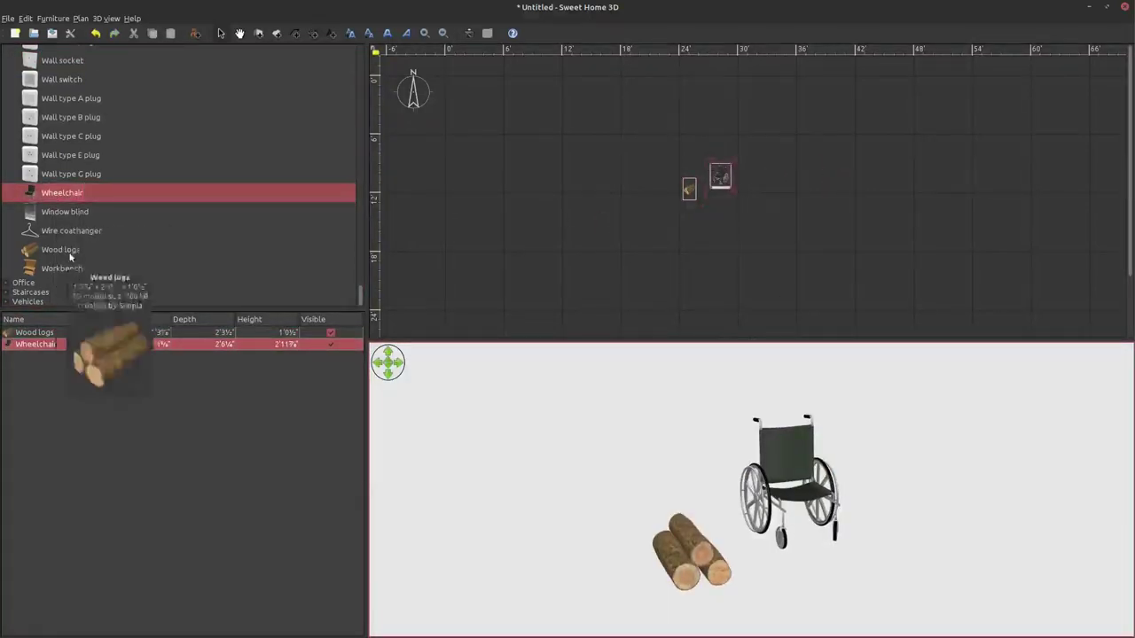
- Expand the Kitchen category and place beer bottles beside the wood logs
scroll(78, 233, up, 5)
scroll(78, 233, up, 3)
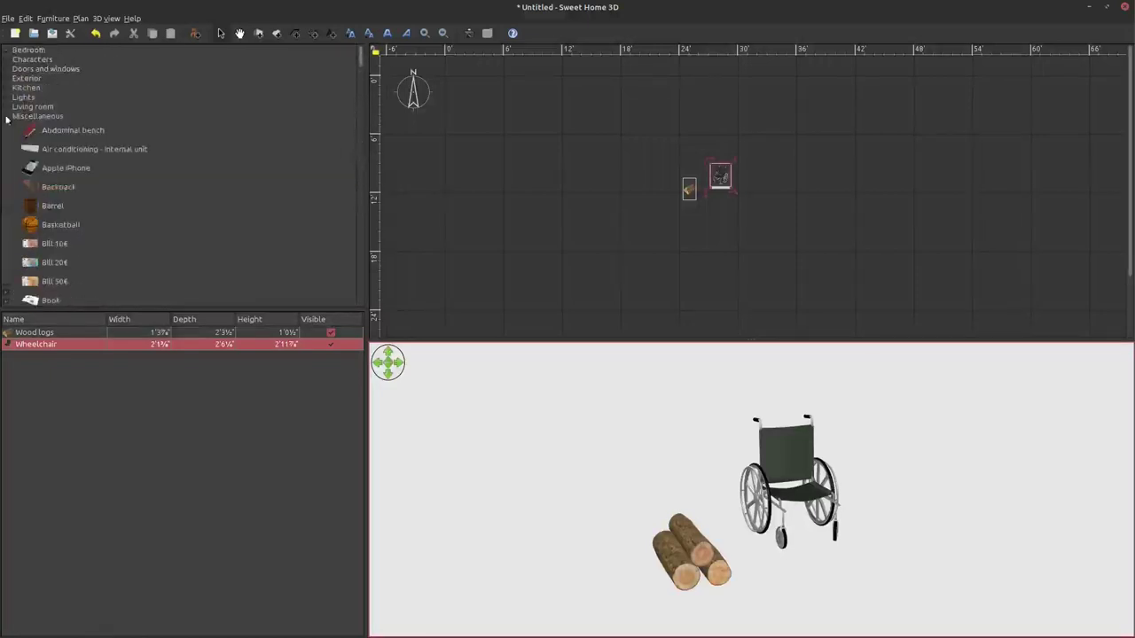
click(6, 116)
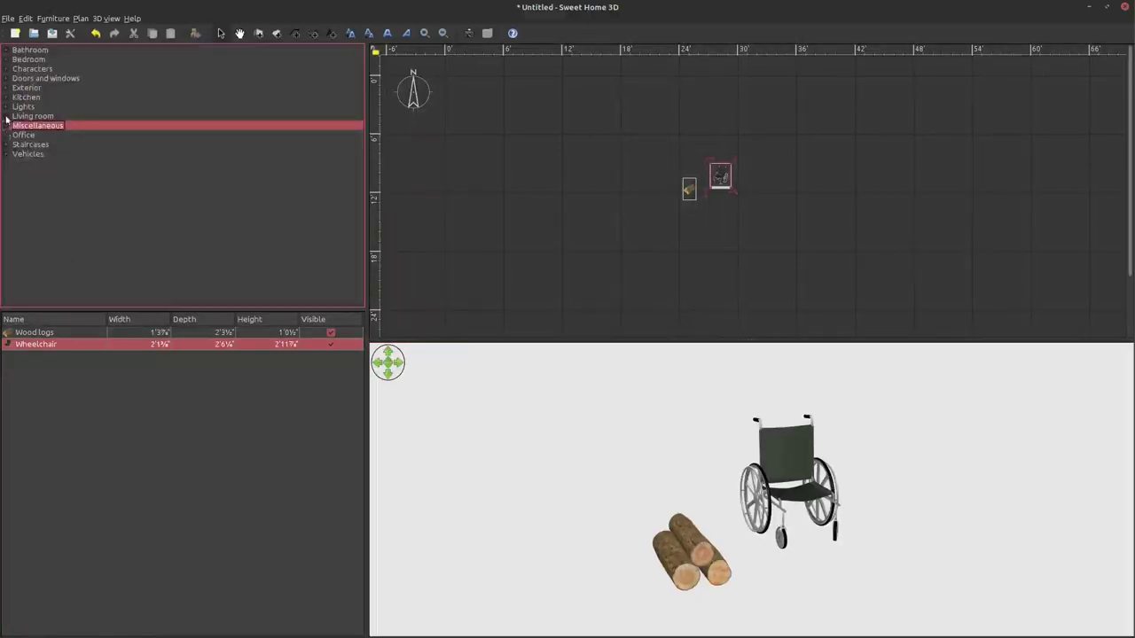
click(6, 125)
scroll(83, 222, down, 3)
scroll(83, 224, down, 2)
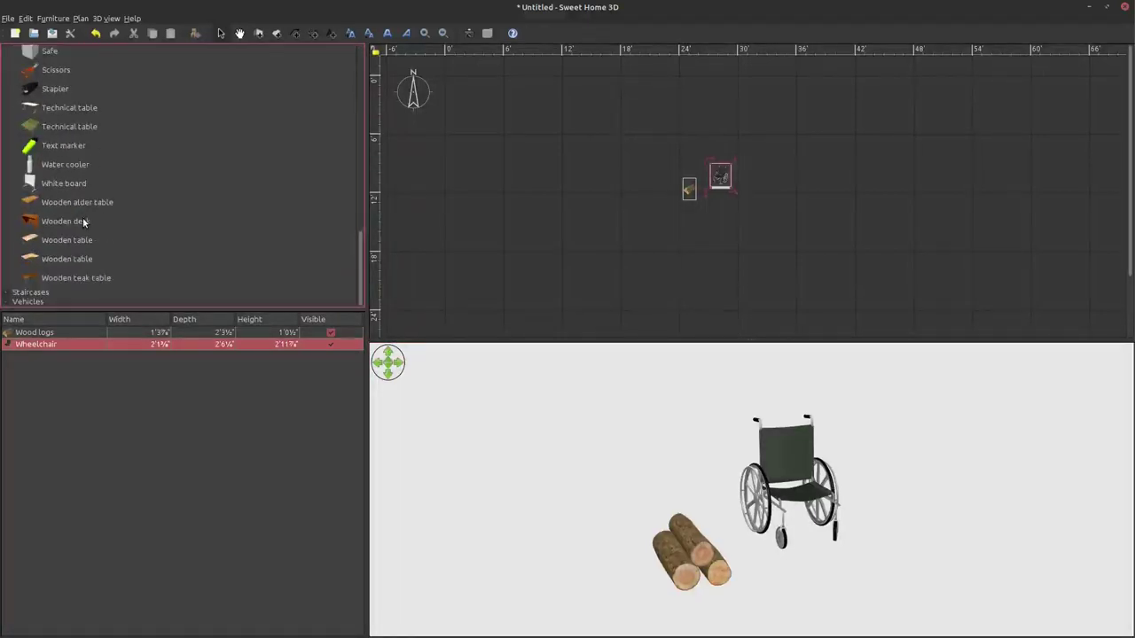
scroll(83, 219, up, 5)
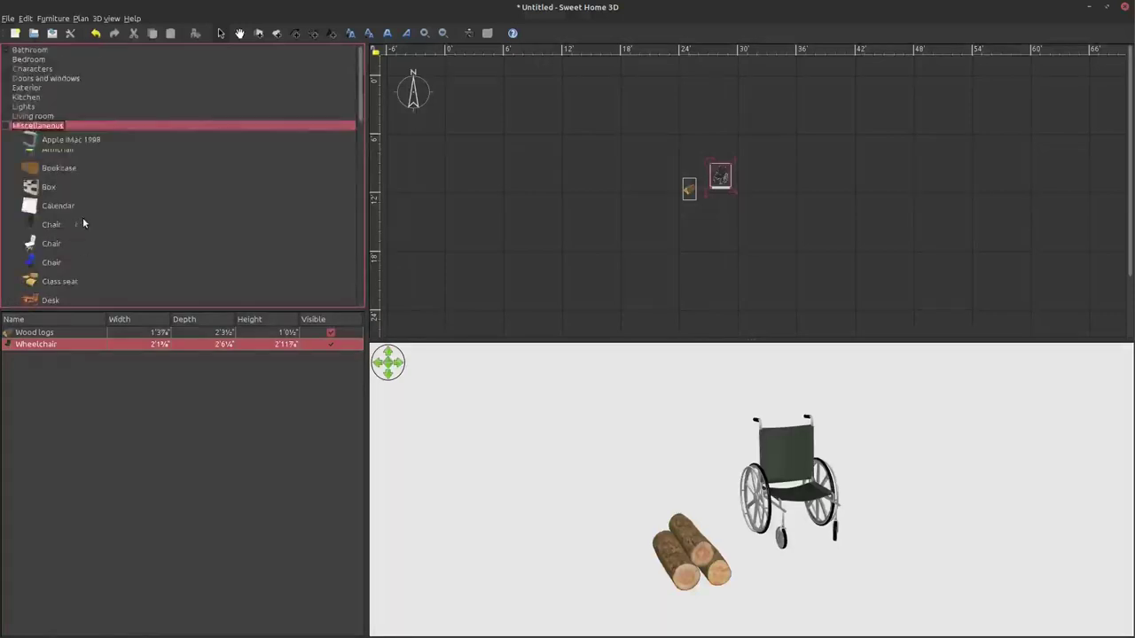
click(6, 125)
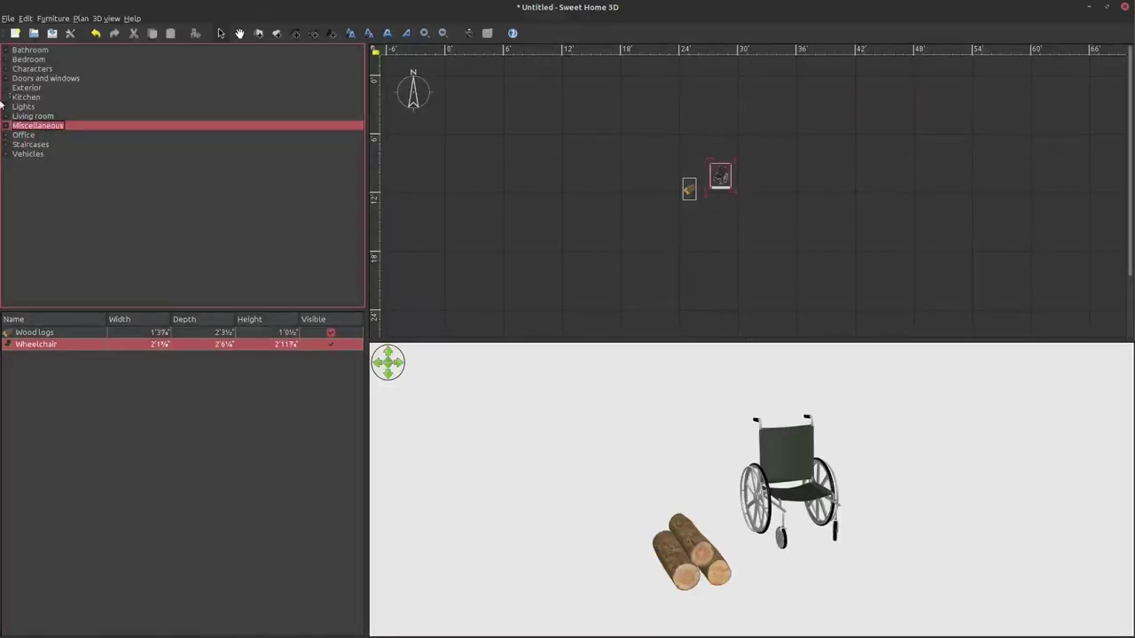
click(4, 98)
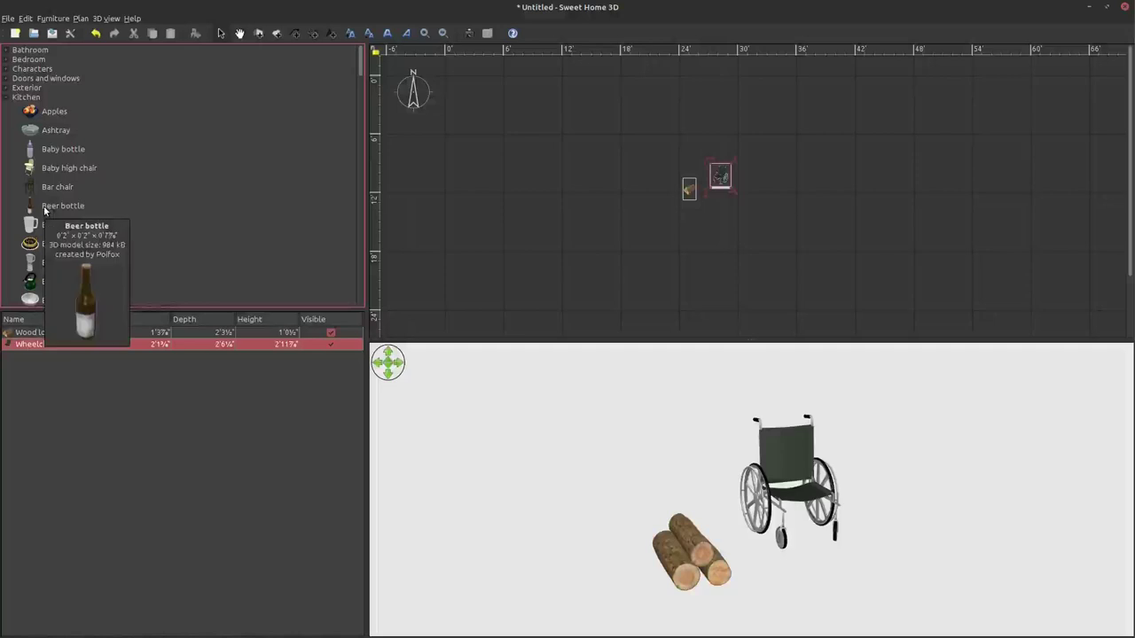
drag(35, 208, 712, 178)
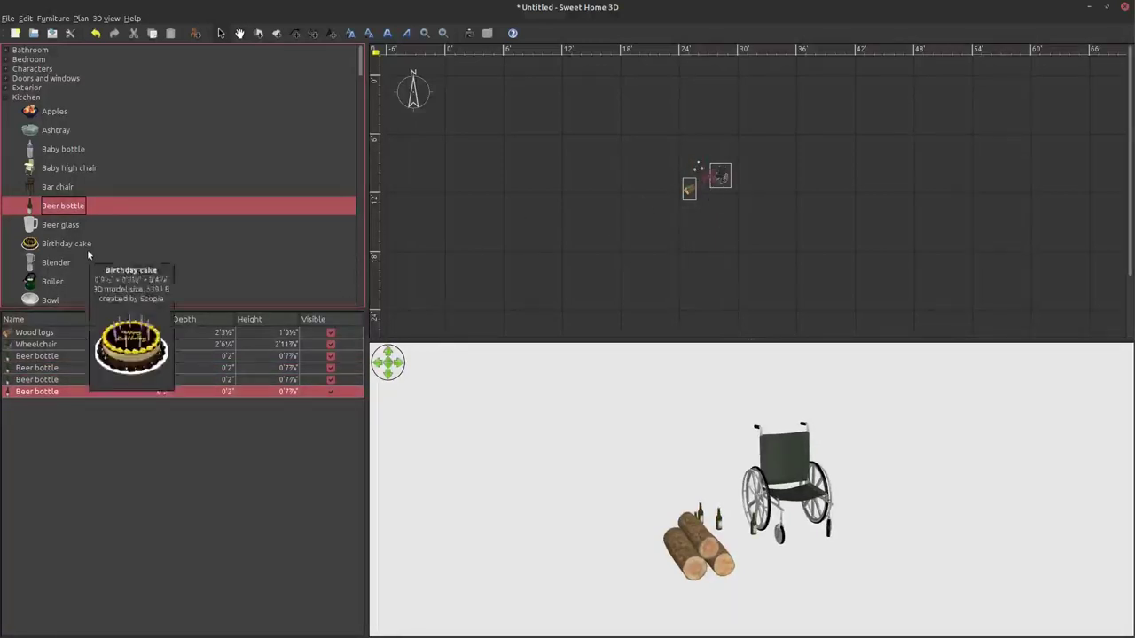
- Add a birthday cake and a fork next to the wheelchair
drag(89, 249, 735, 256)
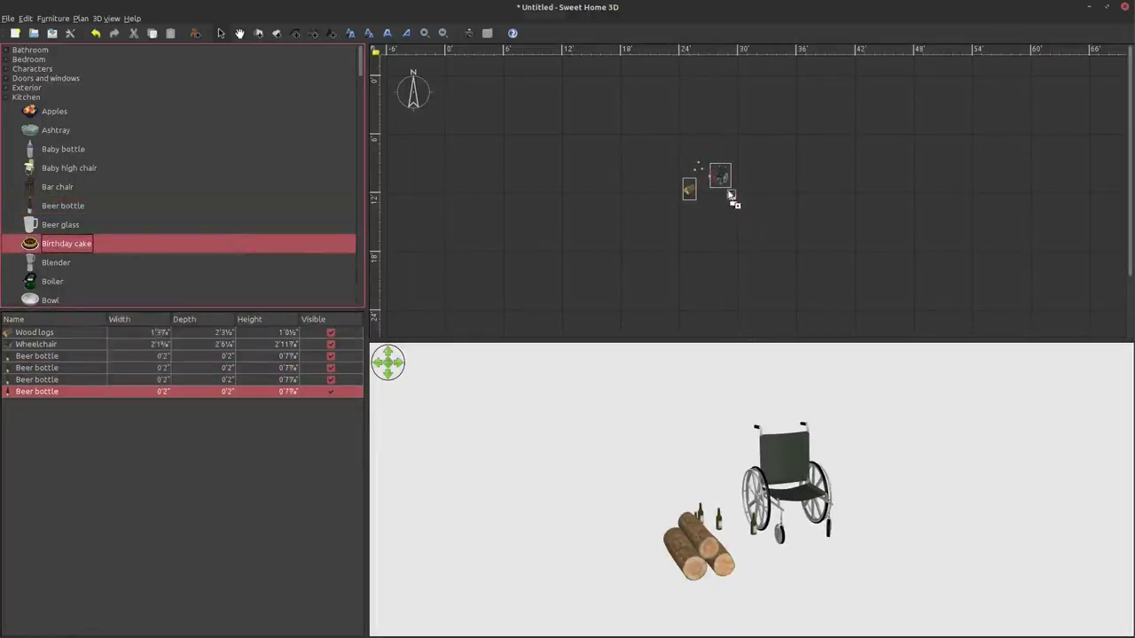
drag(730, 193, 730, 195)
scroll(161, 207, down, 4)
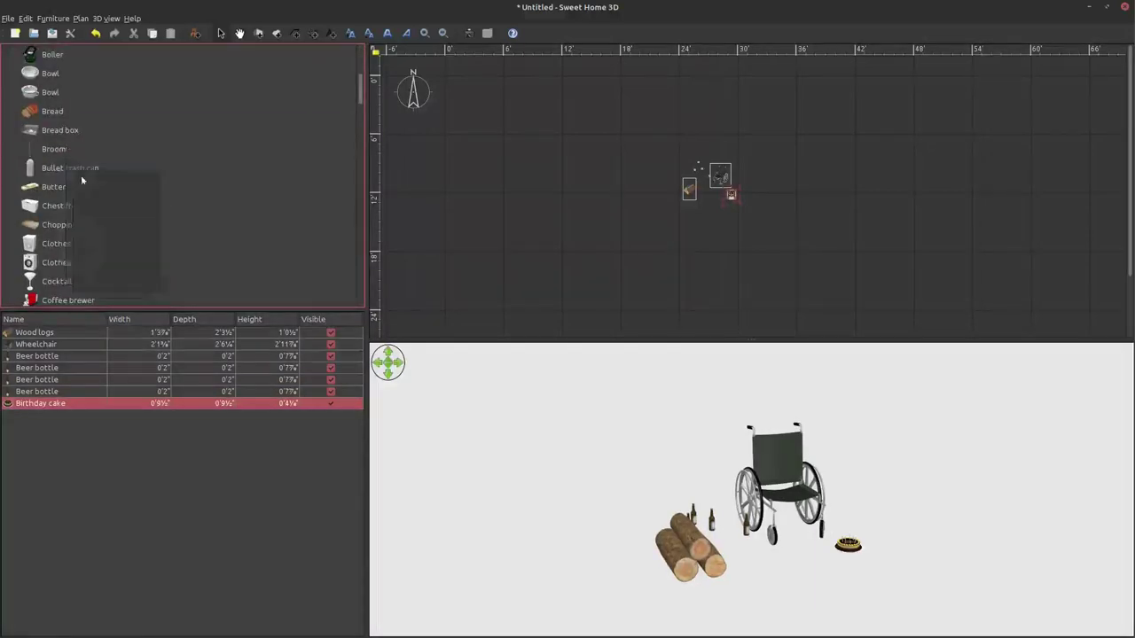
scroll(135, 189, down, 3)
scroll(135, 189, down, 1)
drag(89, 206, 806, 541)
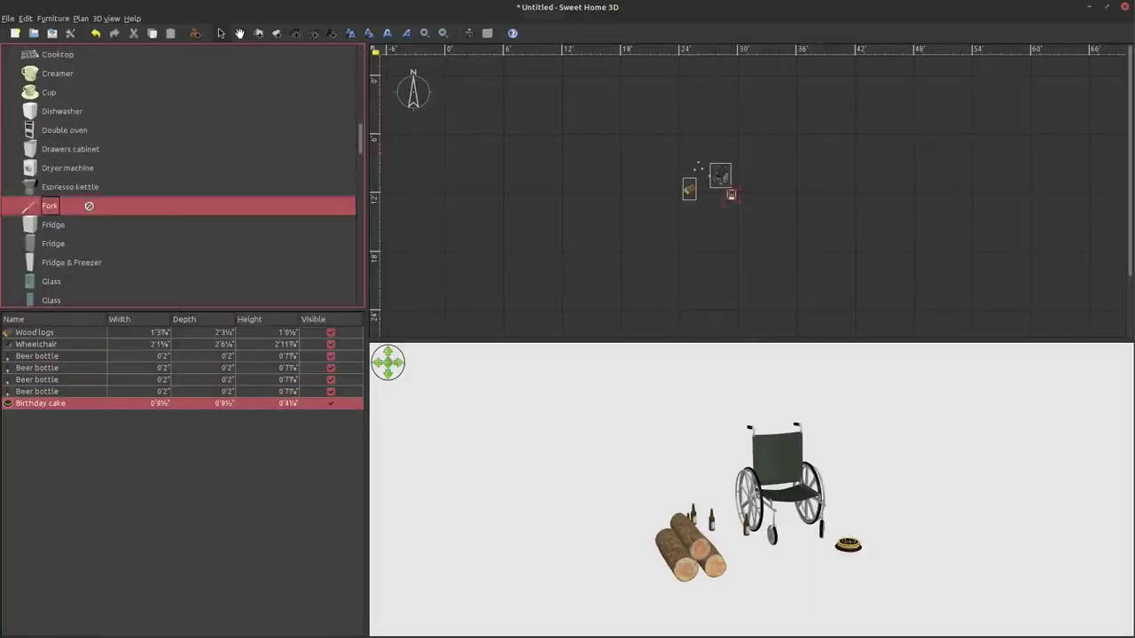
drag(724, 197, 724, 195)
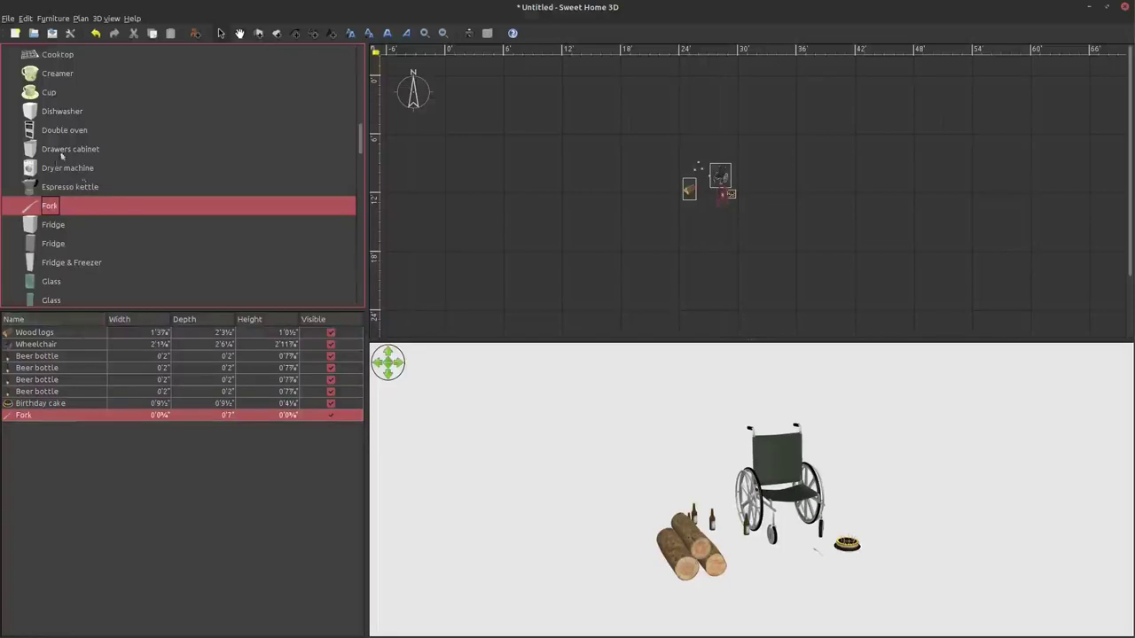
scroll(61, 156, down, 2)
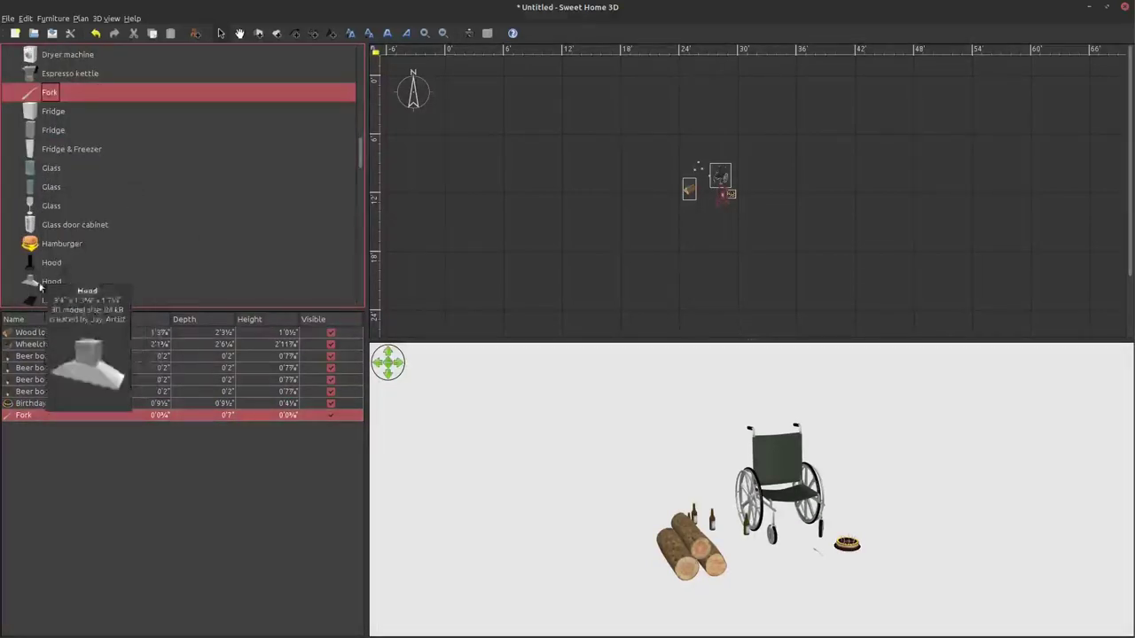
- Collapse Kitchen and browse the Exterior furniture category
scroll(100, 193, up, 5)
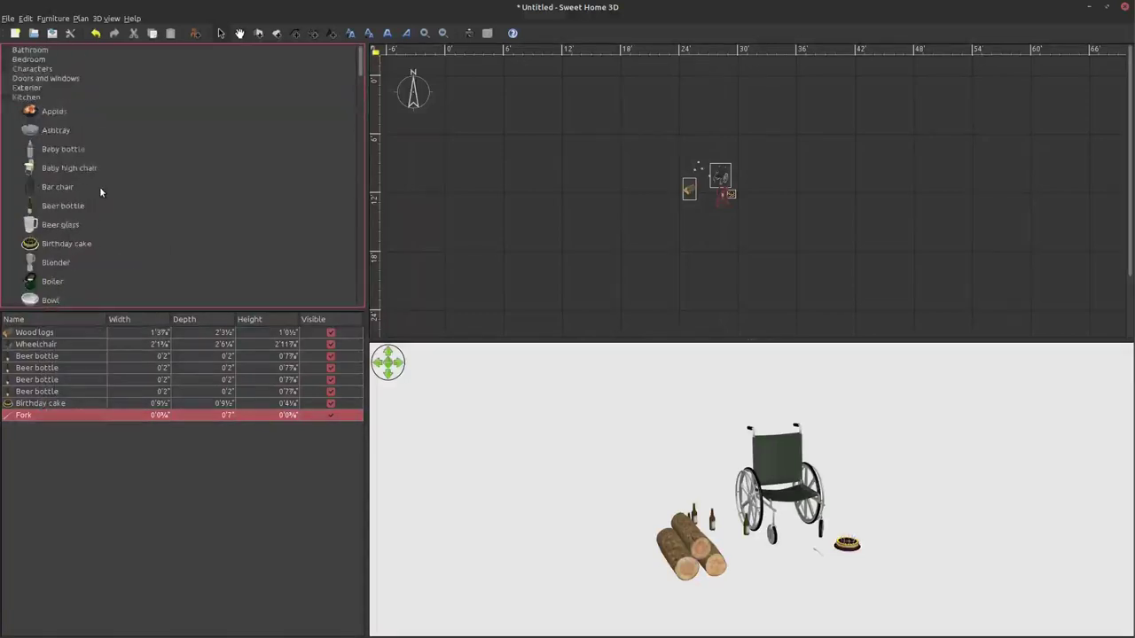
key(Left)
key(Up)
key(Right)
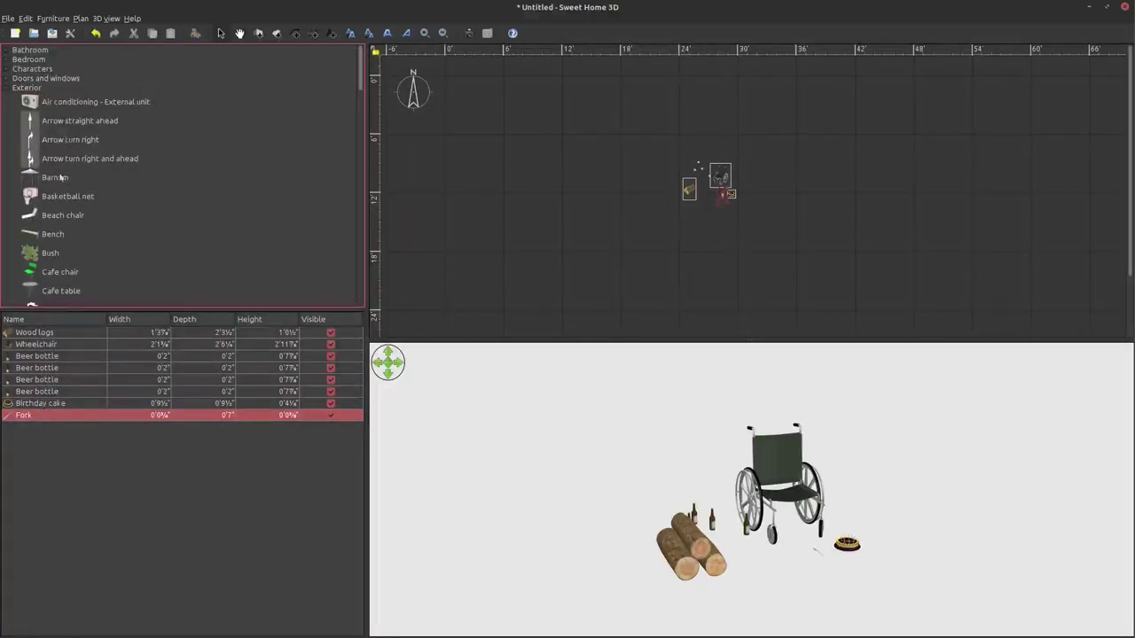
scroll(85, 210, down, 2)
scroll(95, 207, down, 2)
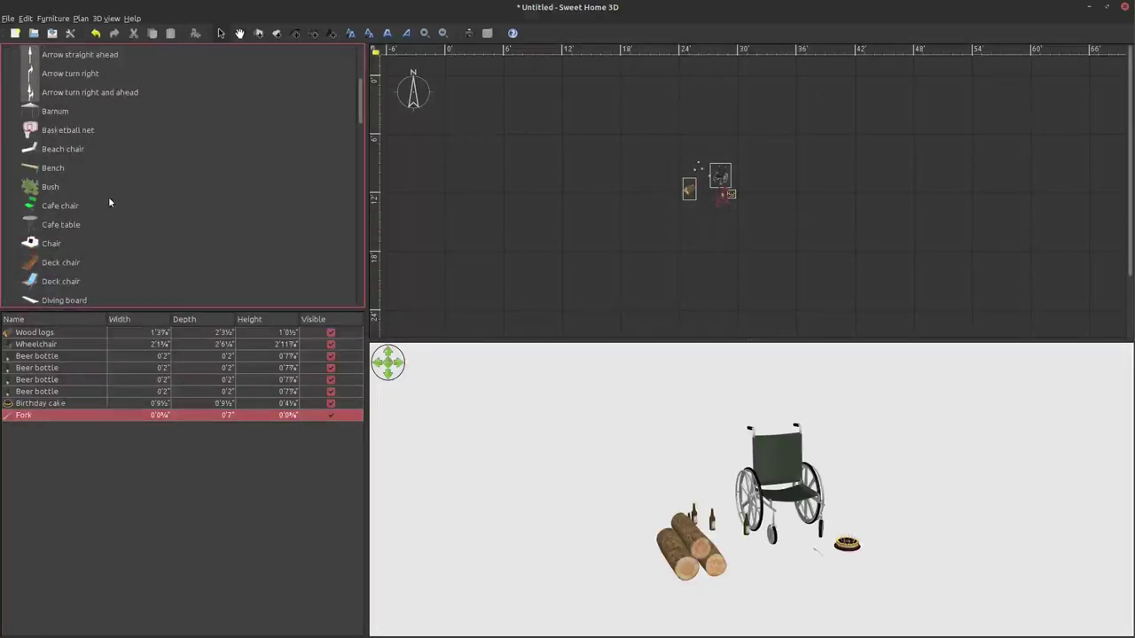
scroll(109, 203, down, 2)
scroll(109, 203, down, 2)
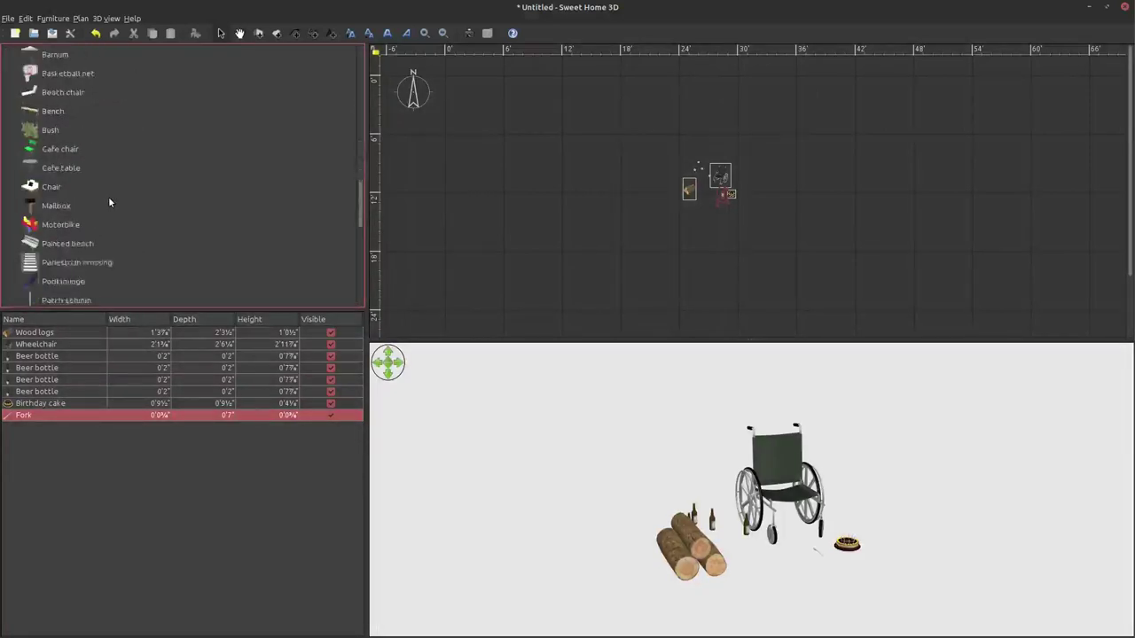
scroll(109, 203, down, 2)
scroll(109, 197, up, 2)
scroll(105, 204, up, 3)
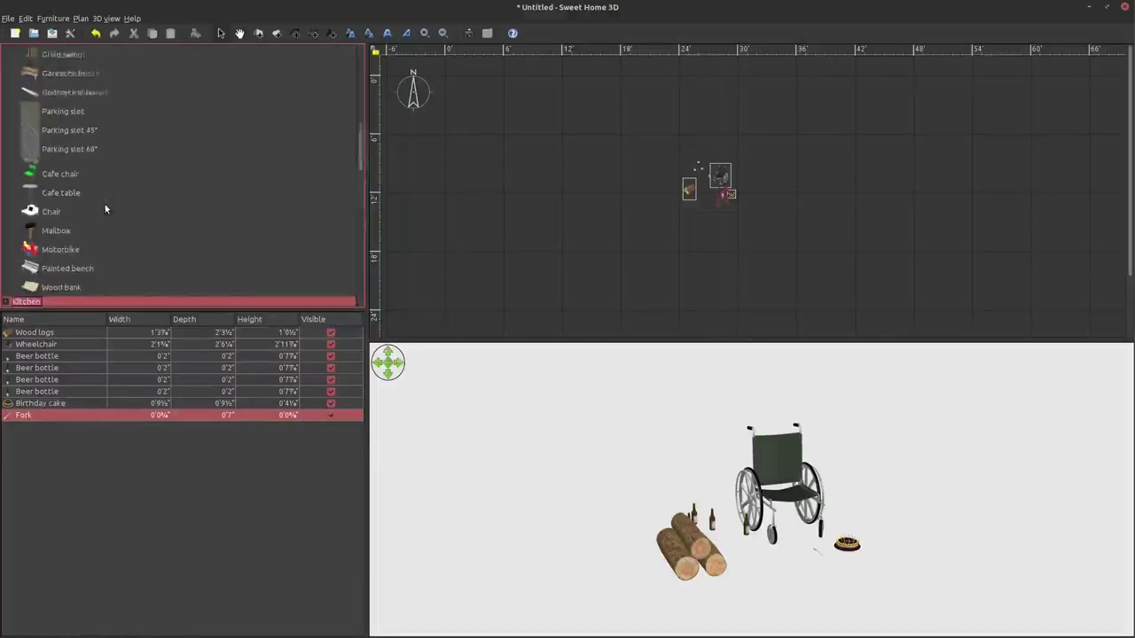
scroll(89, 190, up, 2)
- Expand Lights and place candles around the wheelchair, logs and cake
double_click(27, 88)
click(26, 97)
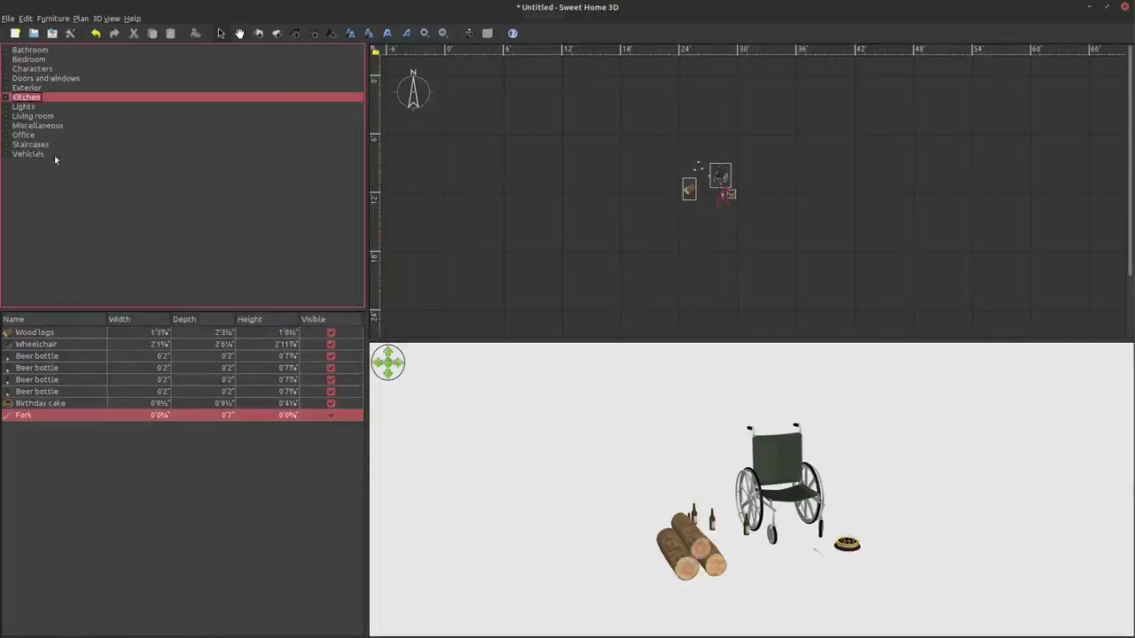
double_click(50, 109)
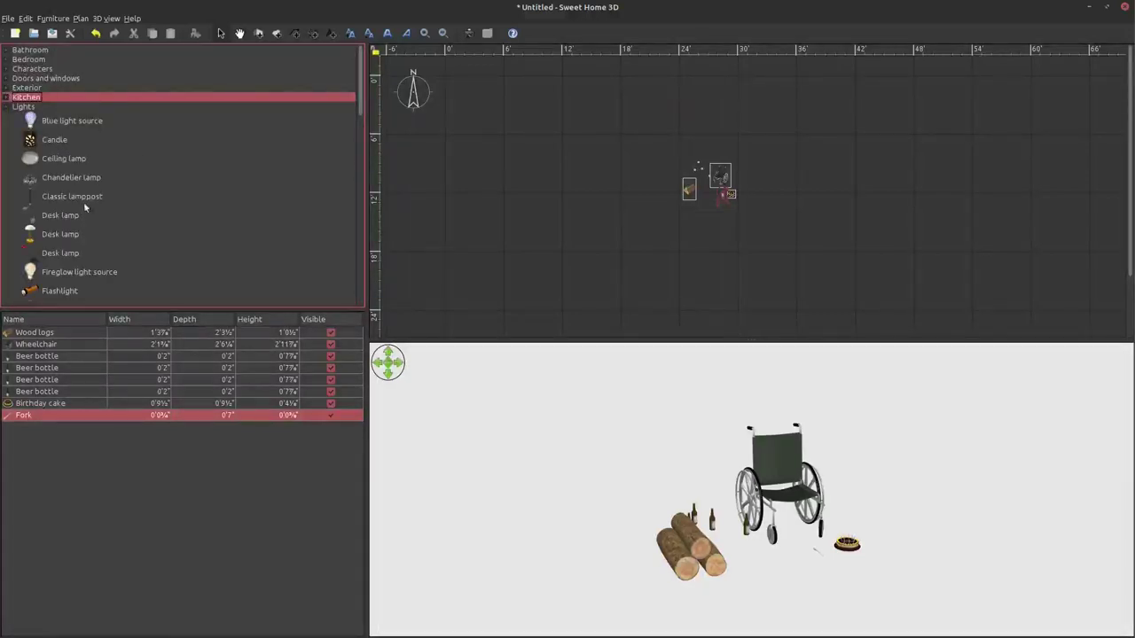
drag(53, 139, 501, 238)
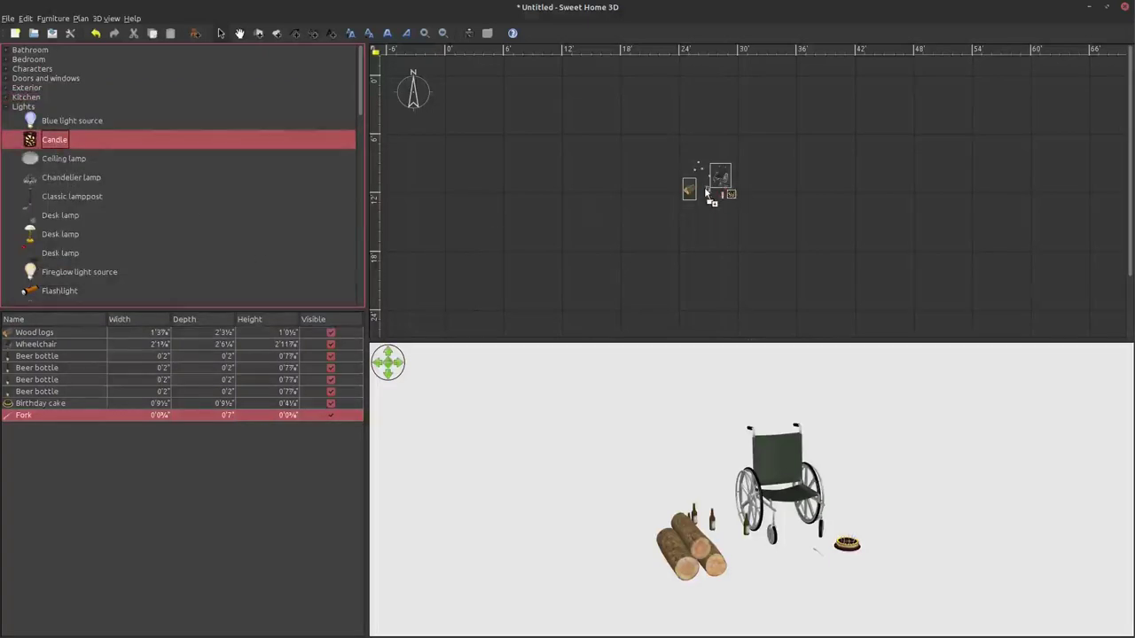
mouse_move(707, 194)
mouse_down()
mouse_move(739, 176)
mouse_move(686, 160)
mouse_up()
scroll(92, 232, down, 1)
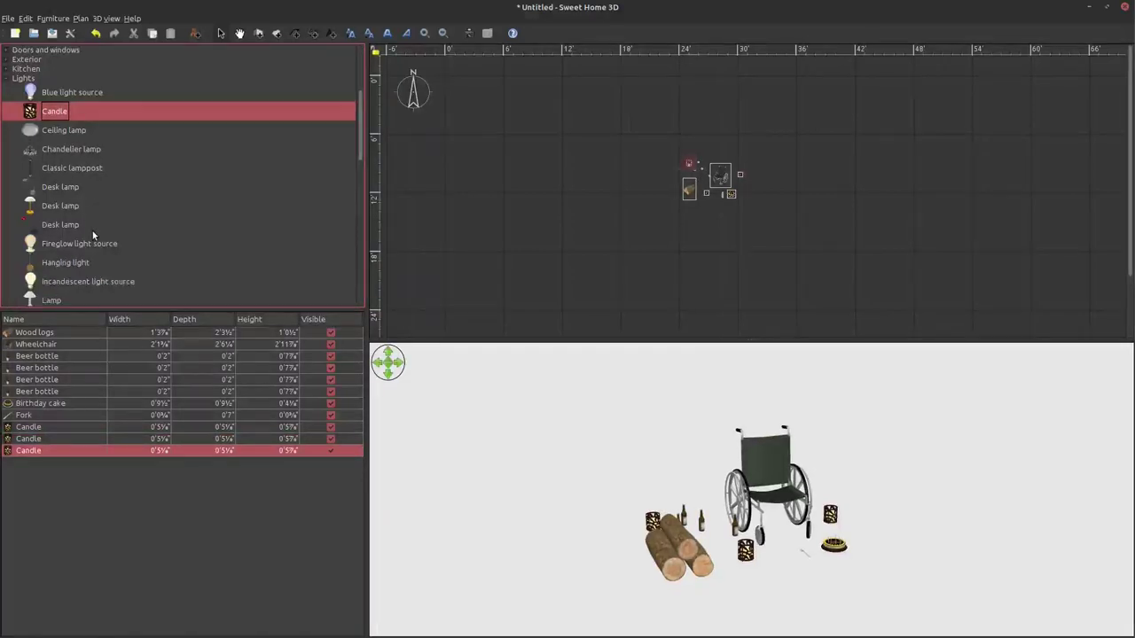
scroll(64, 197, down, 3)
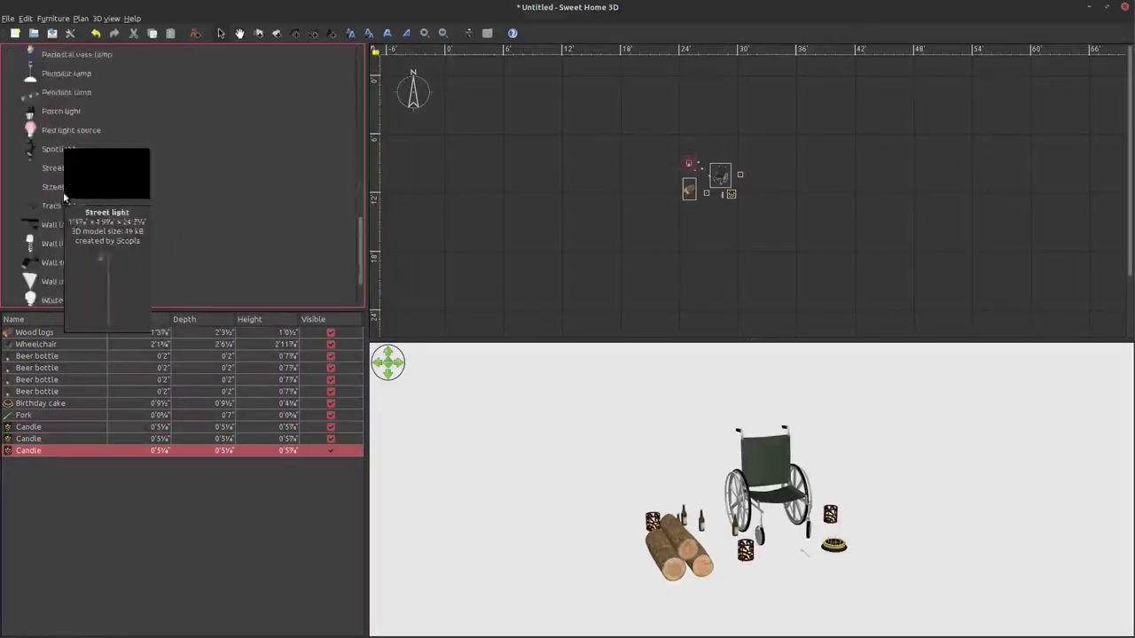
scroll(125, 213, down, 5)
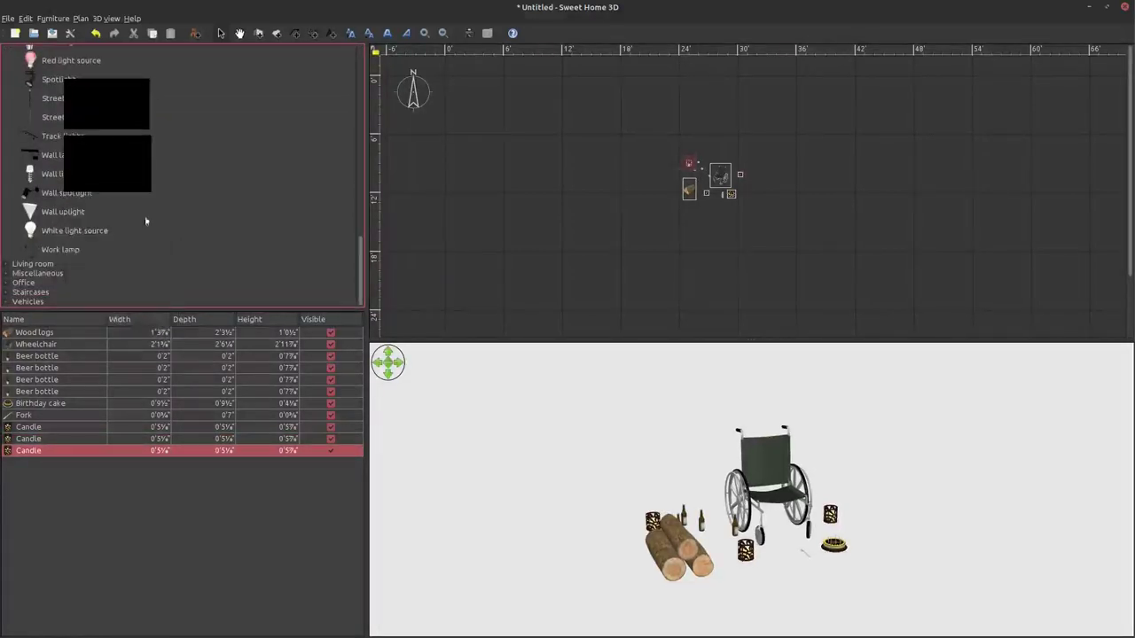
- Outline a rectangular room around the furniture and view its new floor in 3D
click(651, 144)
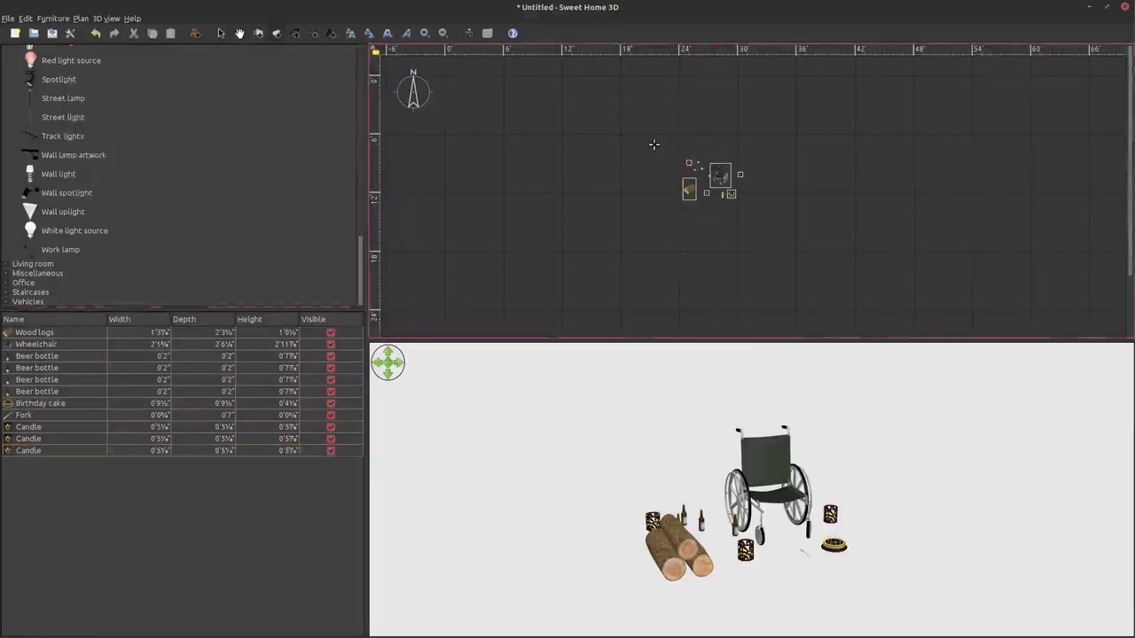
click(785, 145)
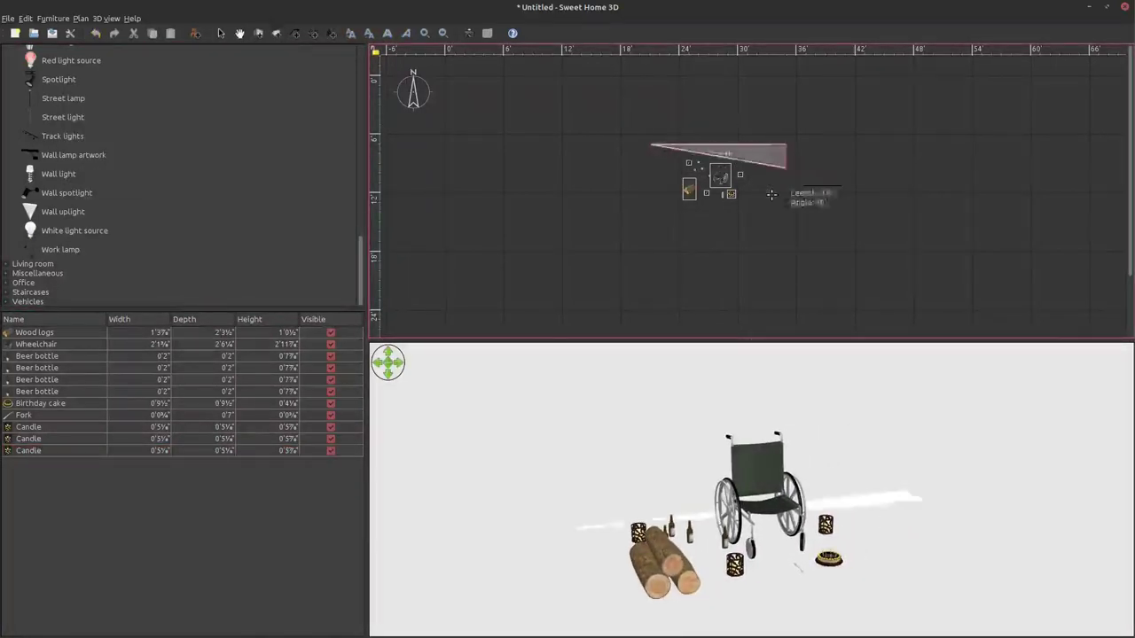
click(786, 239)
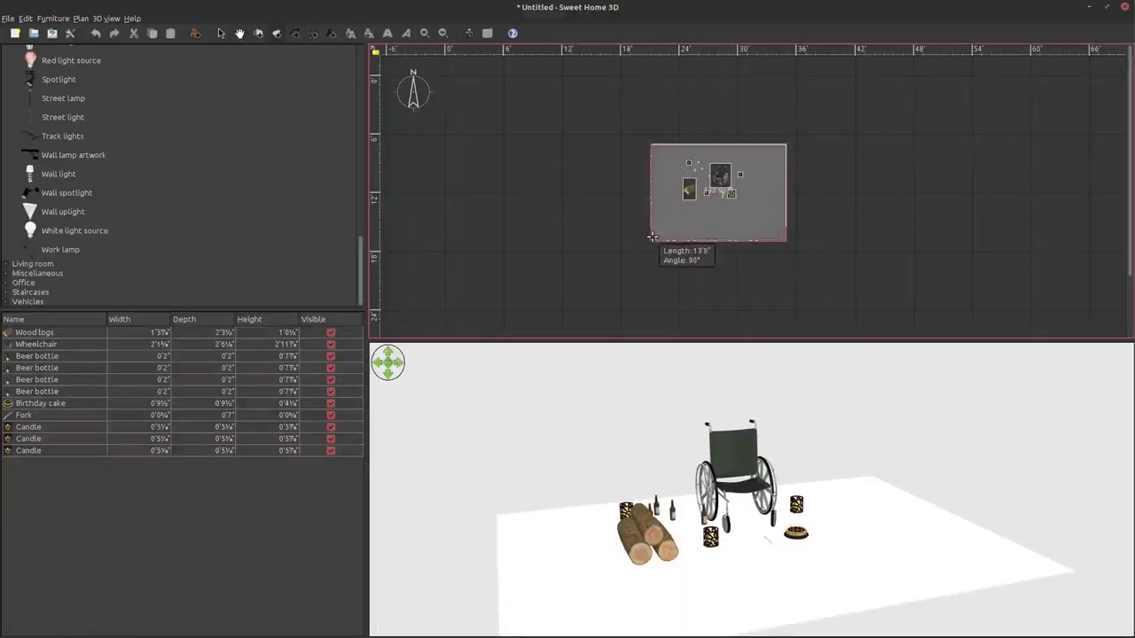
right_click(658, 257)
mouse_move(985, 426)
mouse_down()
mouse_move(867, 398)
mouse_move(1093, 423)
mouse_move(1059, 423)
mouse_up()
- Delete the wheelchair from the plan
click(688, 182)
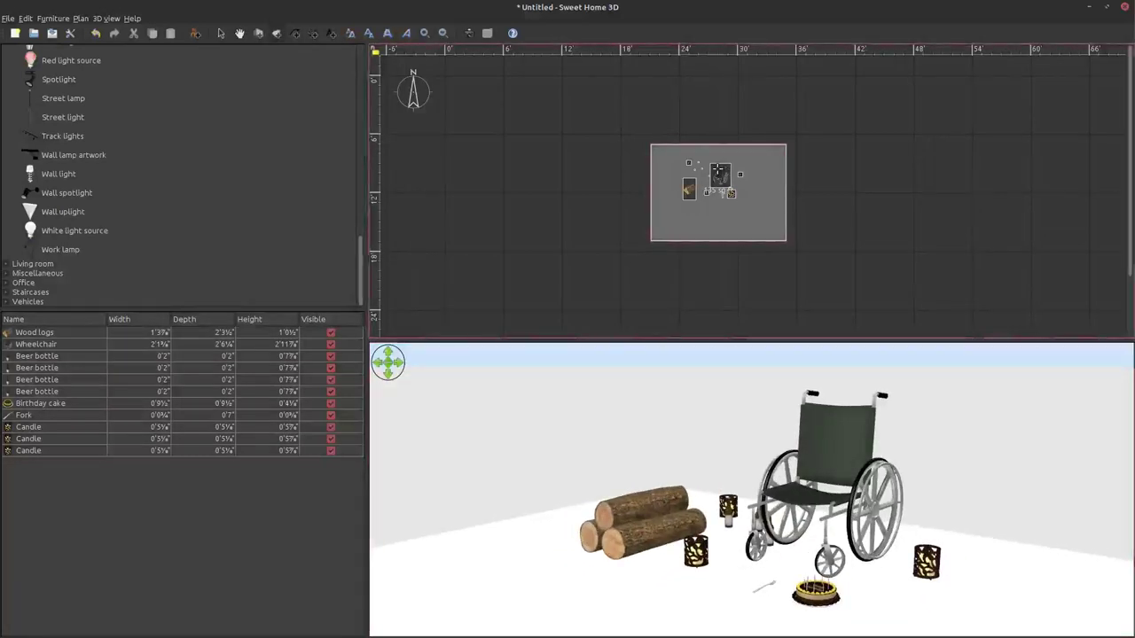
click(719, 178)
right_click(719, 179)
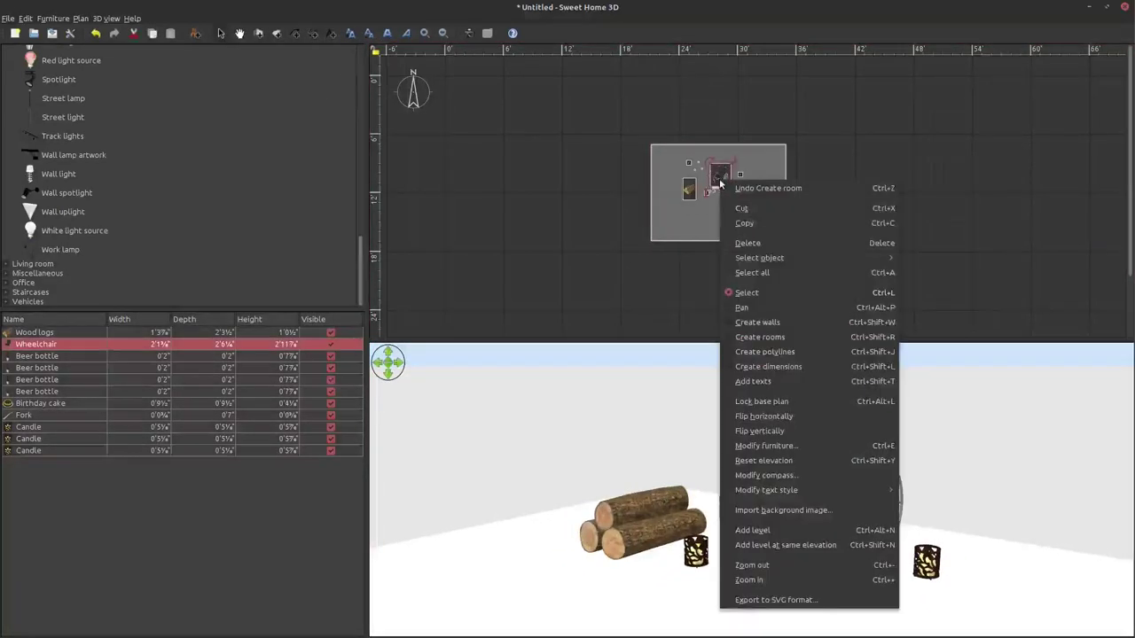
click(753, 295)
- Collapse Lights and browse through the Exterior furniture category
scroll(75, 134, up, 5)
click(7, 92)
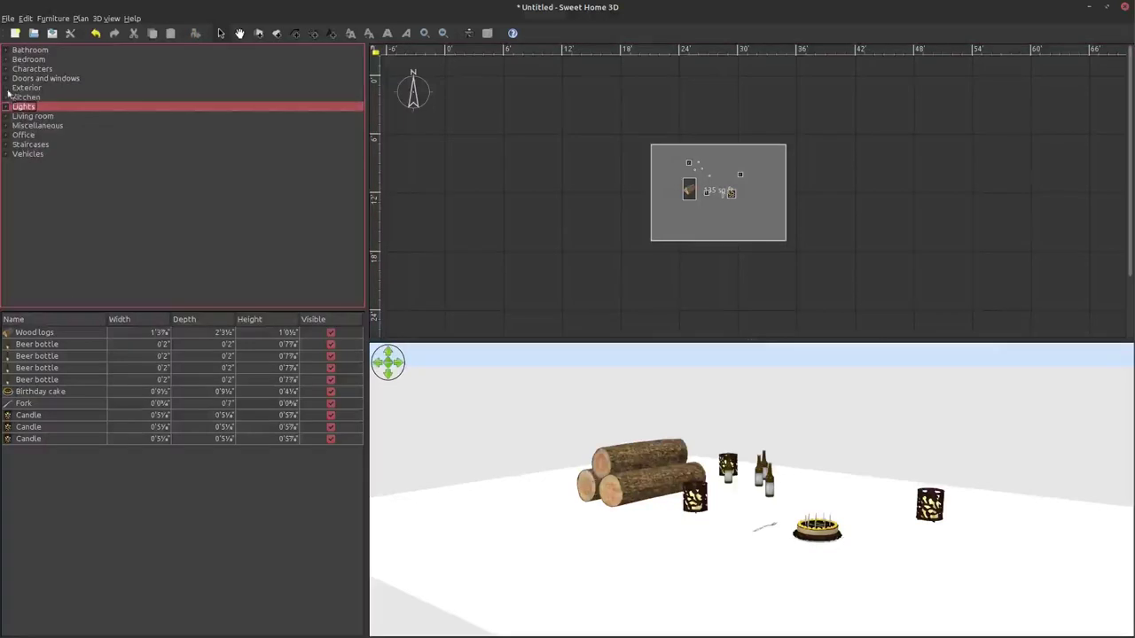
click(7, 88)
scroll(62, 239, down, 1)
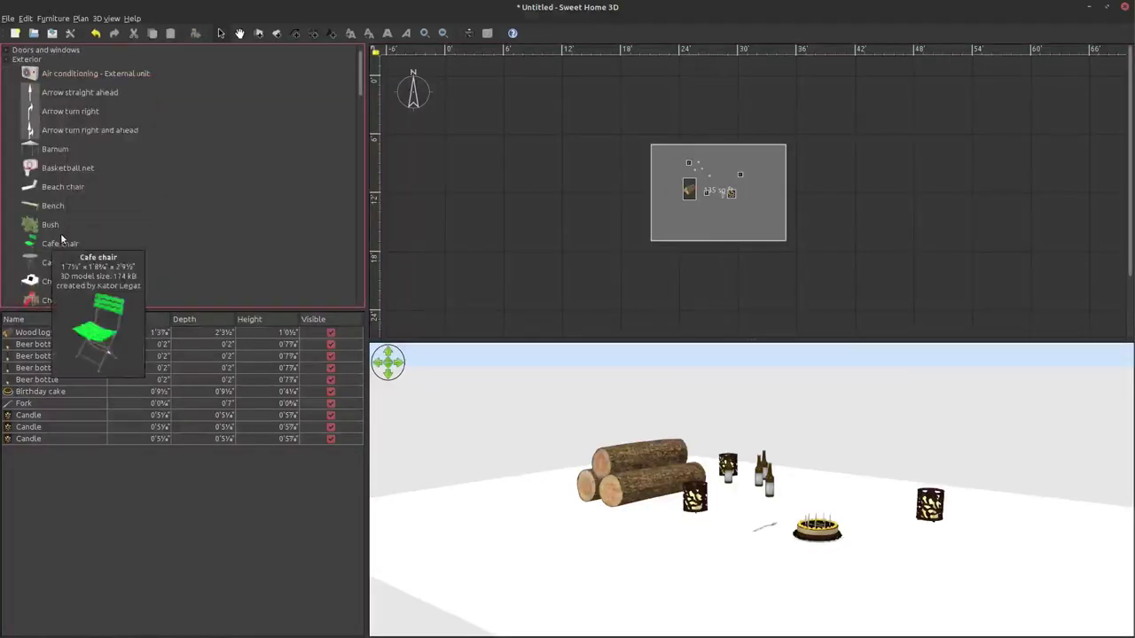
scroll(60, 241, down, 3)
scroll(60, 241, down, 3)
scroll(59, 241, down, 3)
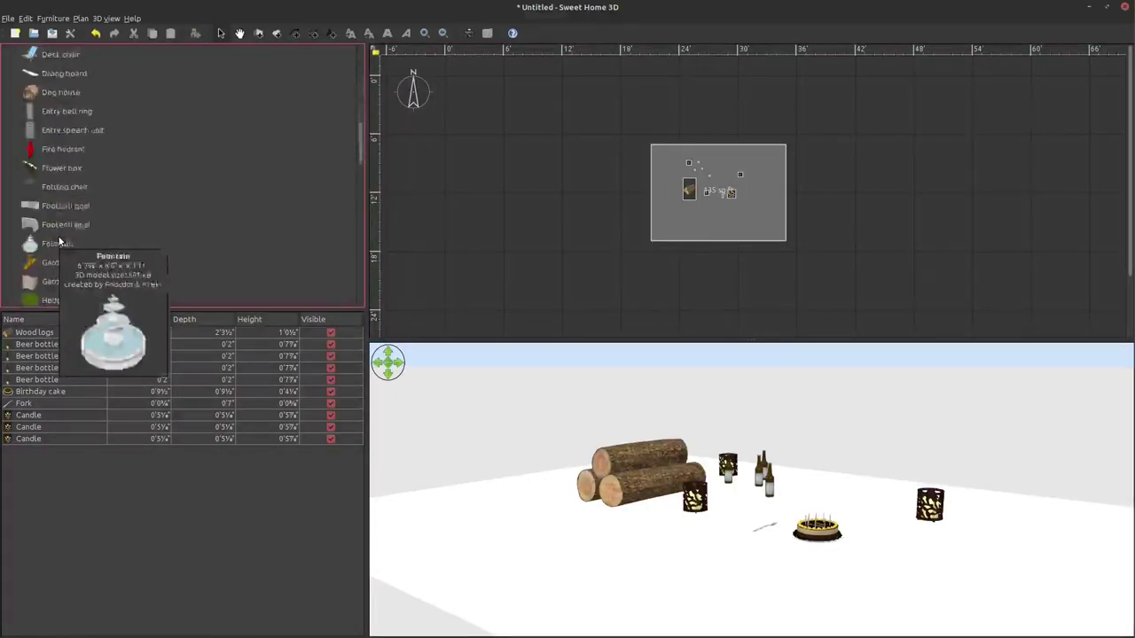
scroll(59, 242, down, 2)
scroll(59, 241, down, 3)
scroll(55, 213, up, 5)
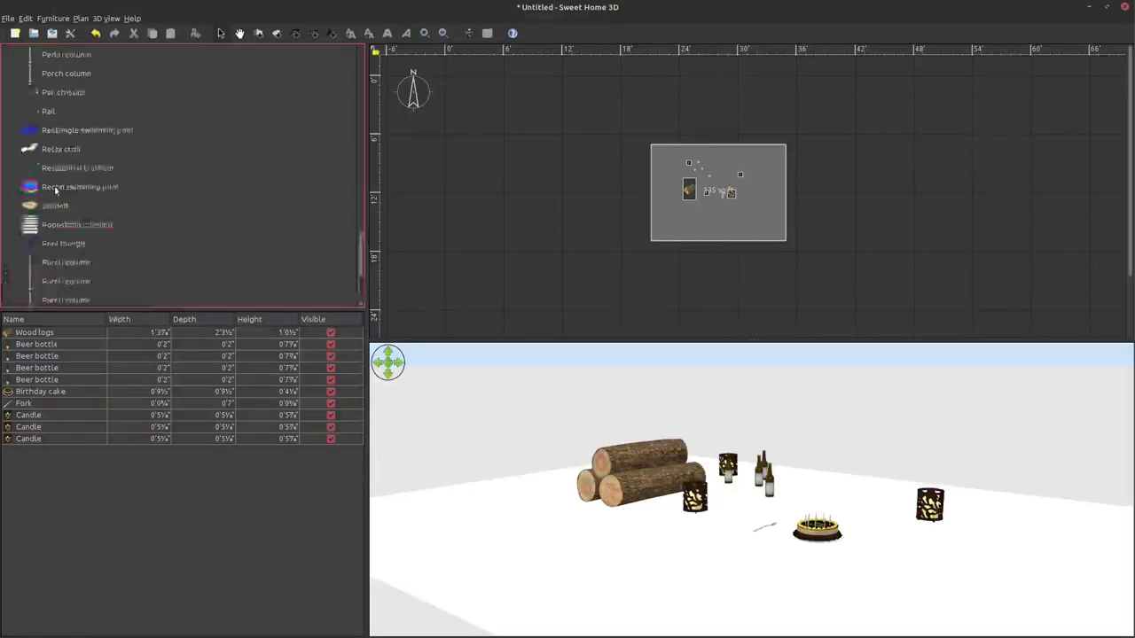
scroll(52, 189, up, 5)
double_click(30, 89)
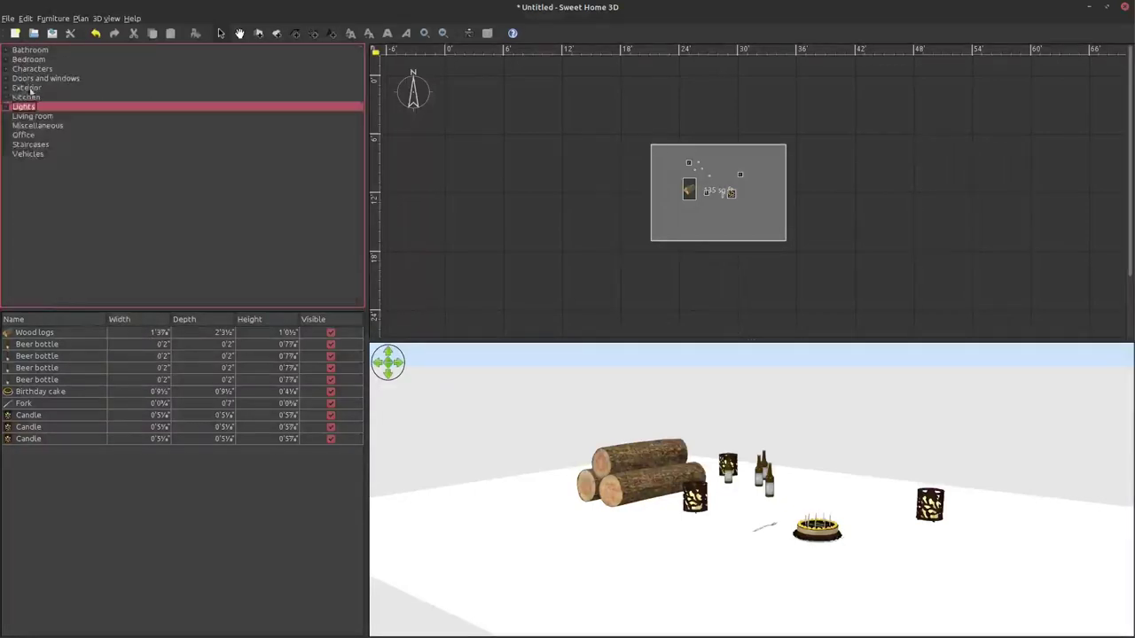
- Expand Miscellaneous and place a hammer on the floor near the logs
click(5, 126)
scroll(39, 250, down, 2)
scroll(39, 250, down, 2)
scroll(39, 250, down, 2)
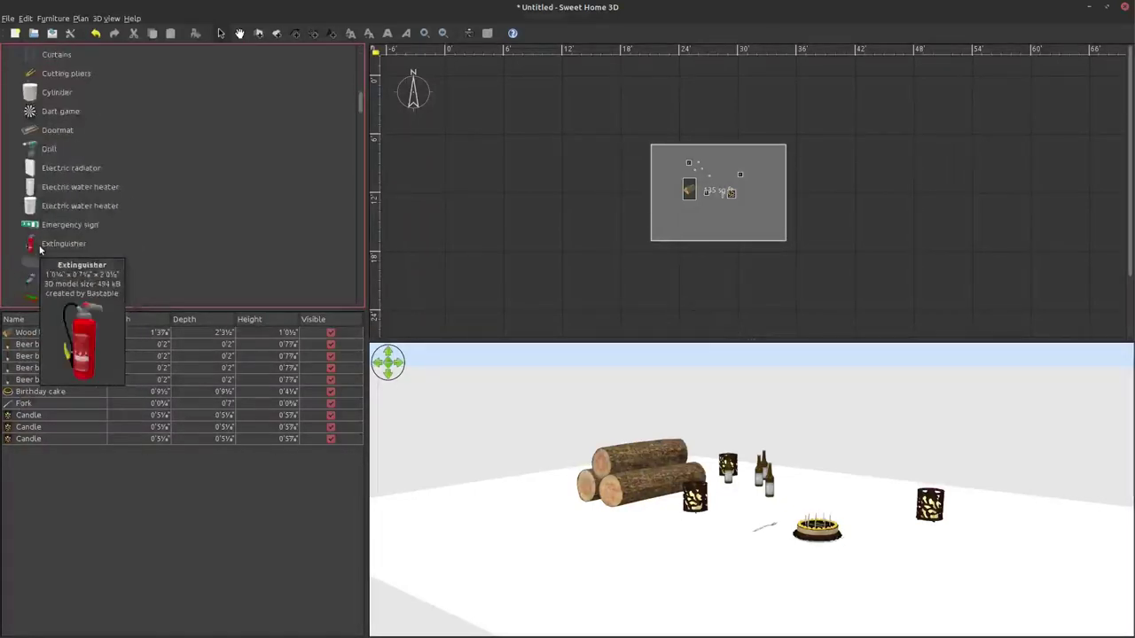
scroll(39, 250, down, 2)
scroll(45, 248, down, 1)
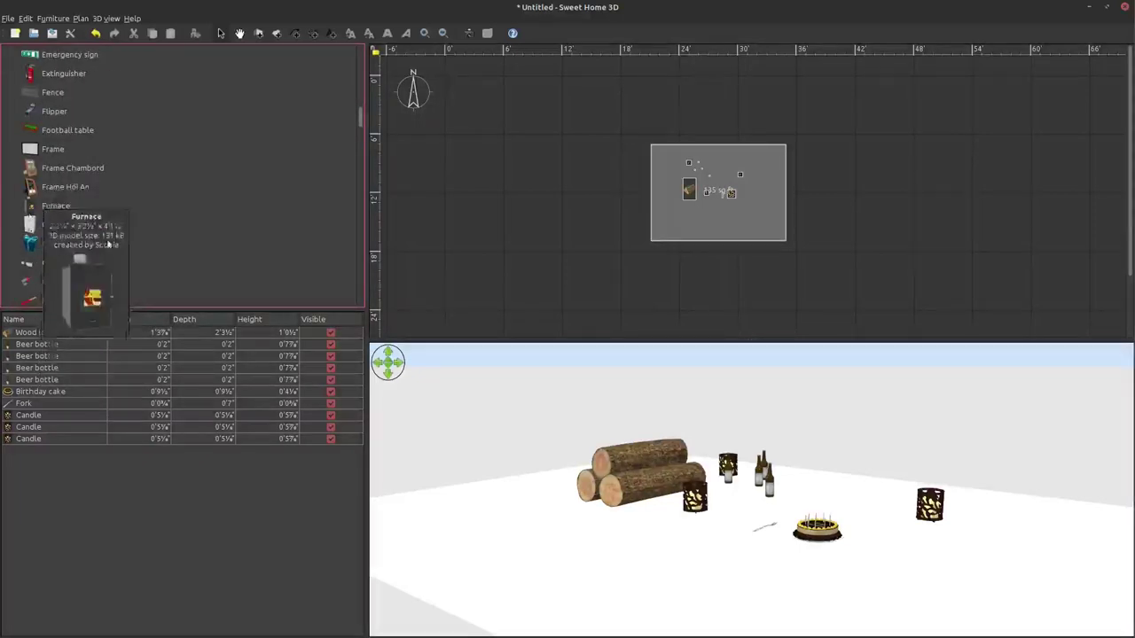
scroll(107, 243, down, 2)
scroll(107, 243, down, 1)
click(50, 130)
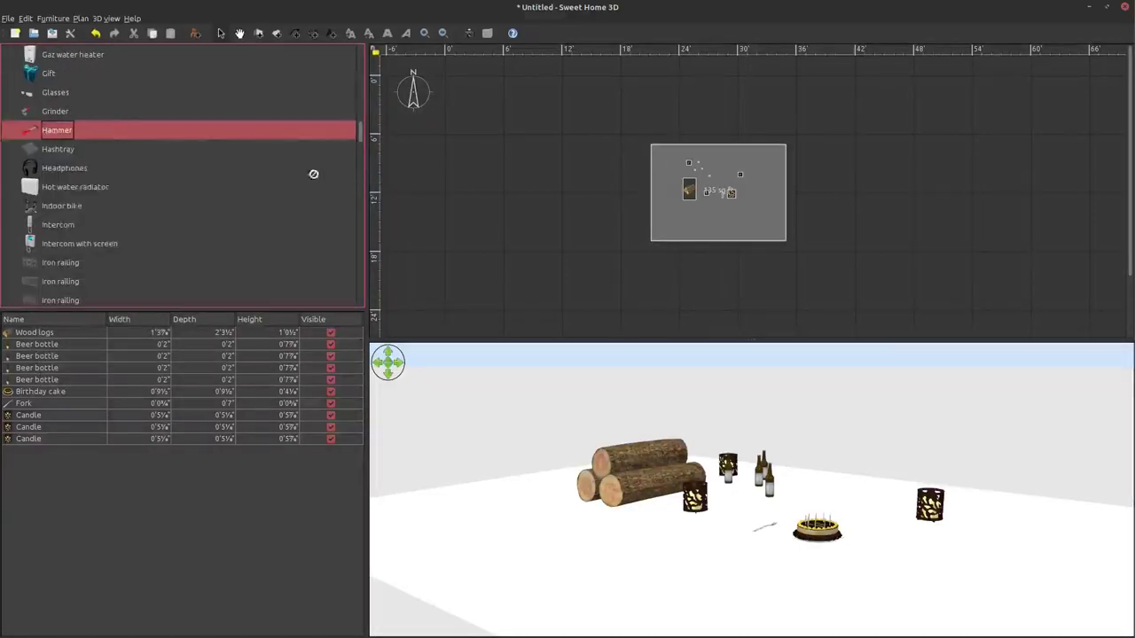
drag(712, 205, 713, 204)
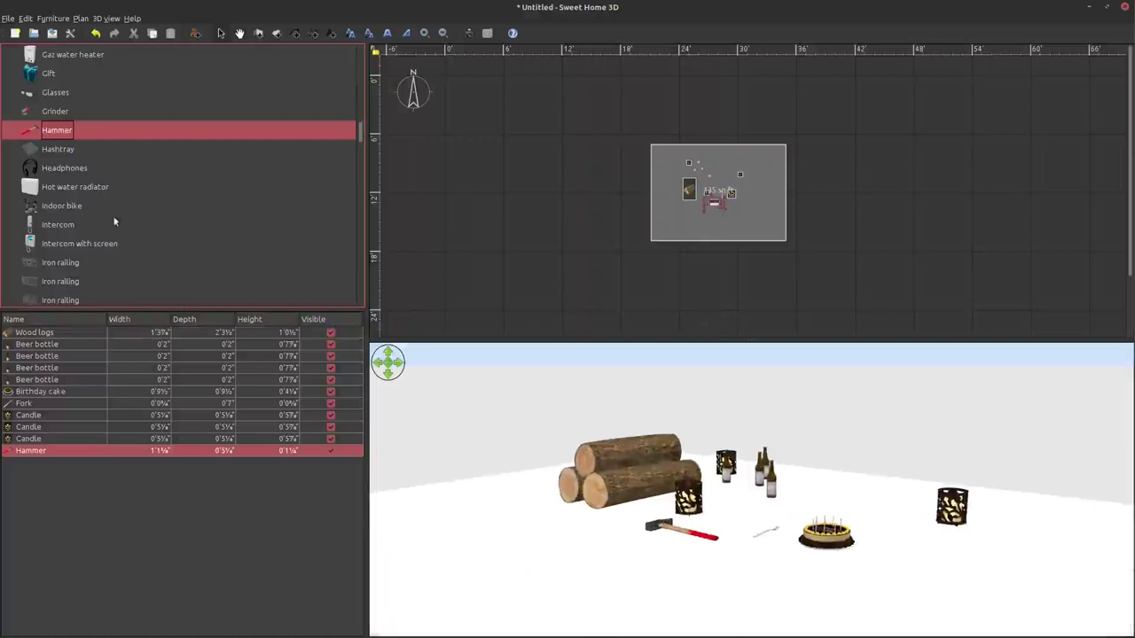
- Place keys, a mobile phone and a reflex camera on the floor
scroll(76, 220, down, 3)
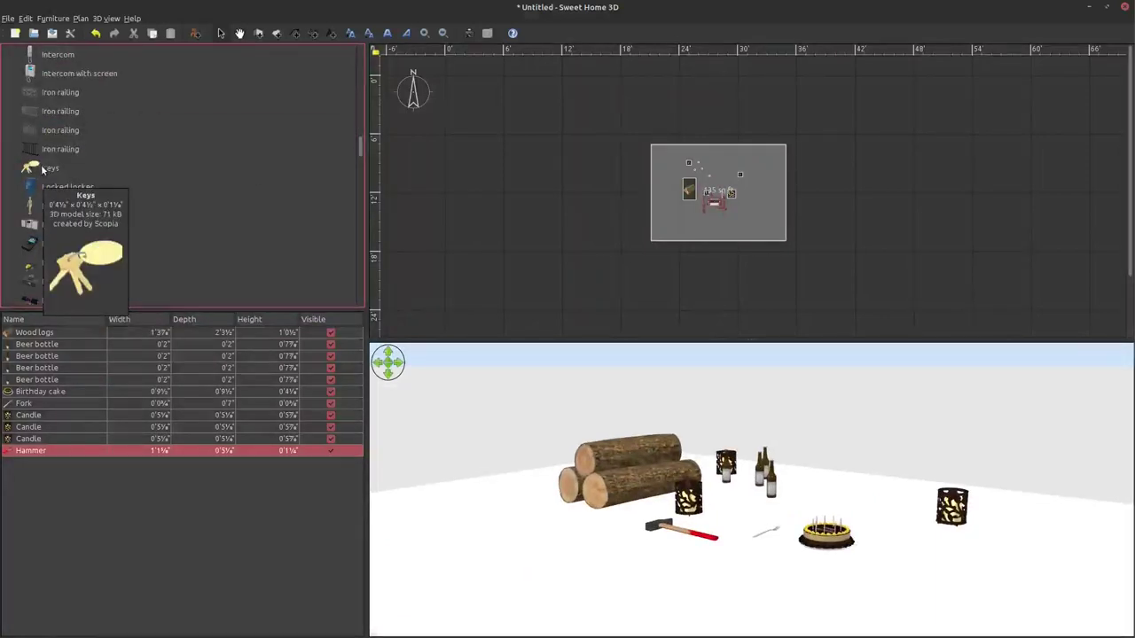
drag(42, 168, 726, 209)
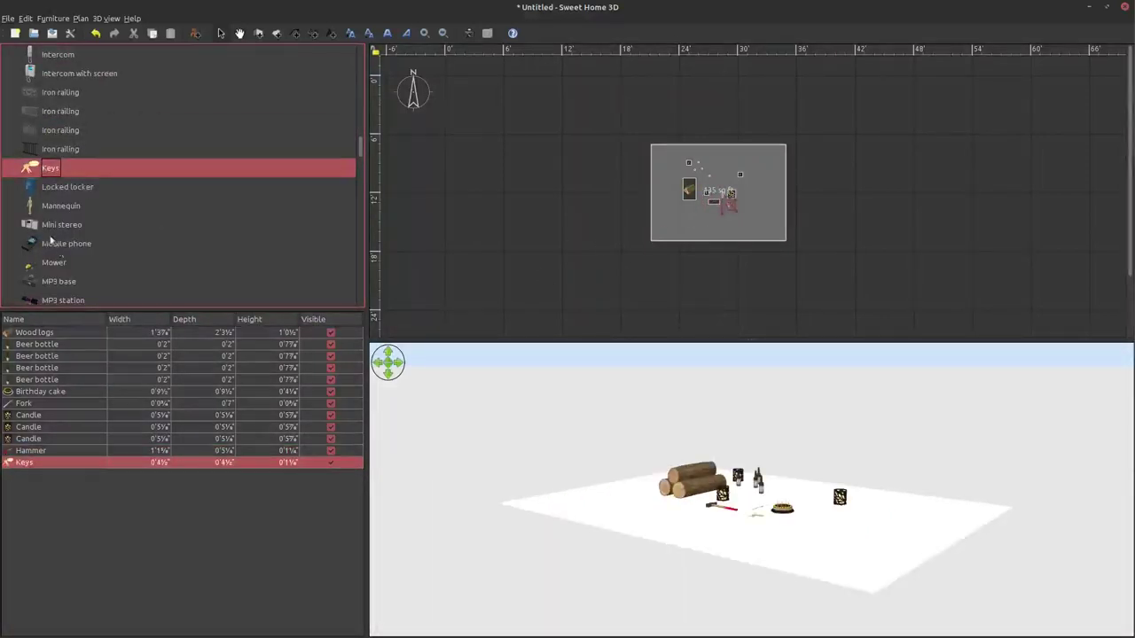
drag(67, 243, 633, 213)
drag(705, 206, 705, 205)
scroll(103, 248, down, 5)
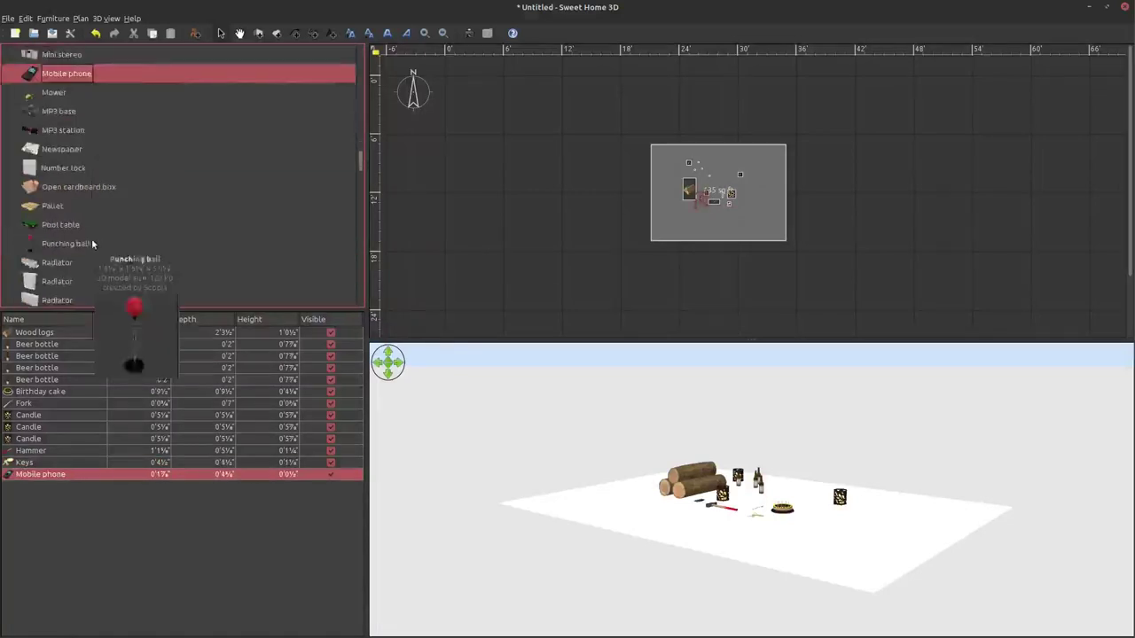
scroll(103, 247, down, 5)
scroll(102, 247, down, 5)
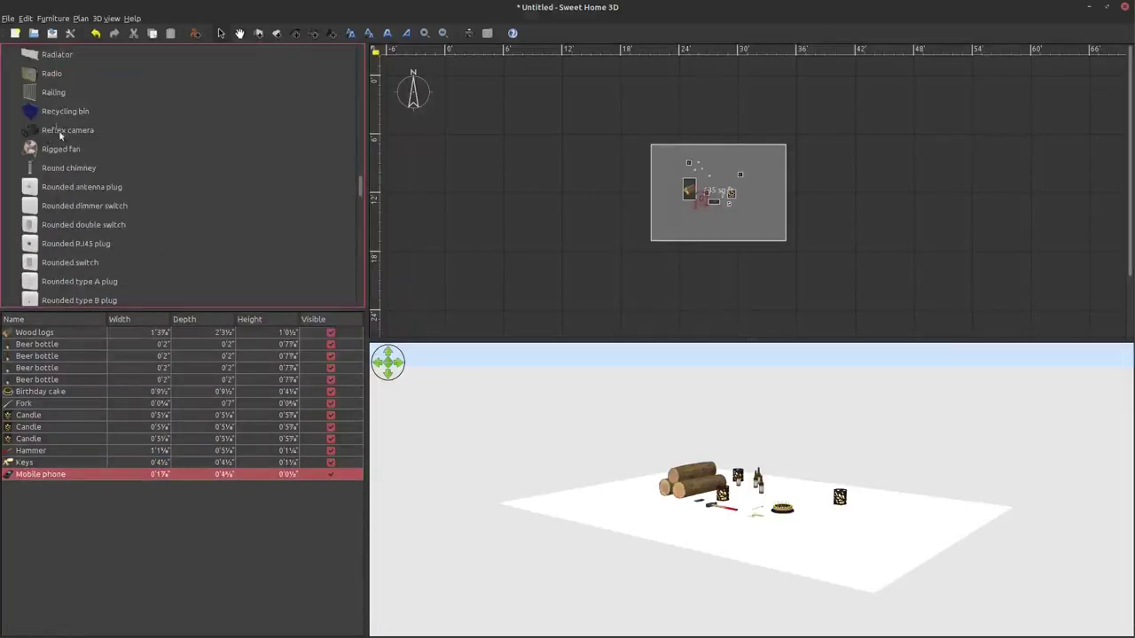
drag(60, 134, 710, 217)
scroll(131, 241, down, 1)
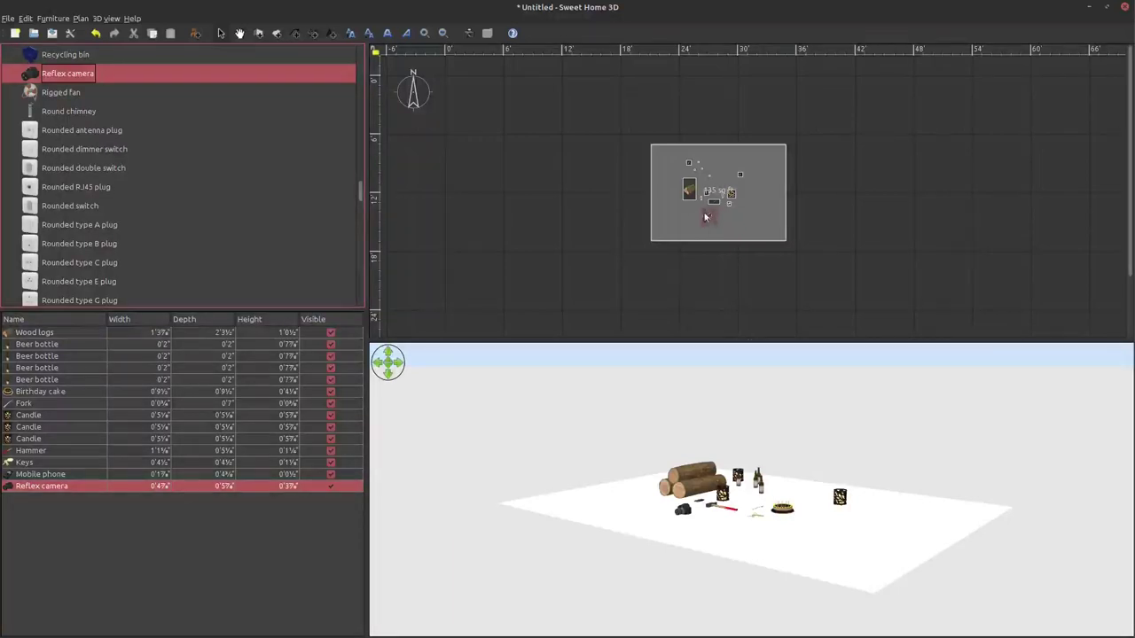
- Rotate the reflex camera to 135°
drag(706, 217, 725, 212)
scroll(152, 199, down, 5)
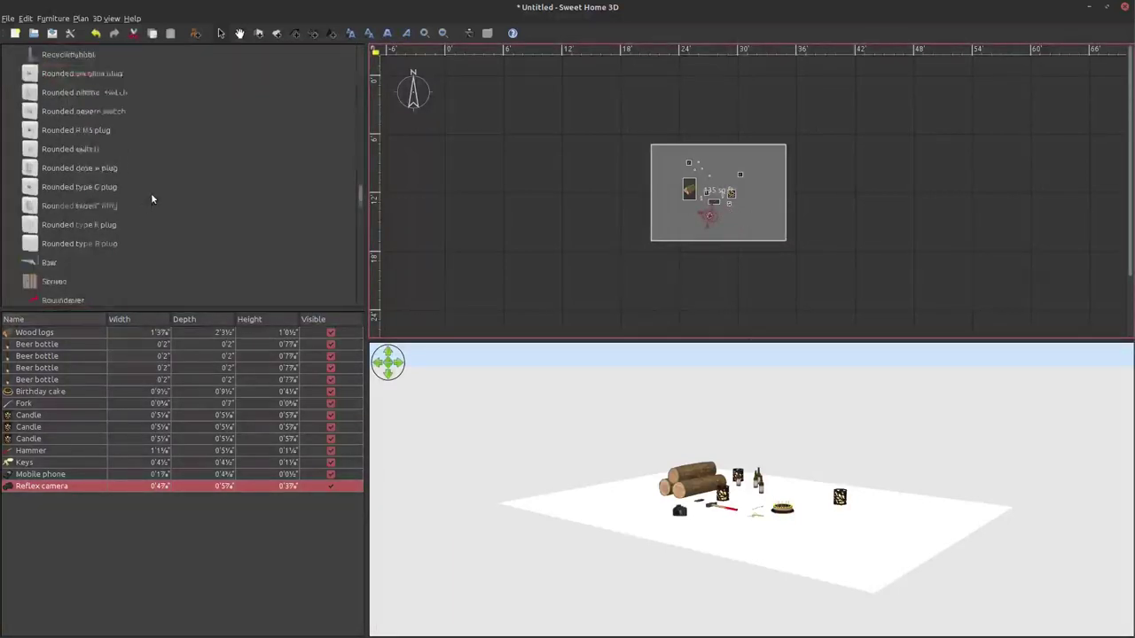
scroll(152, 199, down, 5)
scroll(152, 199, down, 5)
scroll(151, 198, down, 5)
scroll(151, 195, down, 5)
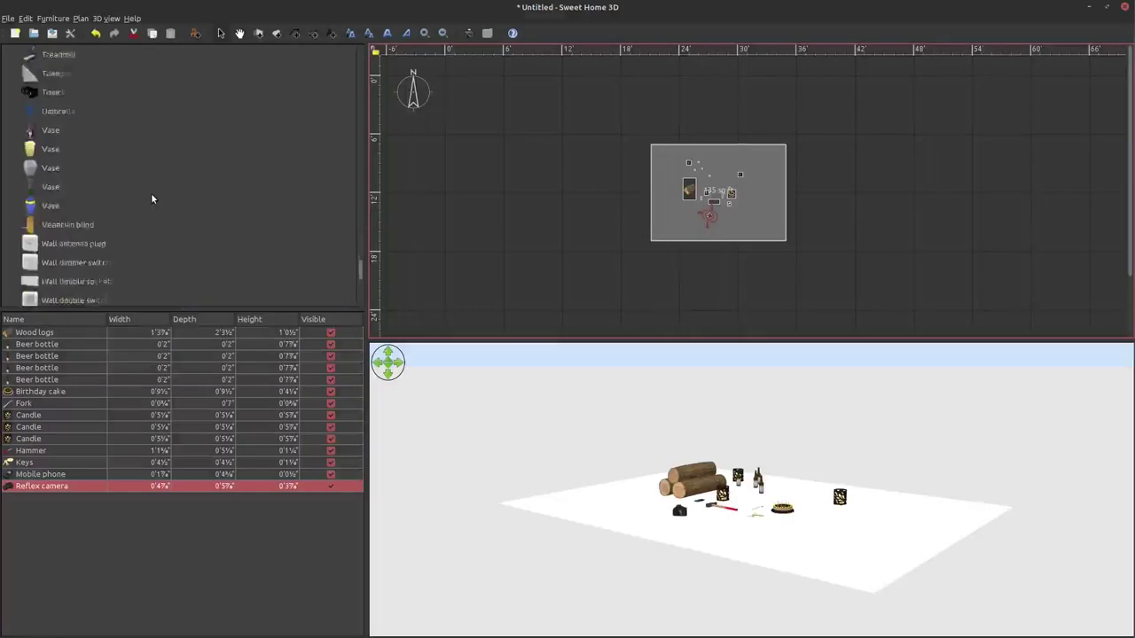
scroll(150, 195, down, 5)
- Find the white chair in the catalog and place it in the room
click(94, 232)
scroll(88, 222, down, 5)
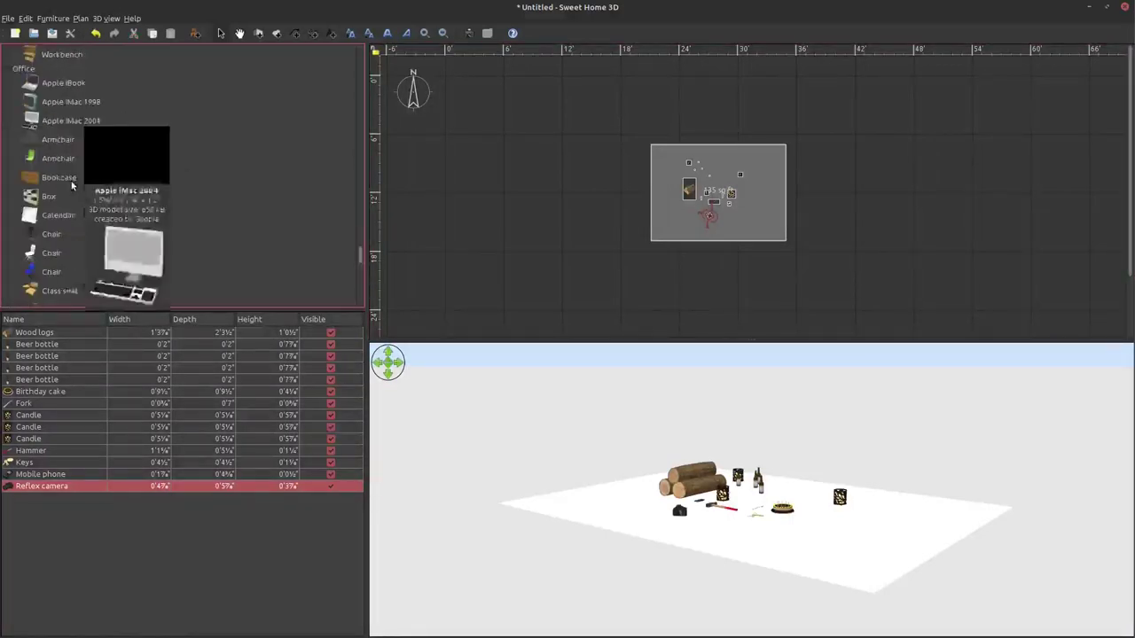
scroll(70, 185, down, 5)
scroll(71, 184, down, 5)
scroll(71, 181, up, 2)
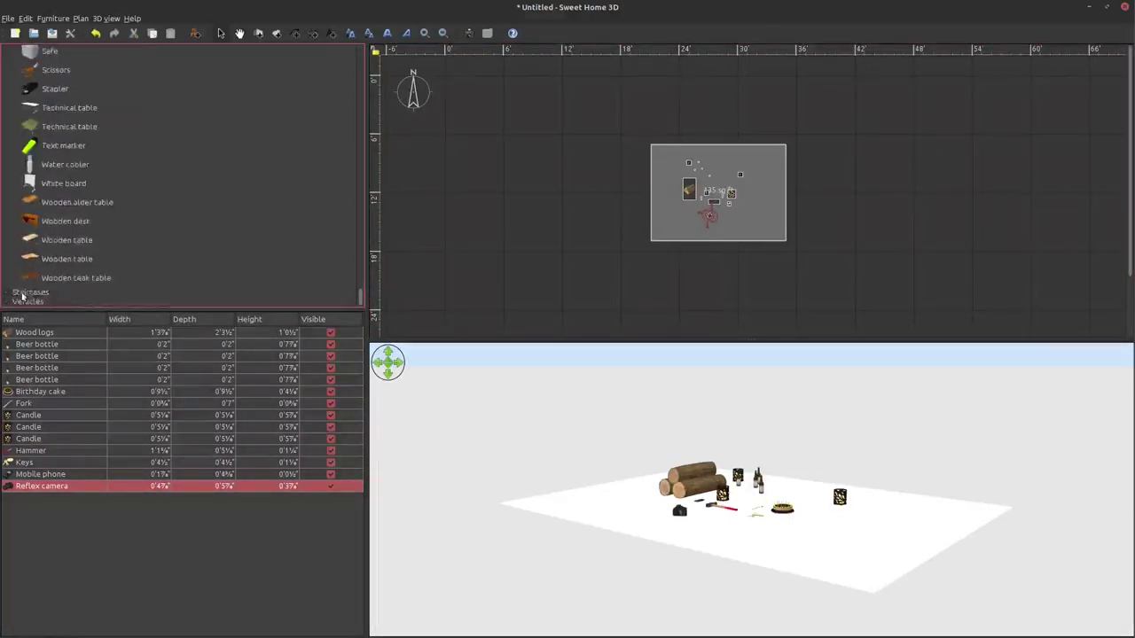
scroll(70, 190, up, 3)
scroll(68, 204, up, 3)
scroll(64, 222, up, 3)
scroll(63, 222, up, 5)
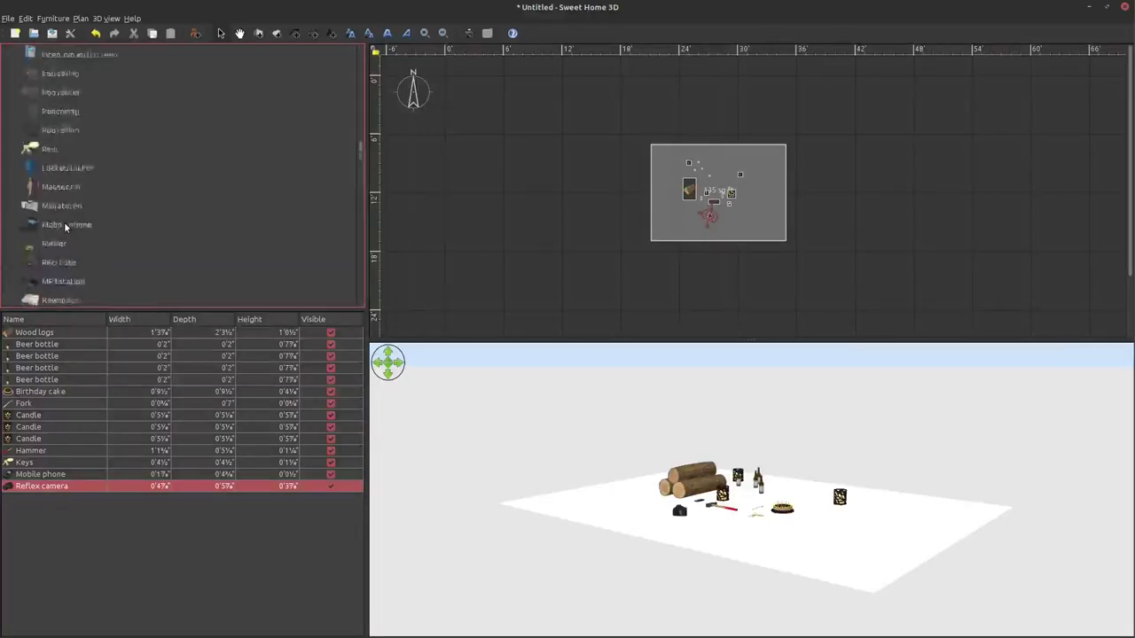
scroll(64, 222, up, 5)
scroll(60, 171, up, 3)
scroll(55, 188, down, 3)
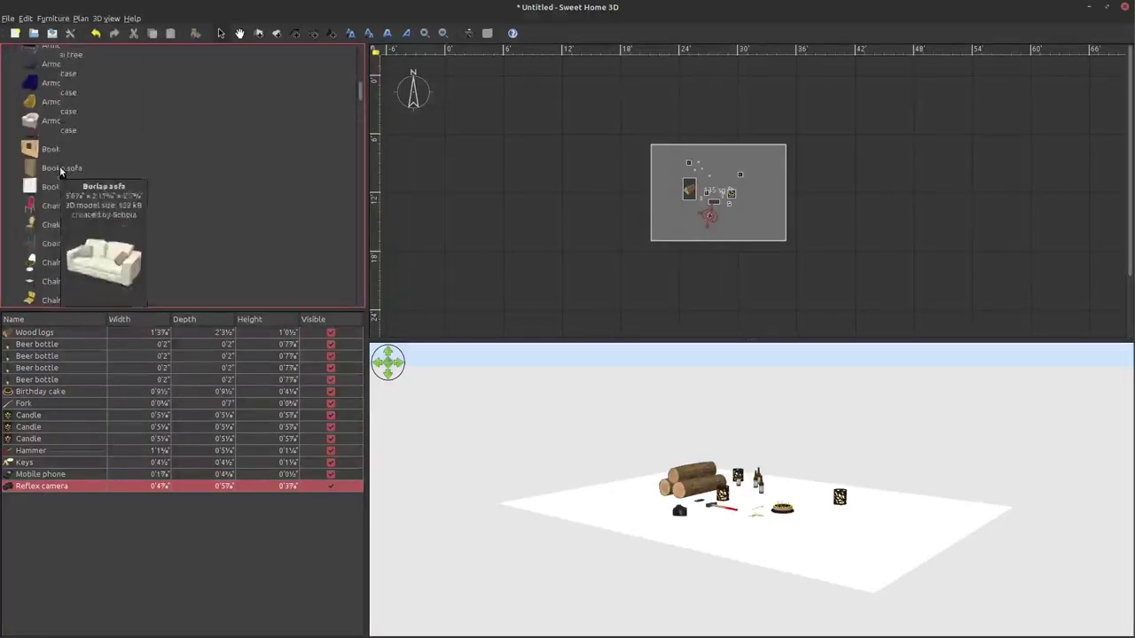
scroll(44, 249, down, 2)
scroll(44, 248, down, 2)
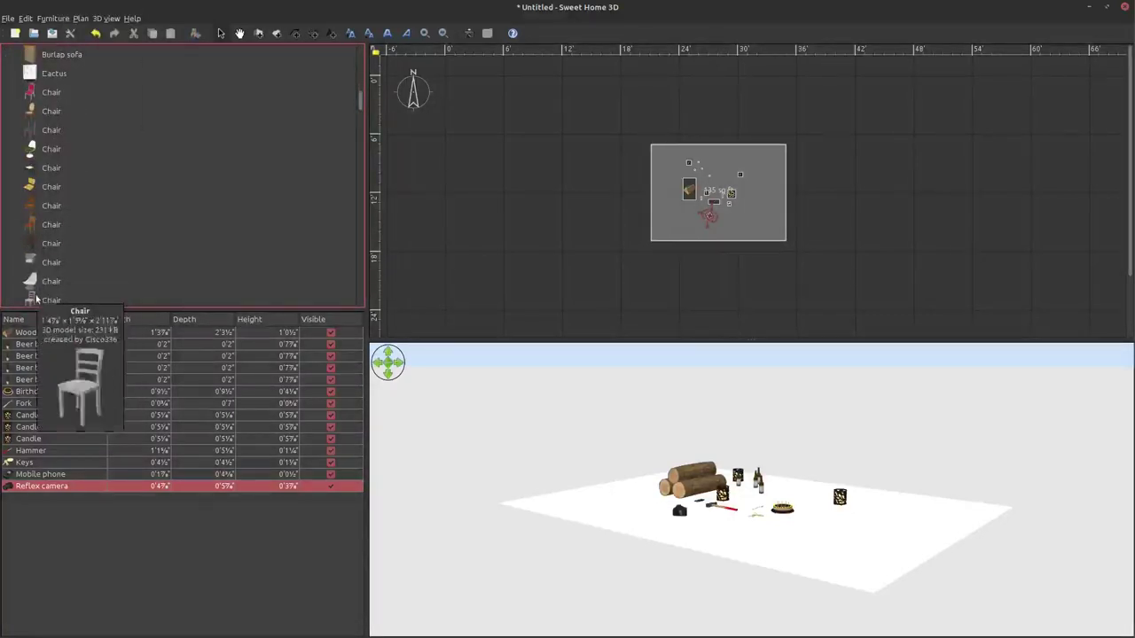
scroll(53, 238, down, 1)
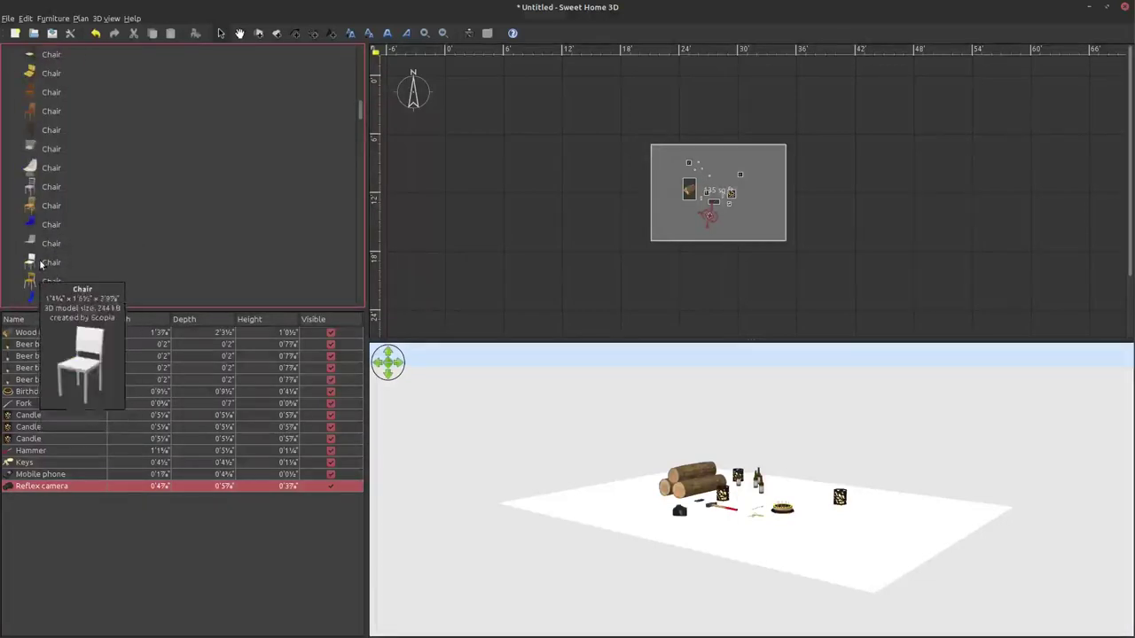
drag(40, 263, 493, 209)
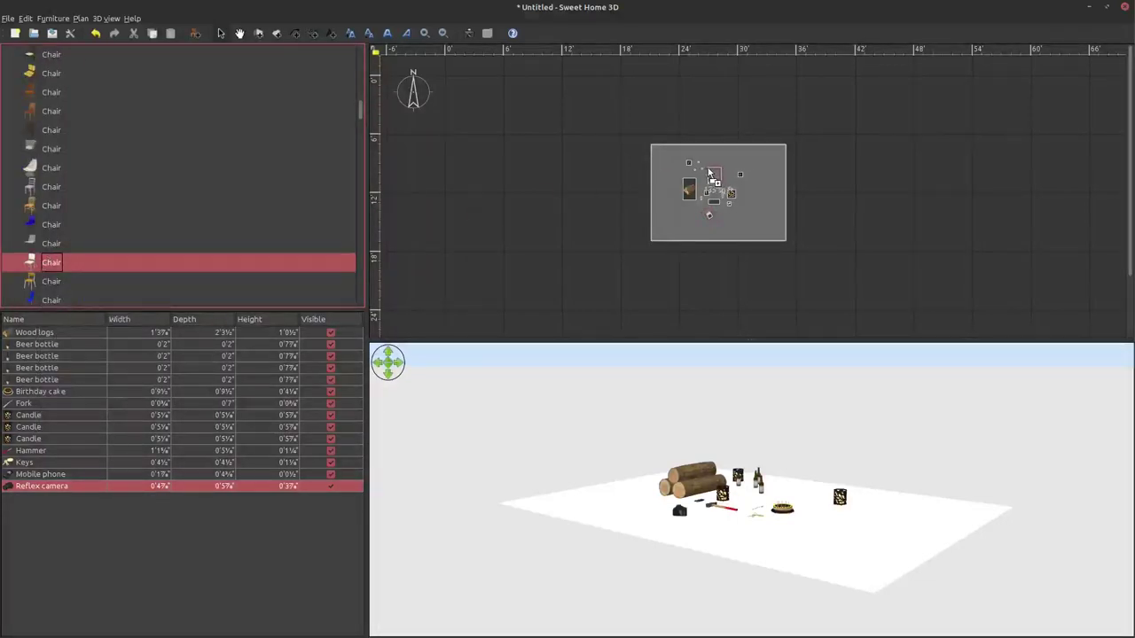
drag(709, 173, 708, 167)
- Bring up the birthday cake's context menu to remove it
scroll(125, 157, up, 5)
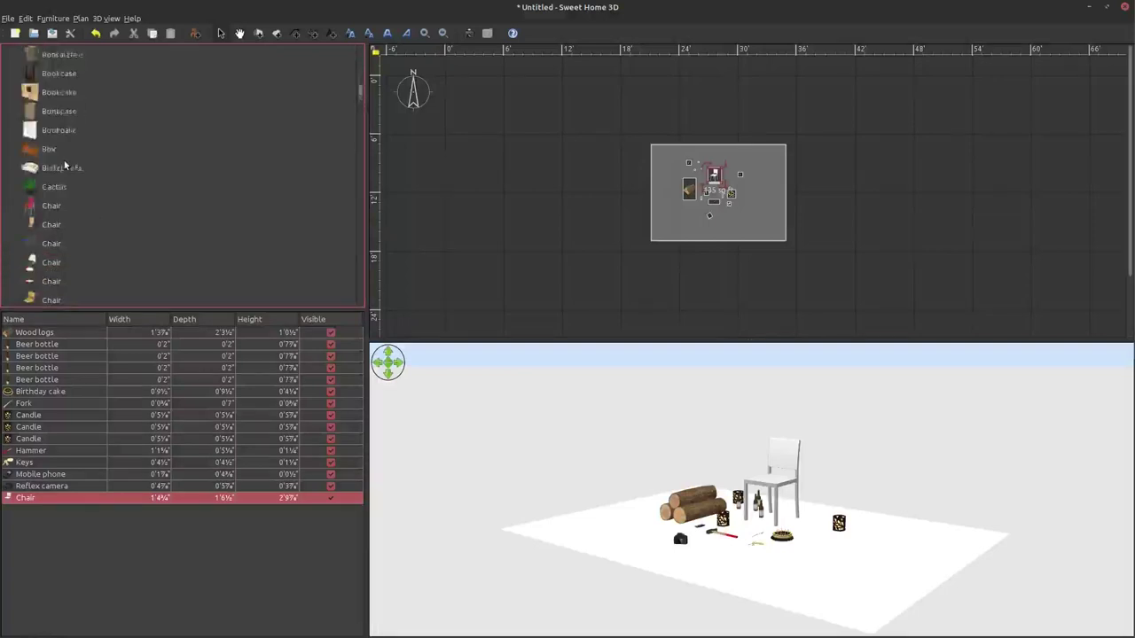
scroll(65, 165, up, 3)
right_click(729, 191)
- Delete the birthday cake, draw walls along the room's top and right edges, undo a stray move
click(750, 256)
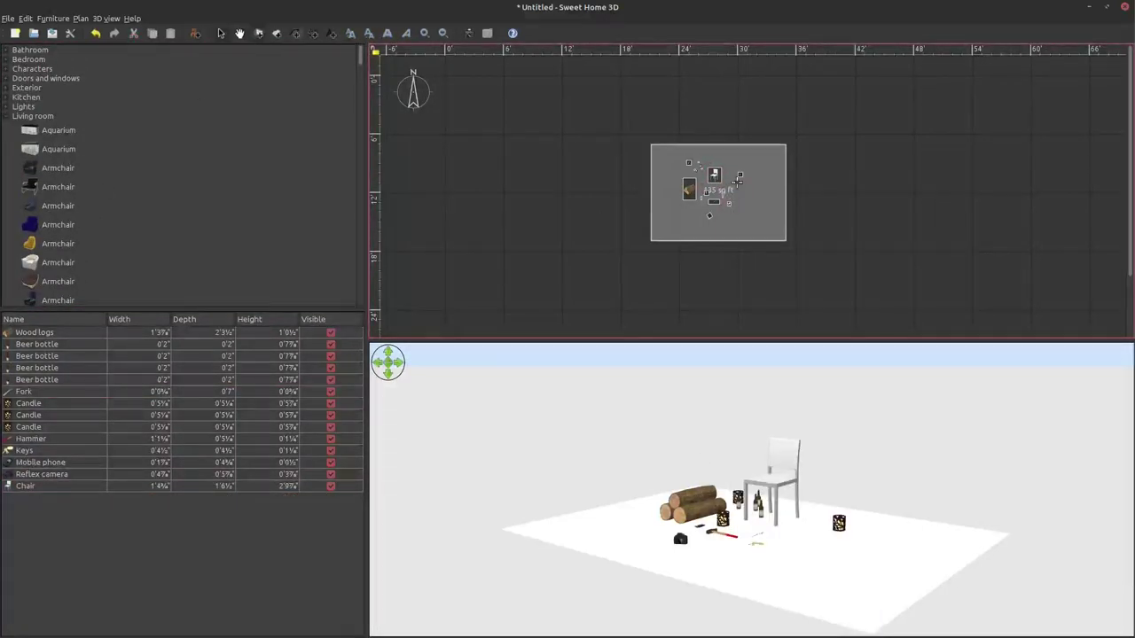
click(650, 144)
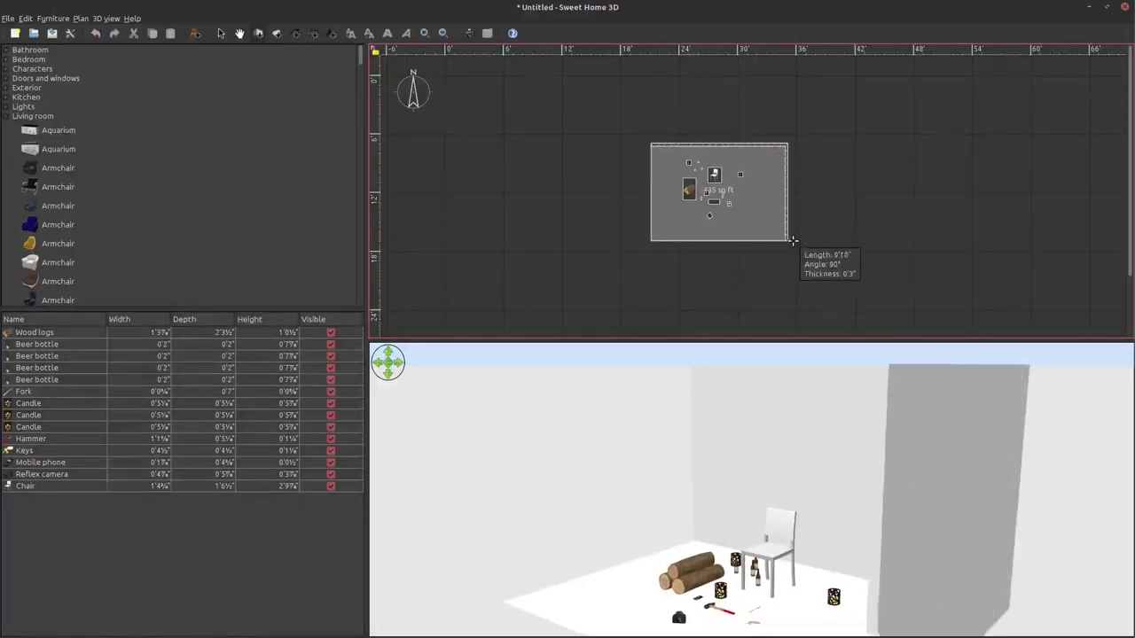
right_click(674, 166)
key(Escape)
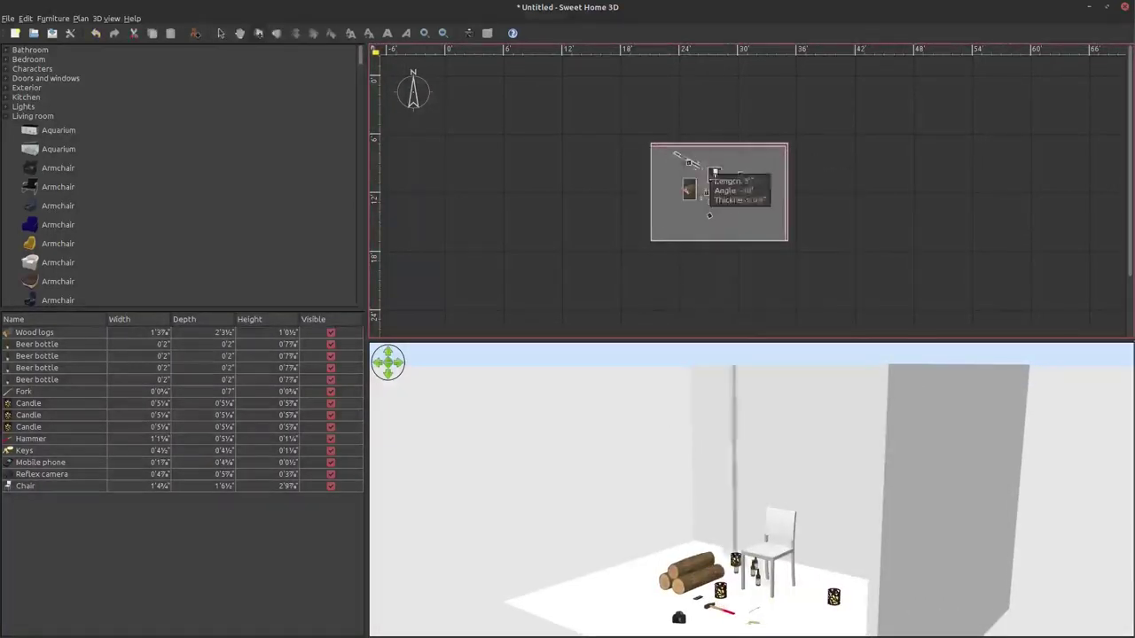
right_click(650, 171)
key(Escape)
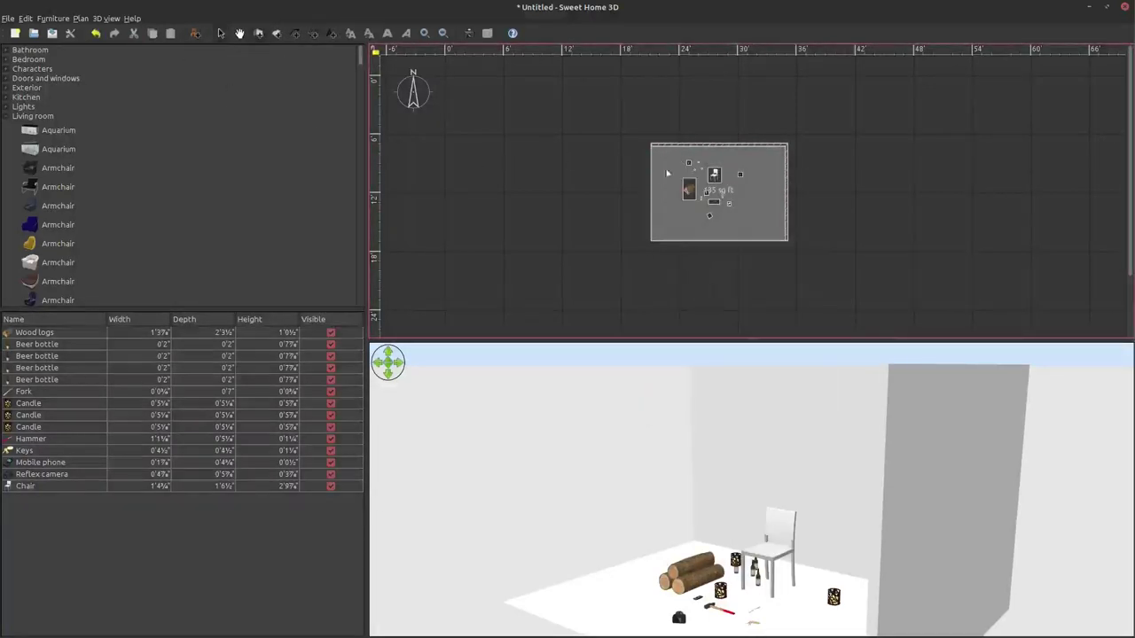
drag(672, 157, 676, 166)
key(ctrl+z)
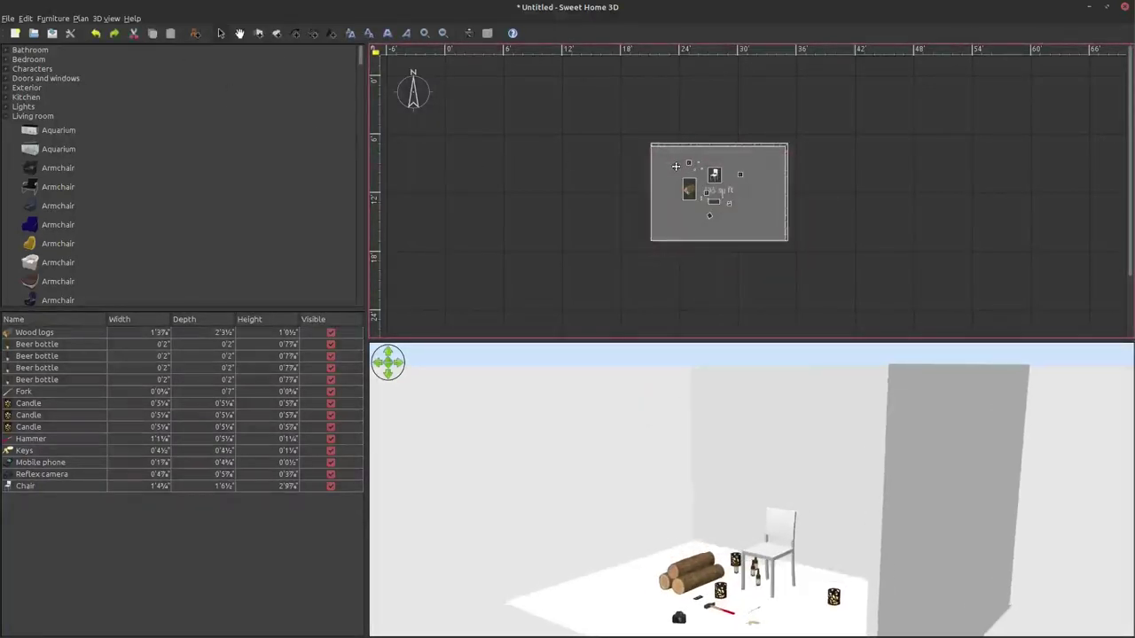
- Rotate the white chair to a diagonal angle and shift it right, nearer the right wall
click(714, 176)
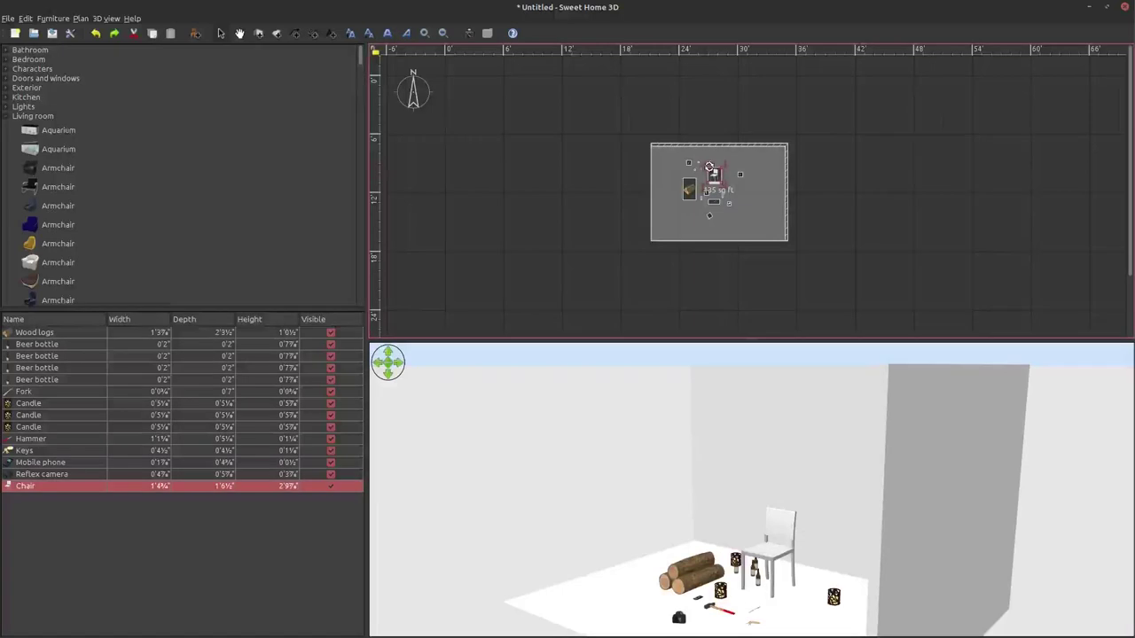
drag(710, 166, 714, 176)
drag(818, 431, 956, 422)
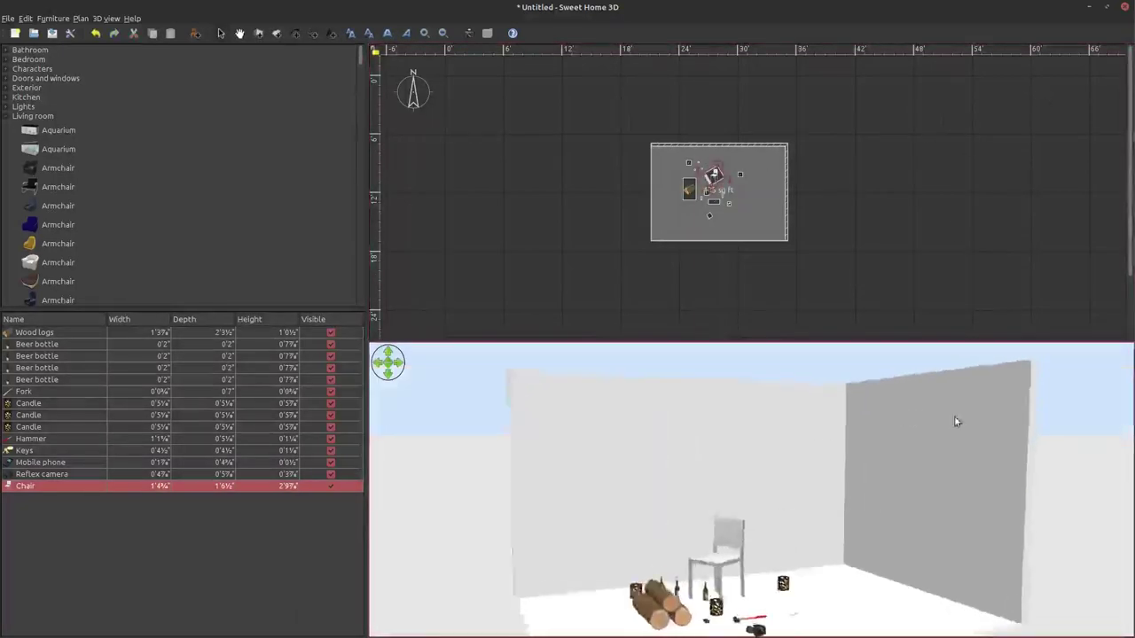
drag(729, 176, 749, 185)
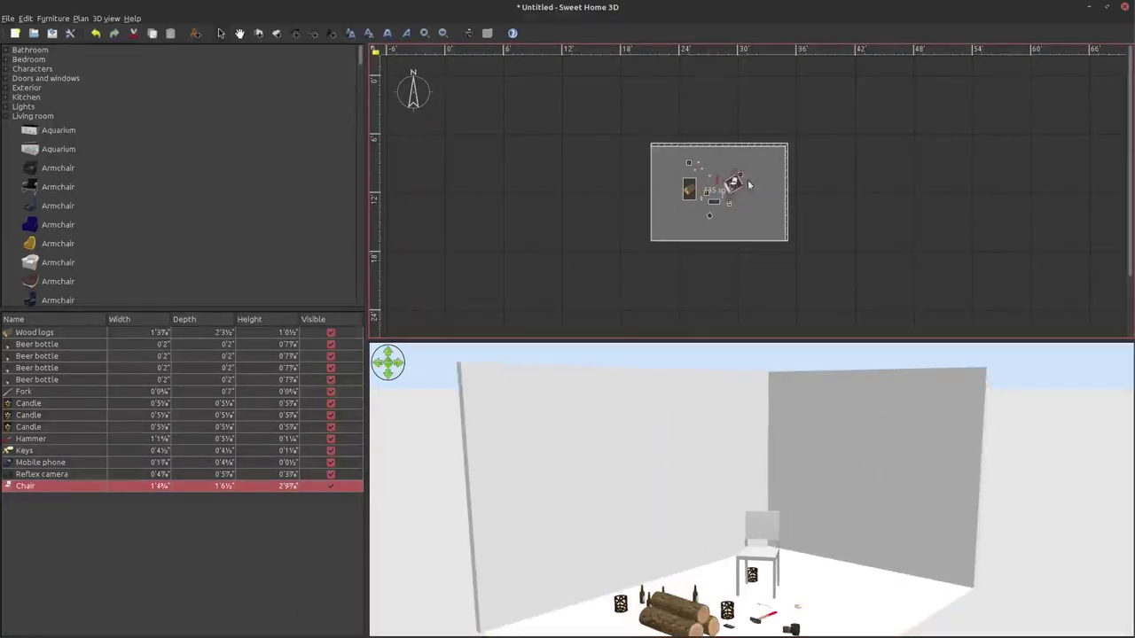
click(750, 185)
- Zoom the plan in closer on the room
click(739, 175)
click(915, 145)
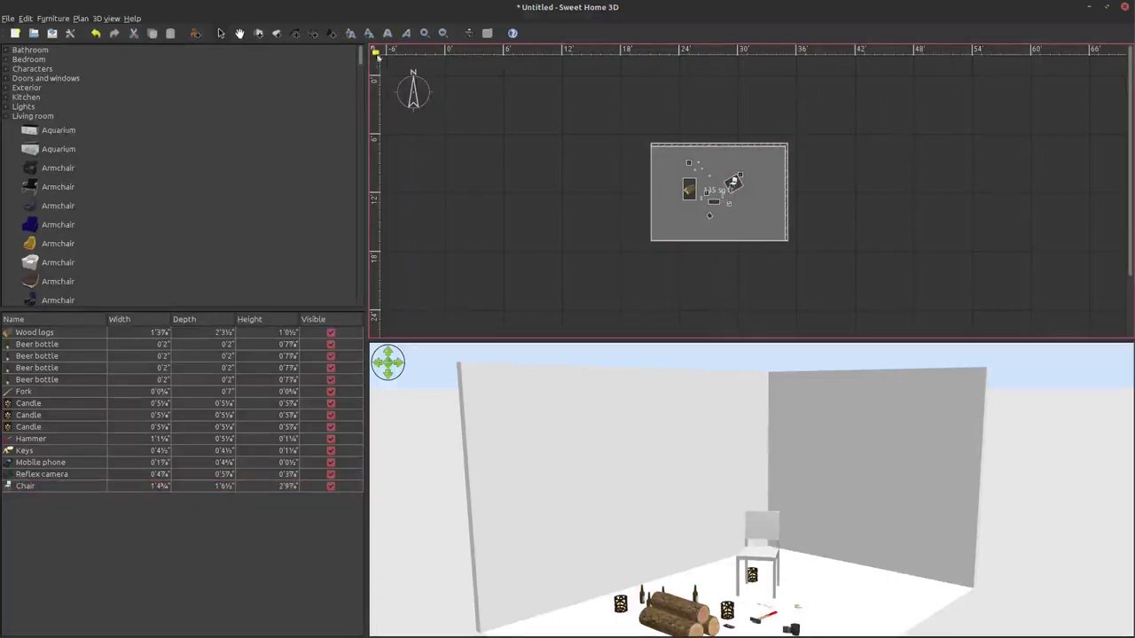
click(423, 33)
click(424, 33)
- Move a candle next to the chair, pick out the beer bottles, and drag the logs closer
drag(798, 335, 984, 342)
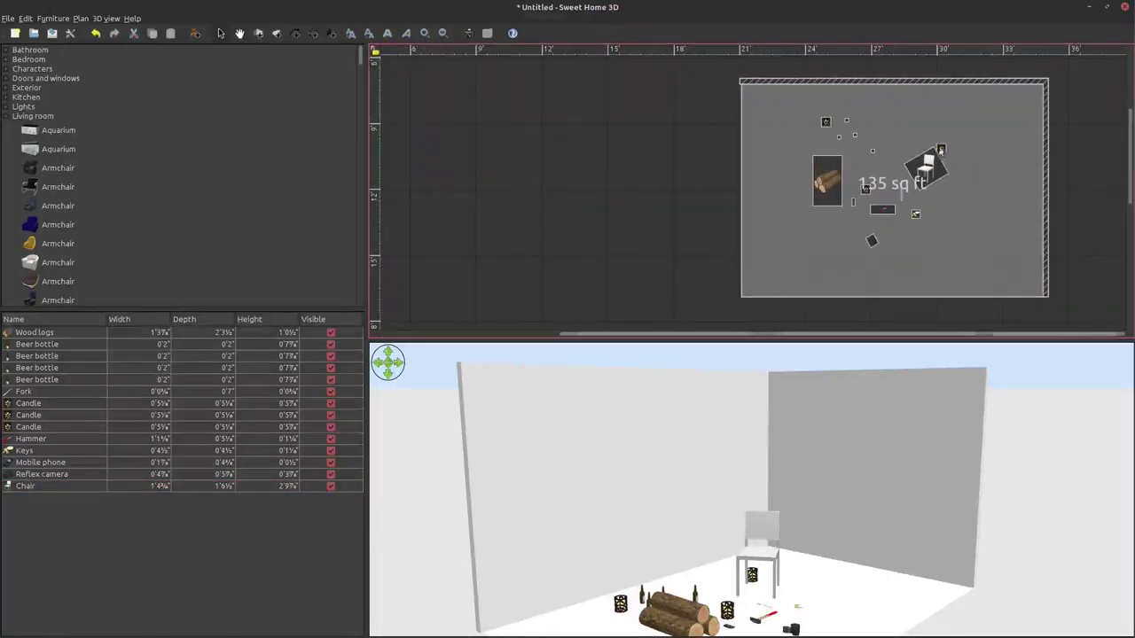
drag(941, 149, 953, 175)
click(826, 121)
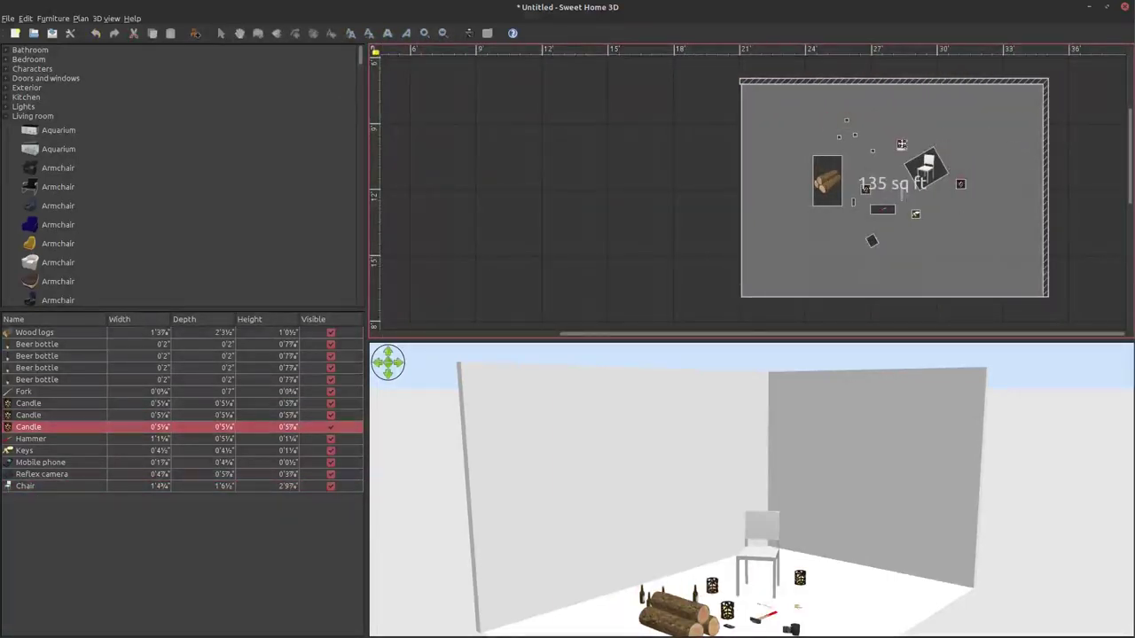
click(862, 137)
click(838, 138)
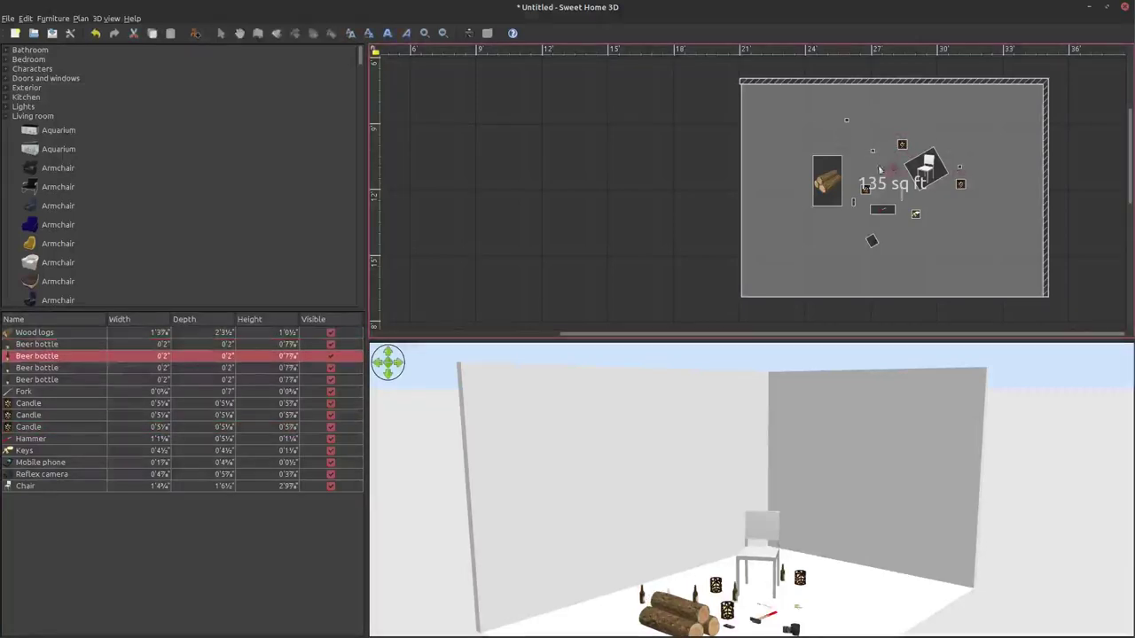
click(919, 151)
click(900, 151)
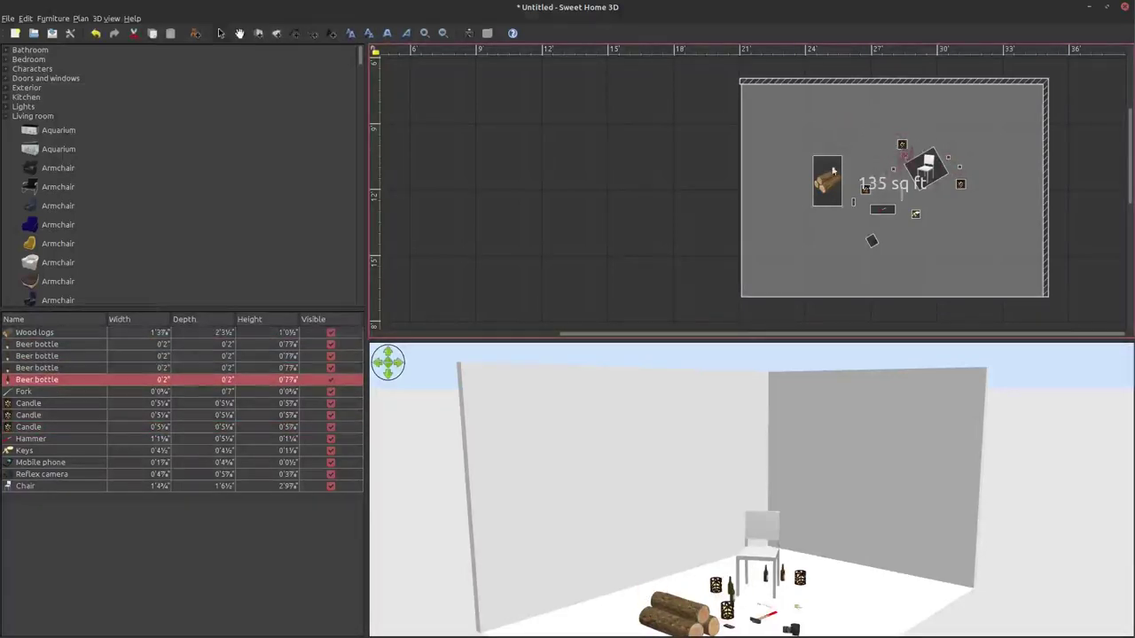
mouse_move(833, 171)
mouse_down()
mouse_move(962, 211)
mouse_move(891, 192)
mouse_move(903, 192)
mouse_move(874, 197)
mouse_move(870, 218)
mouse_up()
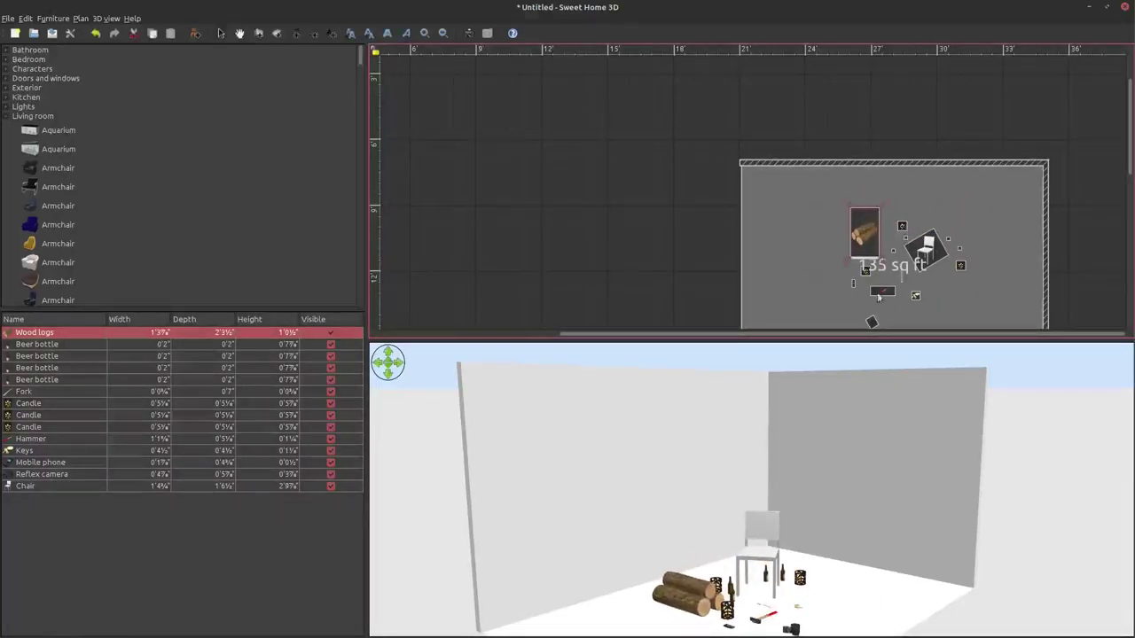
- Move the hammer and the reflex camera up beside the chair
drag(879, 297, 900, 268)
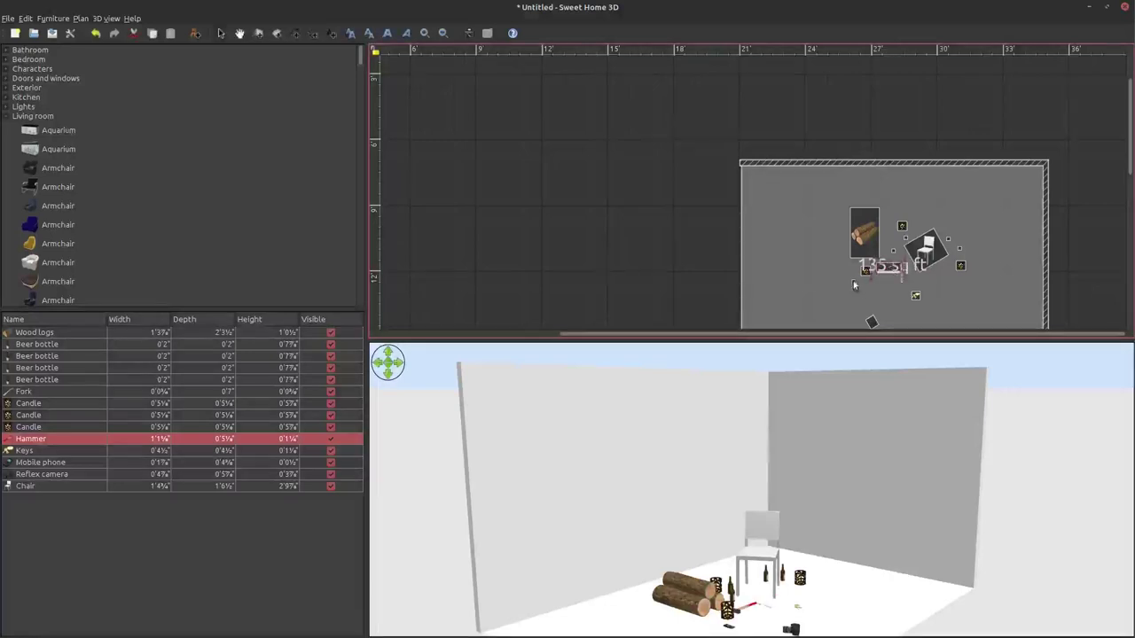
click(897, 284)
drag(875, 317, 908, 275)
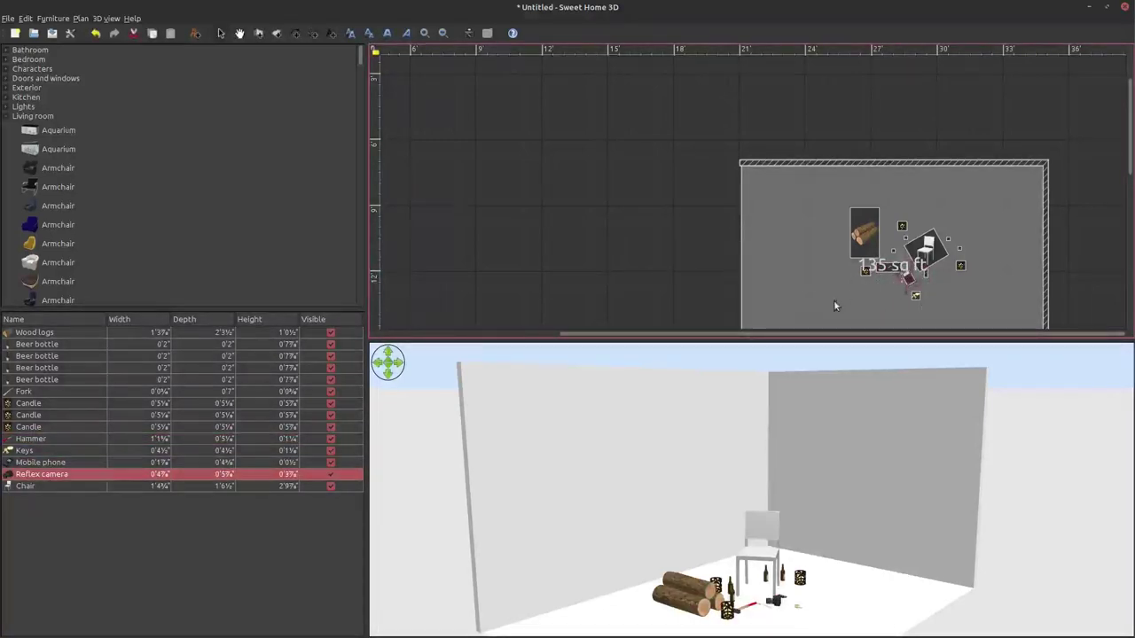
click(107, 18)
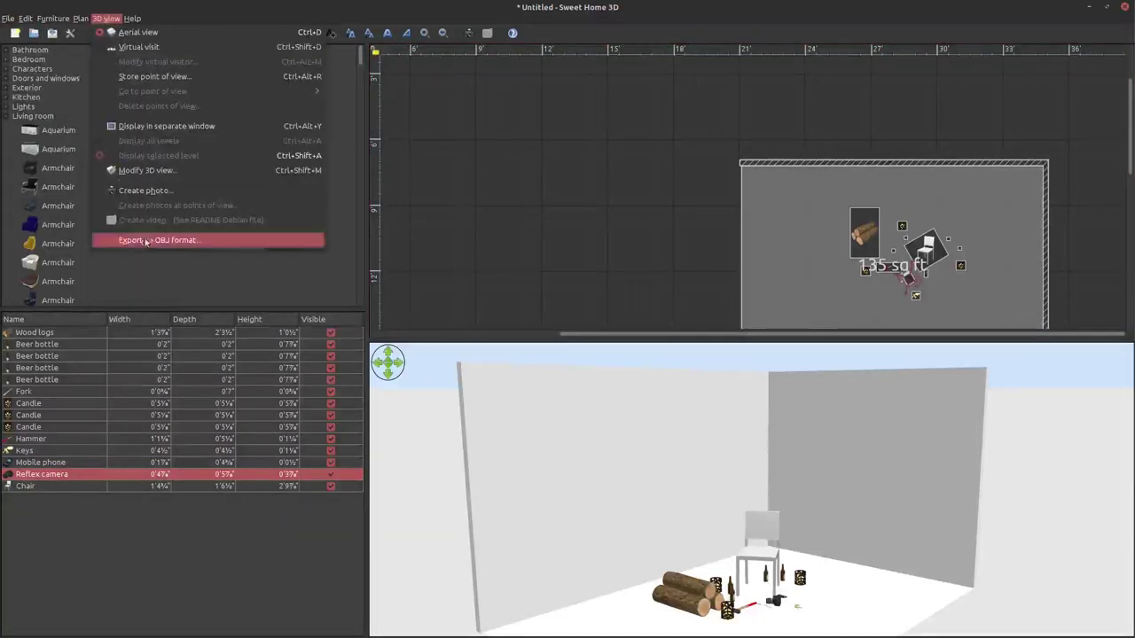
- Cancel the first OBJ export and place a hanging light from the Lights catalog over the chair
click(145, 237)
click(611, 443)
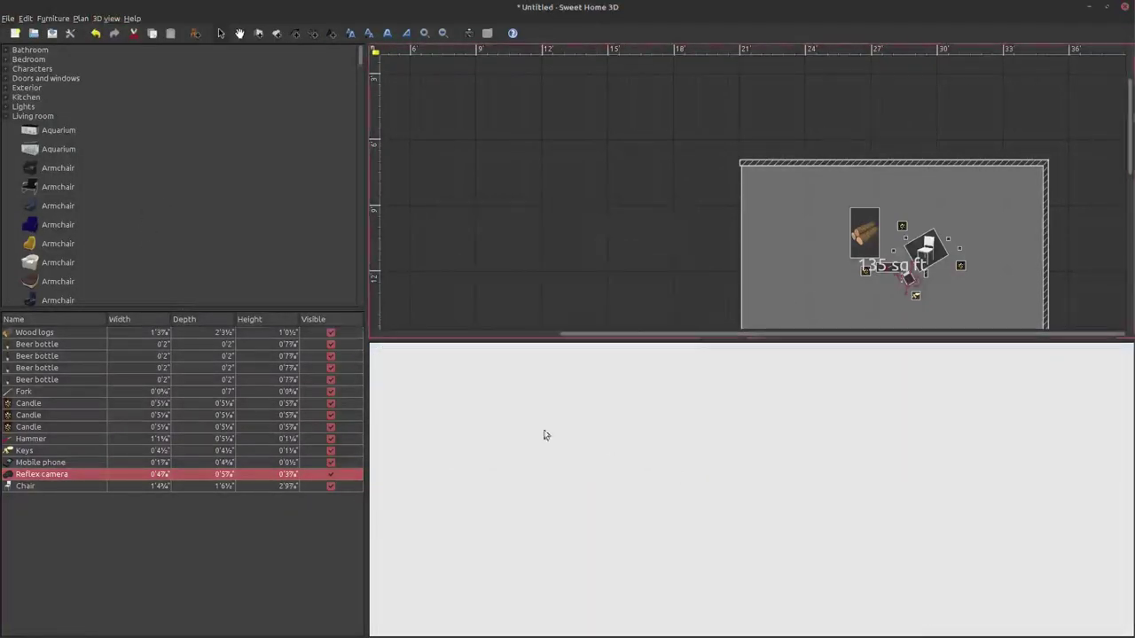
click(4, 116)
click(4, 108)
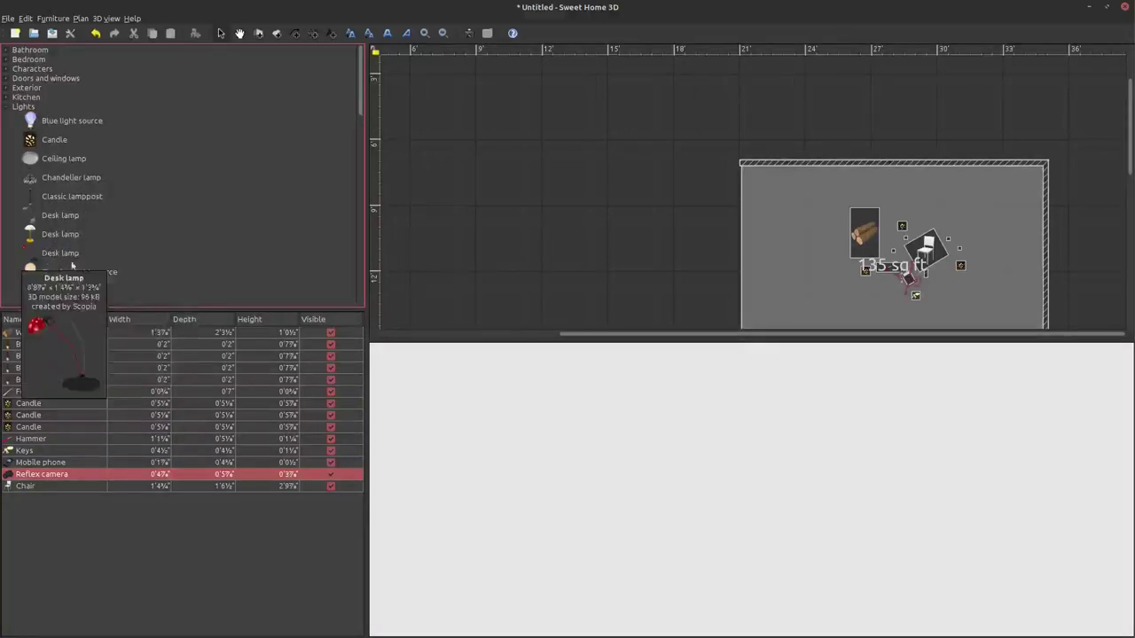
scroll(103, 222, down, 3)
scroll(104, 226, down, 3)
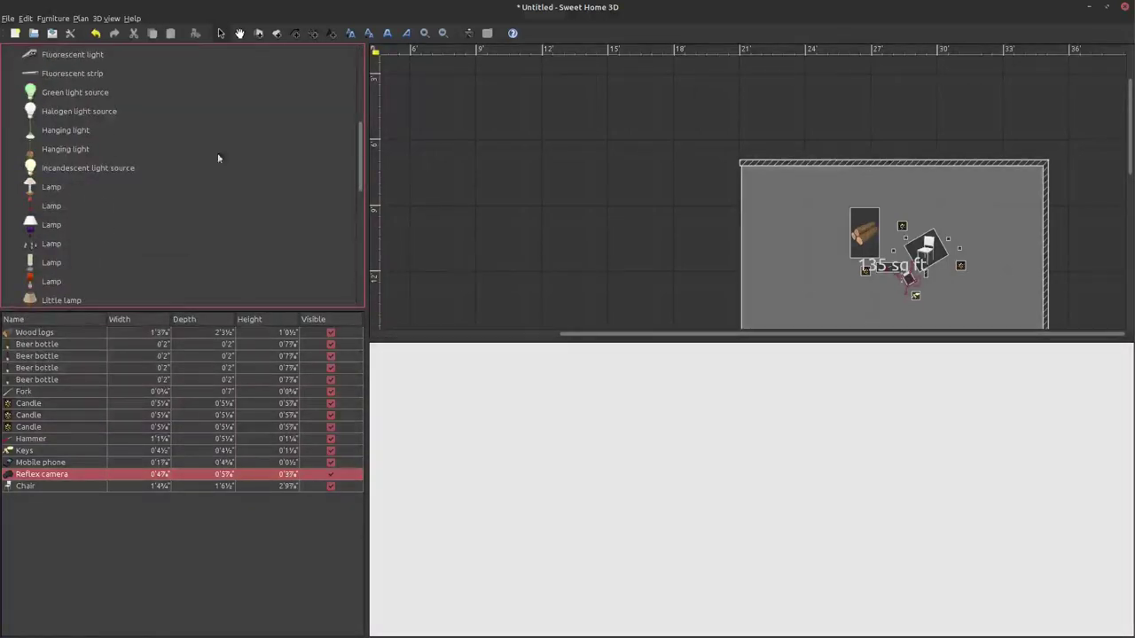
drag(59, 149, 922, 238)
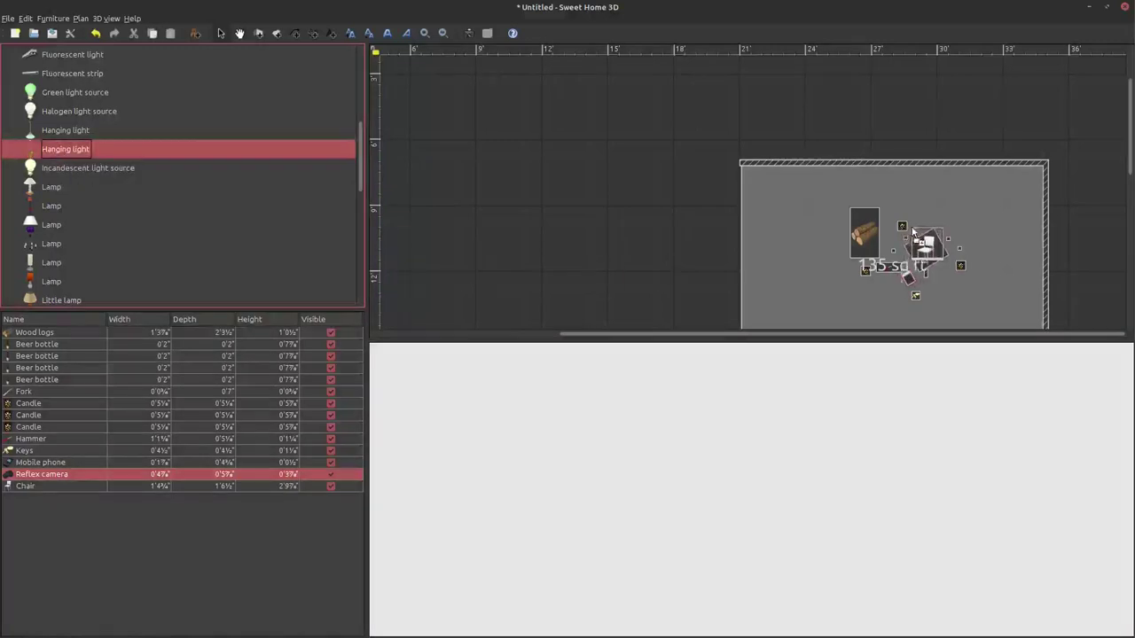
- Export the furnished room to OBJ format as creepy2, choosing which items to include
click(106, 17)
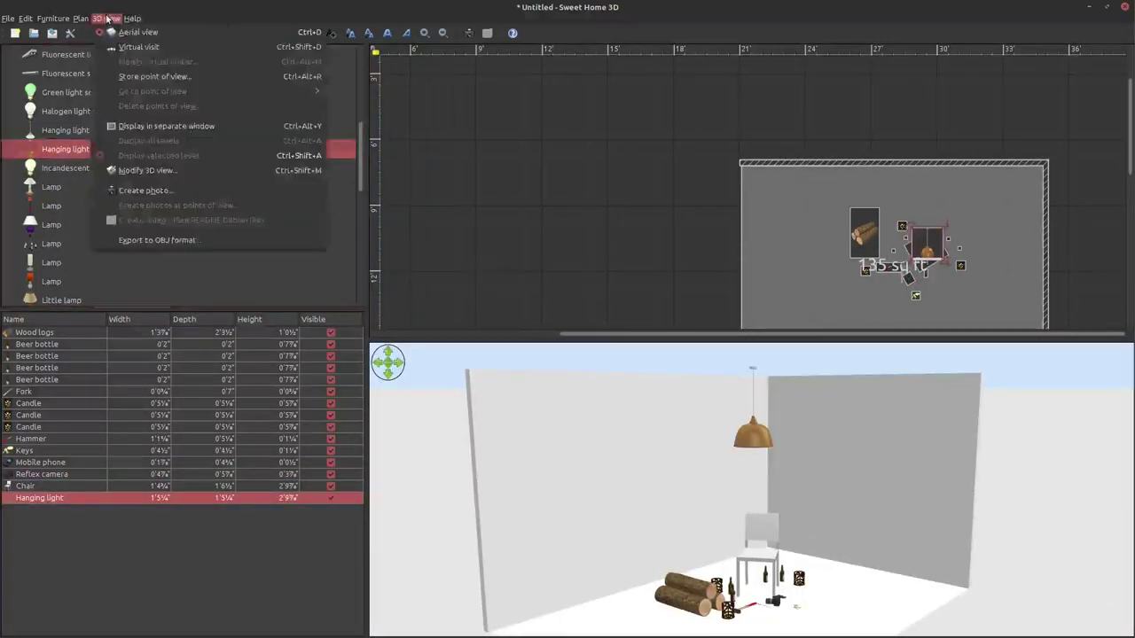
click(155, 241)
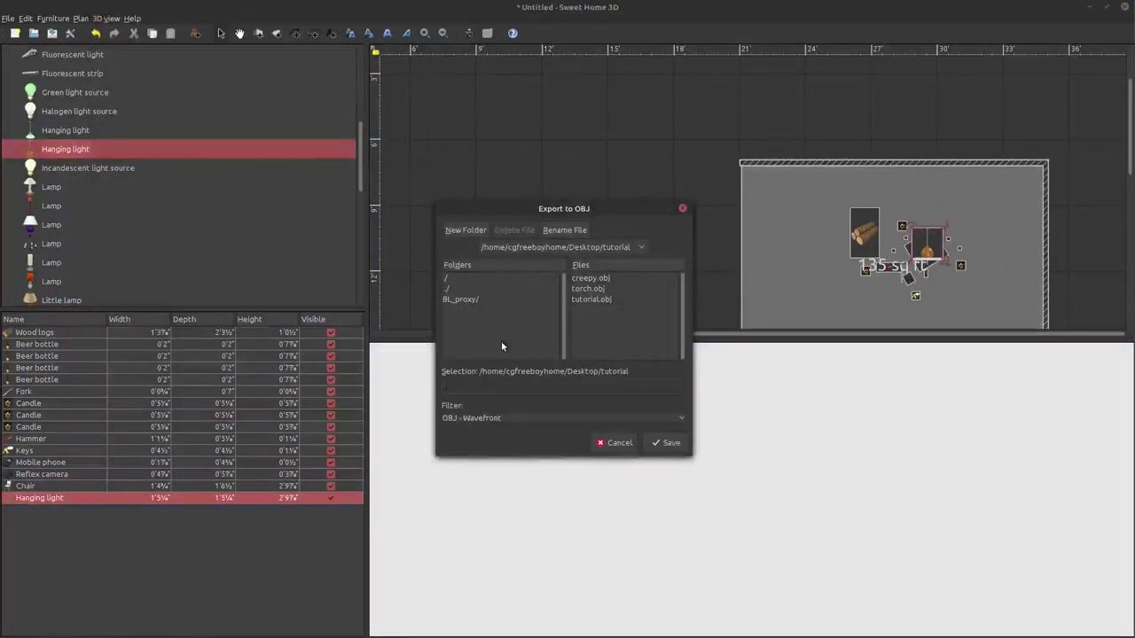
text(creepy2)
click(666, 442)
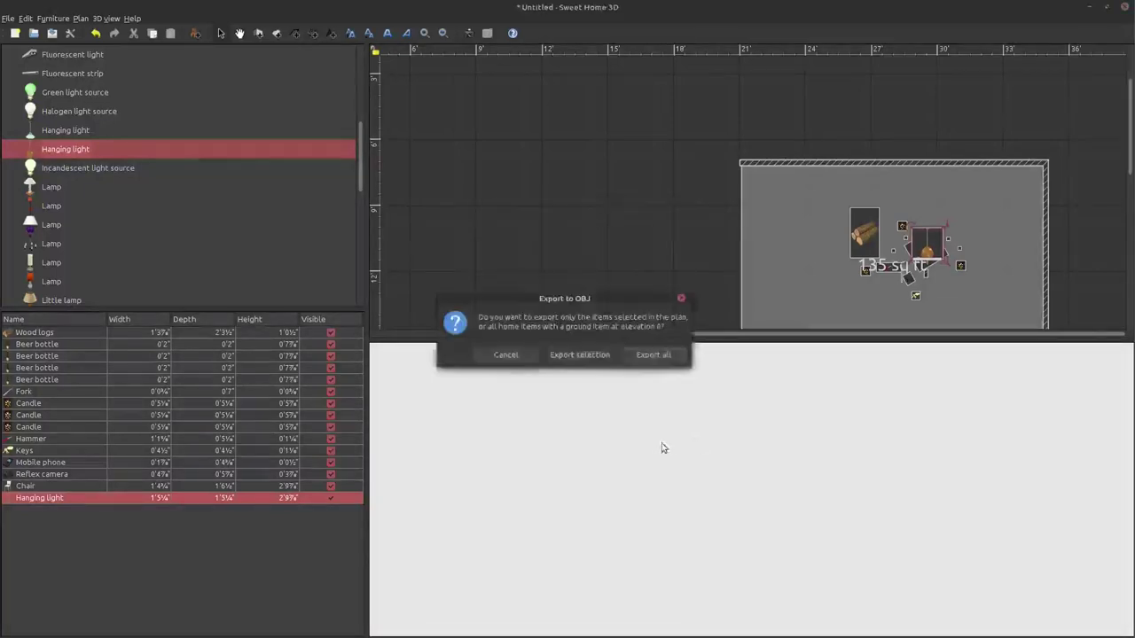
click(653, 353)
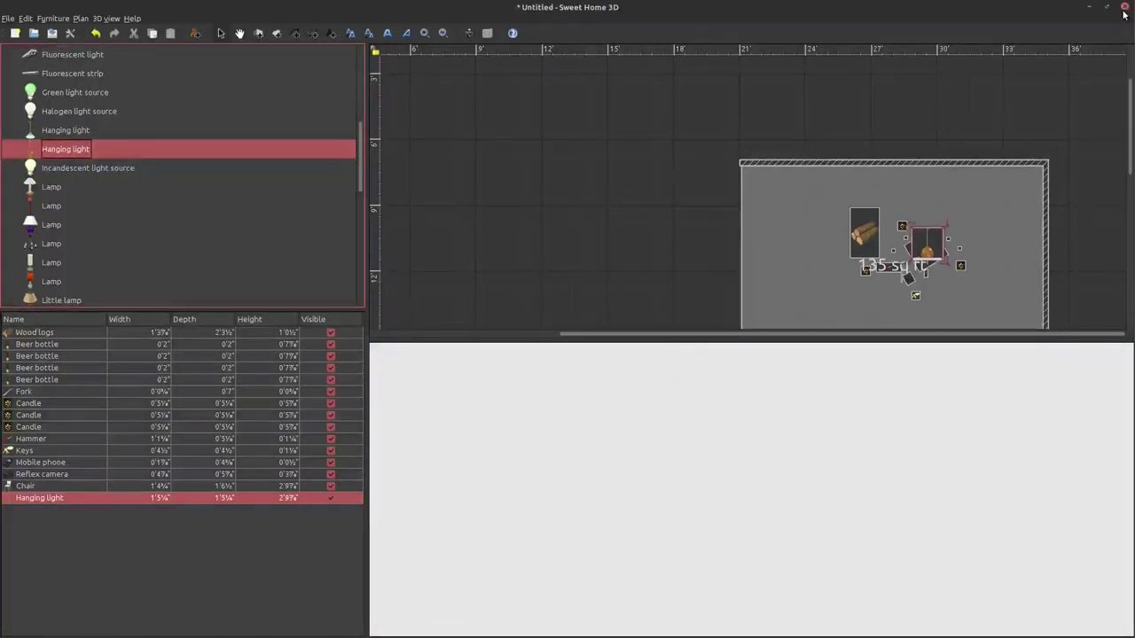
click(1125, 7)
- Quit Sweet Home 3D without saving, then run blender from RENDER/blender-2.93.0
click(565, 356)
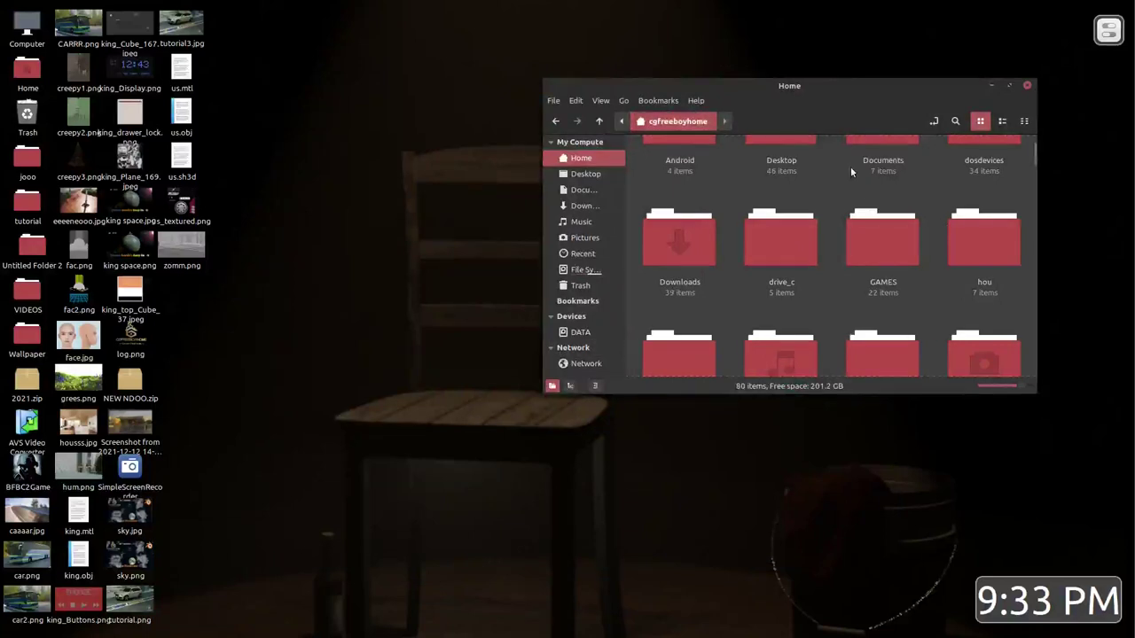
scroll(969, 255, down, 5)
double_click(985, 266)
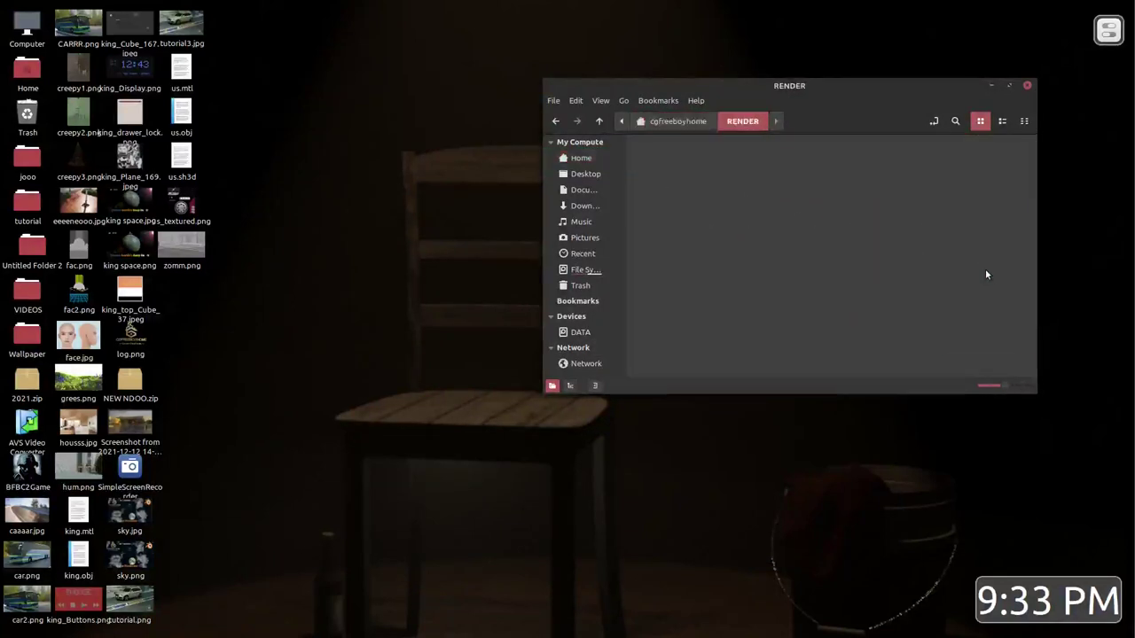
double_click(828, 169)
click(923, 182)
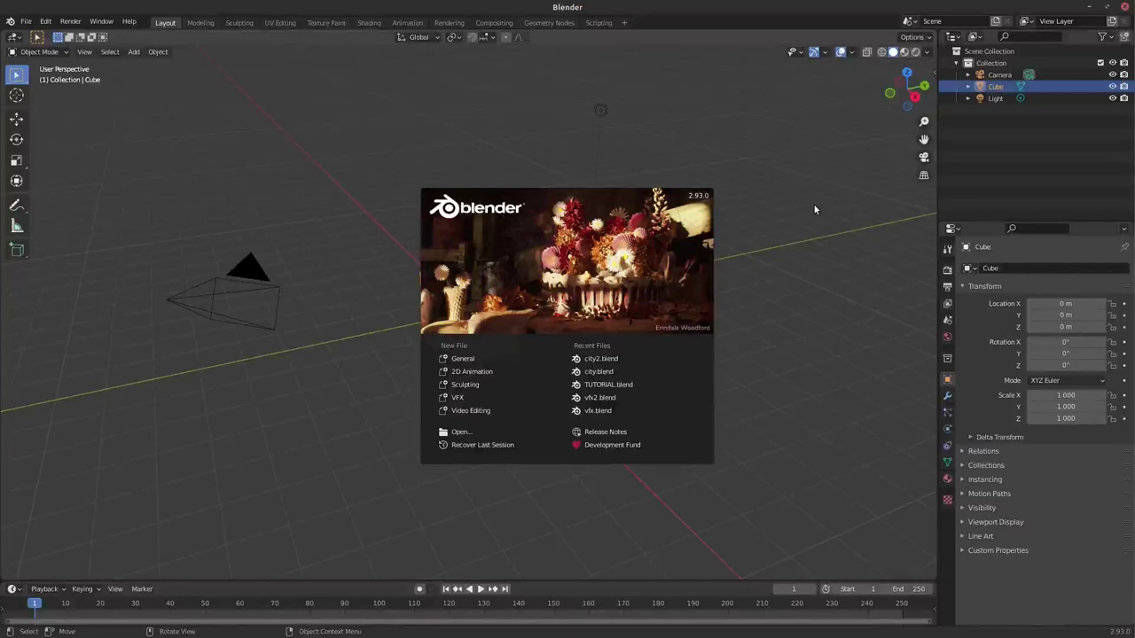
- Delete the default cube and import creepy2.obj from the tutorial folder
click(813, 207)
key(x)
click(502, 328)
click(25, 21)
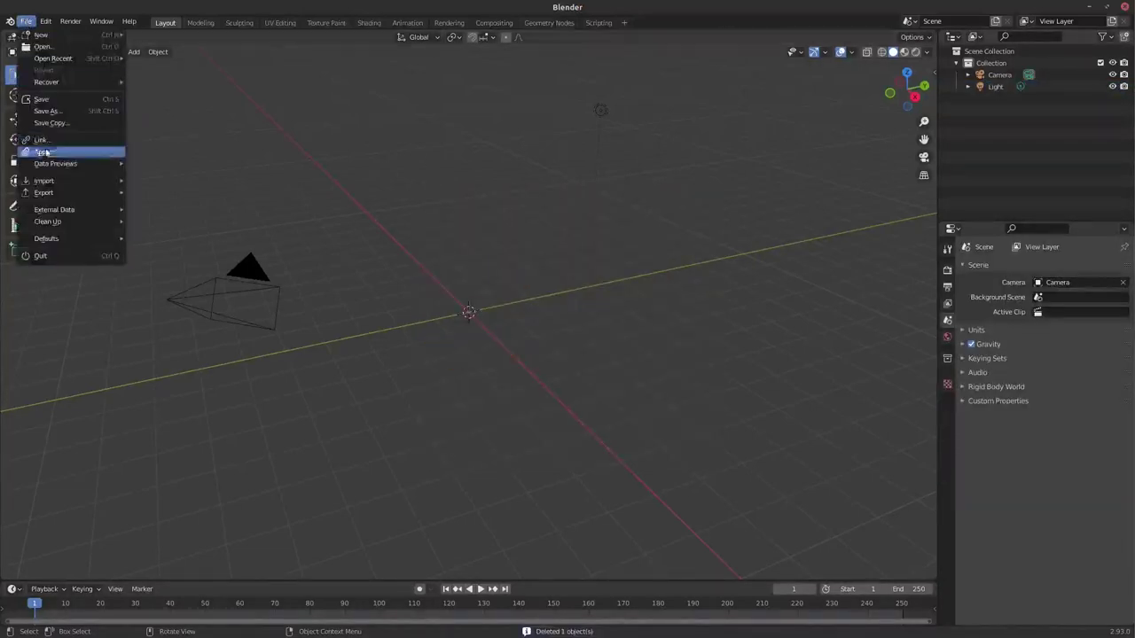
click(177, 272)
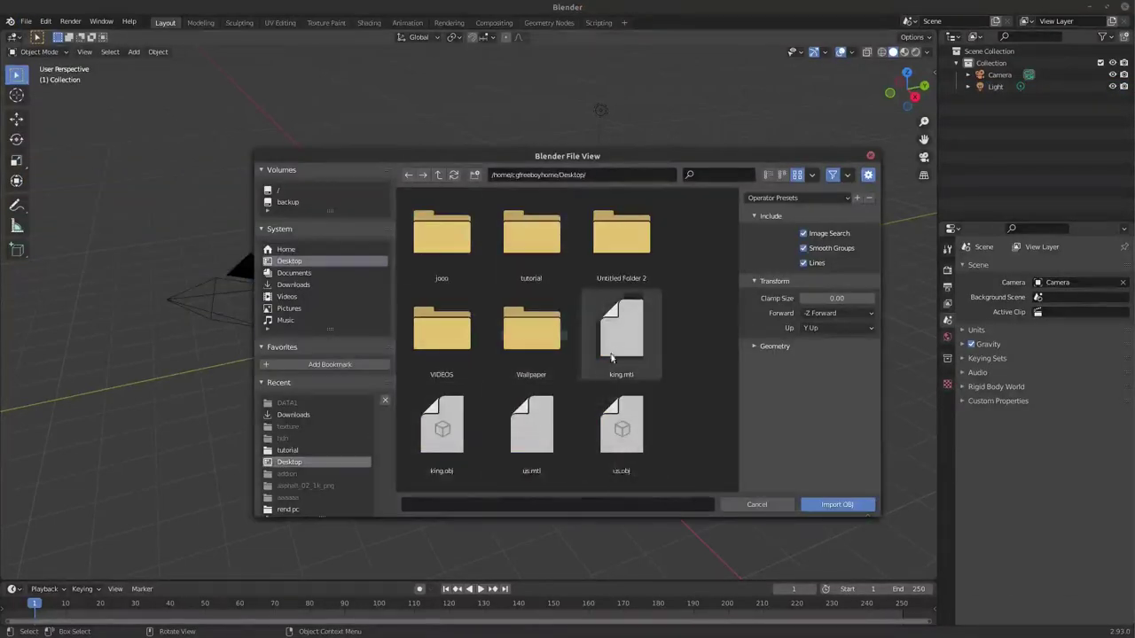
double_click(531, 235)
double_click(532, 334)
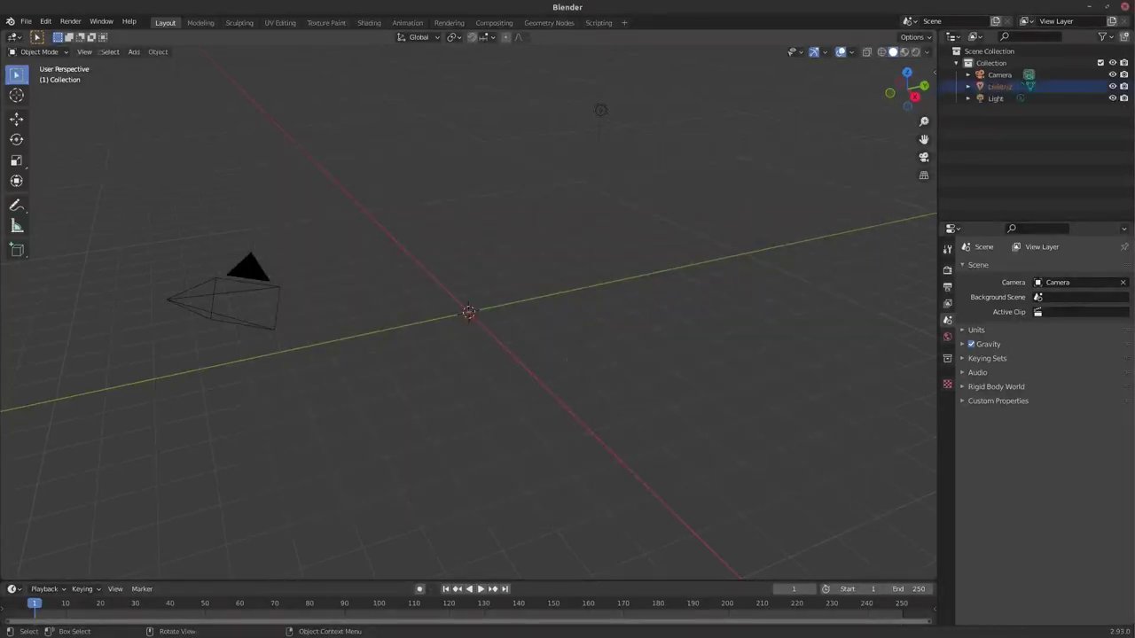
- Scale the imported room down to 0.058 and move its geometry to the origin from top view
key(s)
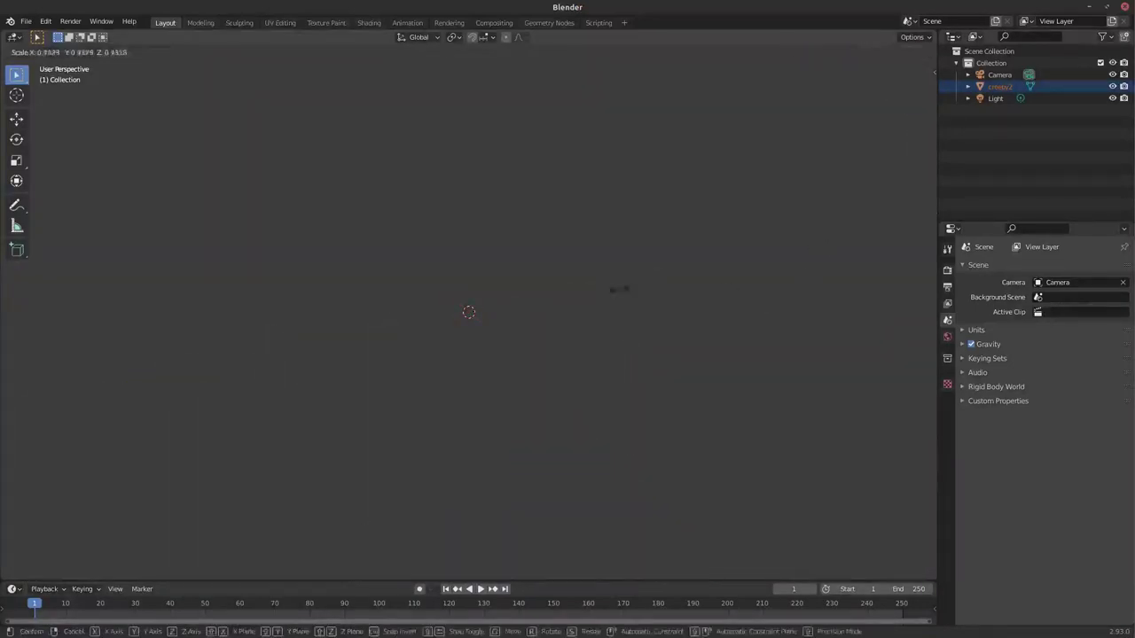
click(501, 339)
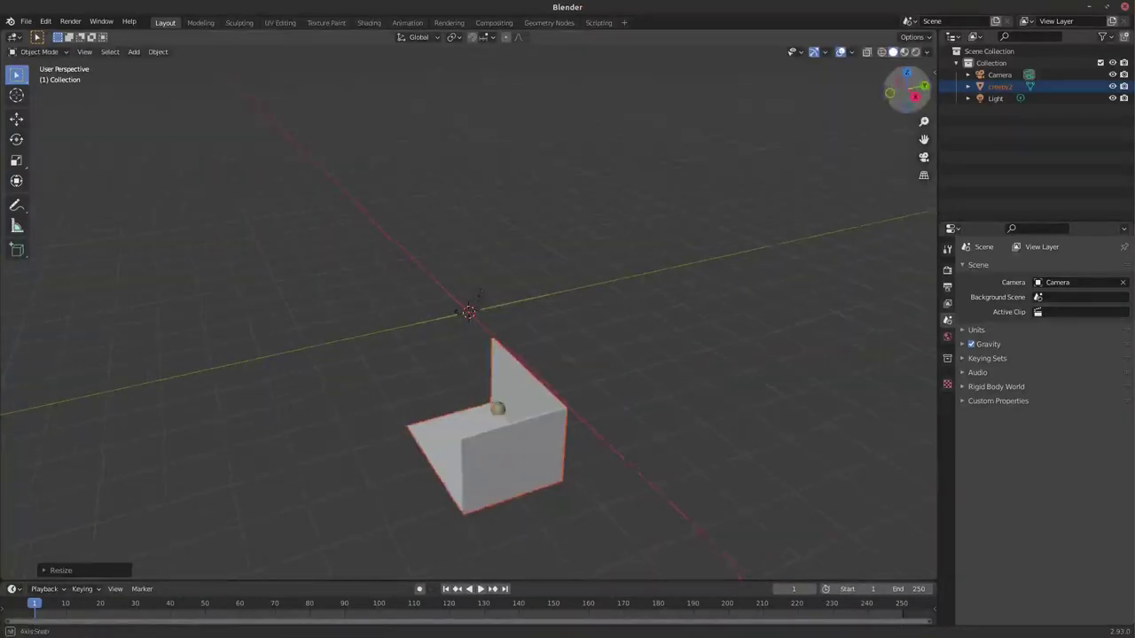
middle_drag(502, 339, 393, 444)
key(KP_7)
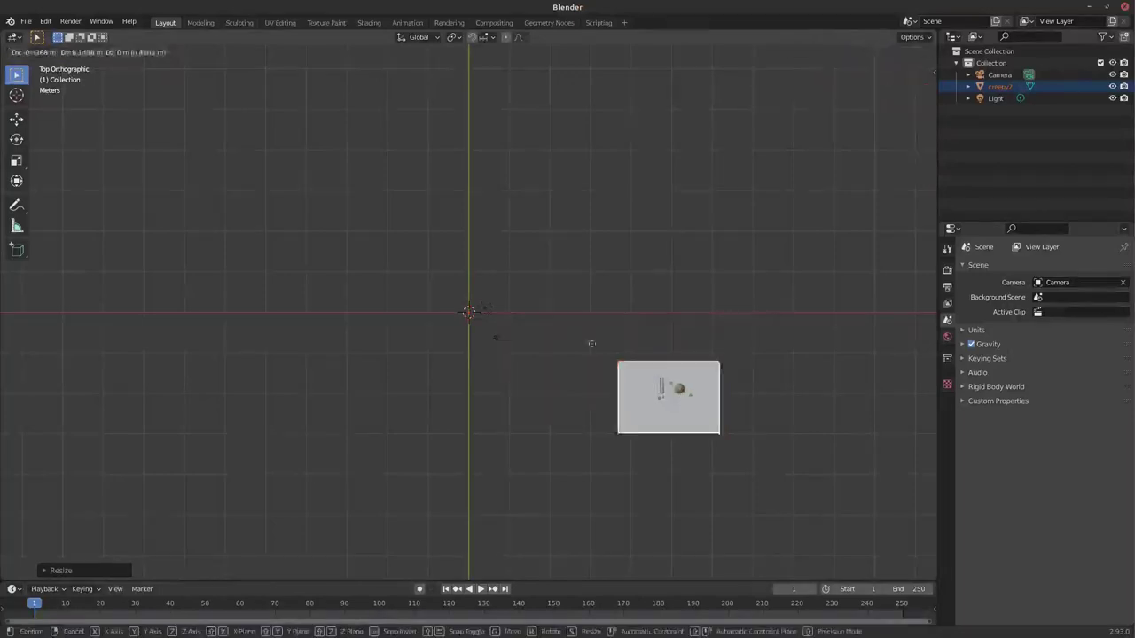
click(683, 410)
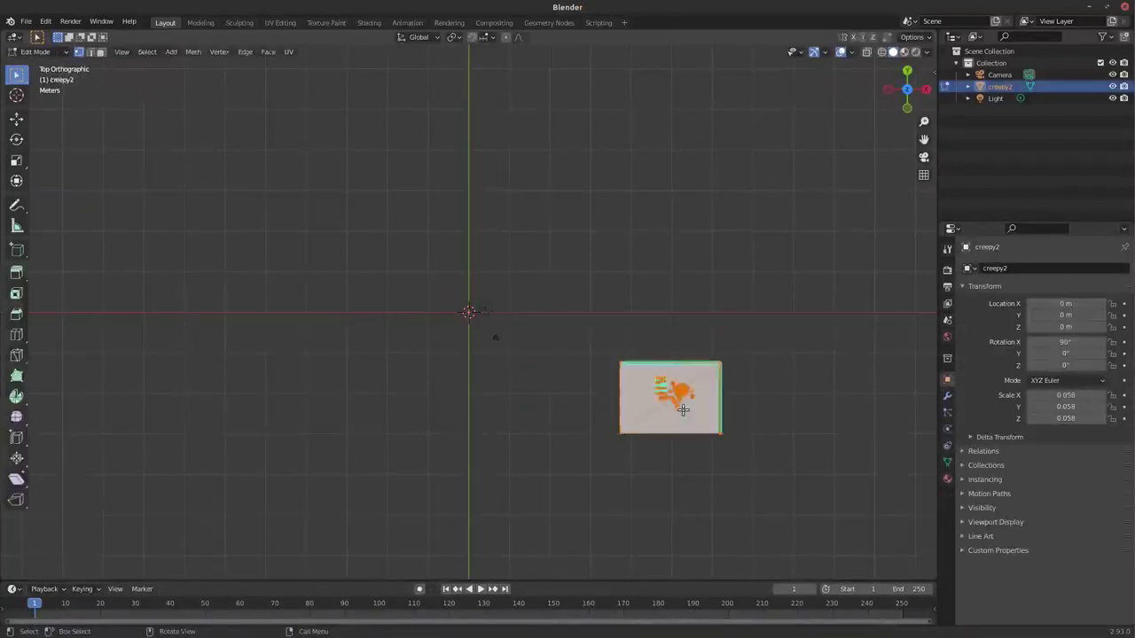
key(Tab)
key(g)
click(496, 337)
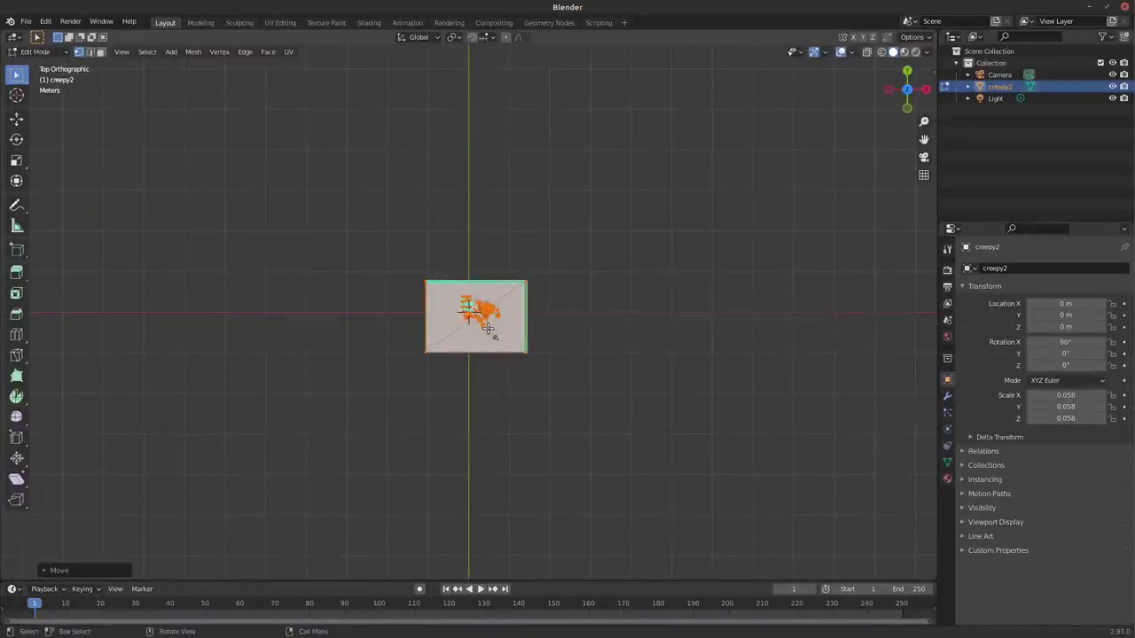
key(Tab)
- Select the camera and set the output resolution to 1080 × 1350 px
middle_drag(496, 337, 565, 282)
scroll(532, 302, up, 3)
scroll(565, 282, up, 3)
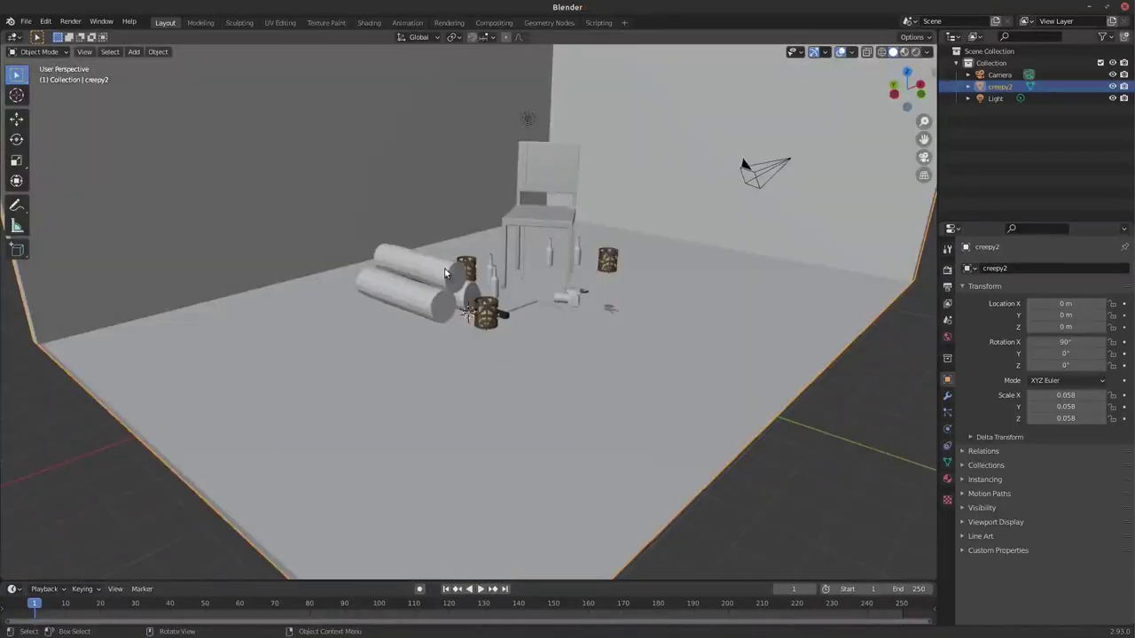
click(761, 171)
click(947, 268)
click(947, 287)
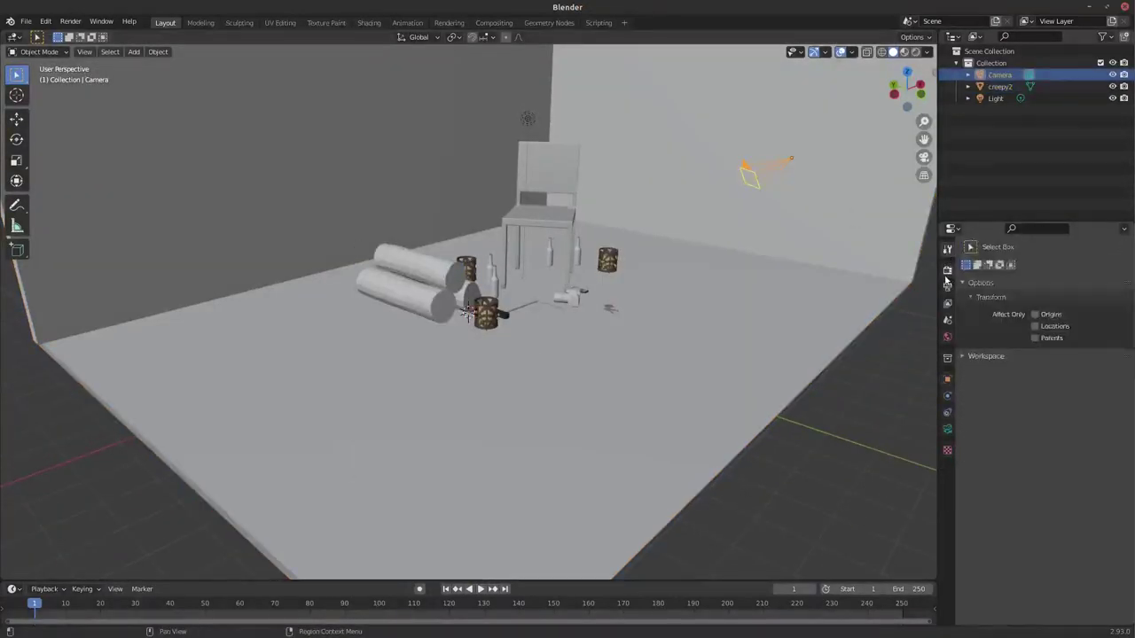
click(1083, 282)
text(1080)
click(1096, 292)
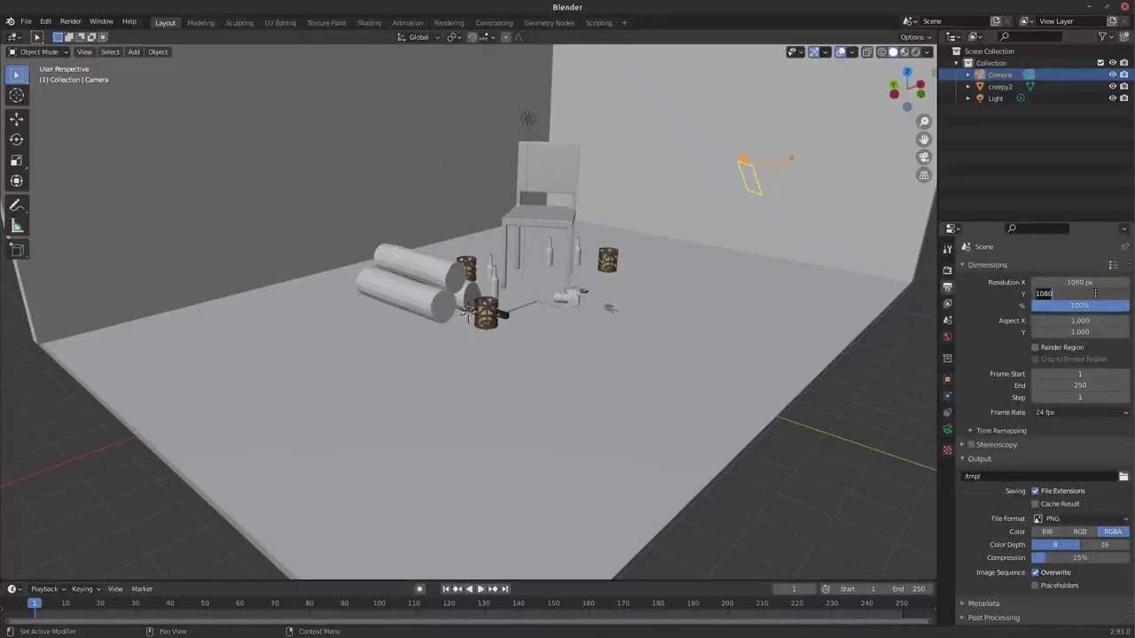
text(1350)
key(Return)
- With the camera locked to the view, frame the chair, logs and hanging lamp, then unlock
key(KP_0)
key(n)
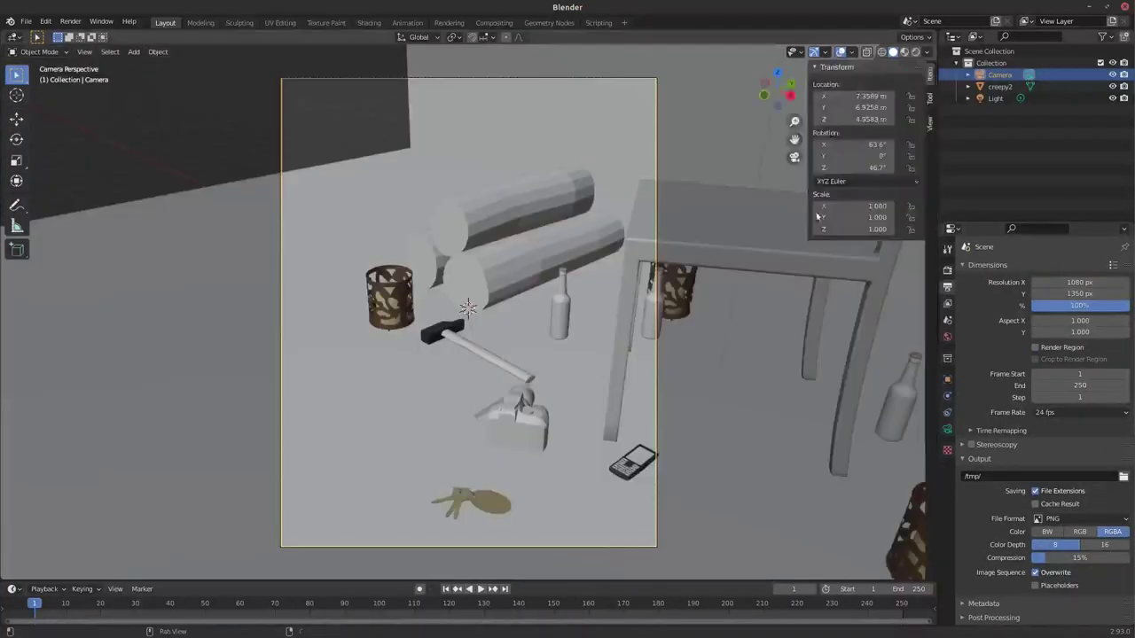
key(n)
middle_drag(693, 228, 621, 133)
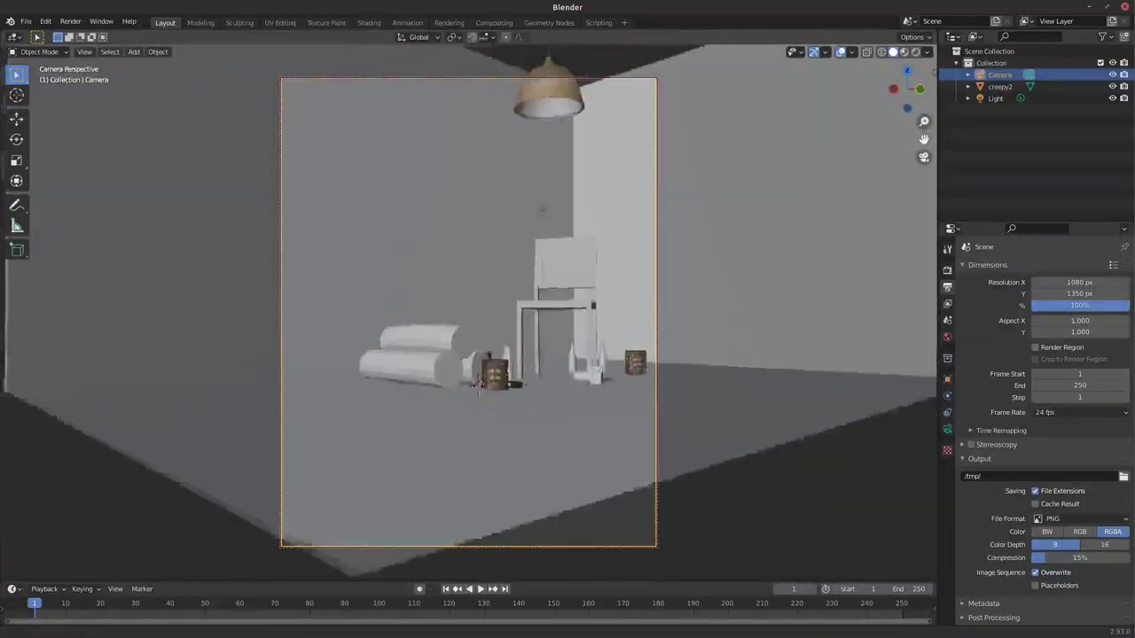
mouse_move(907, 91)
mouse_down()
mouse_move(924, 121)
mouse_move(900, 99)
mouse_move(712, 291)
mouse_up()
drag(924, 139, 644, 333)
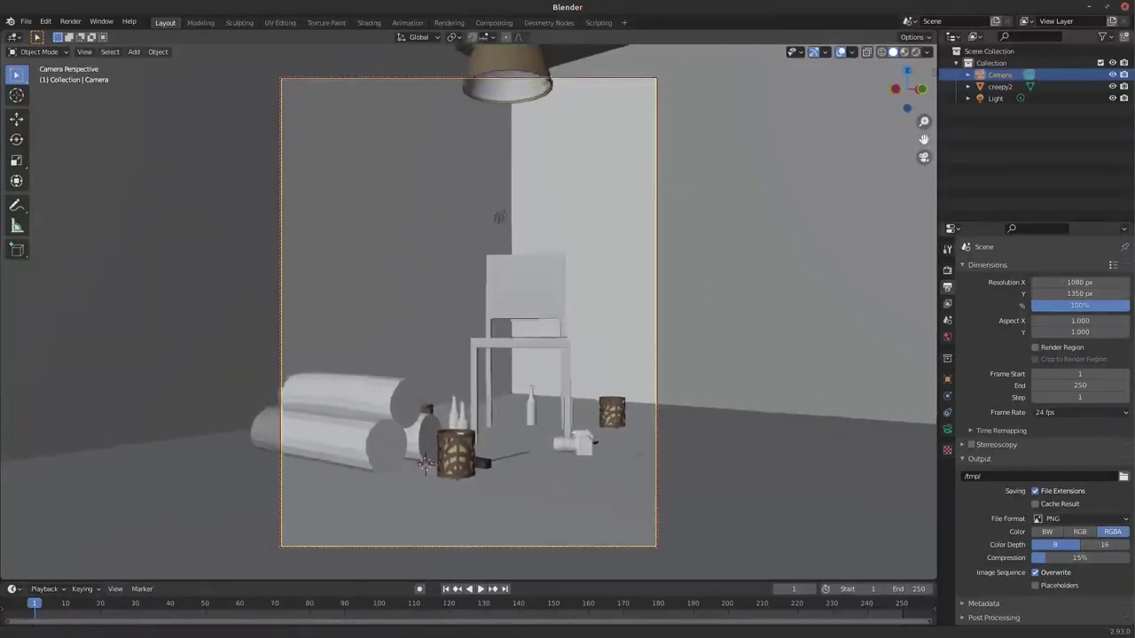
drag(908, 74, 622, 329)
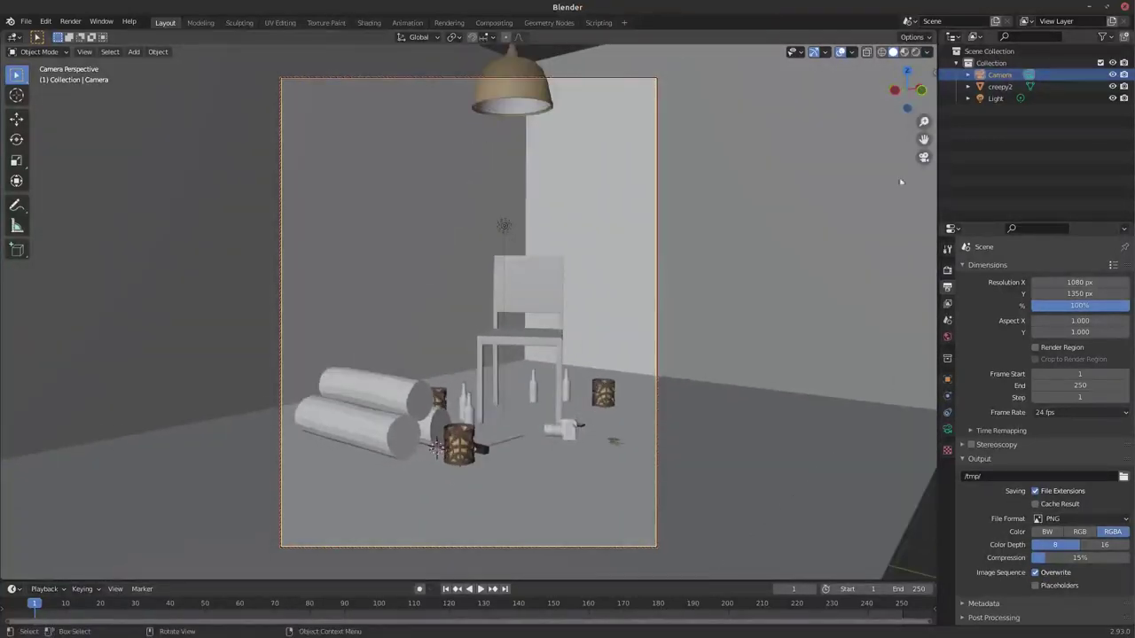
key(n)
click(862, 211)
- Attempt to save the scene as creepy2.blend, which is refused with a permission error
key(n)
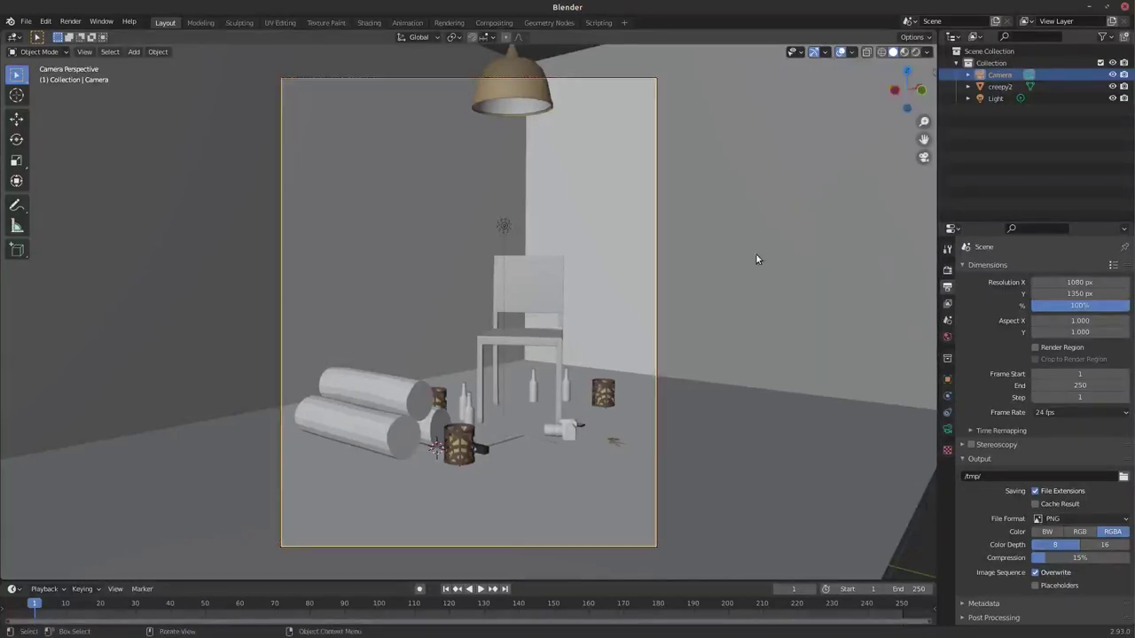
key(ctrl+s)
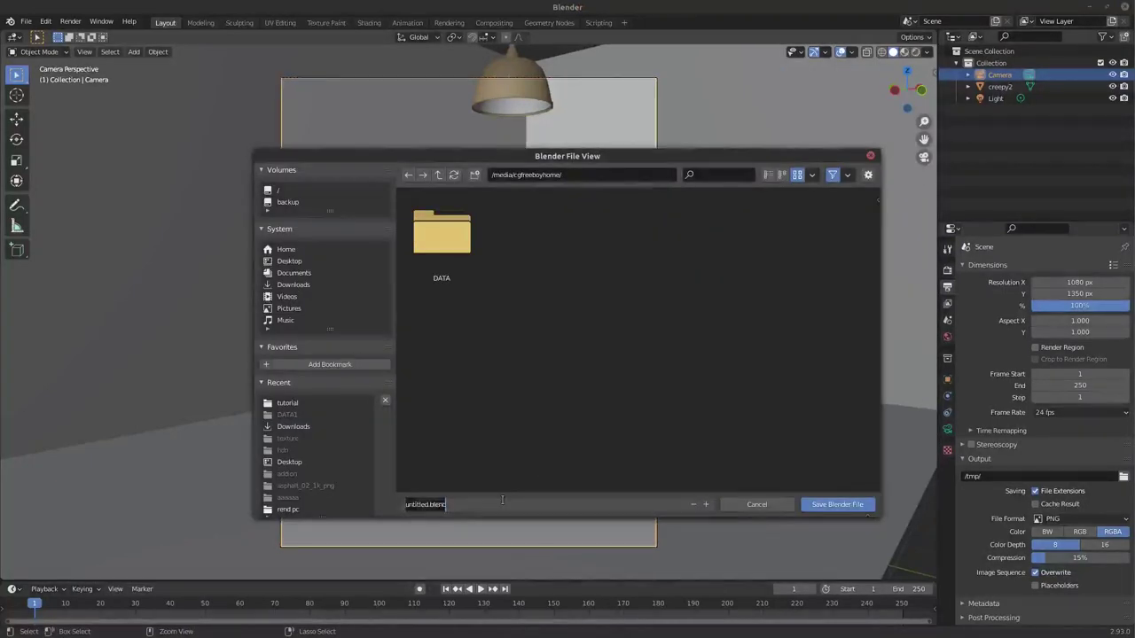
text(epy2)
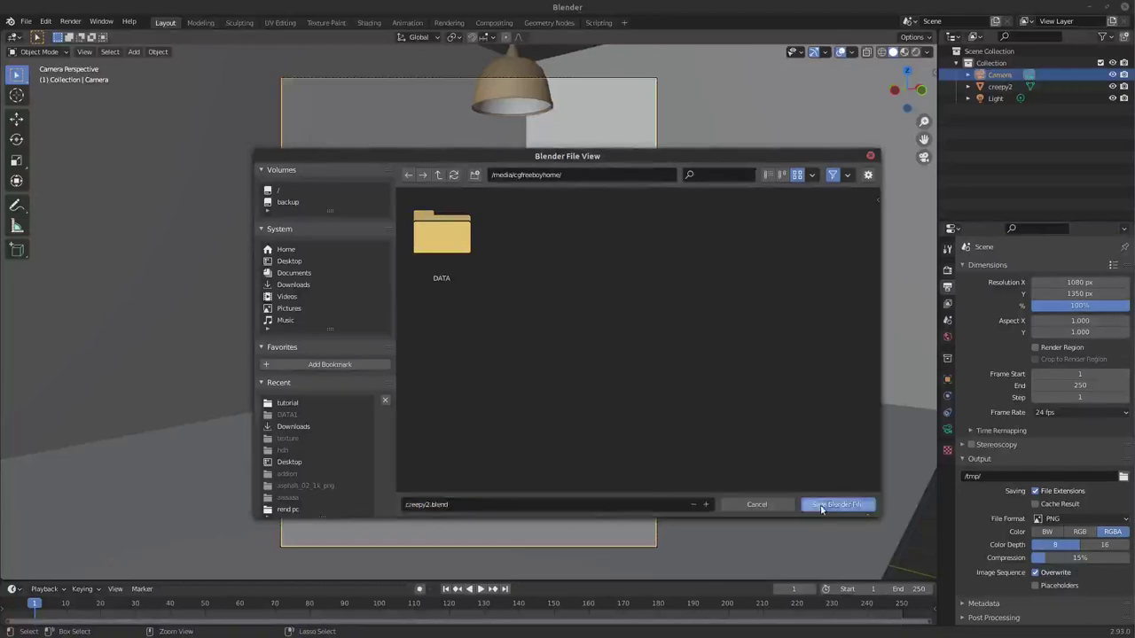
click(837, 504)
key(alt+Tab)
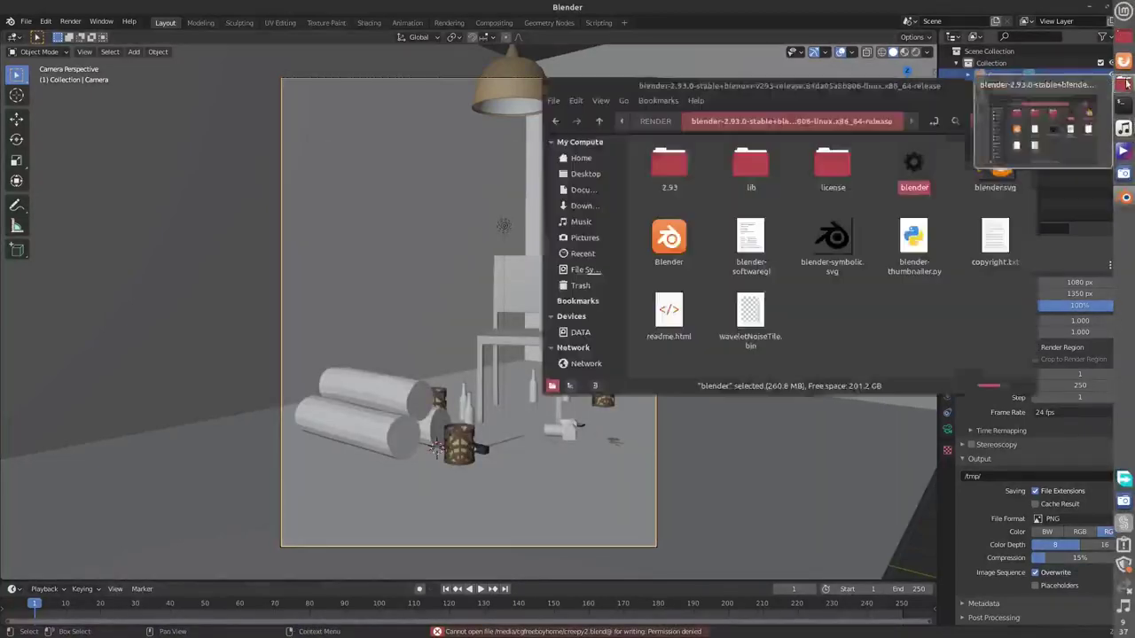
click(745, 461)
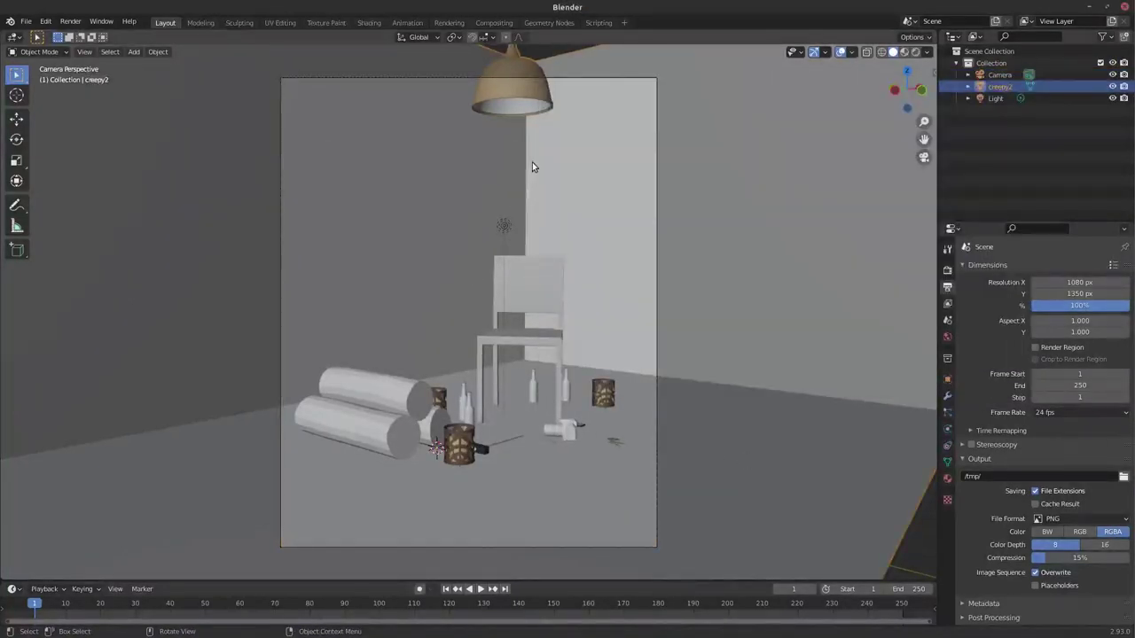
- Save the scene again as creepy2.blend, this time inside the DATA1 folder
key(ctrl+s)
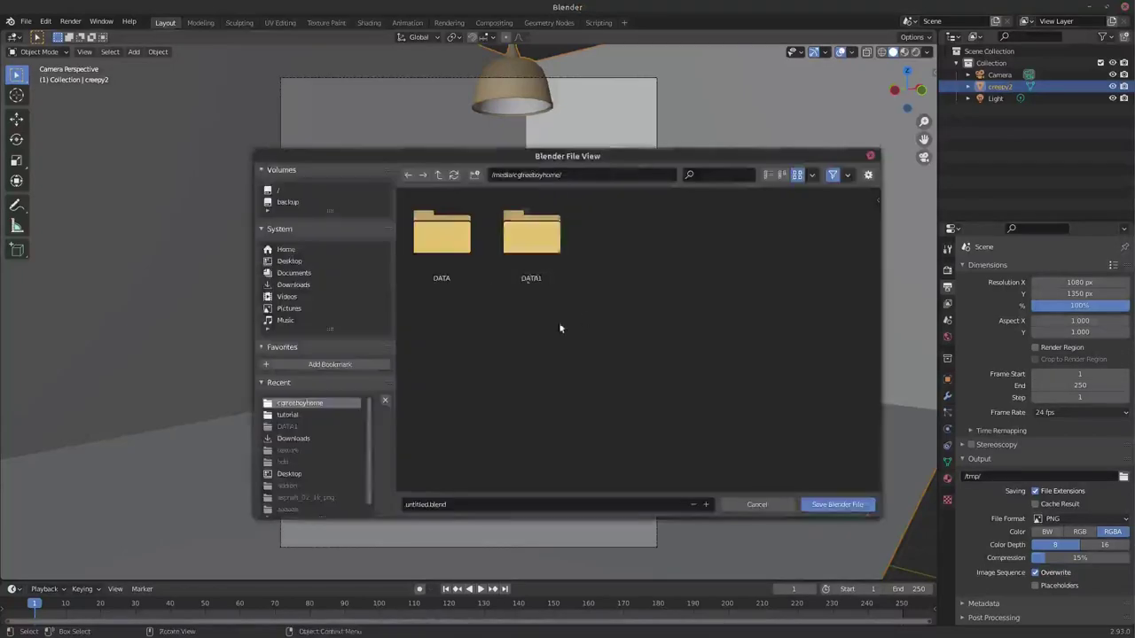
double_click(531, 232)
click(510, 504)
key(BackSpace)
text(2)
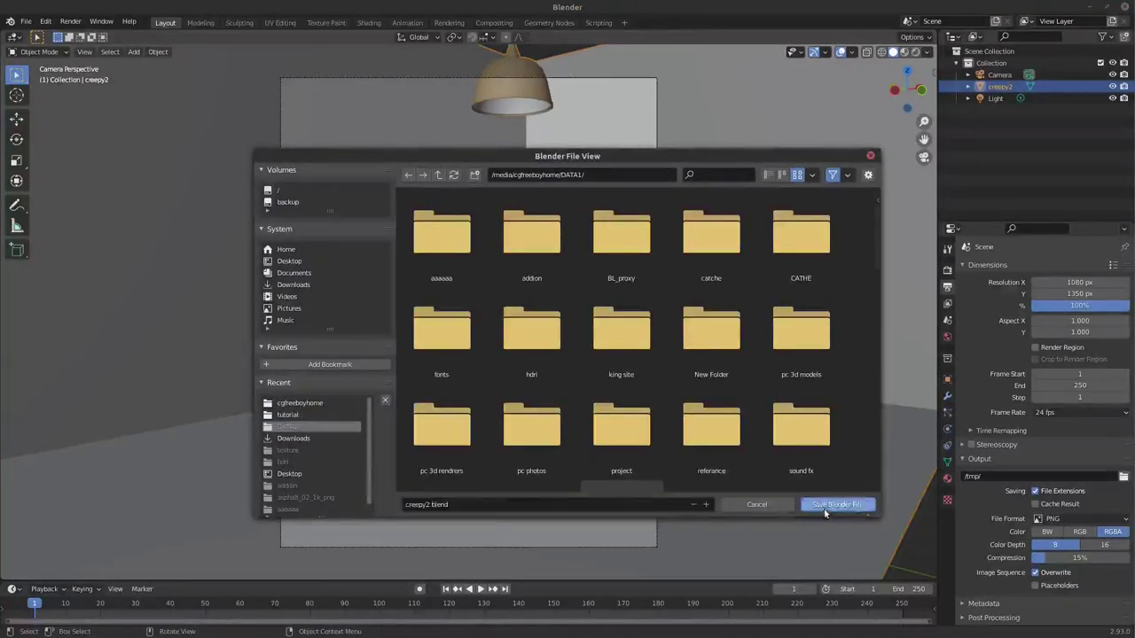
click(825, 504)
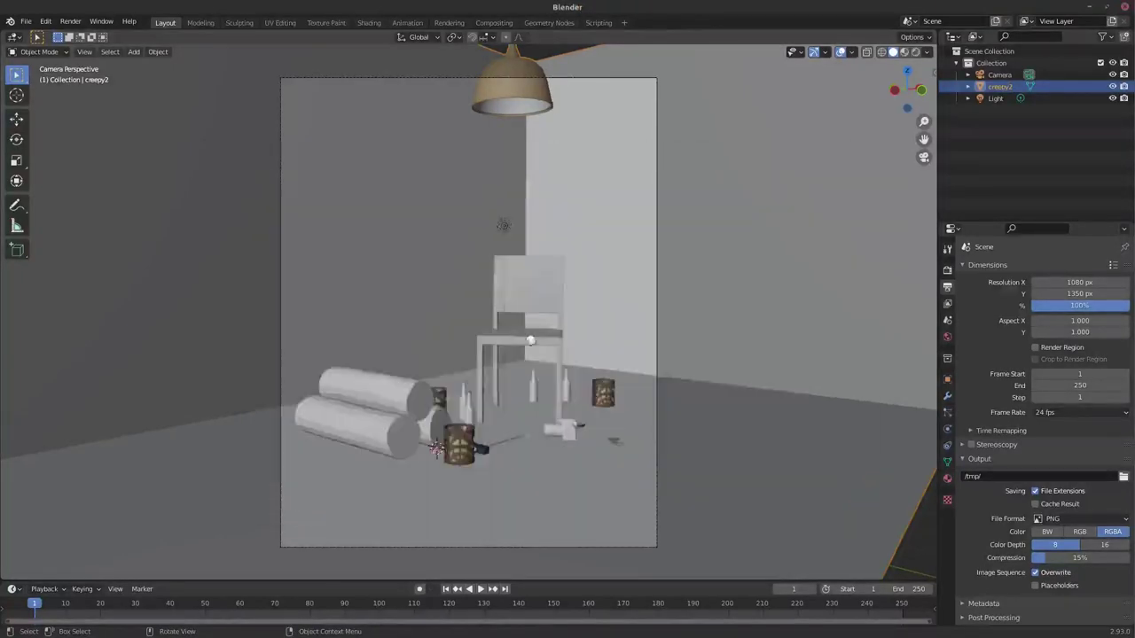
- In the Shading workspace, select the chair's linked geometry and separate it into creepy2.001
click(368, 23)
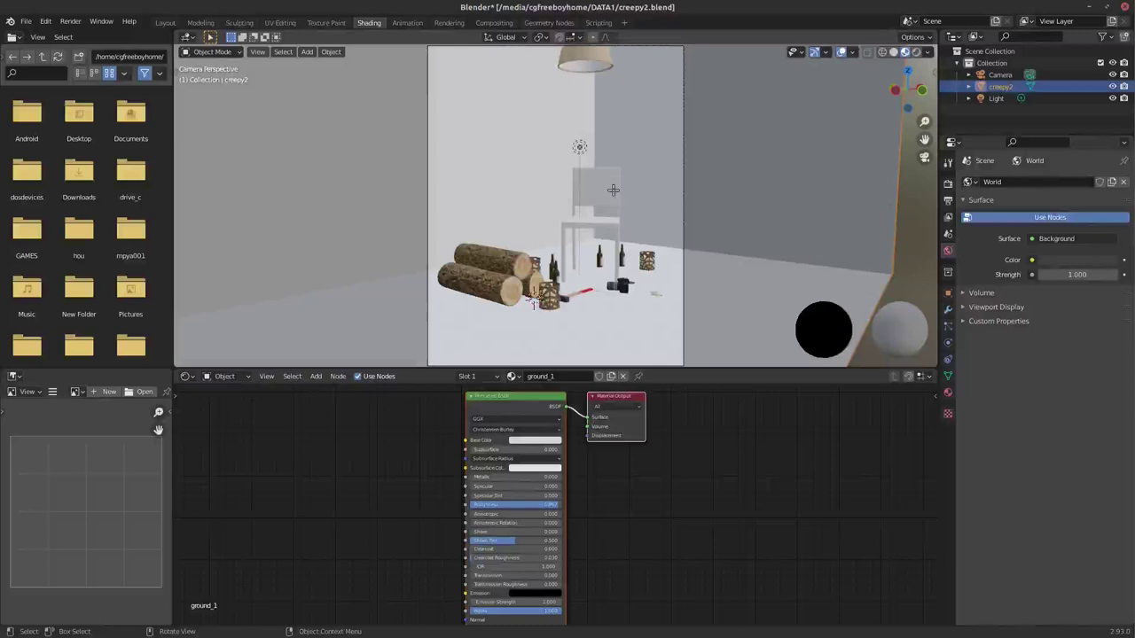
key(a)
key(Tab)
key(ctrl+l)
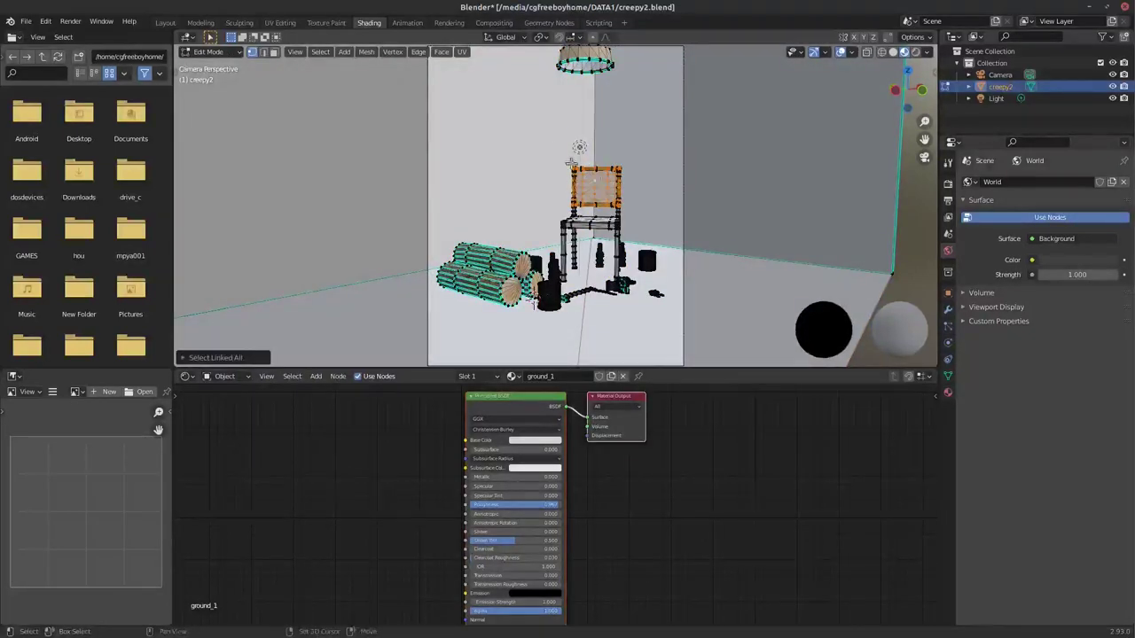
drag(643, 223, 648, 212)
key(ctrl+l)
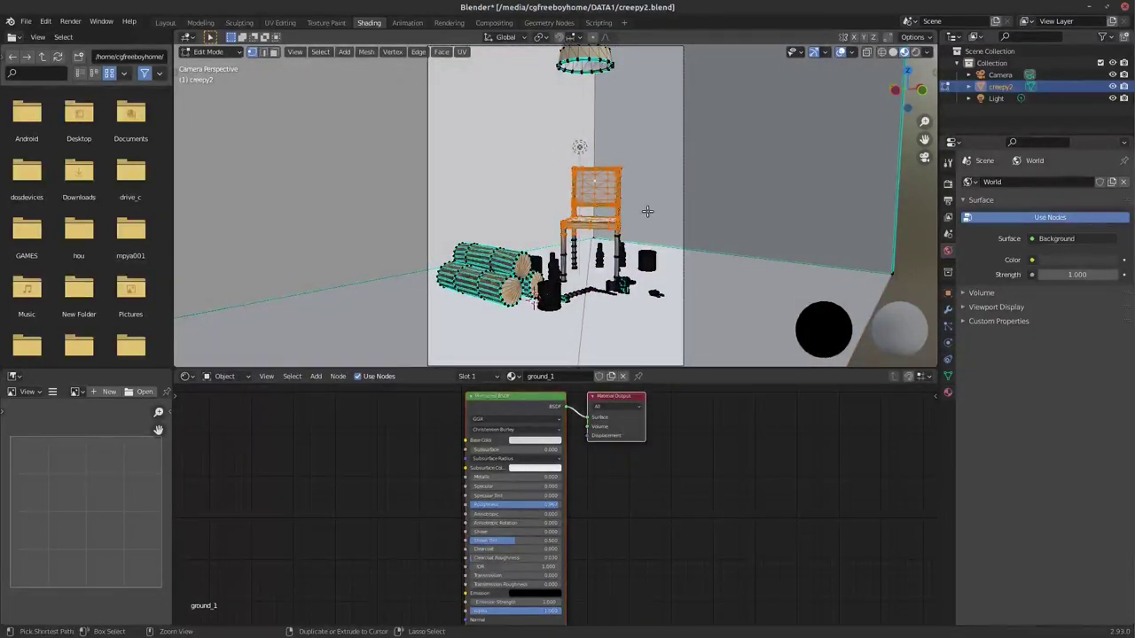
key(ctrl+l)
key(p)
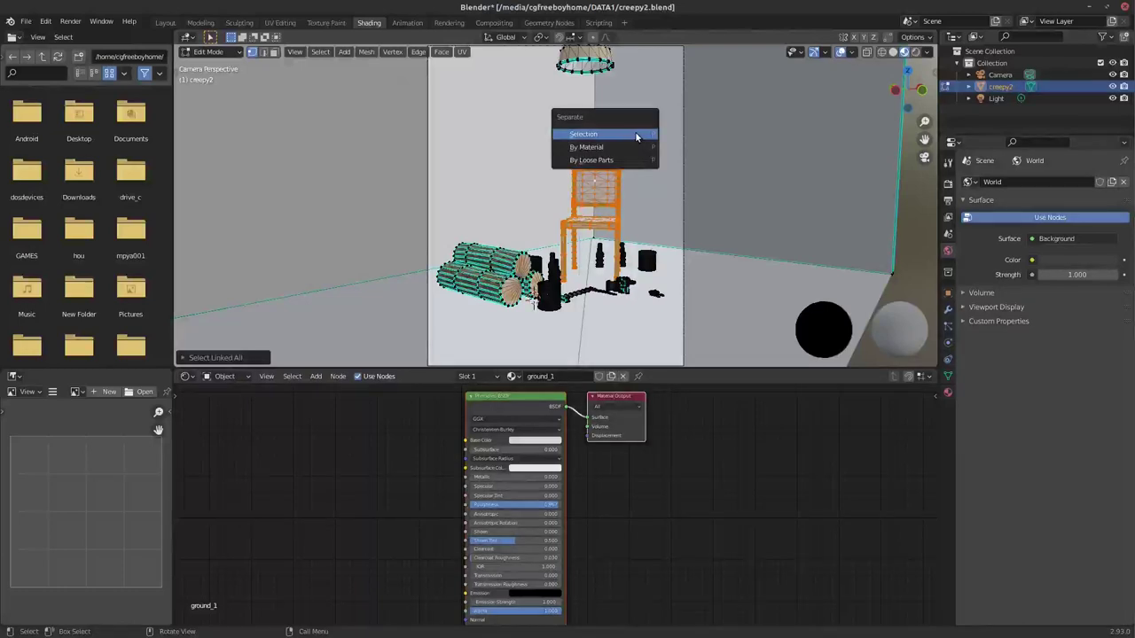
click(635, 134)
- Select the linked log geometry, rotate it to a new angle, and leave Edit Mode
click(501, 284)
key(ctrl+l)
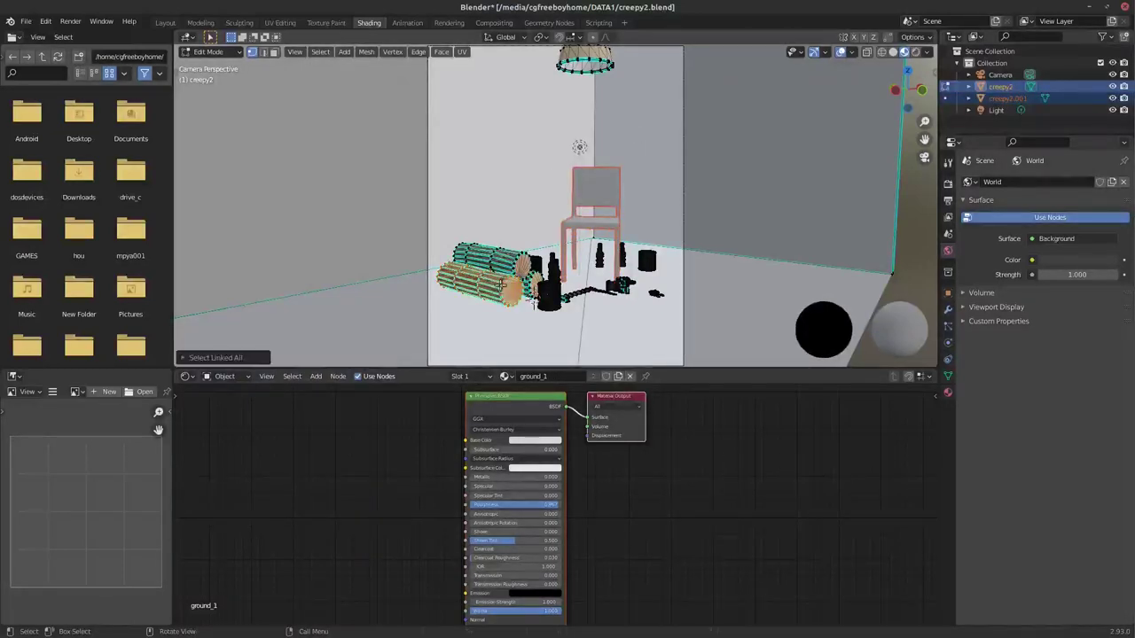
key(r)
click(527, 306)
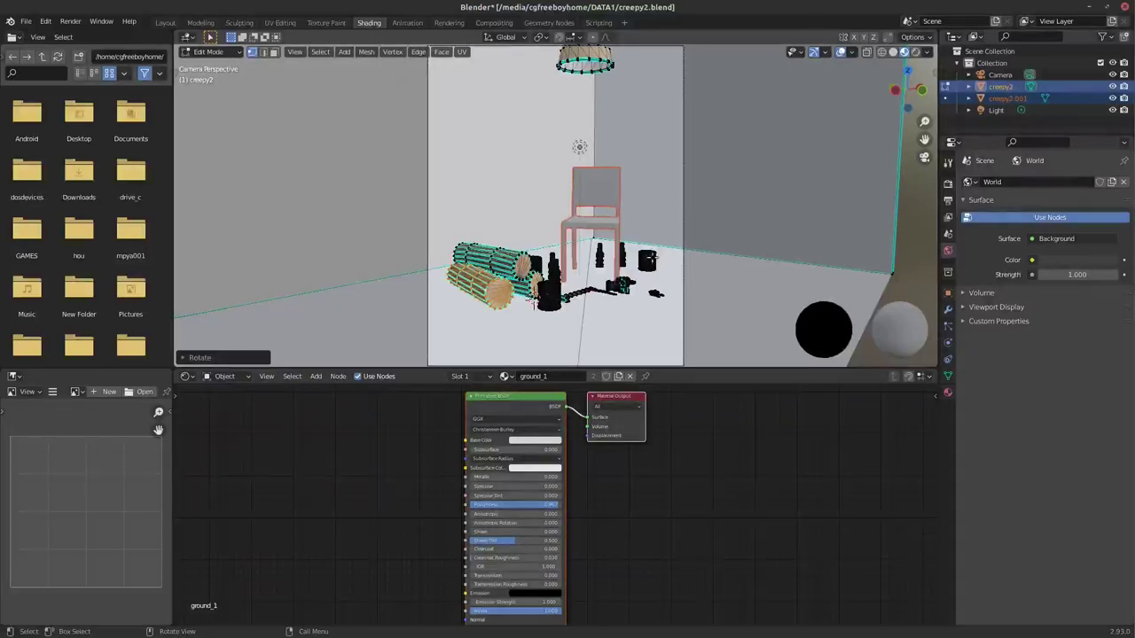
click(722, 292)
scroll(657, 311, down, 2)
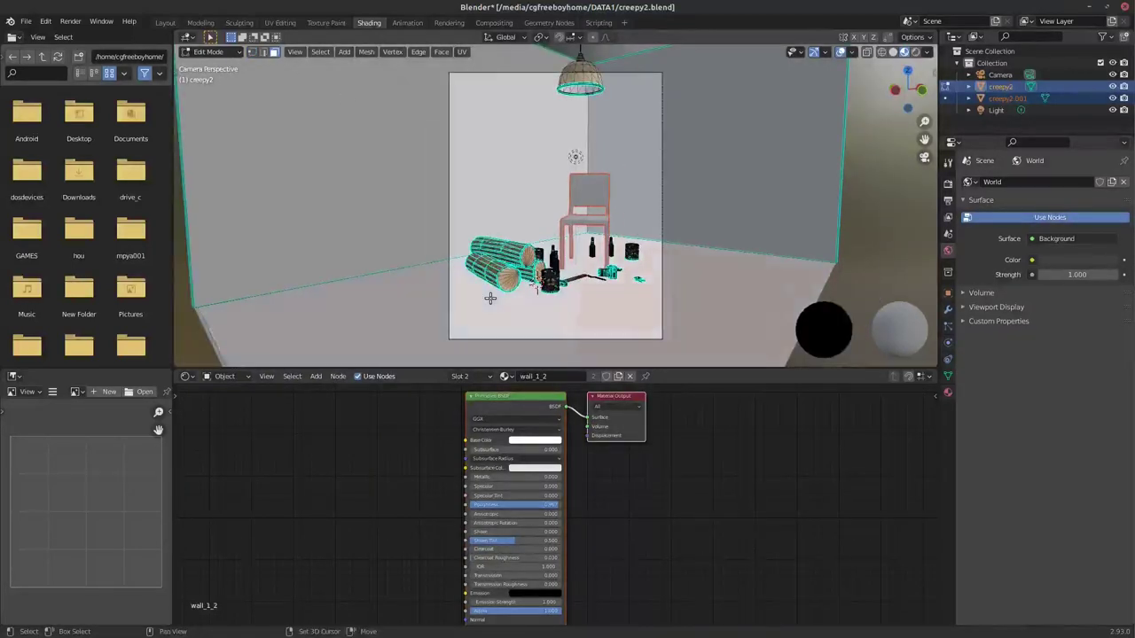
key(Tab)
- Save the file, select the separated chair, and browse the side file list up to the root
key(ctrl+s)
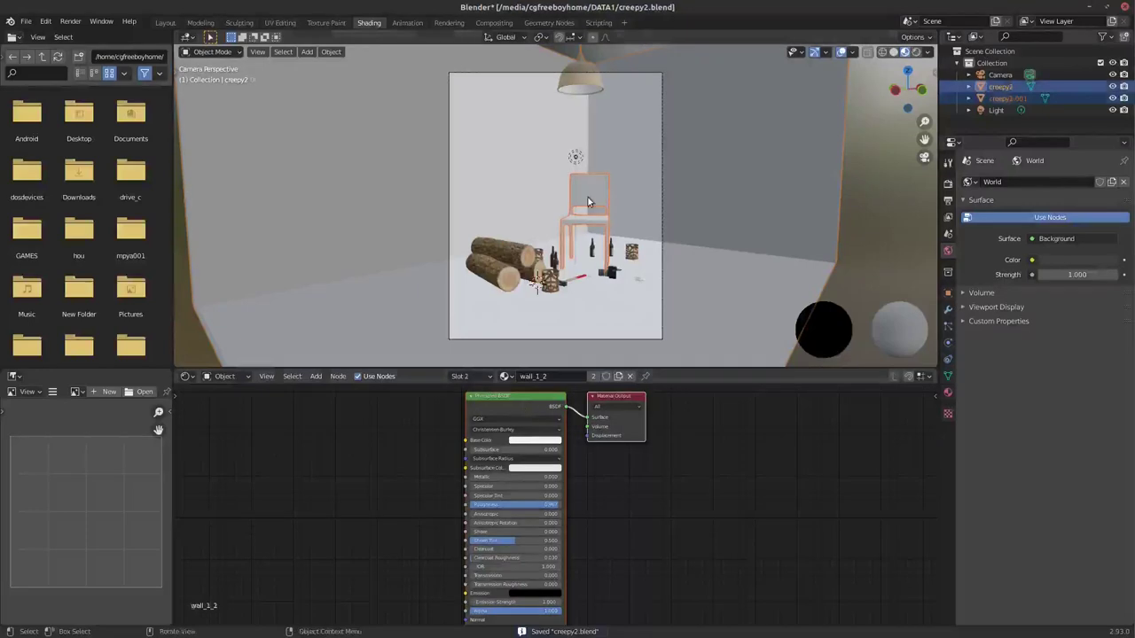
click(585, 217)
middle_drag(530, 443, 662, 449)
scroll(69, 235, down, 2)
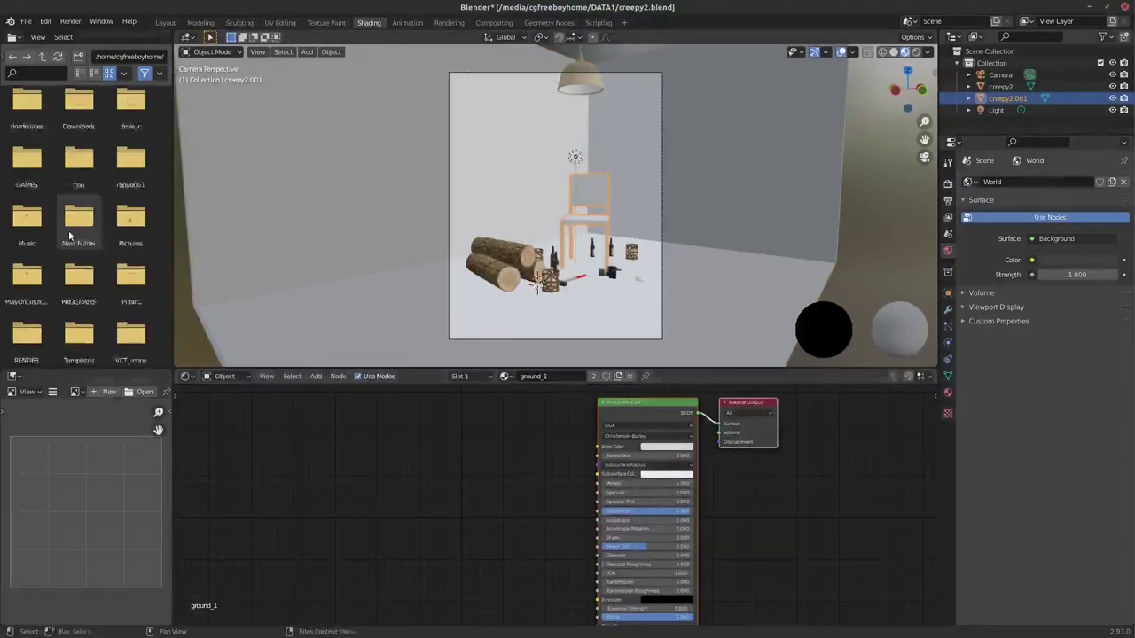
scroll(69, 236, down, 2)
click(94, 74)
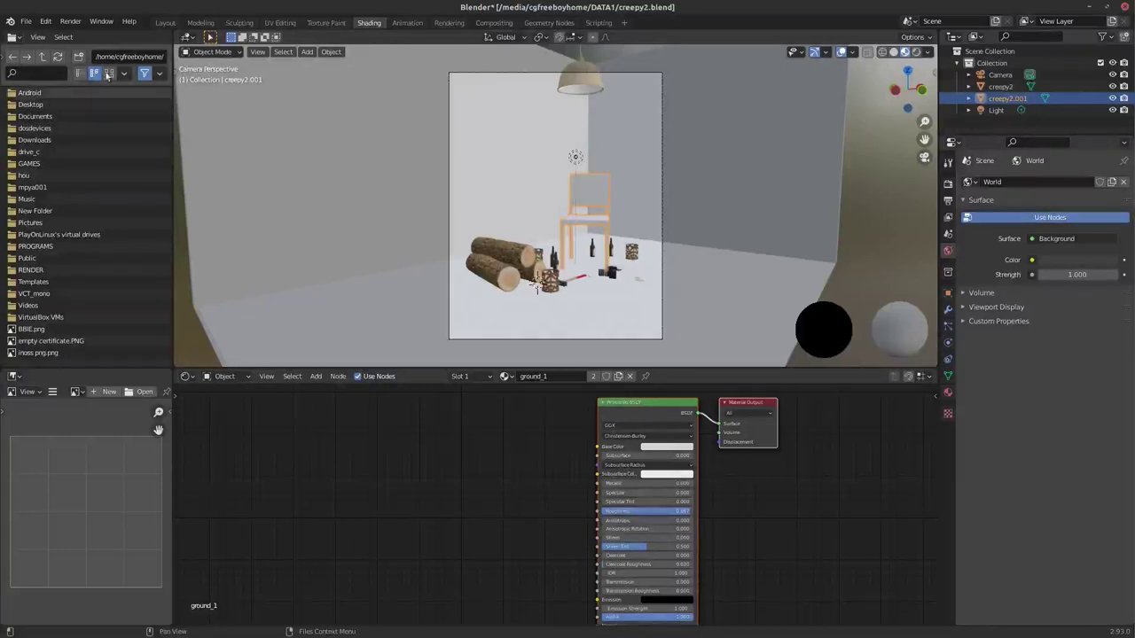
click(42, 56)
click(42, 56)
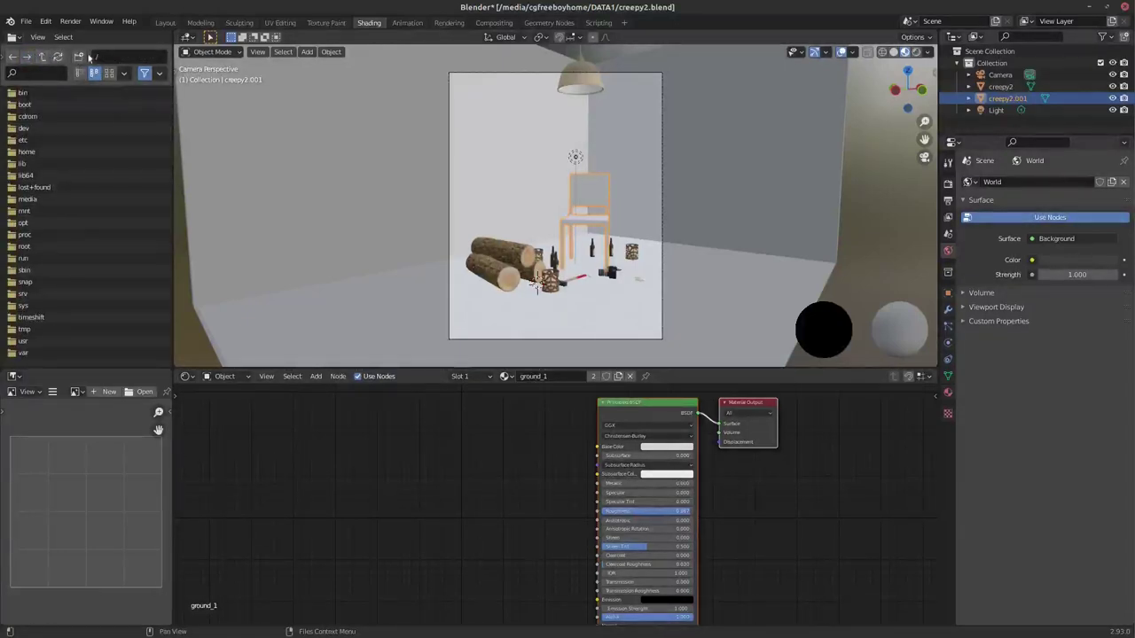
- Add an Image Texture node to the chair's ground_1 material
key(shift+a)
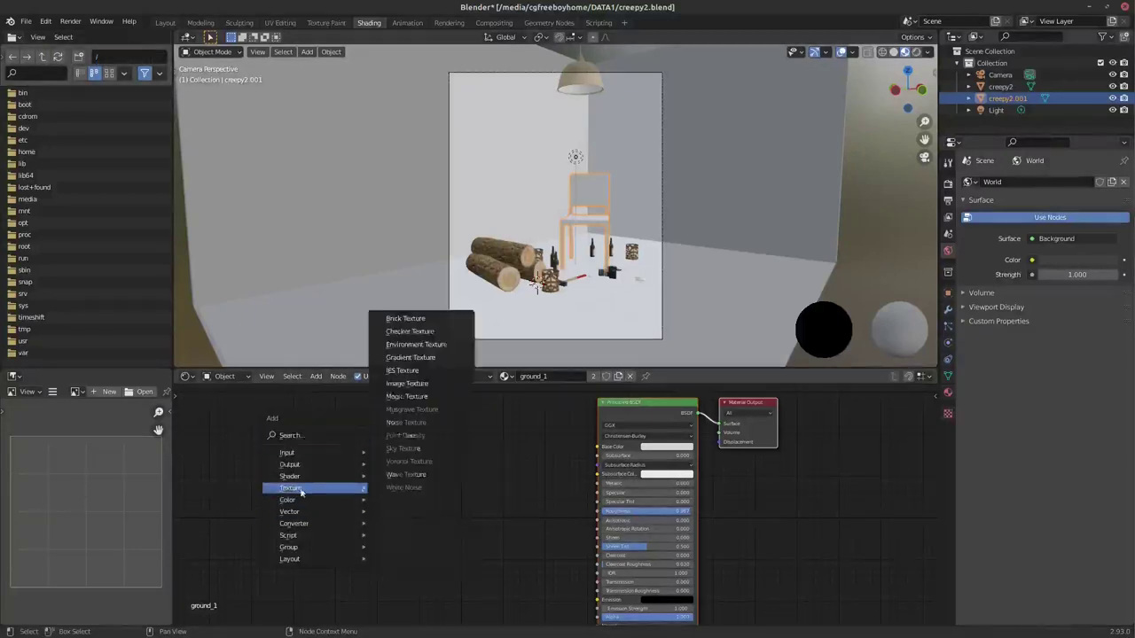
click(406, 393)
click(418, 444)
click(424, 467)
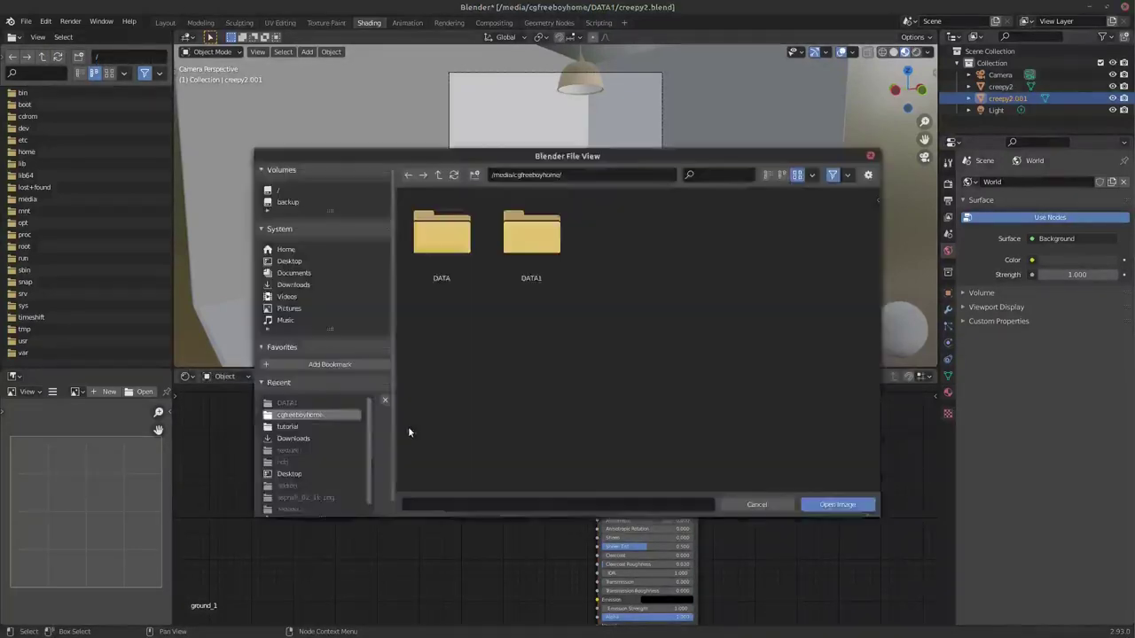
- Load a metal image from DATA1/texture and connect its Color to the Base Color
click(549, 247)
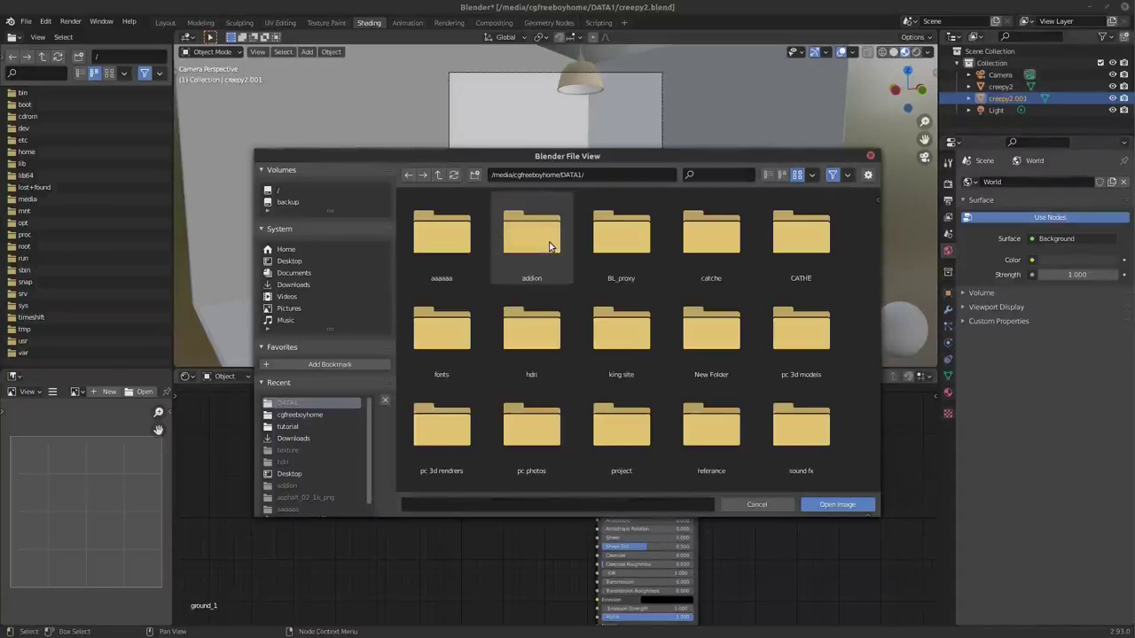
scroll(471, 427, down, 5)
click(471, 427)
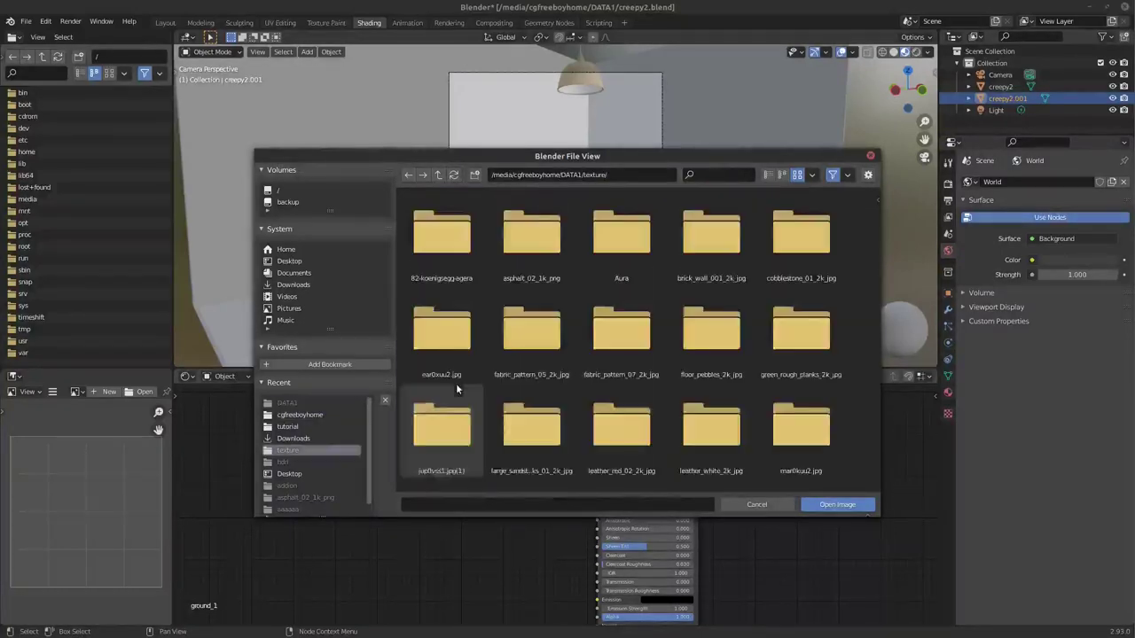
scroll(706, 388, down, 5)
scroll(701, 384, down, 5)
scroll(692, 381, down, 5)
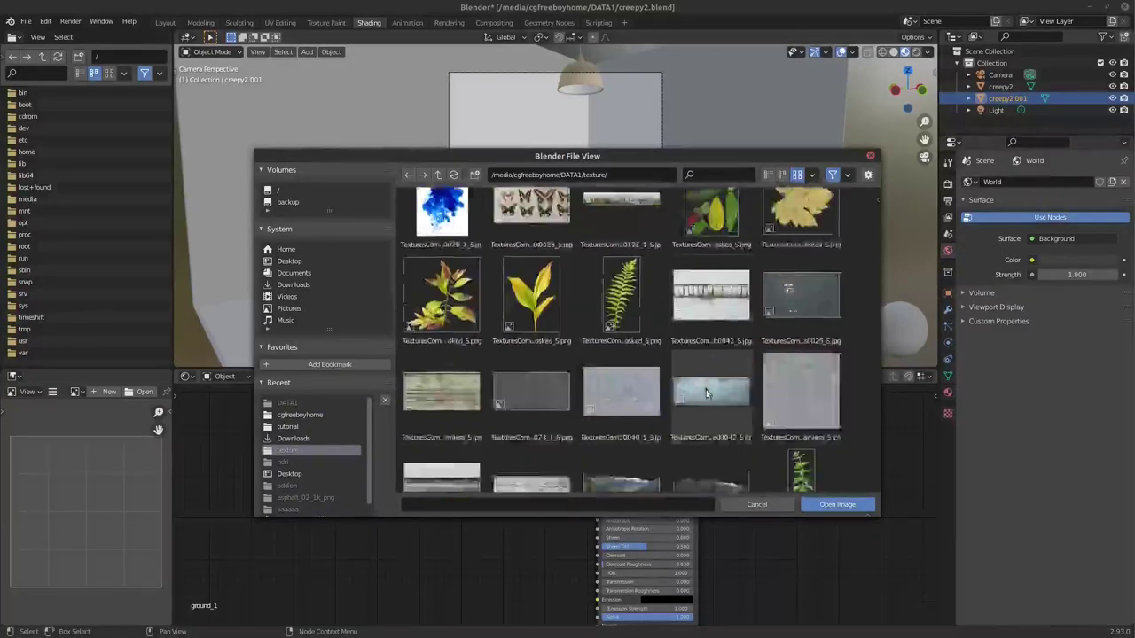
scroll(683, 376, down, 3)
click(621, 235)
click(801, 233)
click(825, 506)
drag(447, 444, 575, 445)
- Unwrap the chair mesh's UVs in Edit Mode
scroll(571, 231, up, 1)
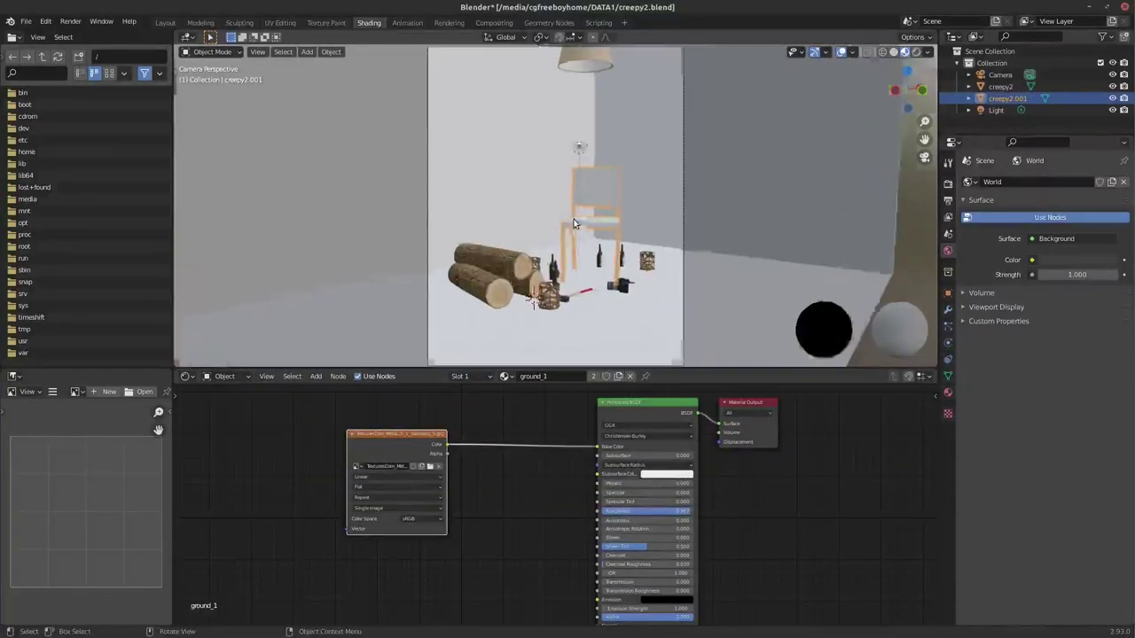
key(Tab)
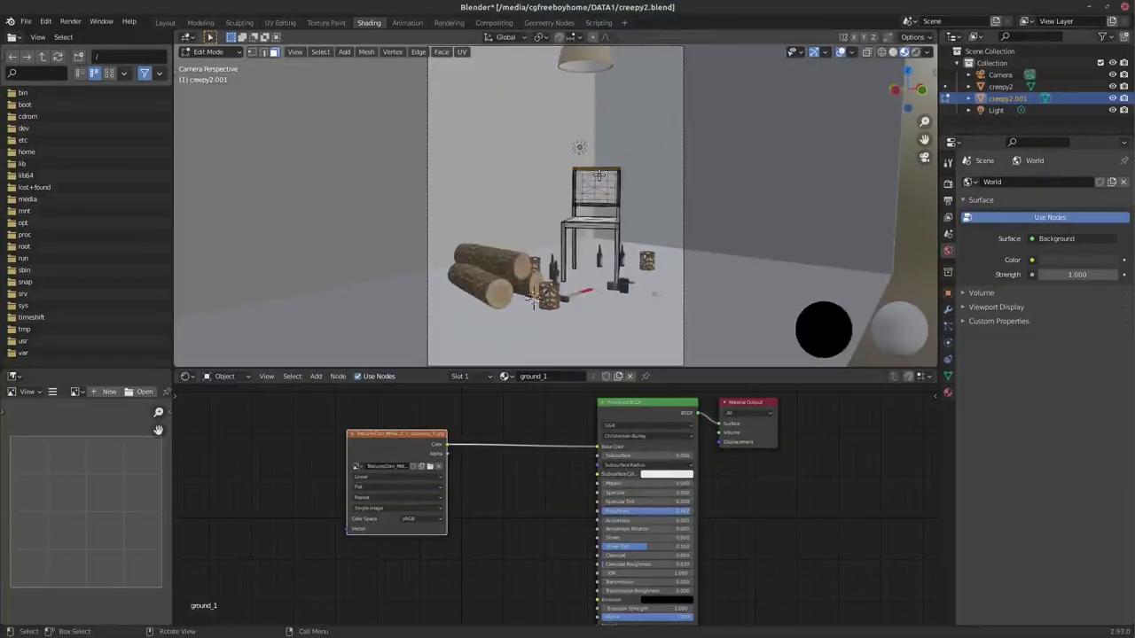
key(u)
click(629, 124)
key(Tab)
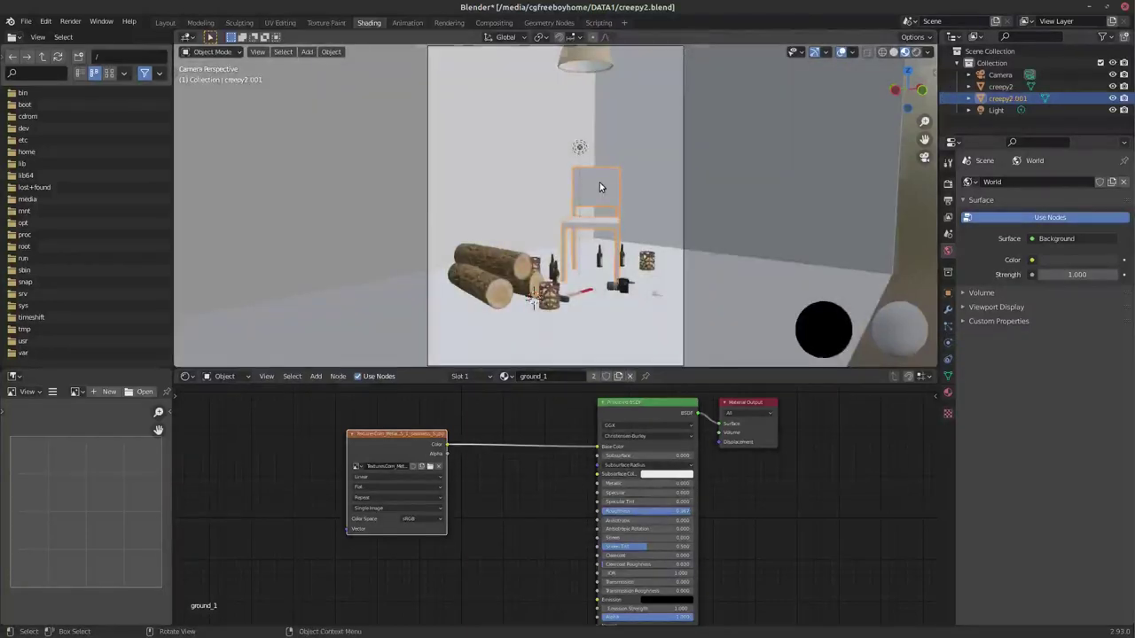
- Swap the ground_1 texture image for dirty_concrete_diff_4k.jpg, then select the room object
scroll(599, 183, up, 5)
key(KP_0)
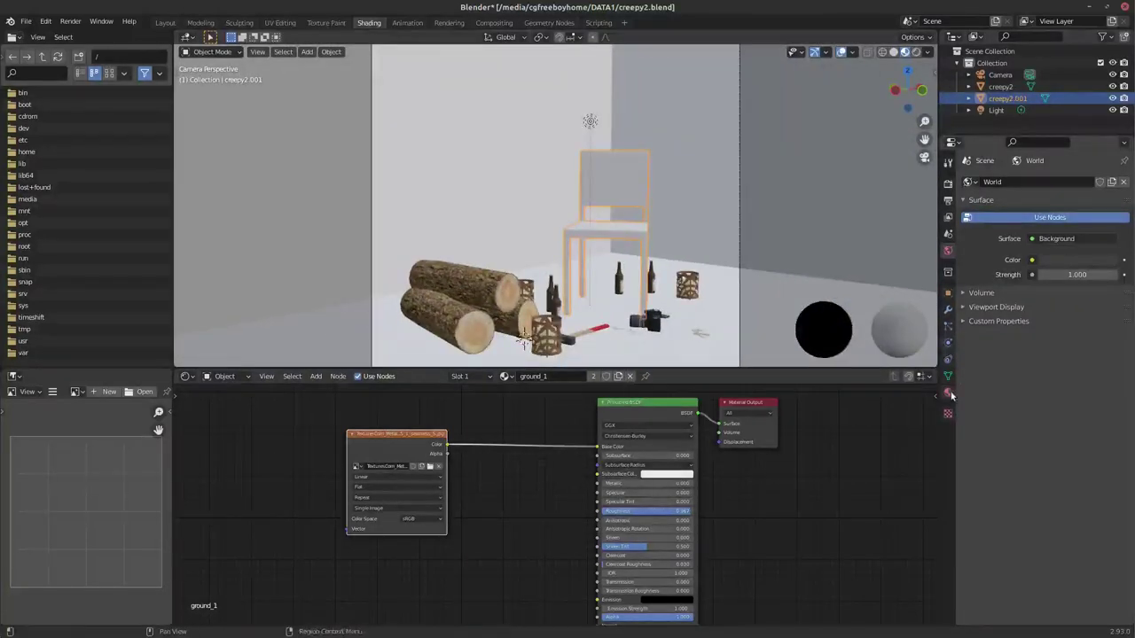
click(948, 394)
click(994, 197)
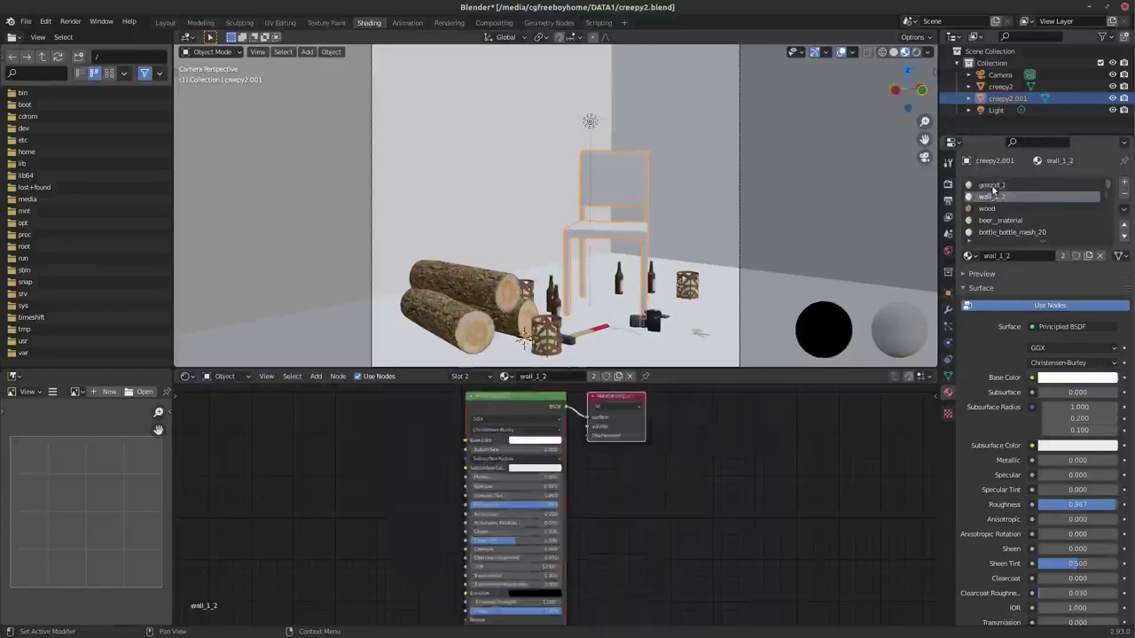
click(995, 187)
click(432, 468)
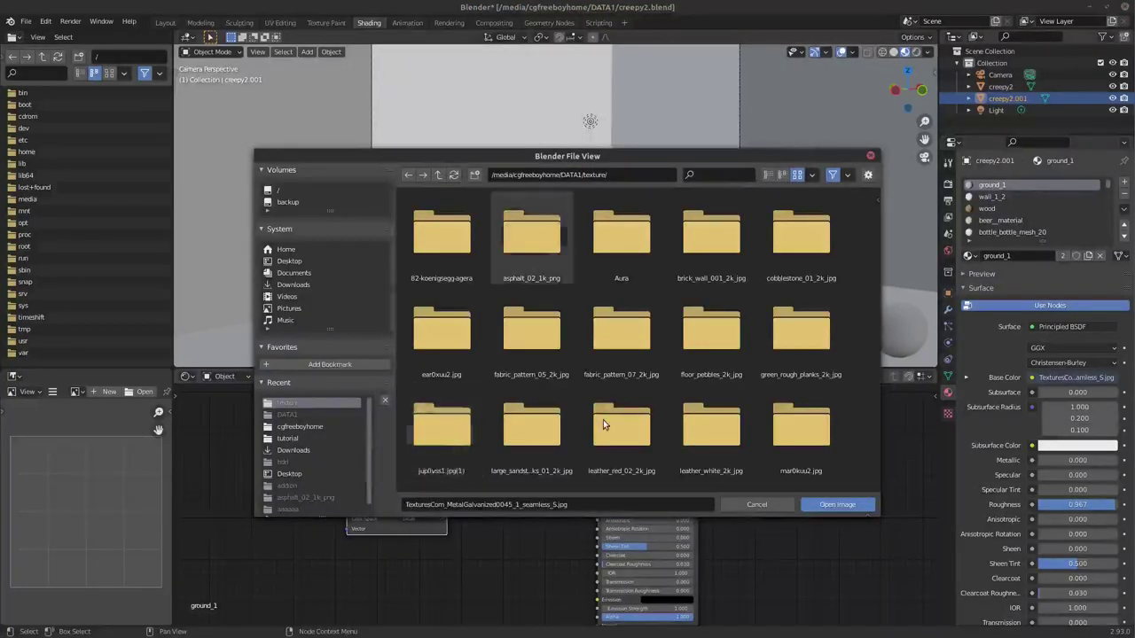
scroll(532, 416, down, 5)
scroll(604, 426, down, 3)
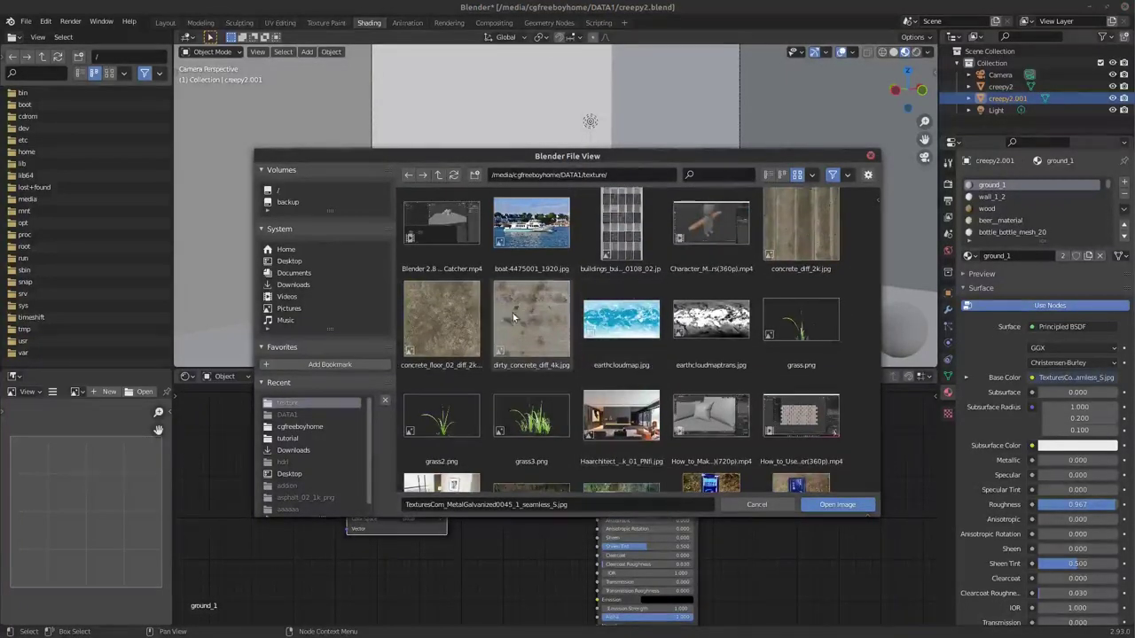
scroll(512, 313, up, 2)
scroll(500, 283, down, 3)
click(500, 281)
click(756, 504)
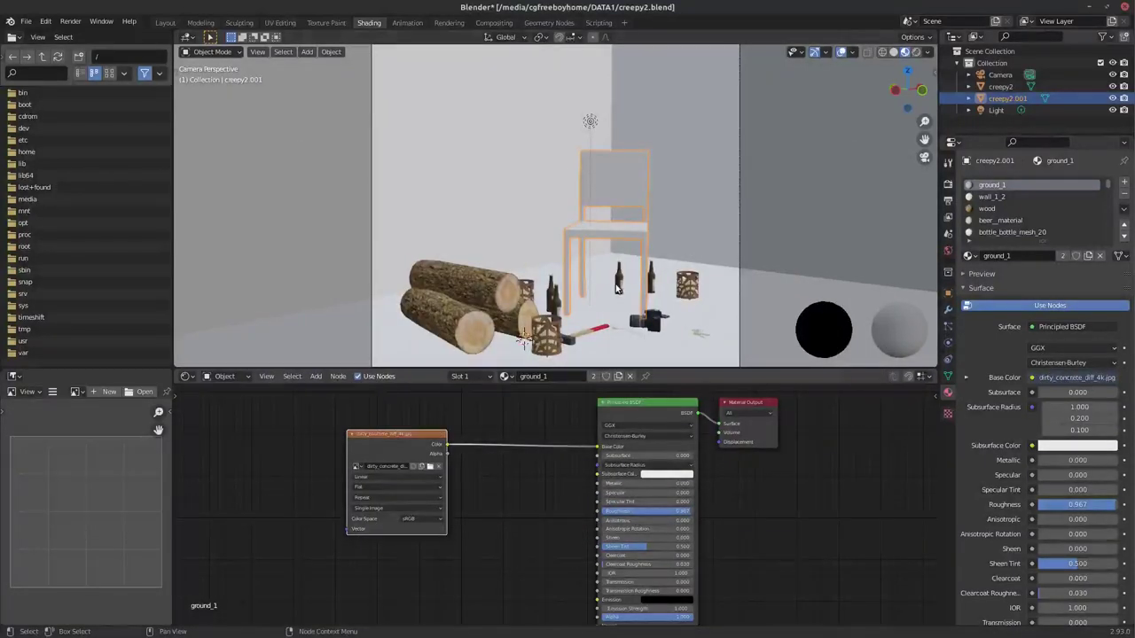
click(750, 309)
- Project the room floor's UVs from the top view
key(Tab)
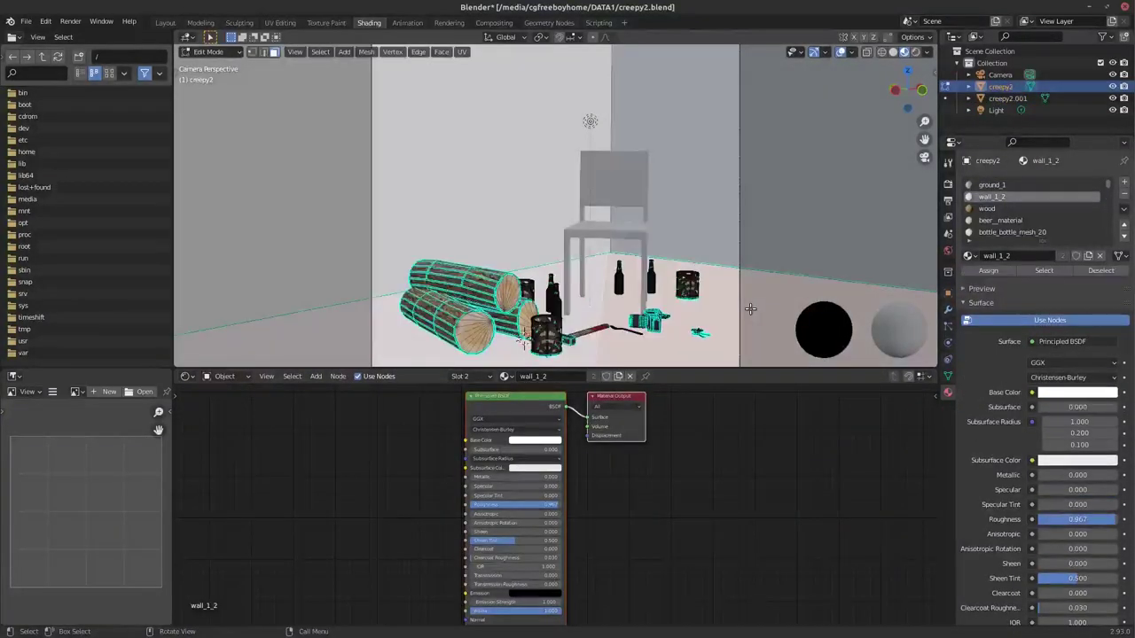
key(KP_7)
key(u)
click(701, 301)
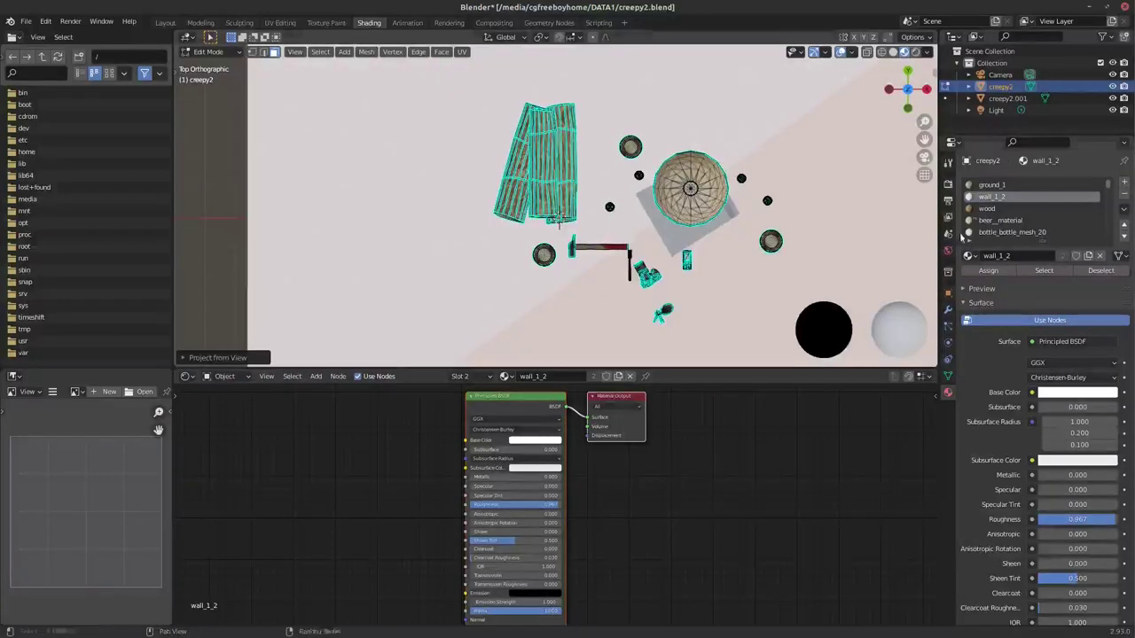
- Assign the ground_1 material to the selected floor faces
click(991, 185)
click(992, 196)
click(991, 185)
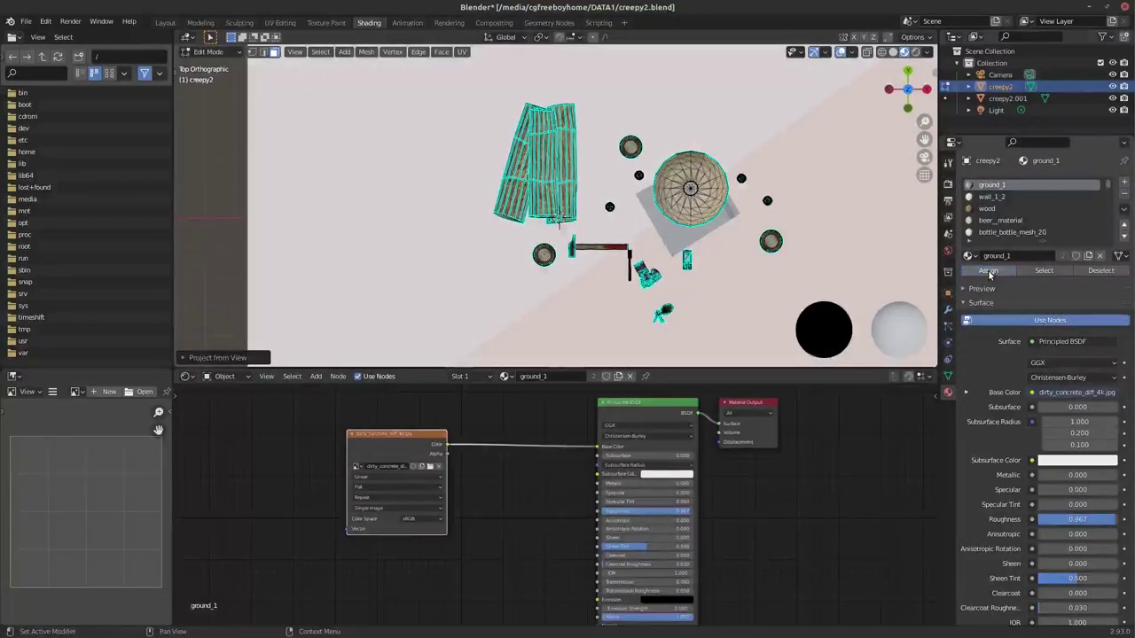
click(990, 272)
- Return to the camera view in Object Mode and select the chair
key(KP_0)
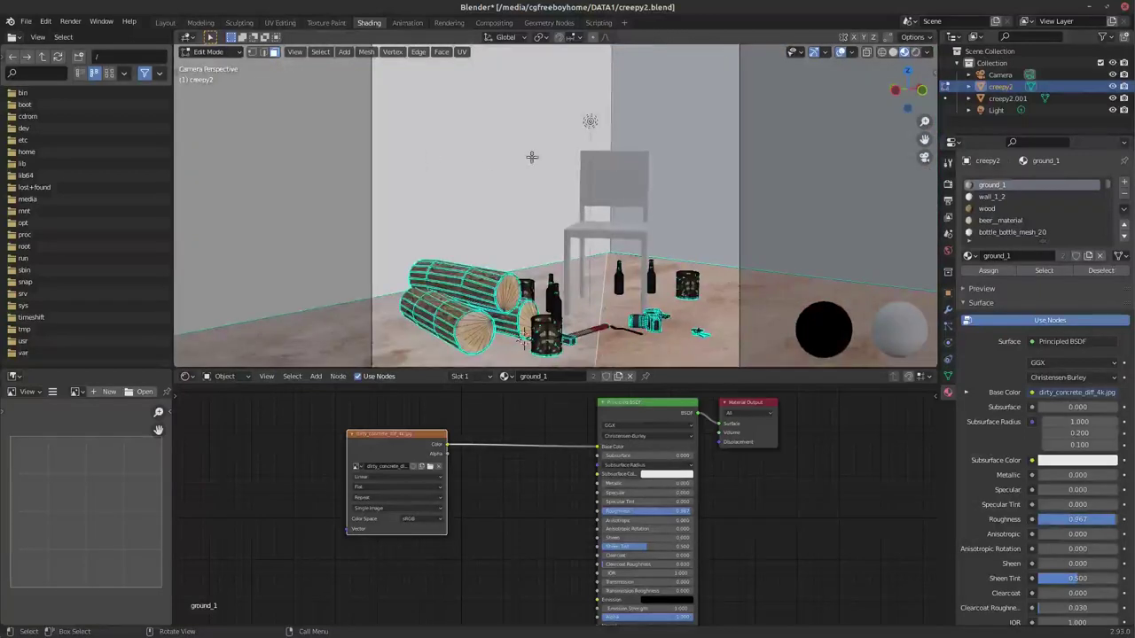
scroll(532, 157, down, 3)
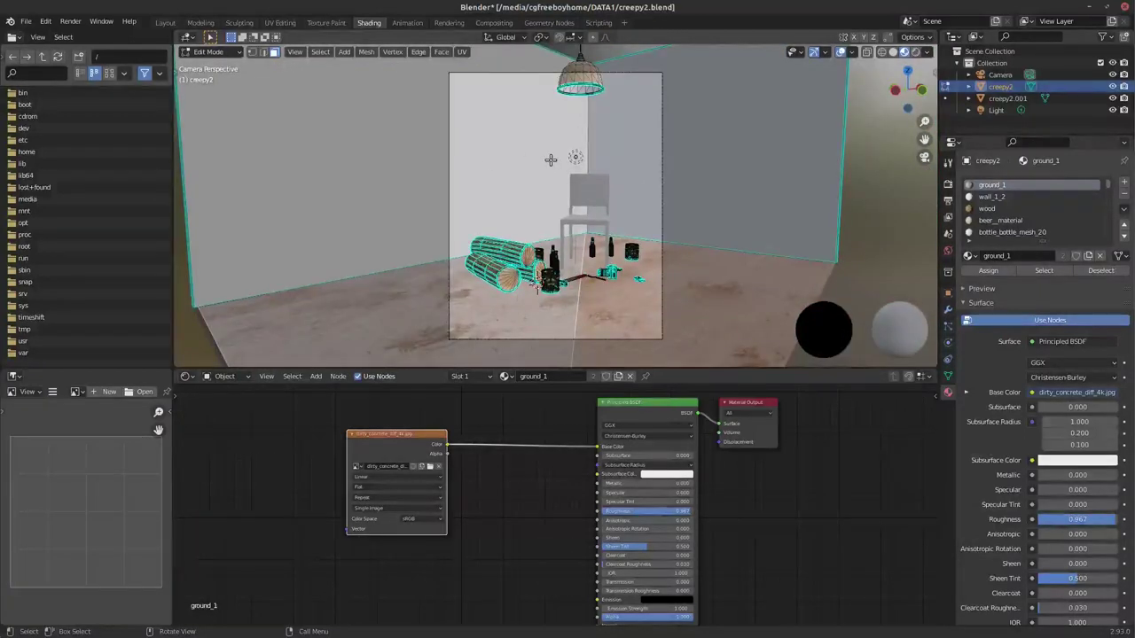
key(Tab)
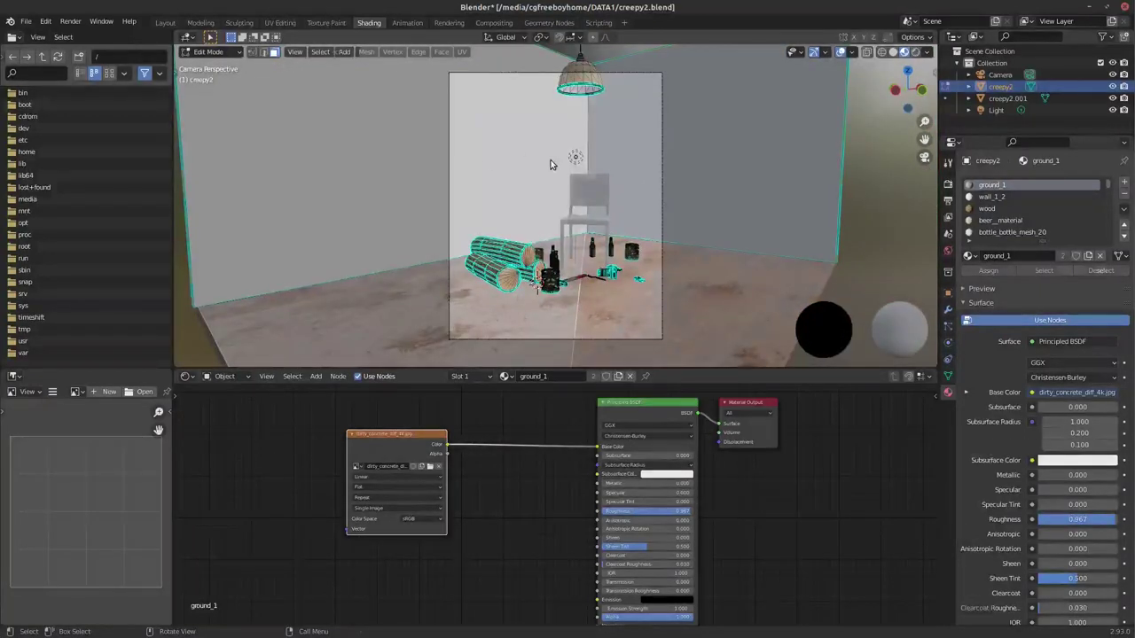
click(577, 190)
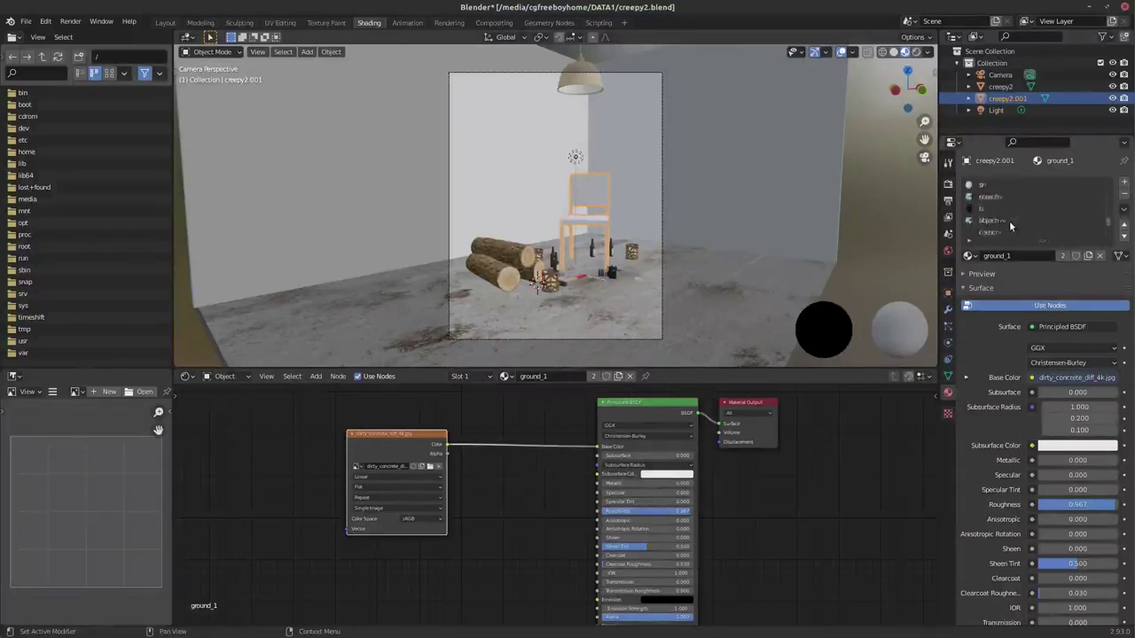
- Make the chair's iron material active, then its textured slot in Edit Mode
scroll(1010, 224, down, 1)
click(985, 222)
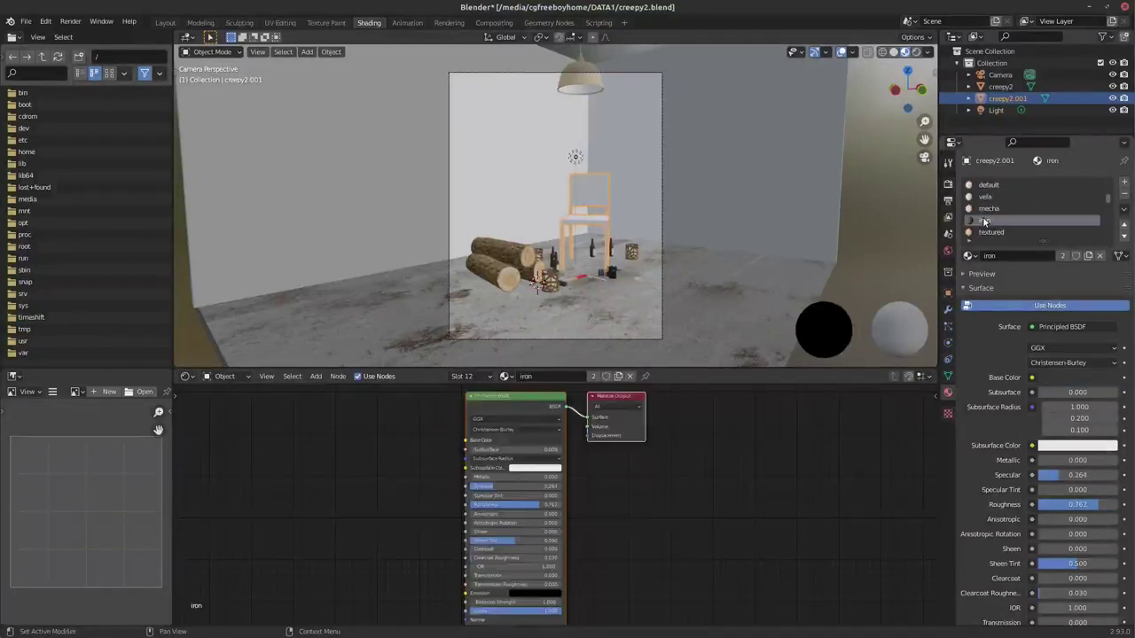
key(Tab)
click(993, 233)
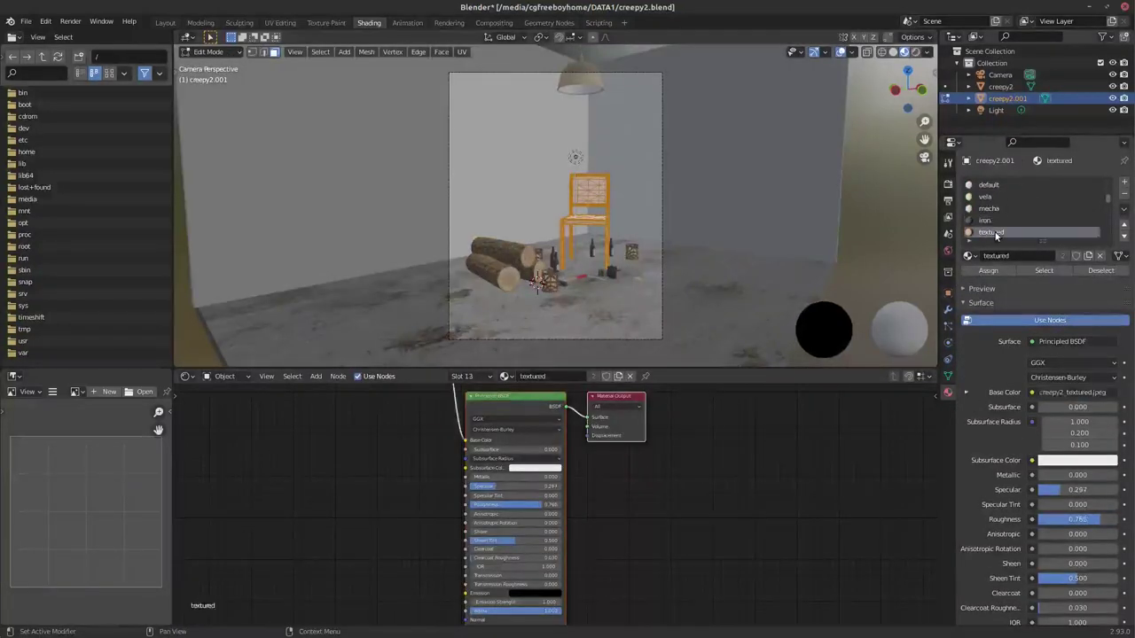
key(Tab)
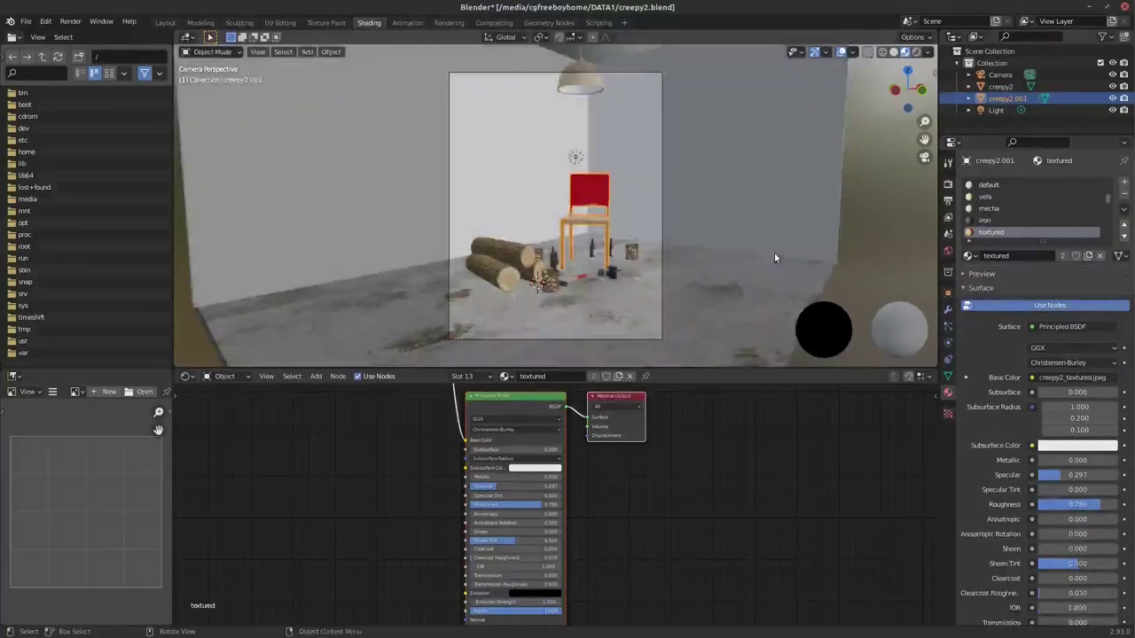
- Activate the vela material slot and switch the viewport to Rendered shading
scroll(585, 199, up, 4)
scroll(585, 200, down, 1)
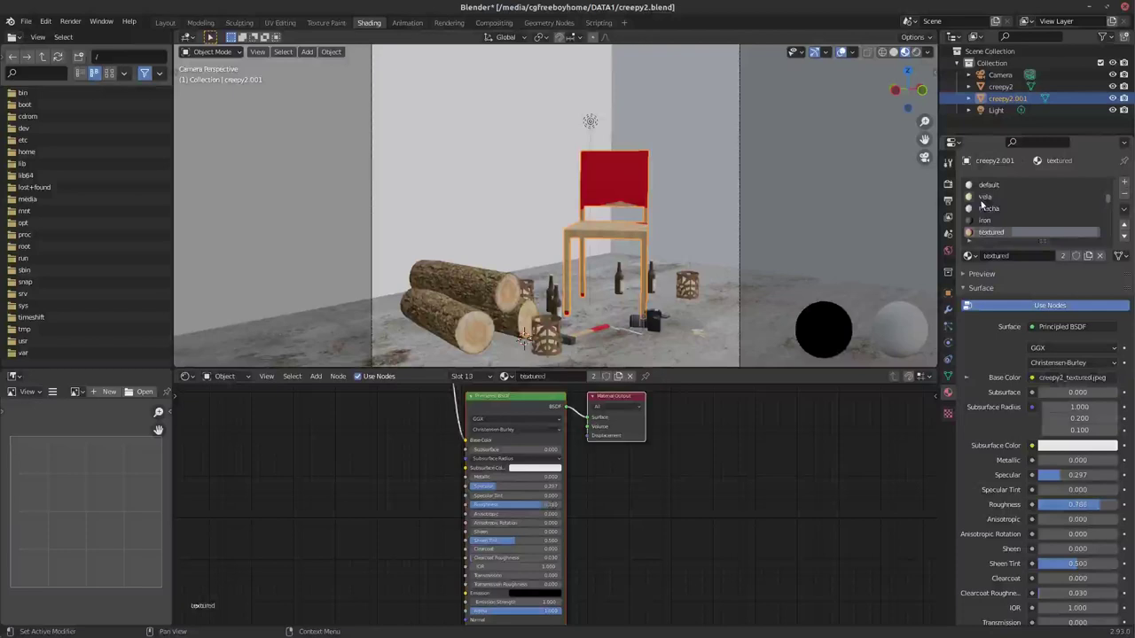
click(984, 197)
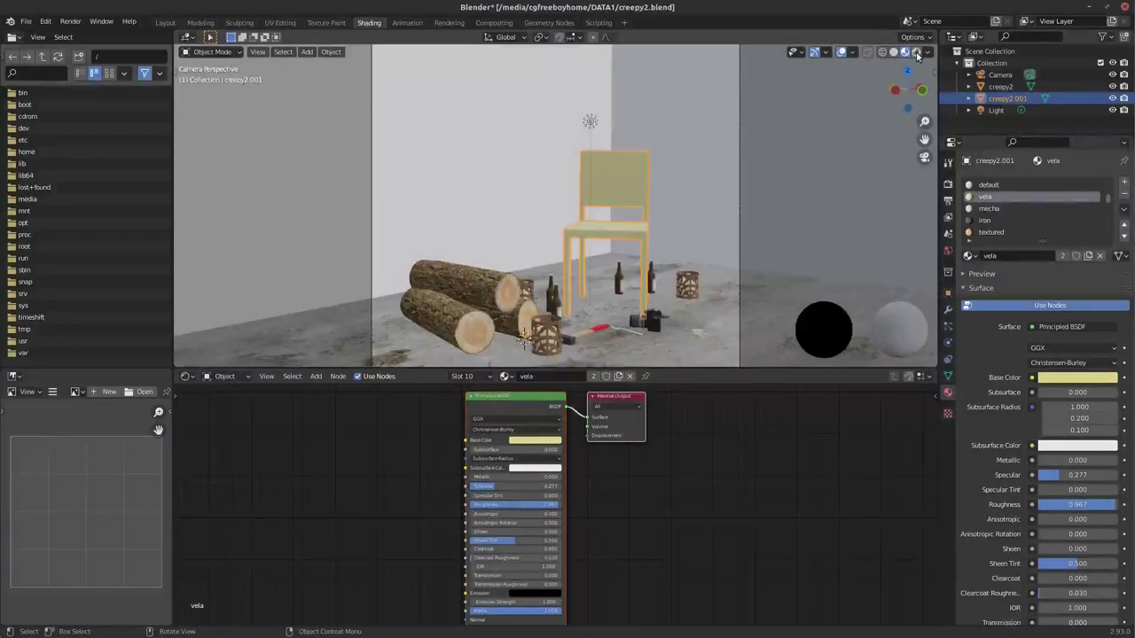
click(917, 52)
scroll(1012, 195, down, 5)
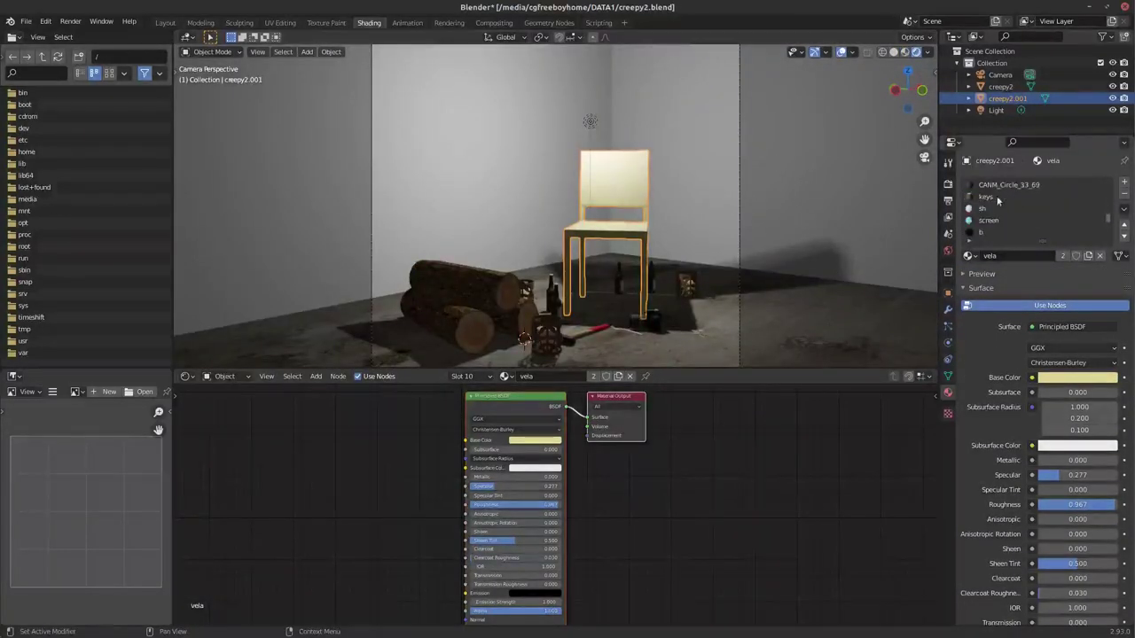
- Step through the chair's material slots in Edit Mode down to the last one
click(998, 197)
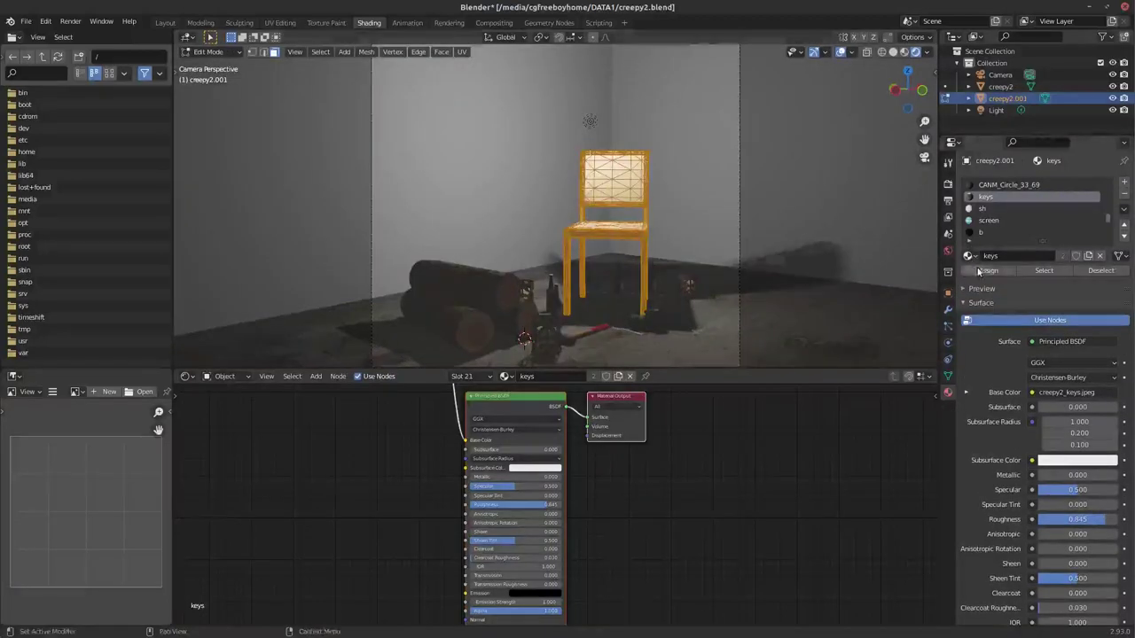
key(Tab)
scroll(997, 213, down, 3)
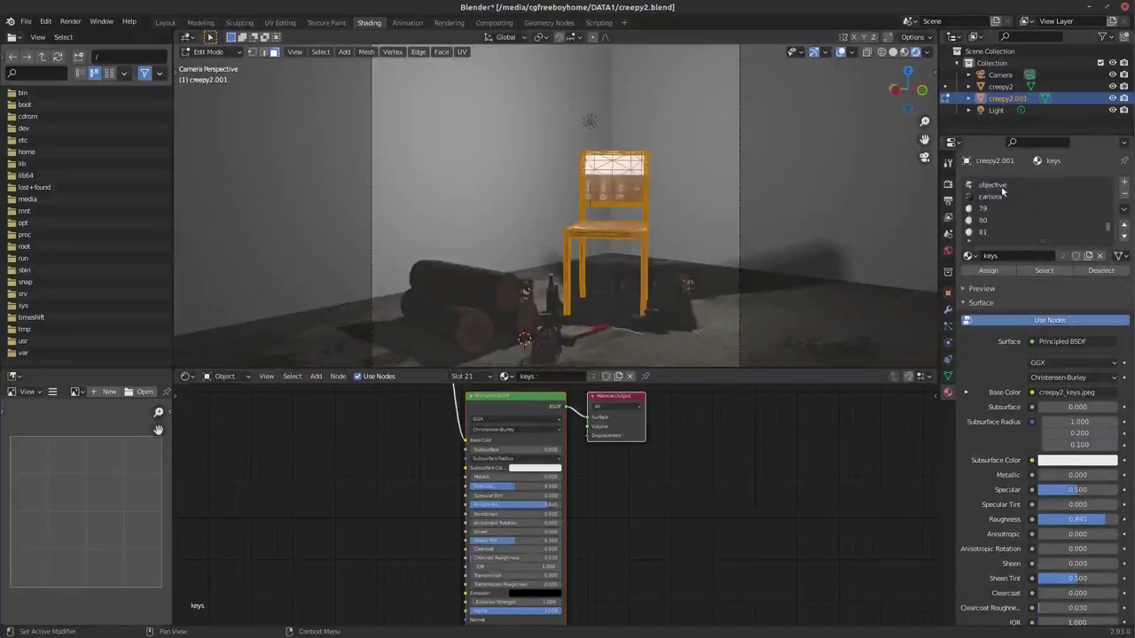
click(997, 220)
scroll(997, 229, down, 2)
click(996, 221)
click(990, 271)
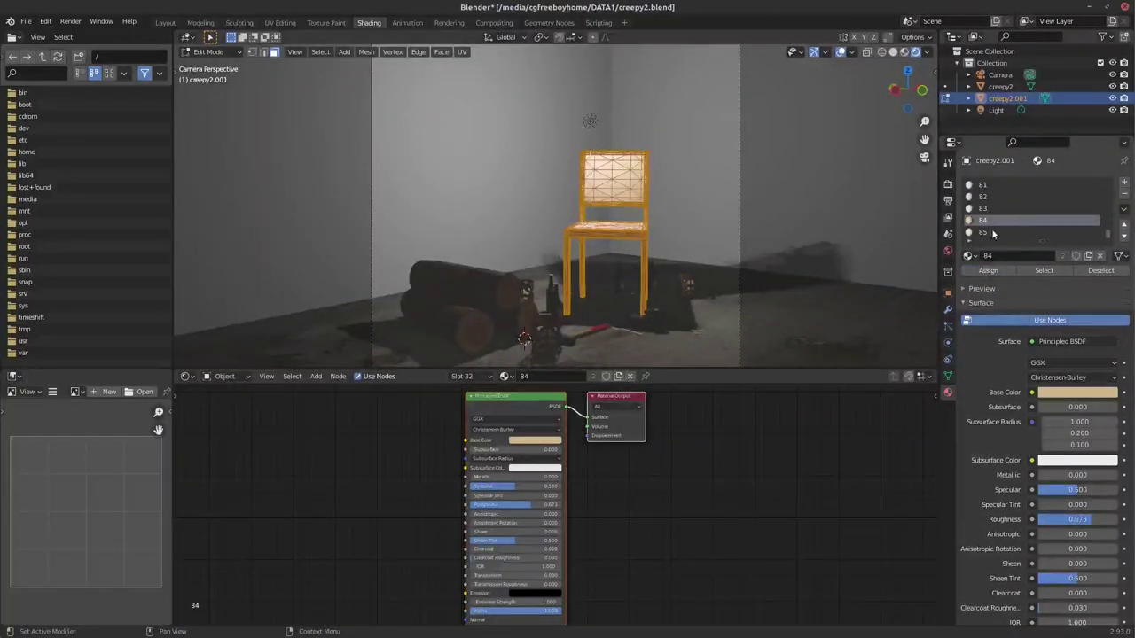
click(993, 232)
- Add a new material slot whose Base Color uses the galvanized metal image texture
click(1125, 182)
click(1038, 255)
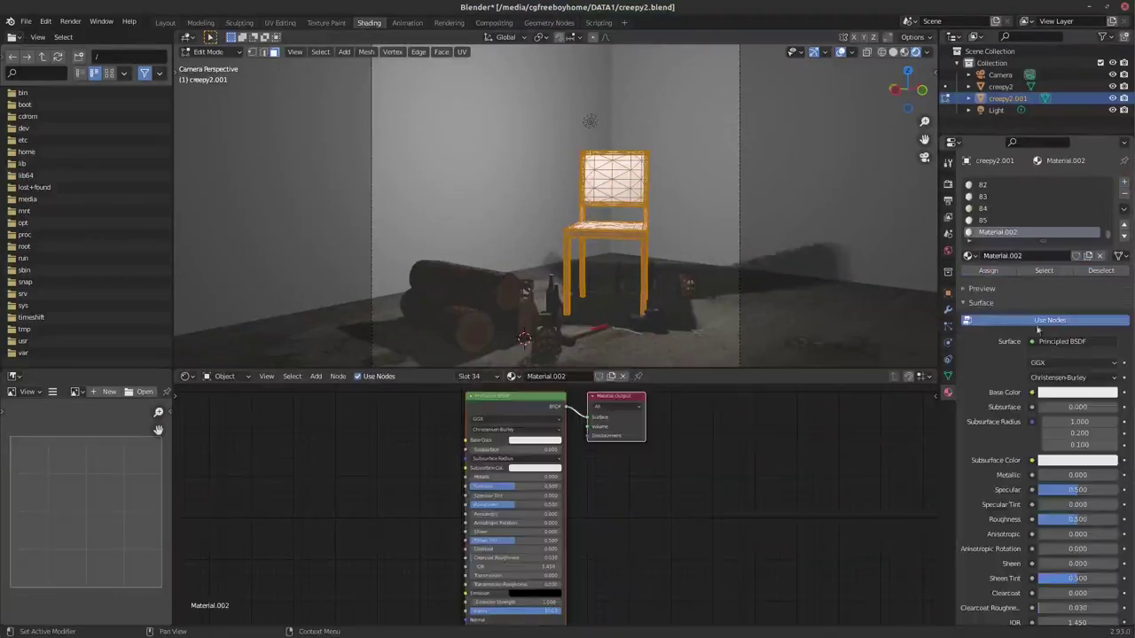
click(1031, 392)
click(710, 497)
click(970, 407)
click(987, 527)
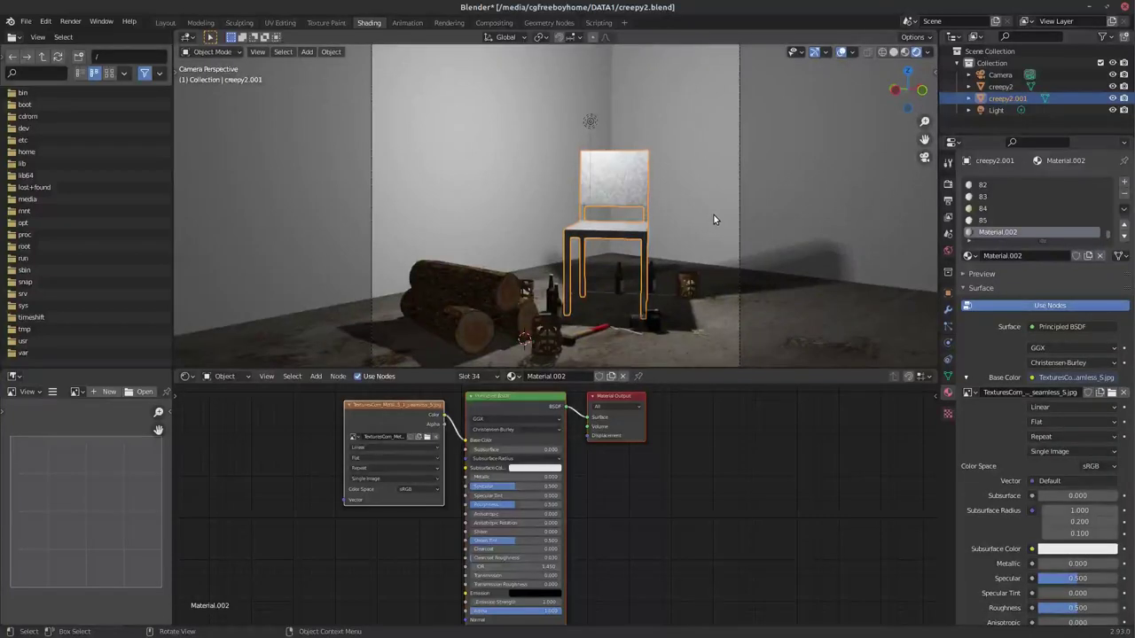
click(292, 23)
- Scale all the chair's UVs up by 2
scroll(352, 414, down, 5)
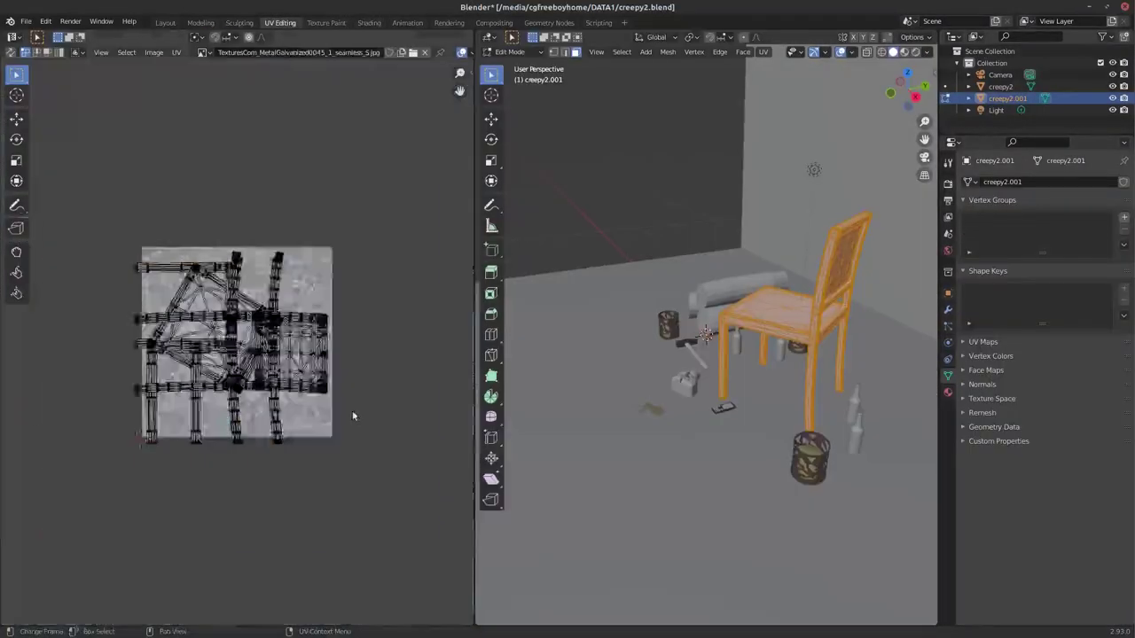
text(as2)
key(Return)
- Set Material.002 to Metallic 0.677 and Roughness 0.450, and world strength to 0.100
click(165, 23)
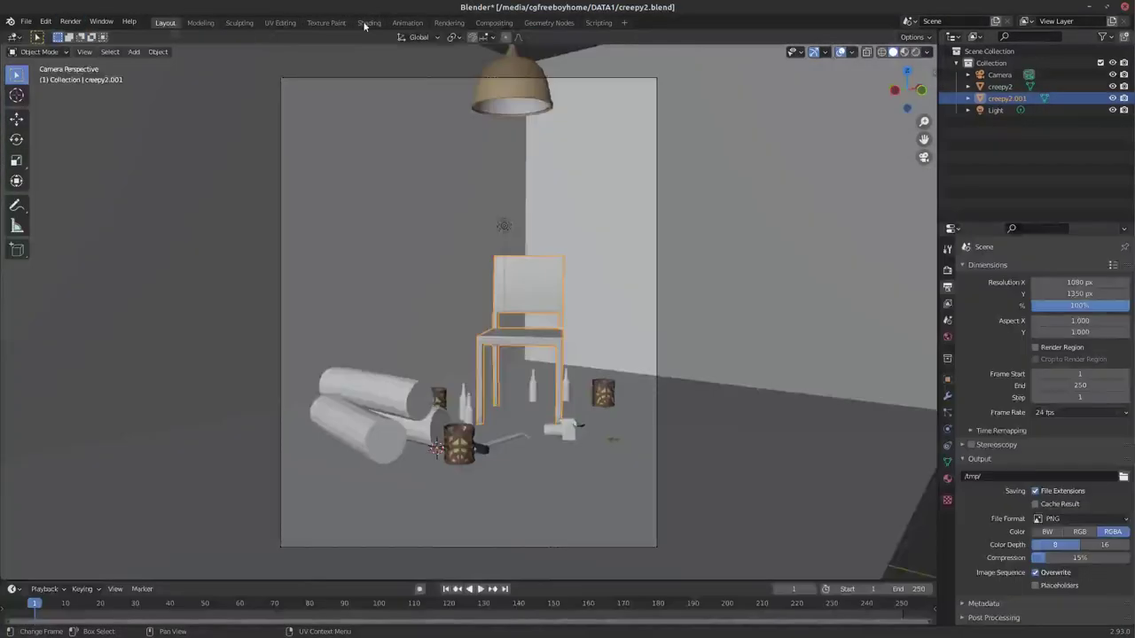
click(368, 22)
drag(1077, 564, 1104, 564)
drag(1077, 609, 1064, 608)
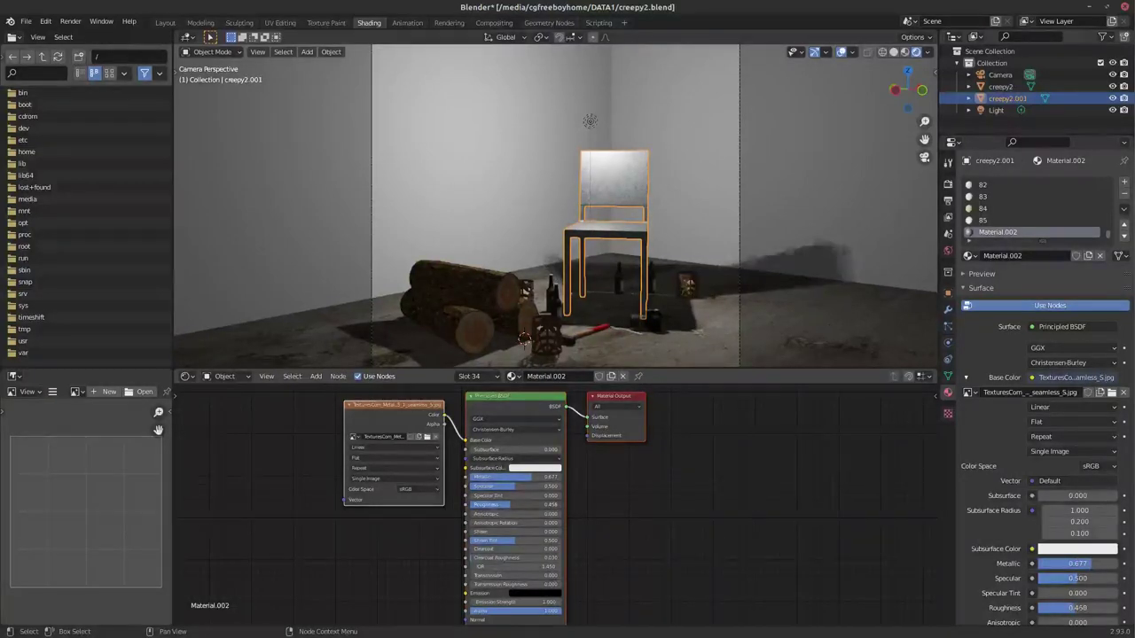
click(948, 251)
drag(1078, 275, 1044, 278)
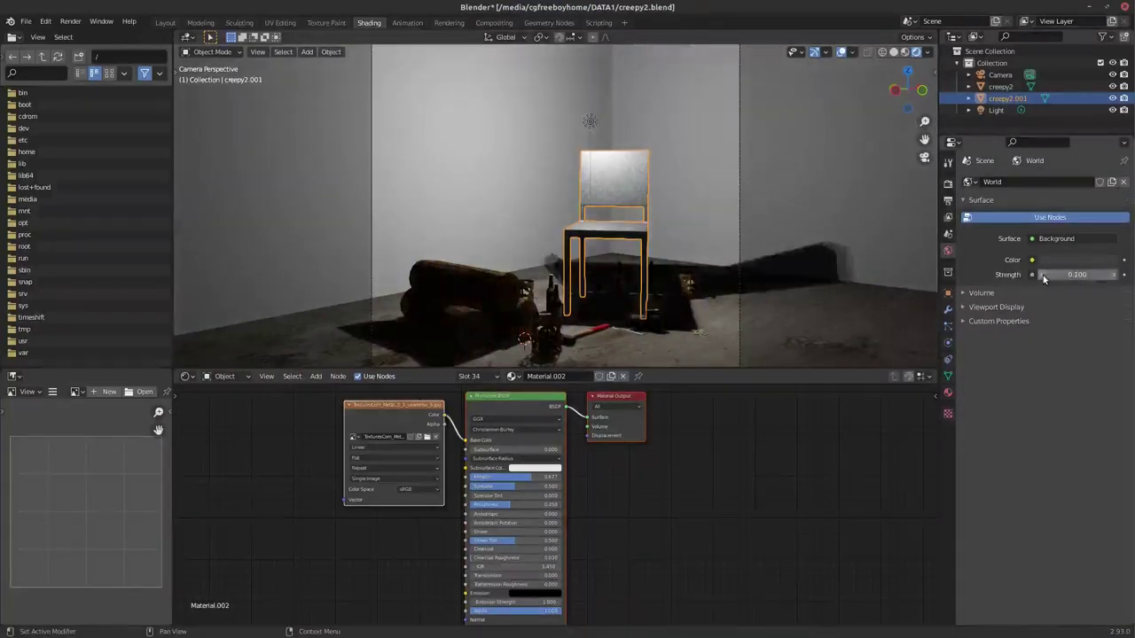
- Turn the Light into a straight-down spot raised above the chair
click(996, 110)
click(948, 343)
click(1065, 232)
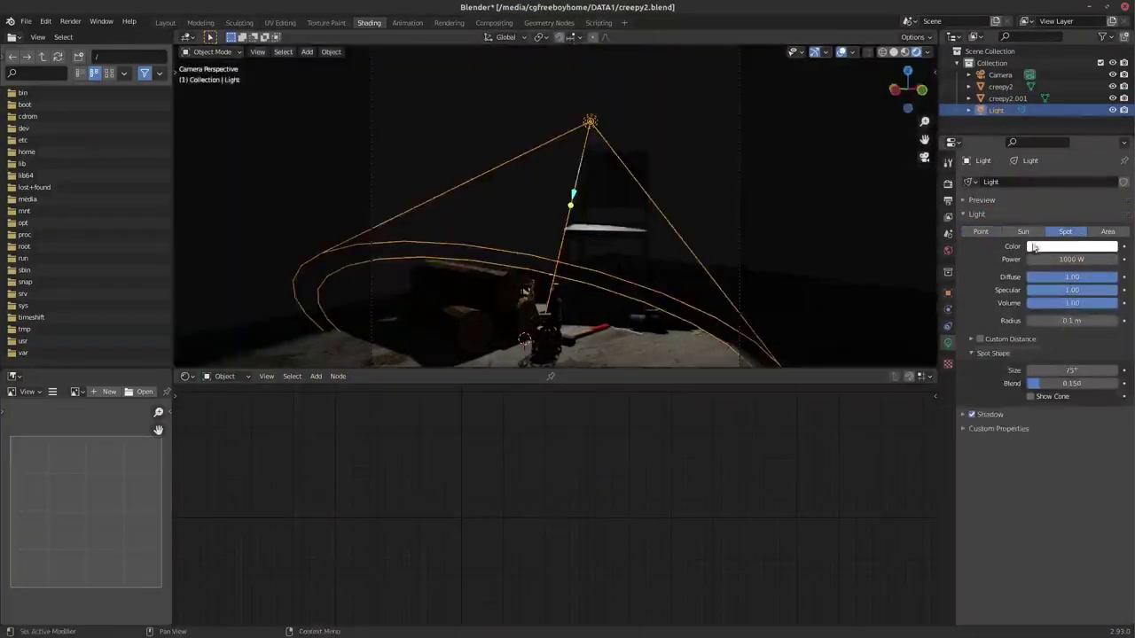
key(alt+r)
key(g)
key(z)
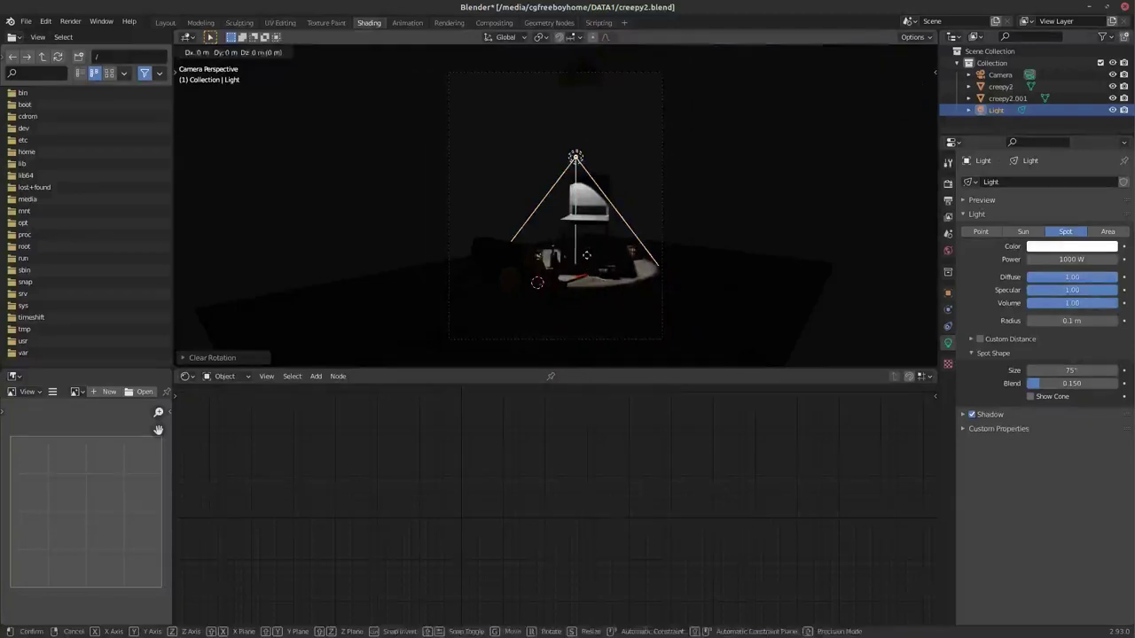
click(615, 176)
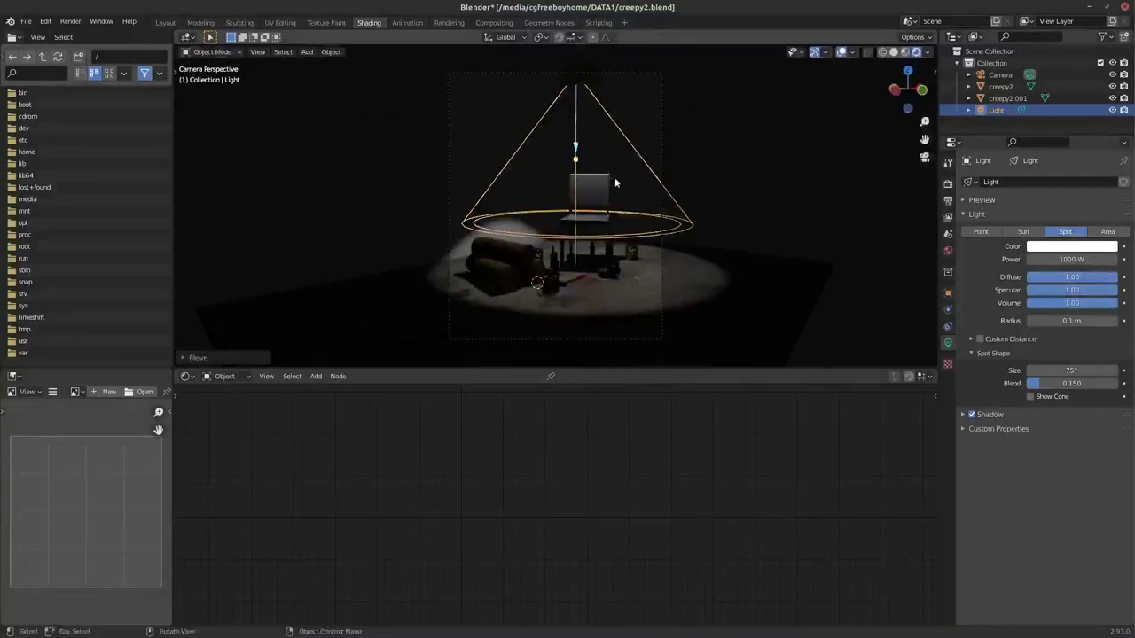
mouse_move(615, 176)
middle_down()
mouse_move(731, 200)
mouse_move(818, 199)
middle_up()
scroll(732, 200, down, 3)
key(KP_0)
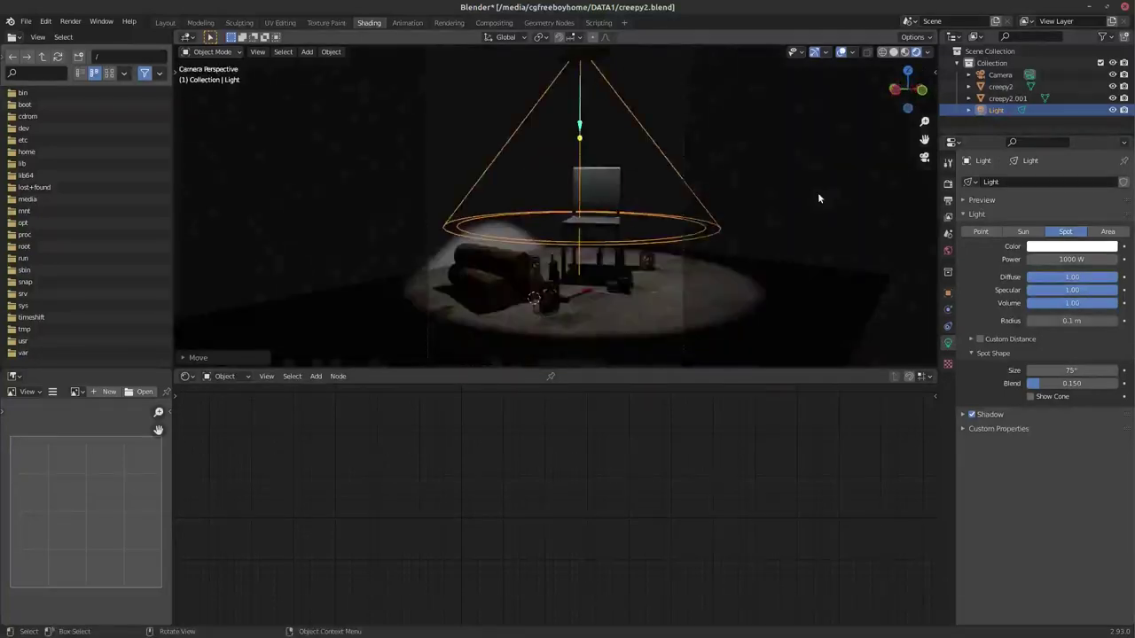
- Give the spot a 55 m custom distance, 86.6° size and 1.000 blend
click(980, 340)
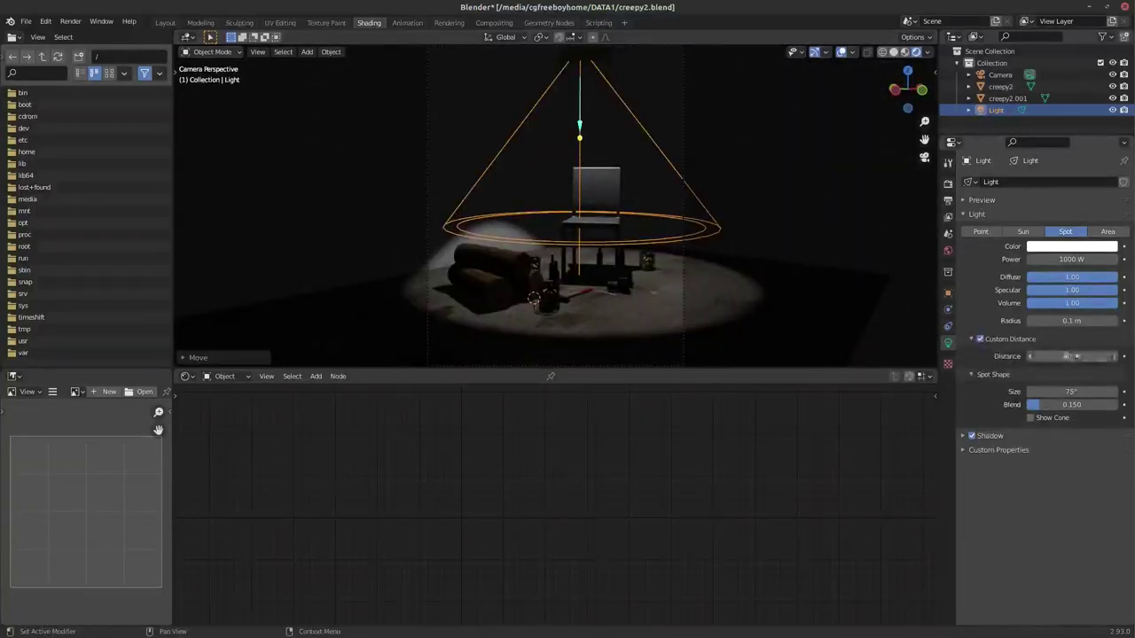
drag(1071, 355, 1055, 355)
mouse_move(1033, 404)
mouse_down()
mouse_move(1098, 404)
mouse_move(1100, 391)
mouse_move(1075, 391)
mouse_up()
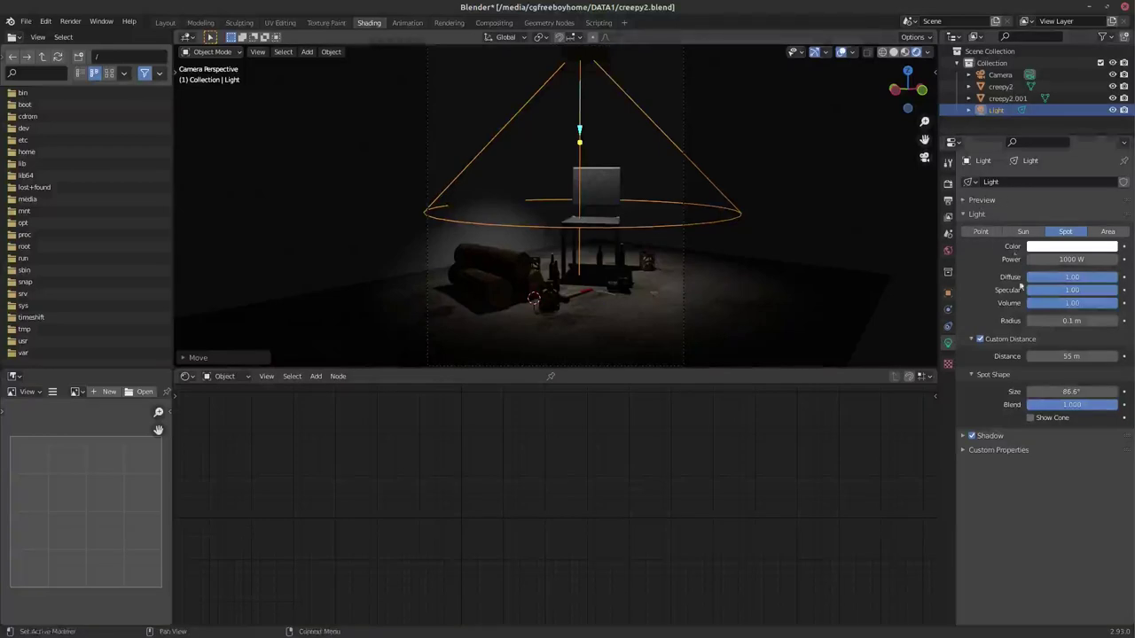
- Add Volume Scatter to the world's Volume input
click(948, 250)
click(1068, 331)
click(1026, 594)
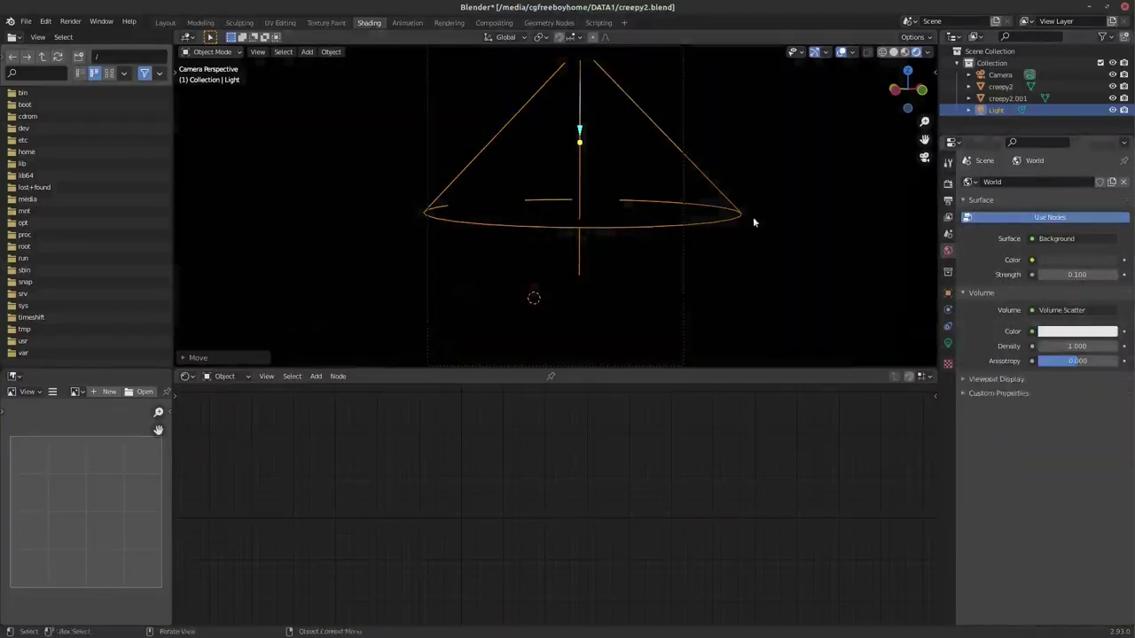
- Set the world Volume Scatter density to 0.110
click(1071, 346)
text(1)
key(Return)
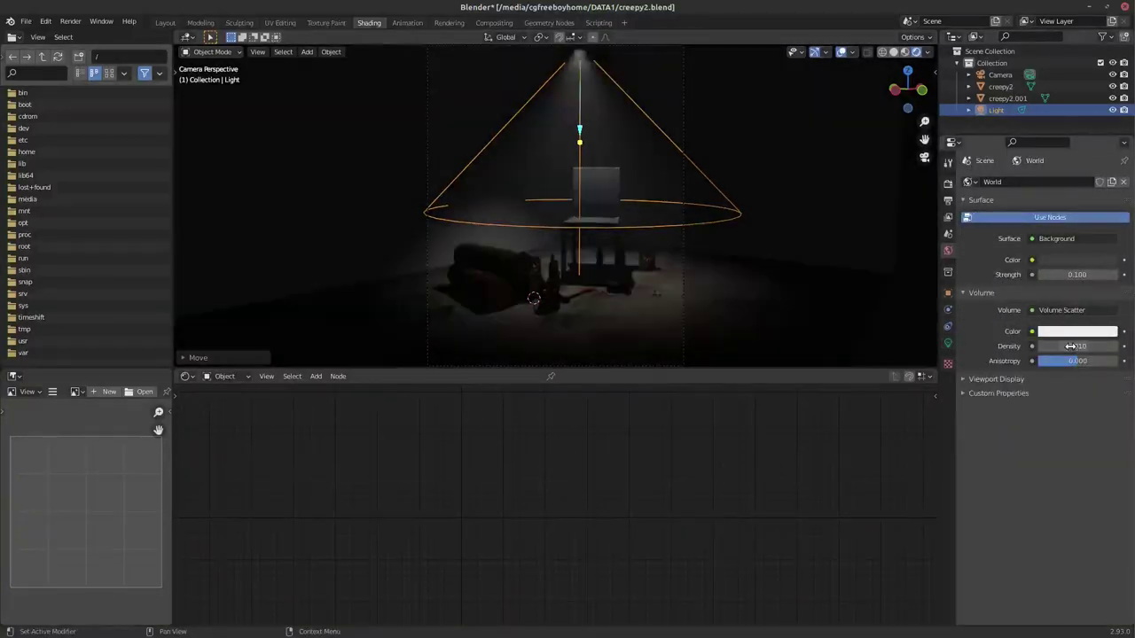
click(1115, 347)
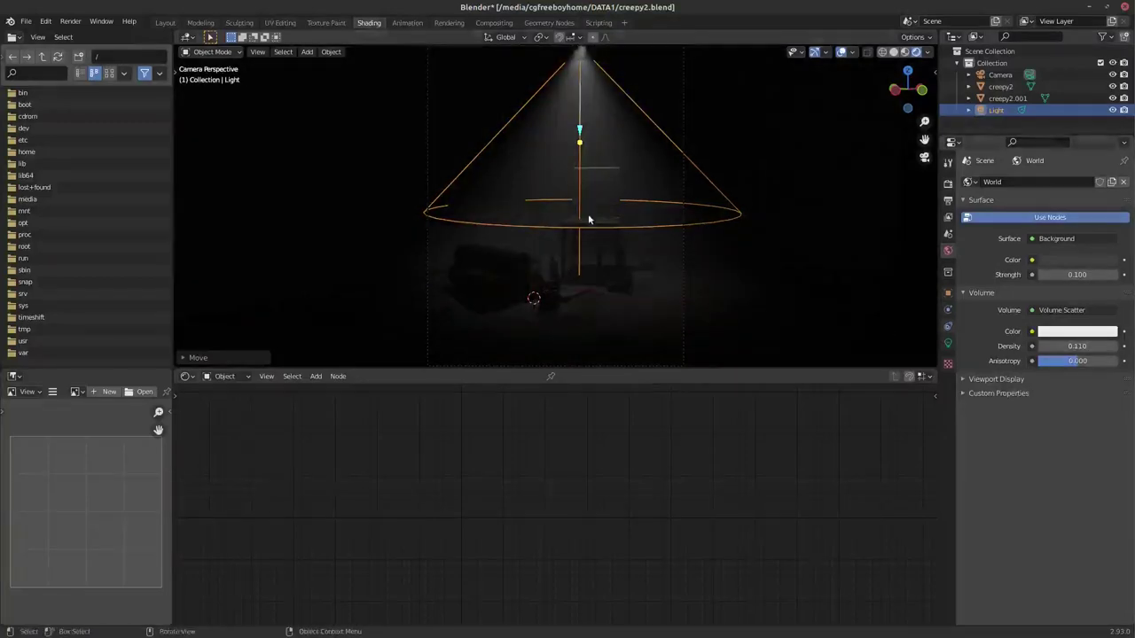
- Enable contact shadows on the spot and set shadow clip start to 15.4 m
click(948, 345)
click(990, 436)
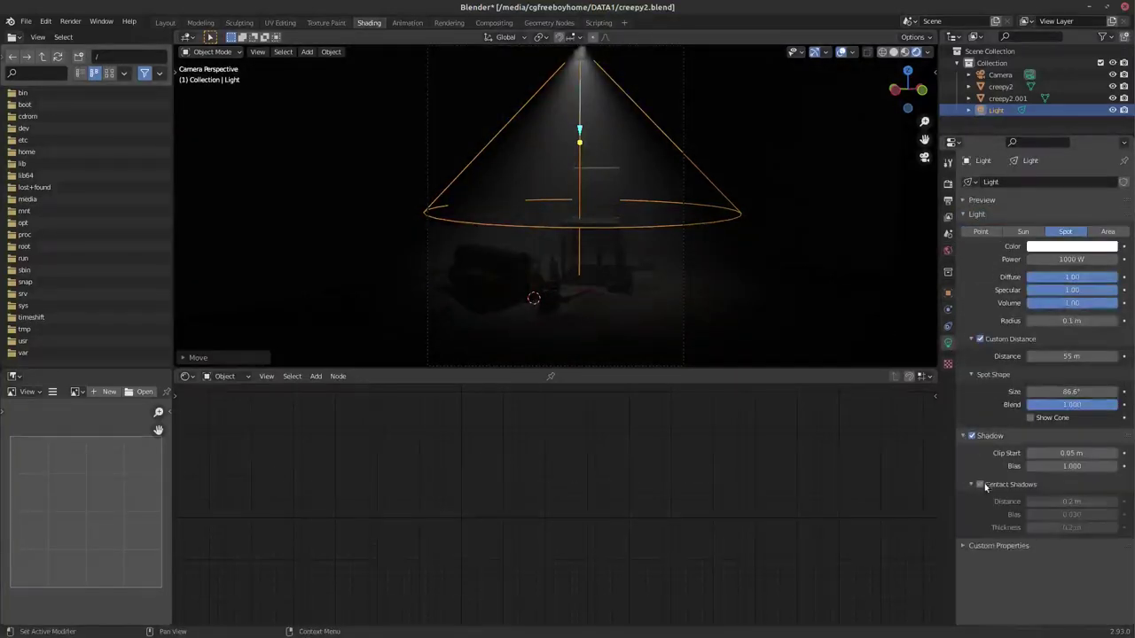
click(1010, 484)
drag(1071, 453, 1108, 453)
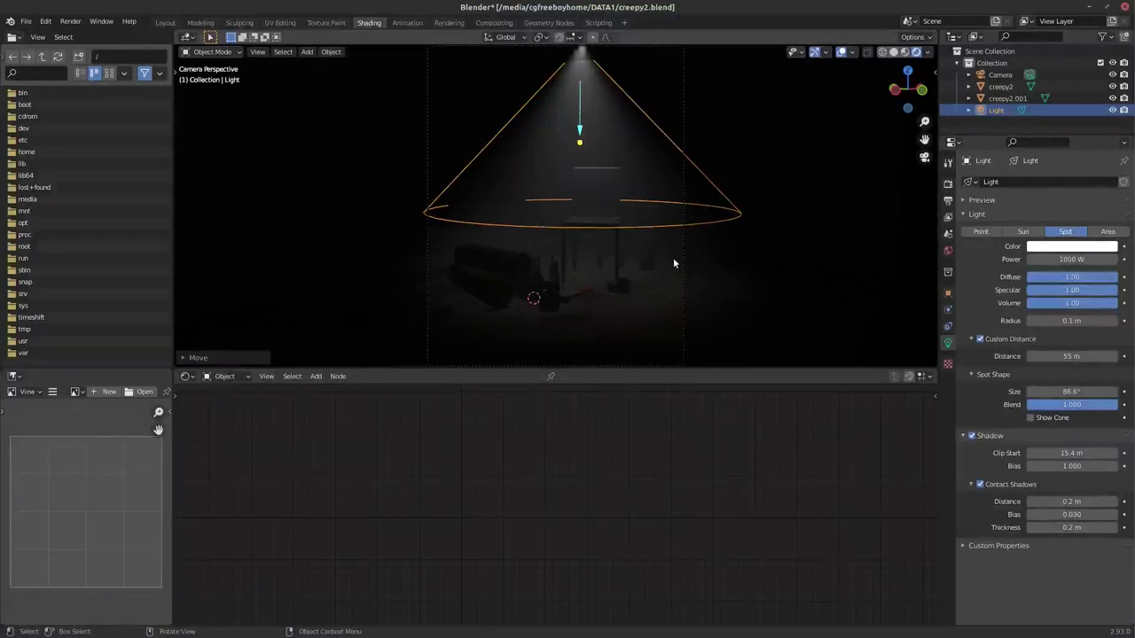
- Hide overlays, set spot size to 67.4° and custom distance to 87 m, then select creepy2
scroll(673, 258, down, 2)
scroll(673, 259, up, 1)
click(843, 53)
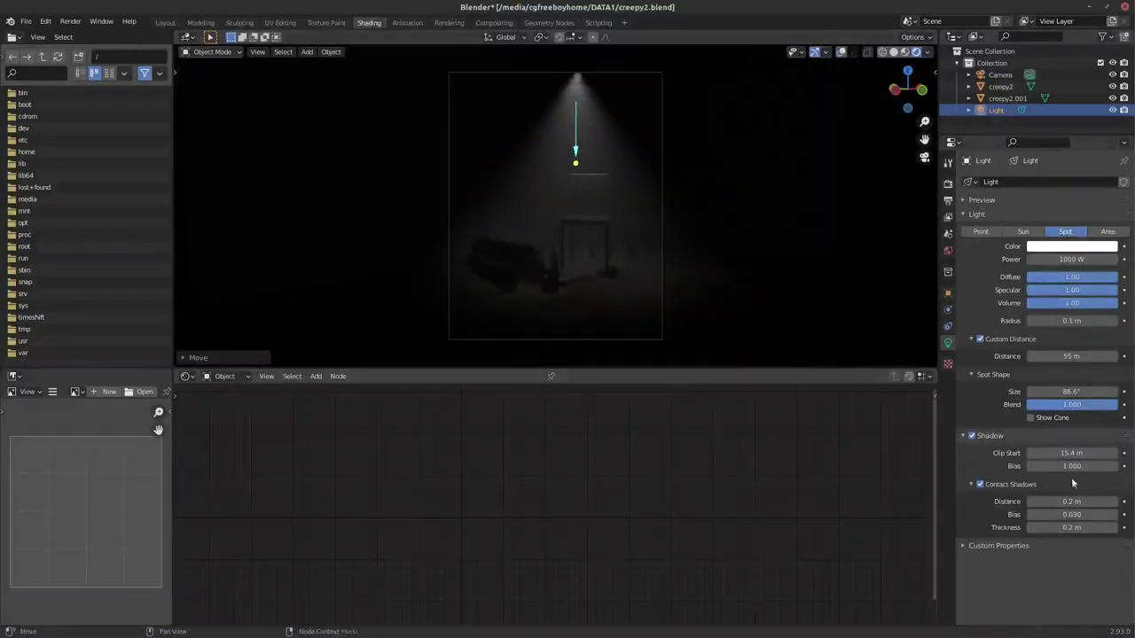
drag(1071, 391, 1042, 391)
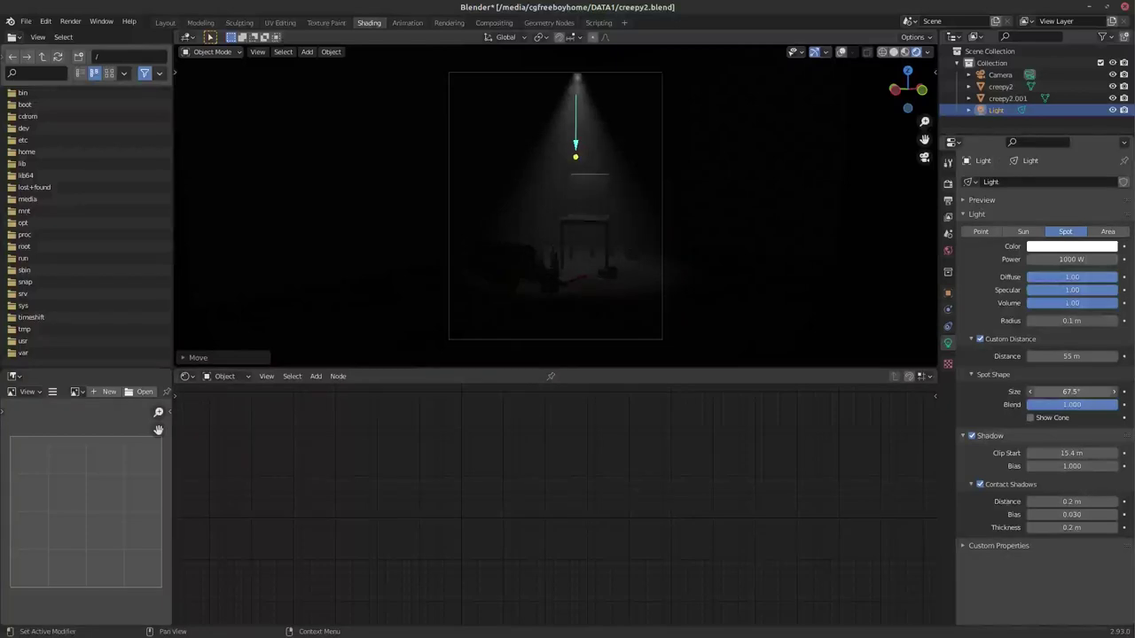
drag(1071, 355, 1089, 355)
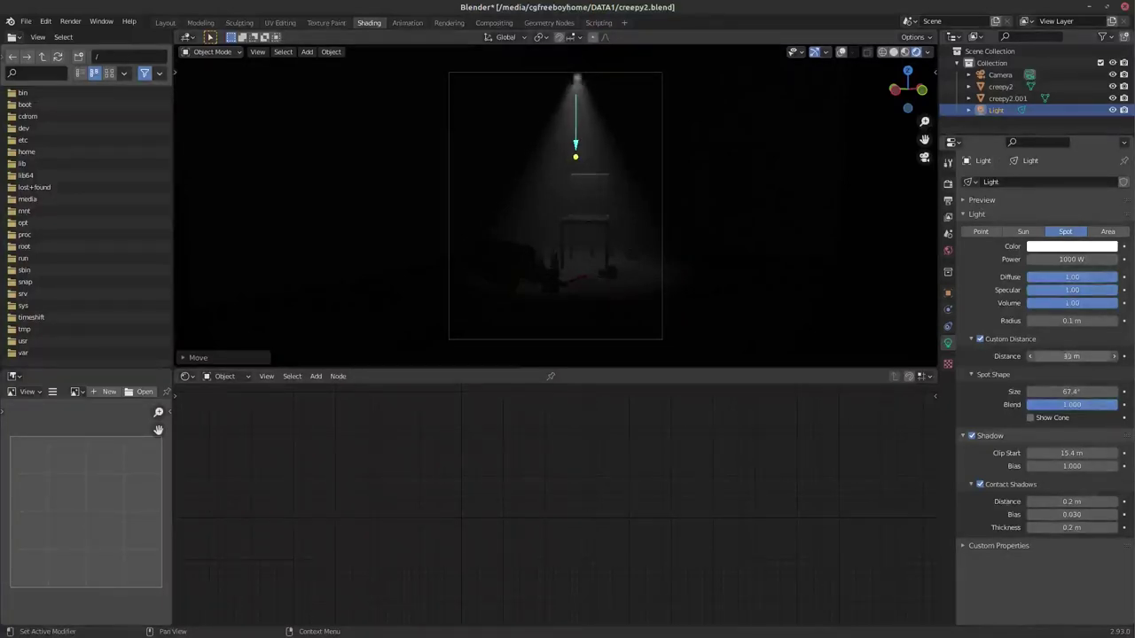
drag(1071, 356, 1091, 356)
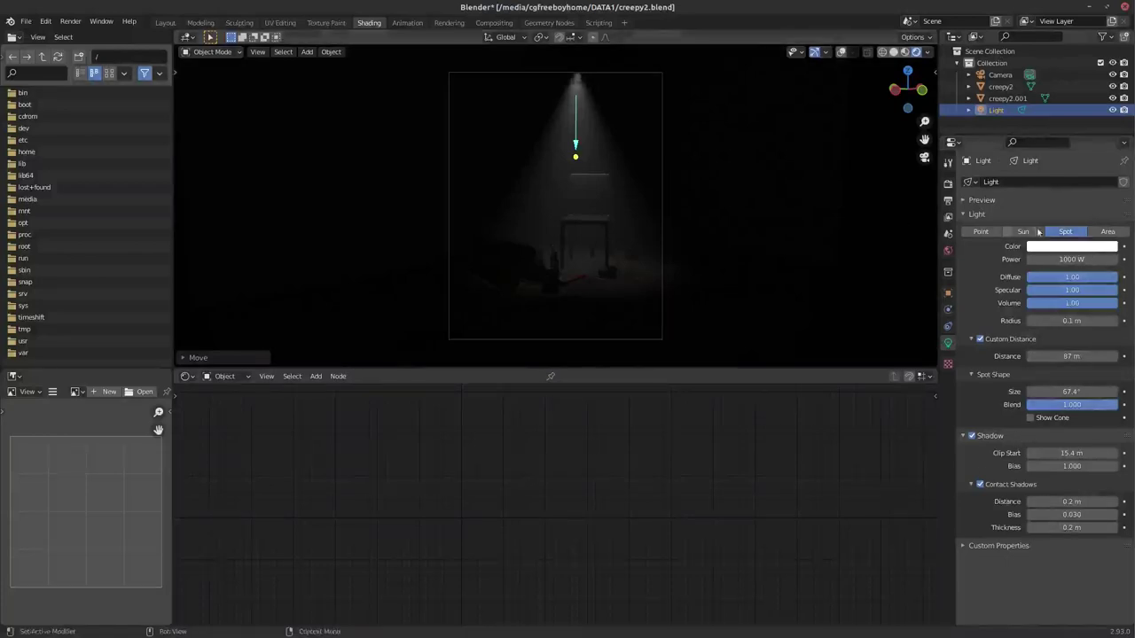
click(591, 297)
- Link the concrete texture's Alpha to the shader and add a Bump node to ground_1
drag(448, 454, 598, 618)
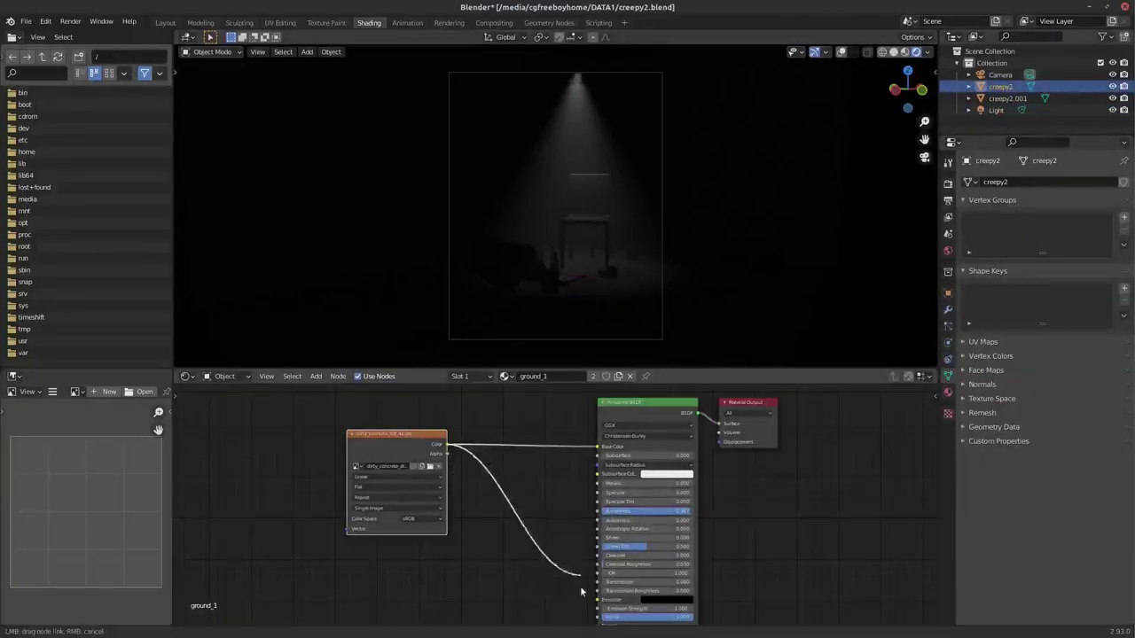
drag(621, 417, 620, 381)
key(shift+a)
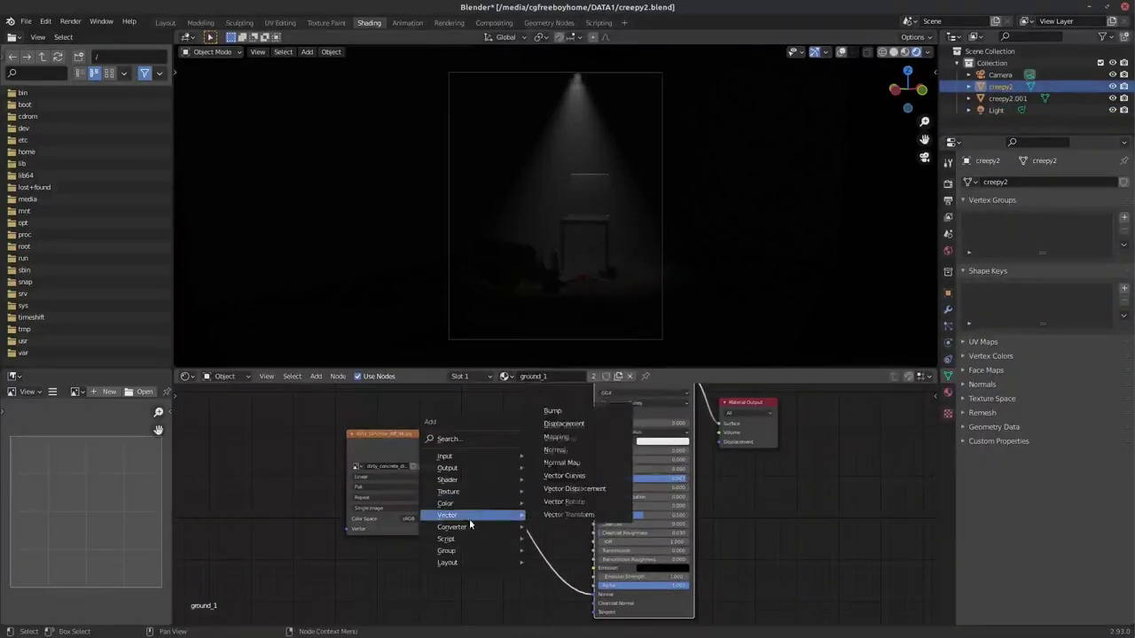
click(553, 411)
click(543, 556)
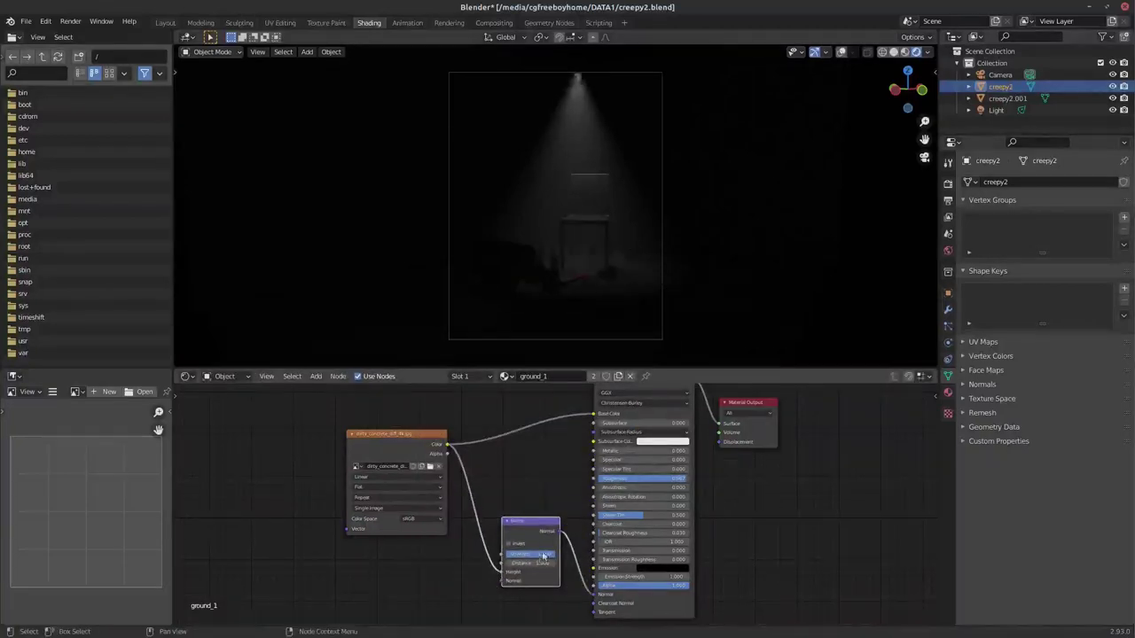
drag(530, 521, 526, 571)
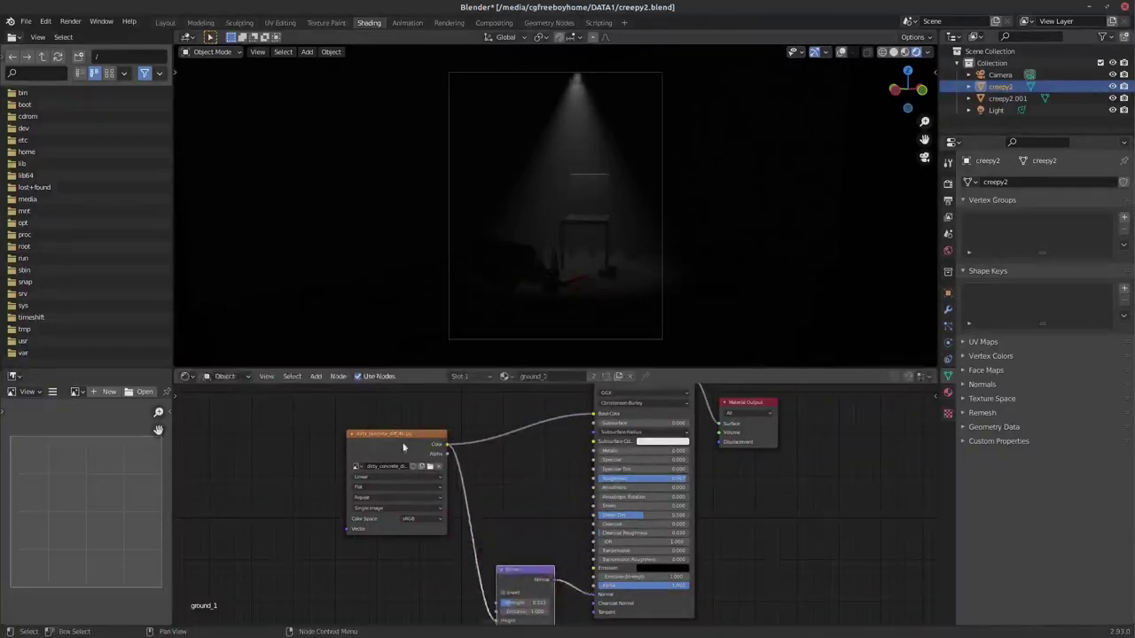
drag(399, 434, 269, 433)
- Add a Noise Texture feeding a ColorRamp's Fac, with the ramp's Color driving Roughness
key(shift+a)
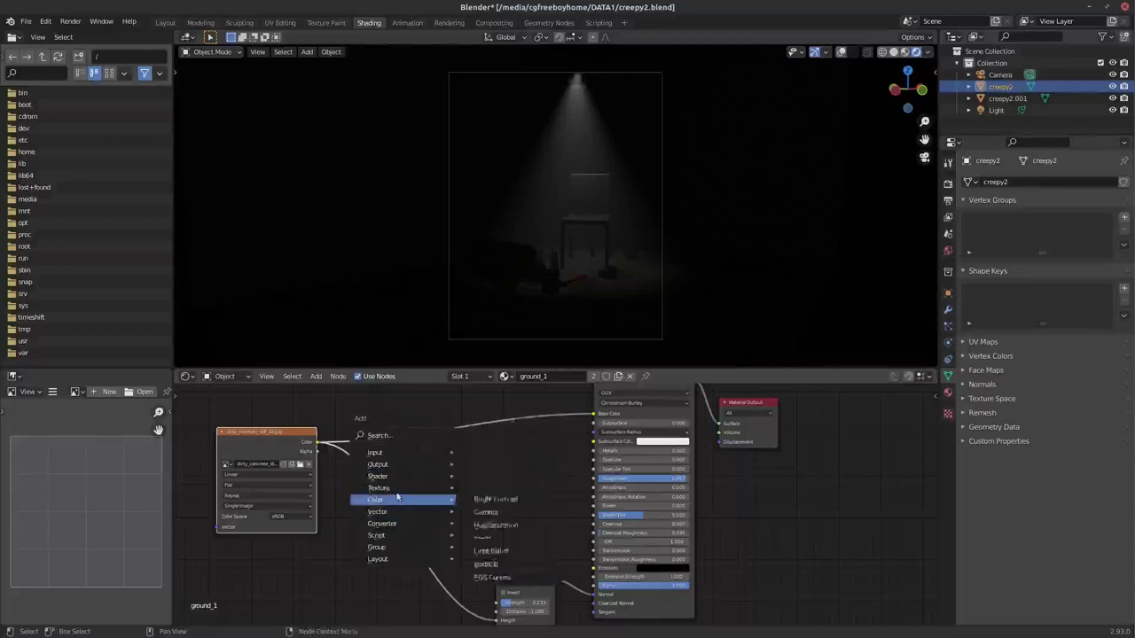
click(497, 398)
click(244, 532)
key(shift+a)
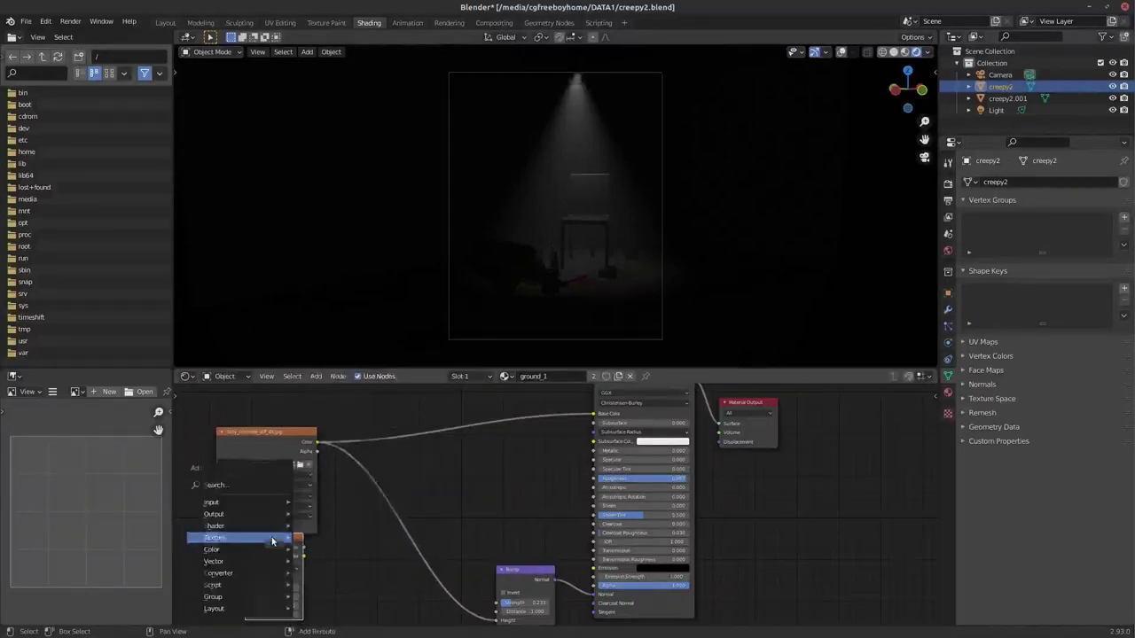
click(342, 558)
click(547, 468)
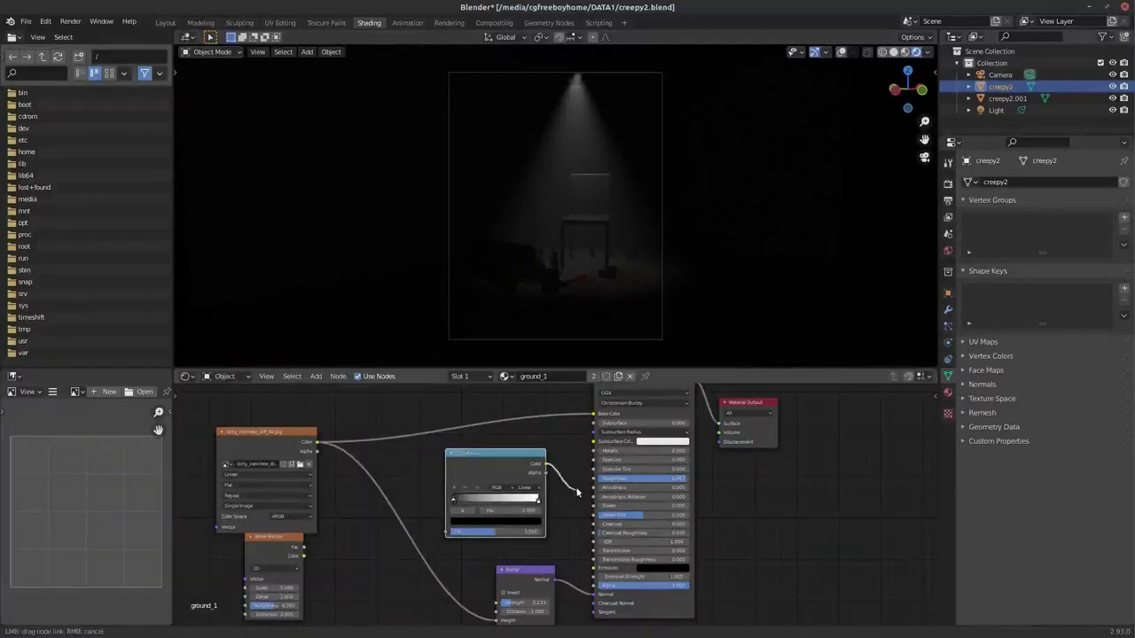
drag(545, 464, 593, 479)
drag(304, 547, 326, 550)
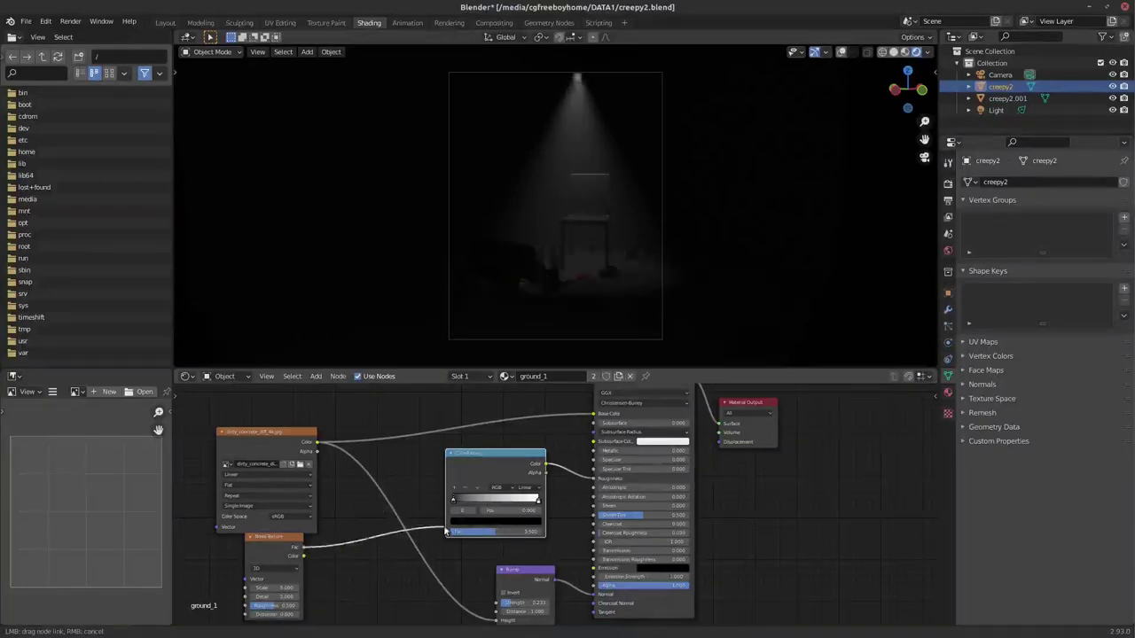
drag(397, 513, 448, 532)
scroll(608, 286, up, 4)
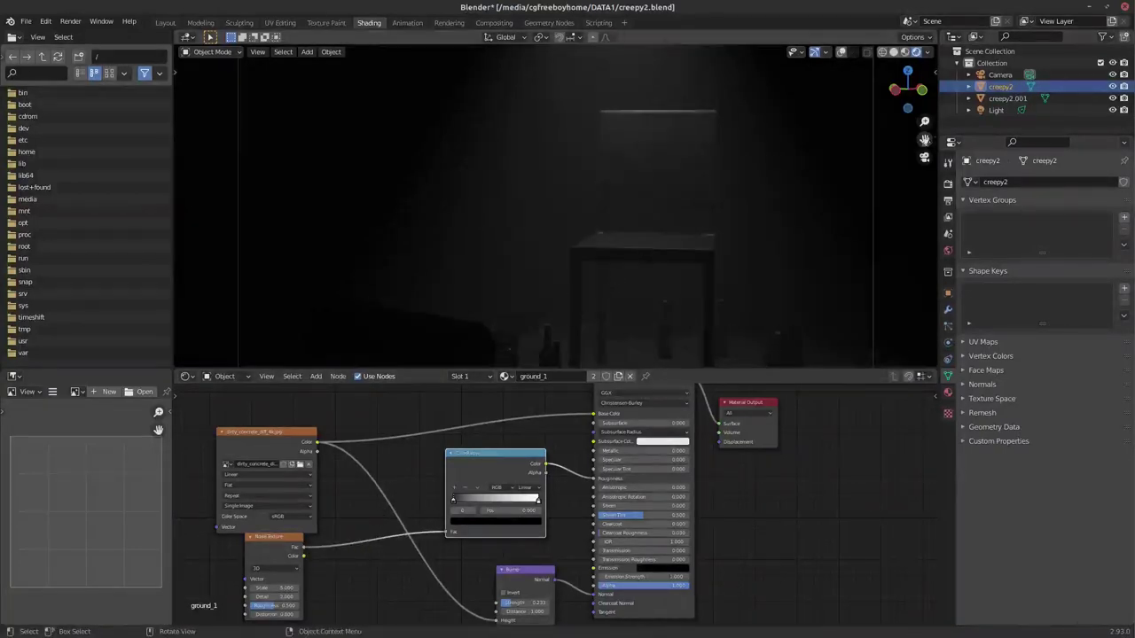
scroll(608, 281, down, 4)
click(948, 184)
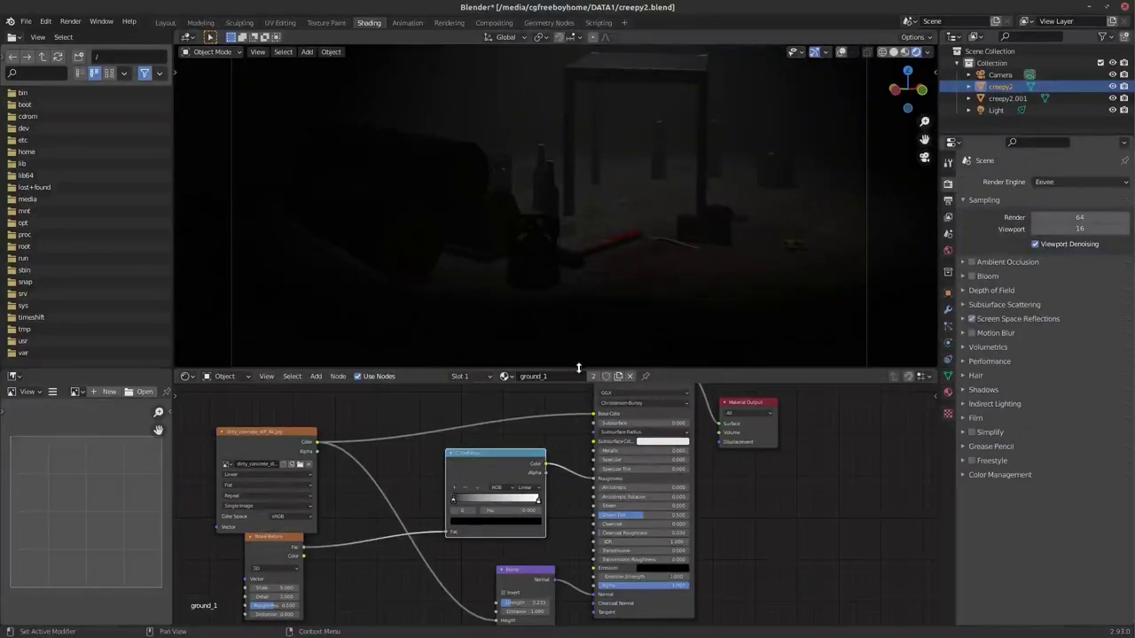
- Reposition the ColorRamp stops, moving the black stop to 0.155 and the white stop inward
click(964, 319)
click(964, 318)
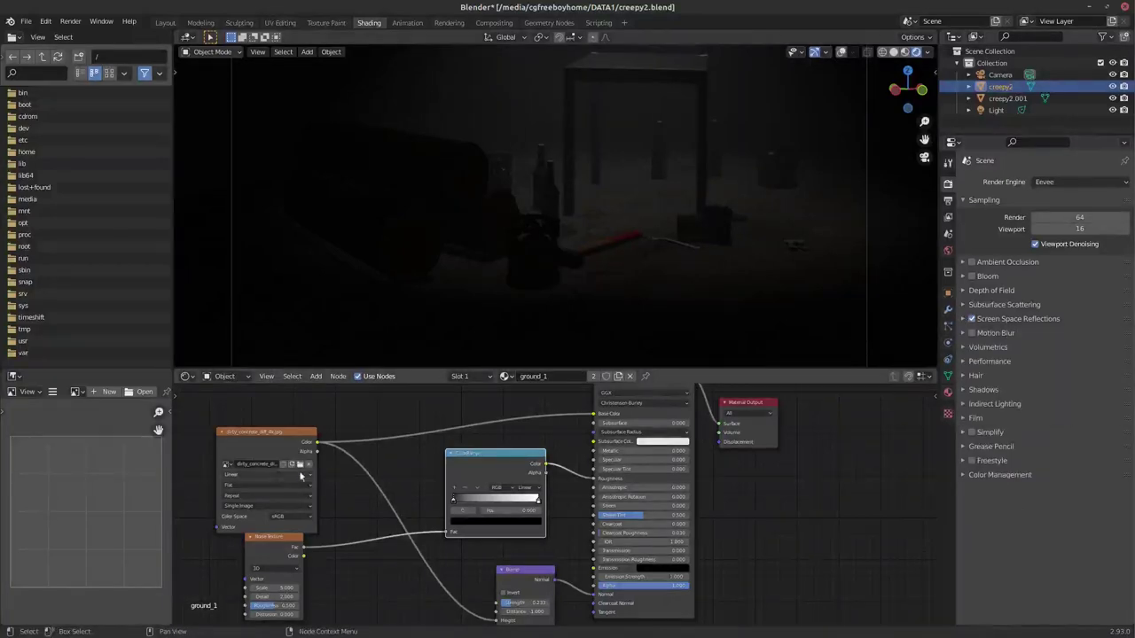
drag(465, 502, 467, 502)
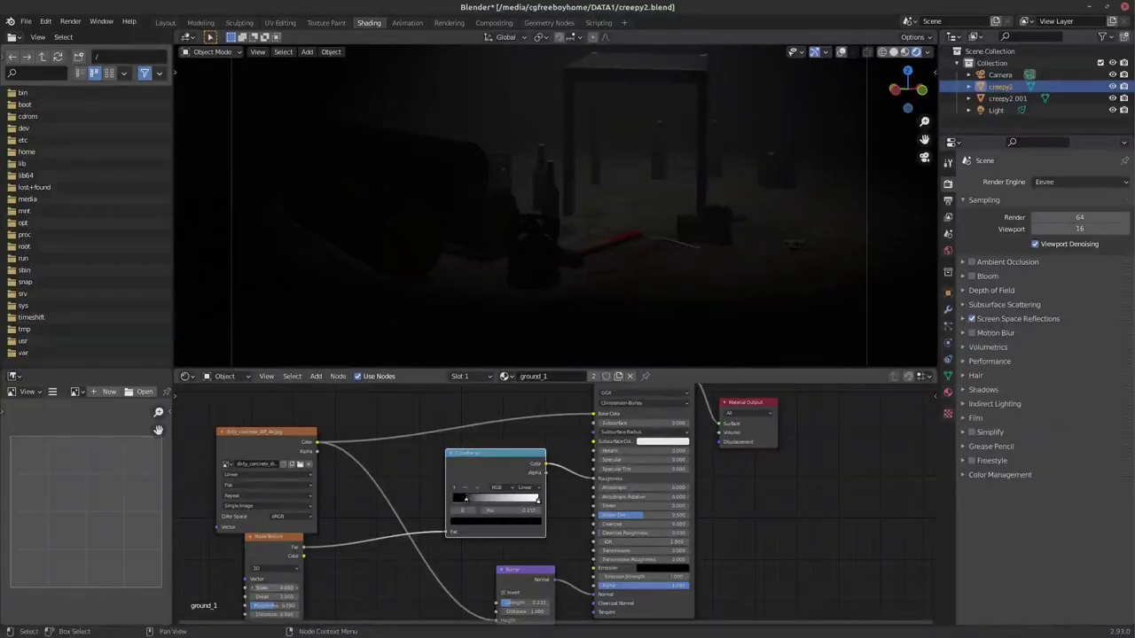
mouse_move(537, 500)
mouse_down()
mouse_move(459, 501)
mouse_move(492, 505)
mouse_up()
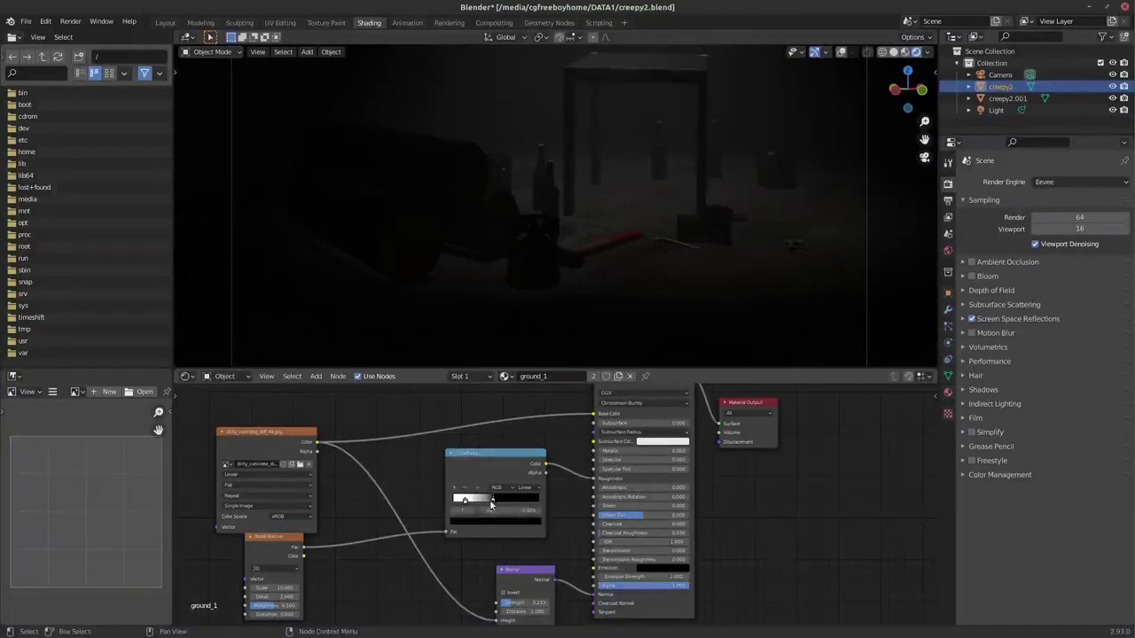
drag(619, 463, 602, 460)
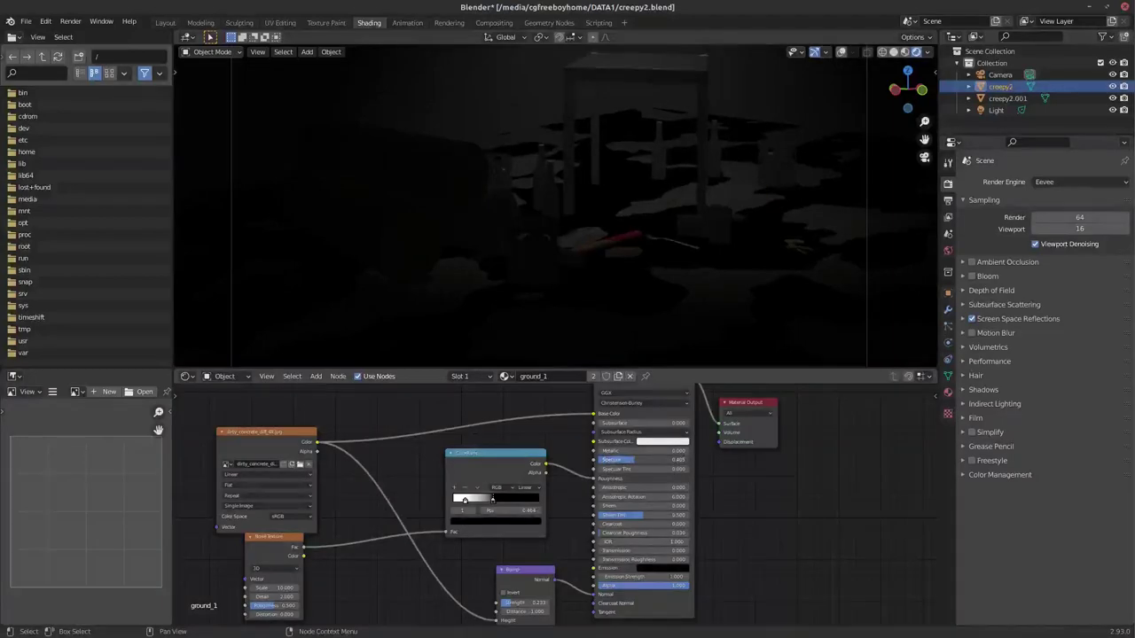
drag(459, 501, 514, 502)
click(486, 502)
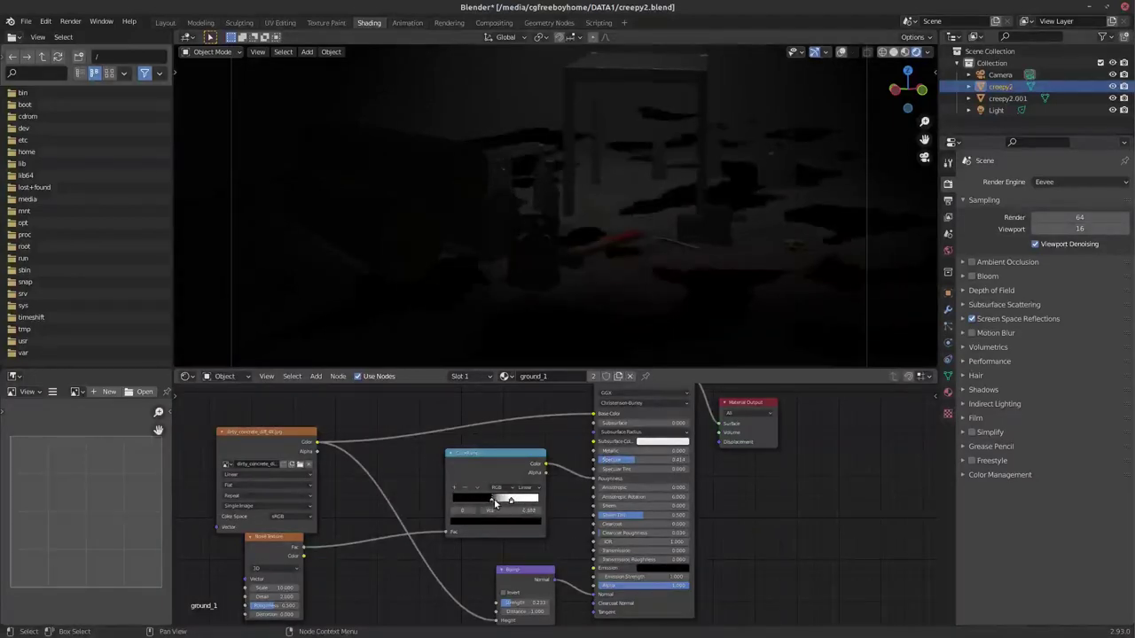
- Route the ramp into Specular, set floor roughness to 0.238, and pull the right stop inward
drag(594, 478, 594, 460)
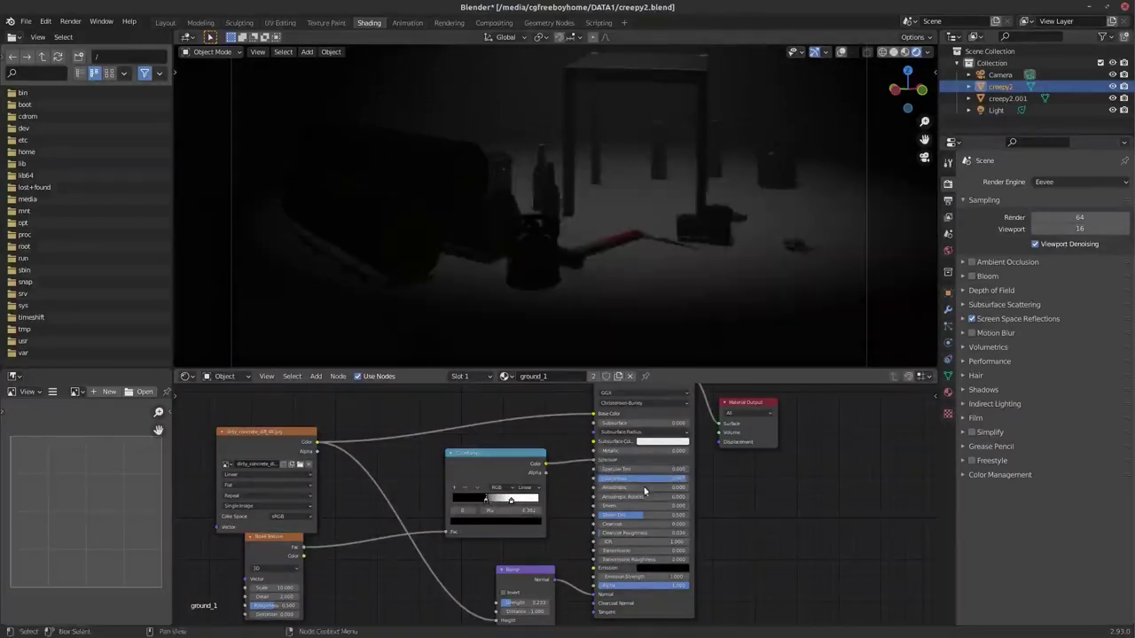
drag(674, 478, 651, 478)
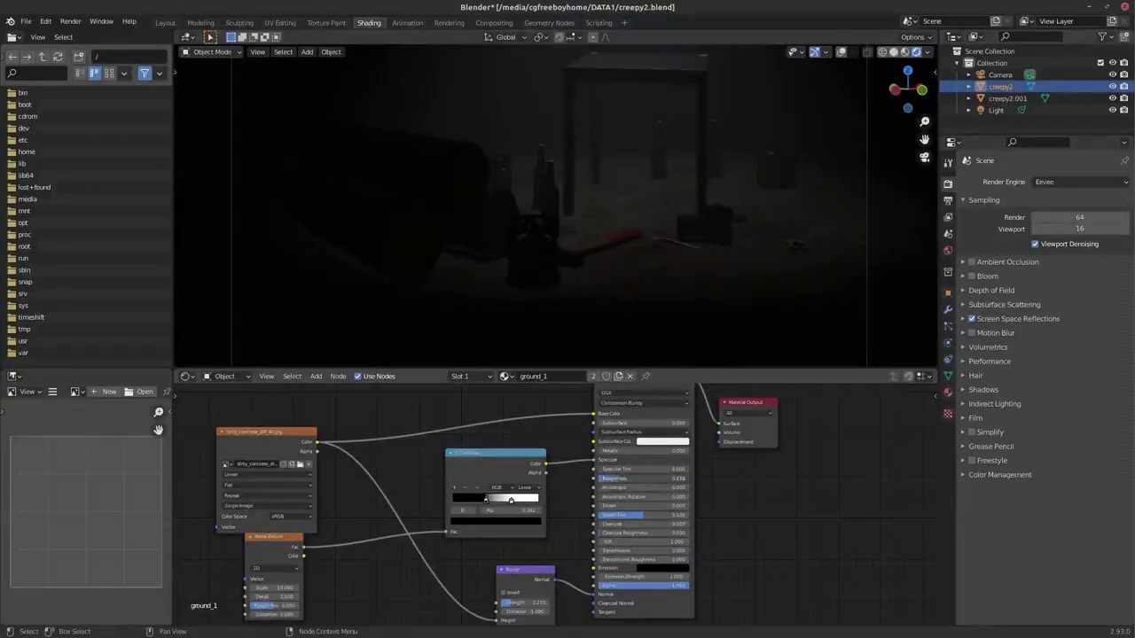
drag(652, 478, 643, 477)
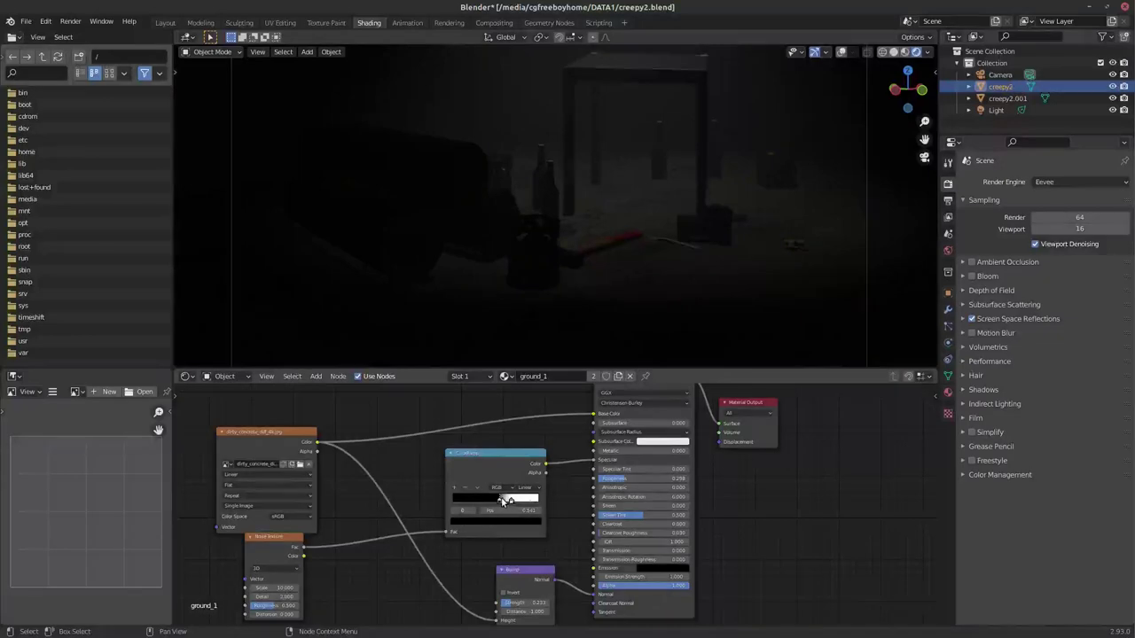
mouse_move(533, 502)
mouse_down()
mouse_move(487, 502)
mouse_move(511, 502)
mouse_up()
click(905, 51)
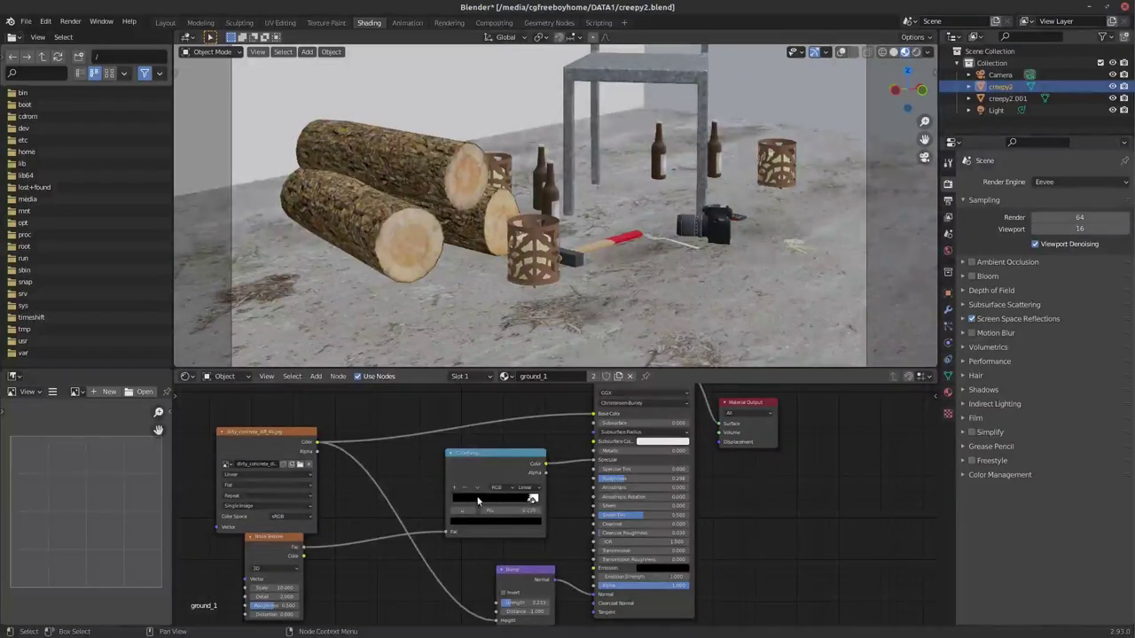
- Tweak the floor ColorRamp stops and try roughness values 0.253 and 0.471
mouse_move(639, 478)
mouse_down()
mouse_move(596, 478)
mouse_move(666, 451)
mouse_up()
drag(532, 506, 488, 504)
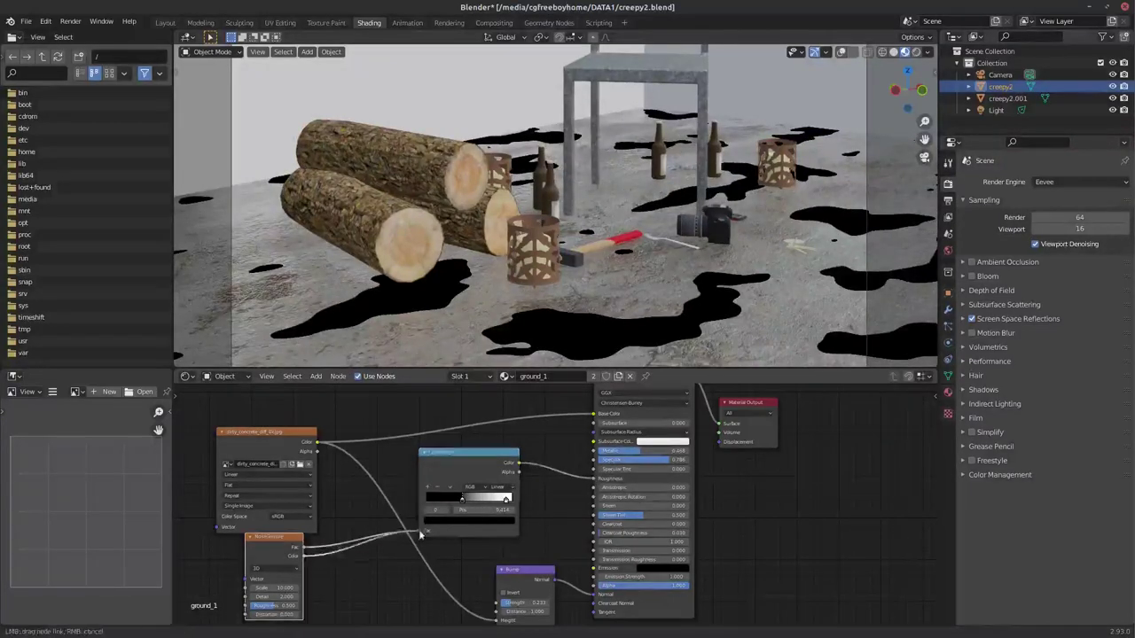
drag(279, 550, 253, 548)
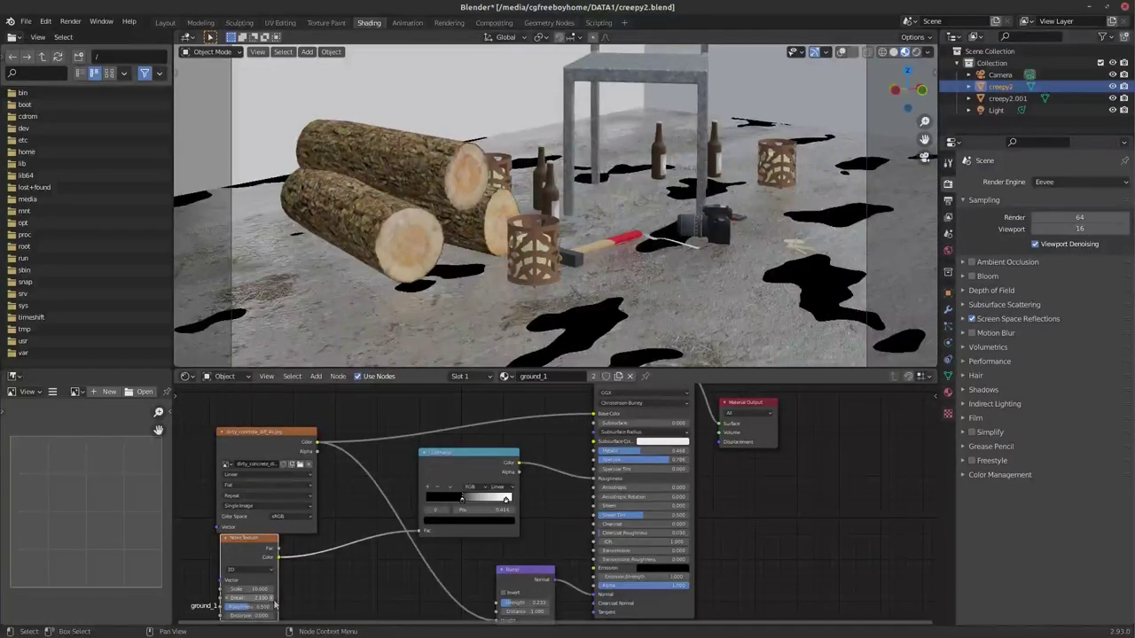
drag(505, 499, 498, 499)
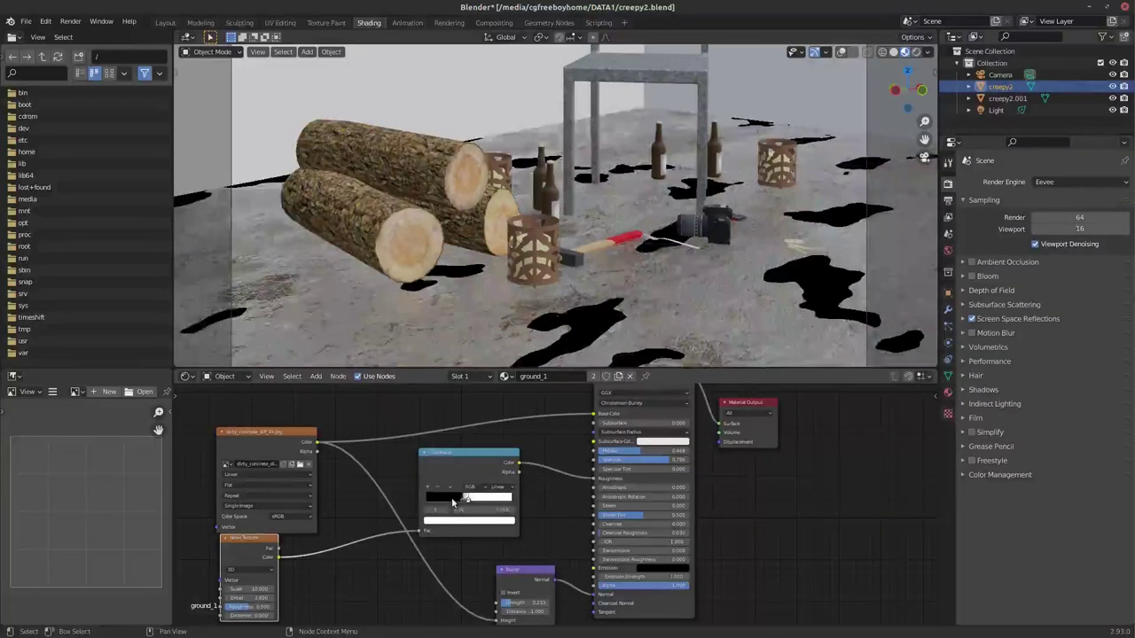
drag(594, 479, 594, 460)
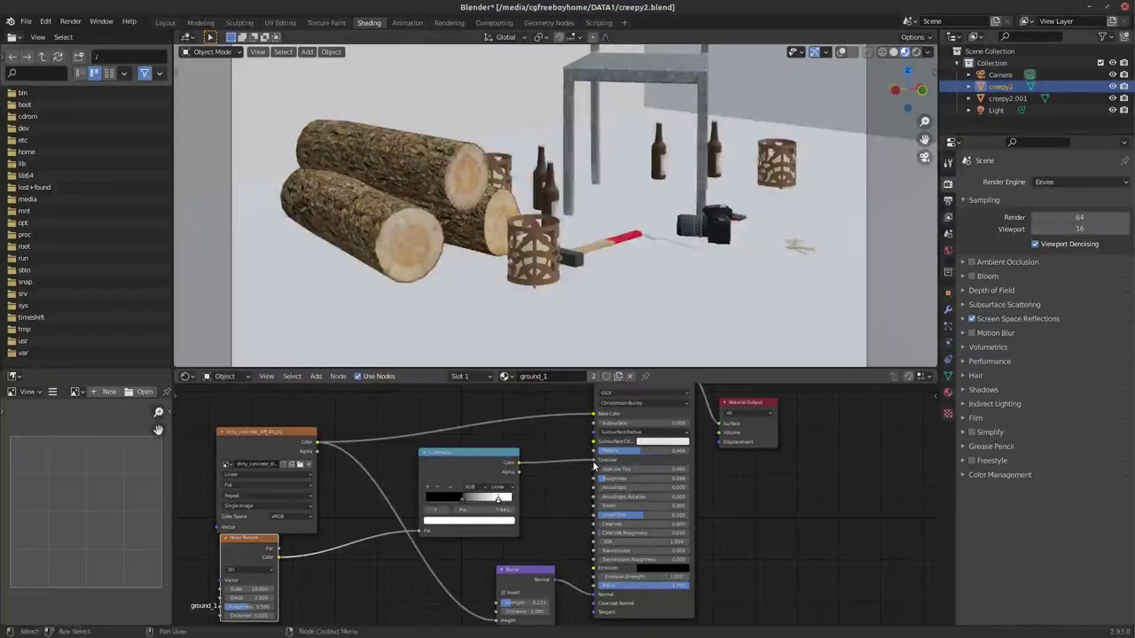
drag(913, 120, 481, 499)
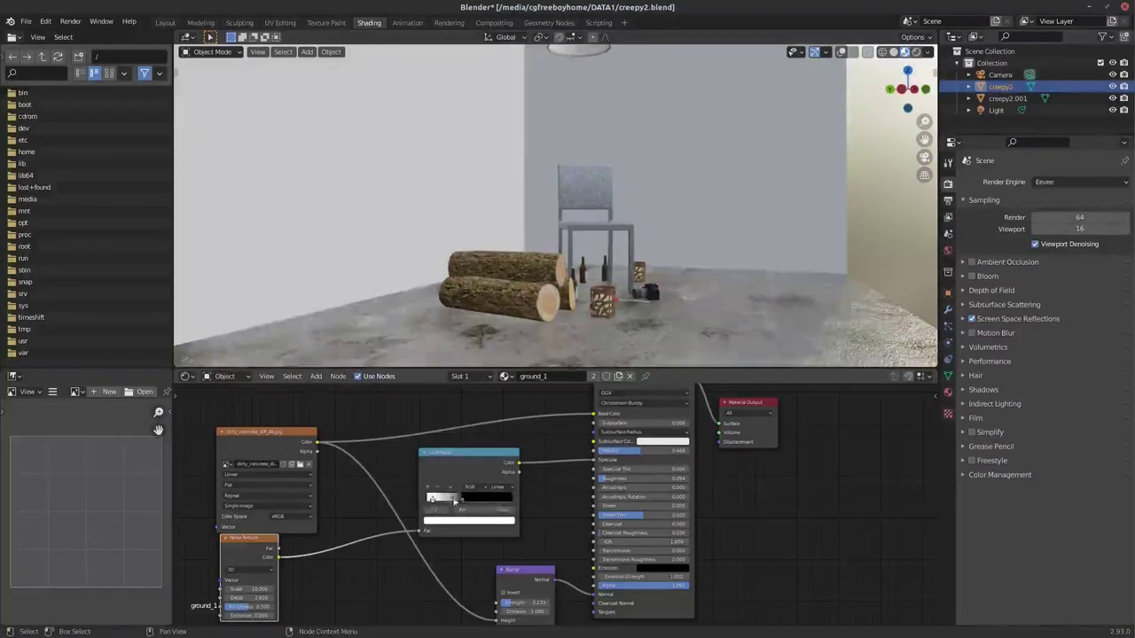
drag(480, 500, 470, 504)
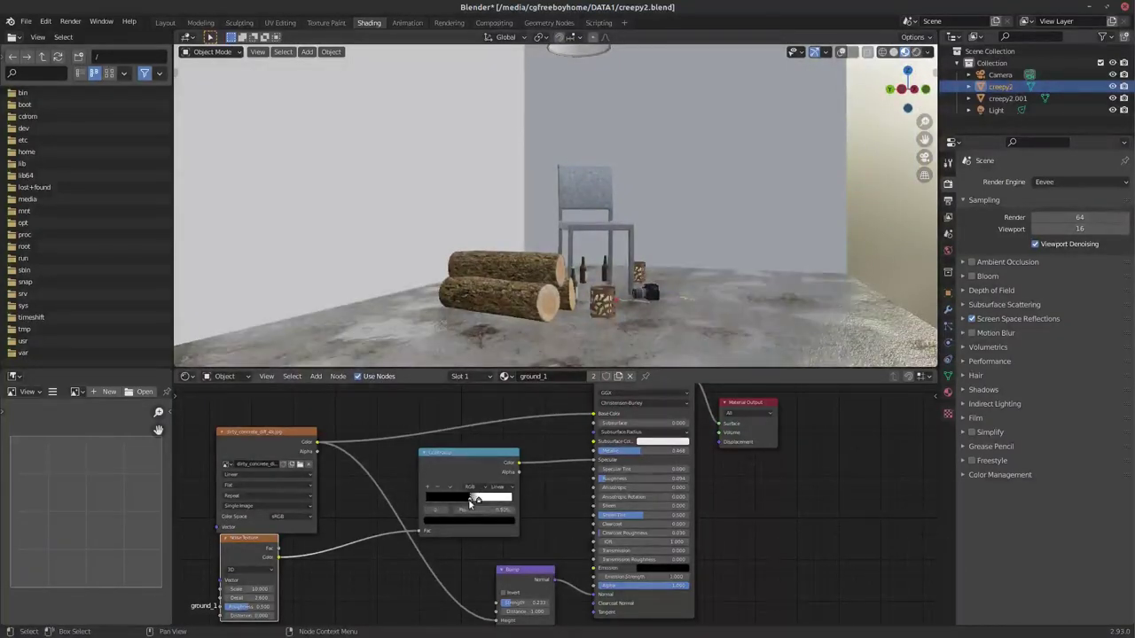
click(498, 501)
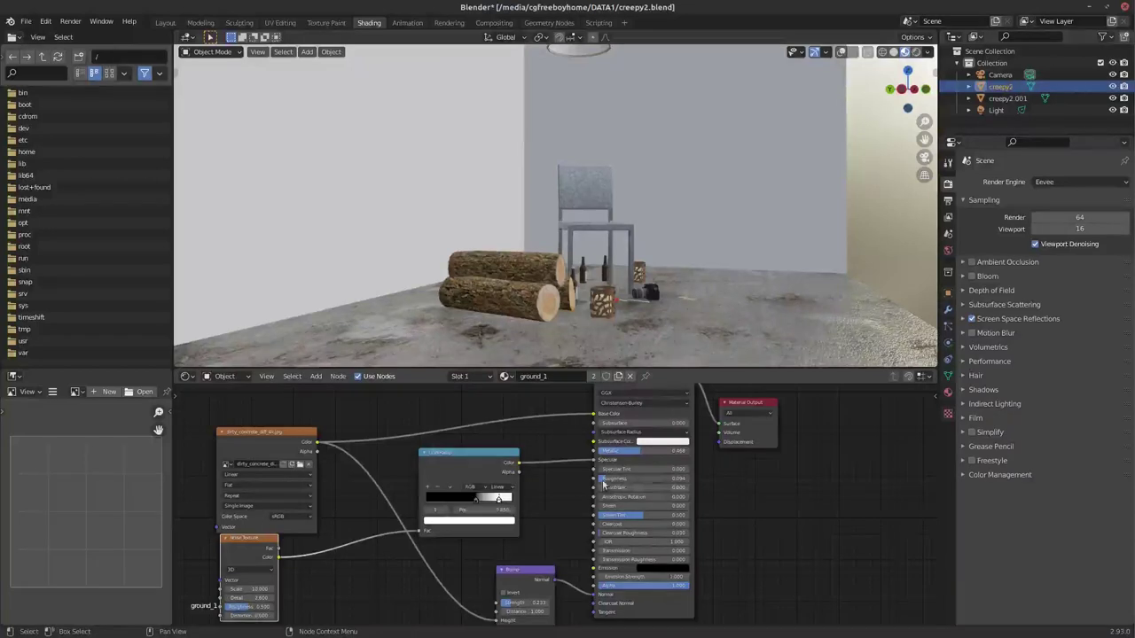
drag(612, 478, 648, 479)
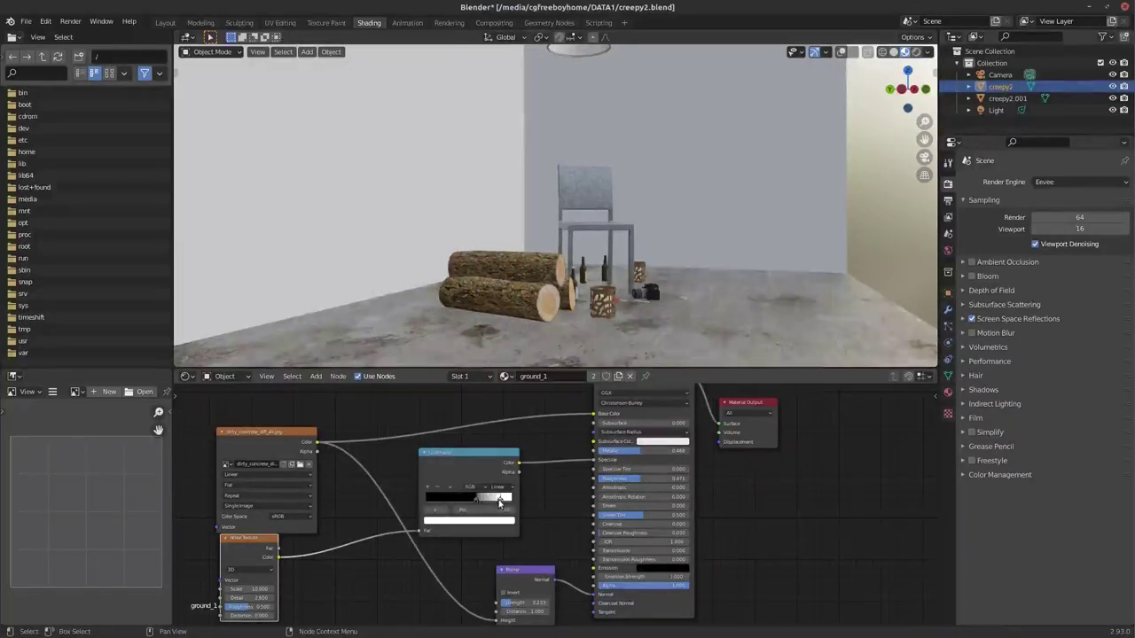
click(489, 502)
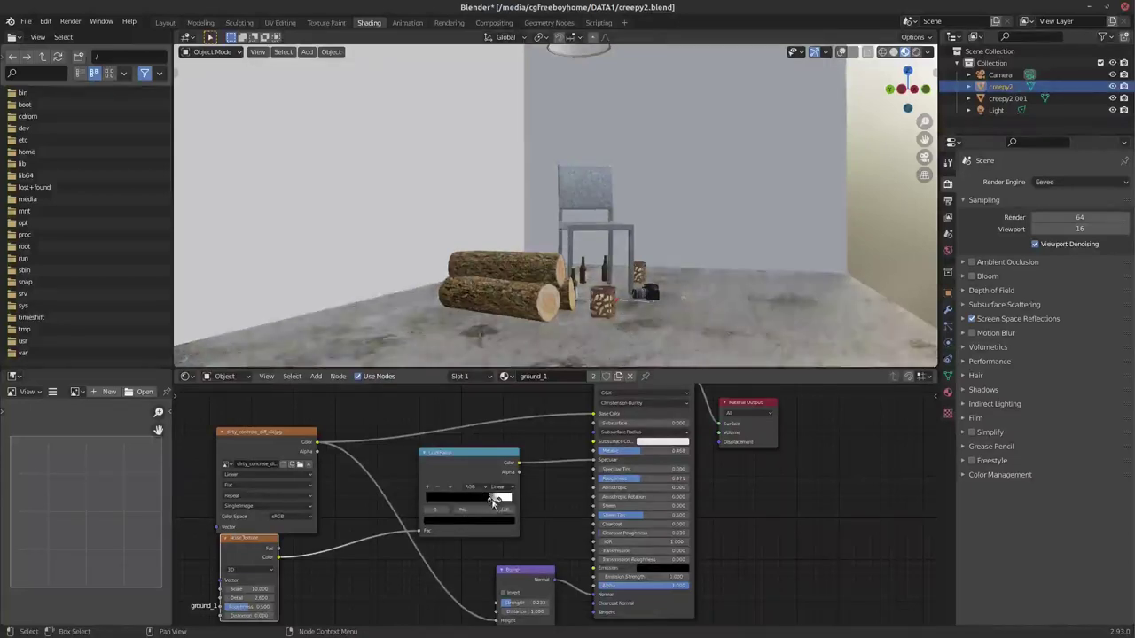
- Return to the rendered camera view, lower roughness again, and delete the ColorRamp node
key(KP_0)
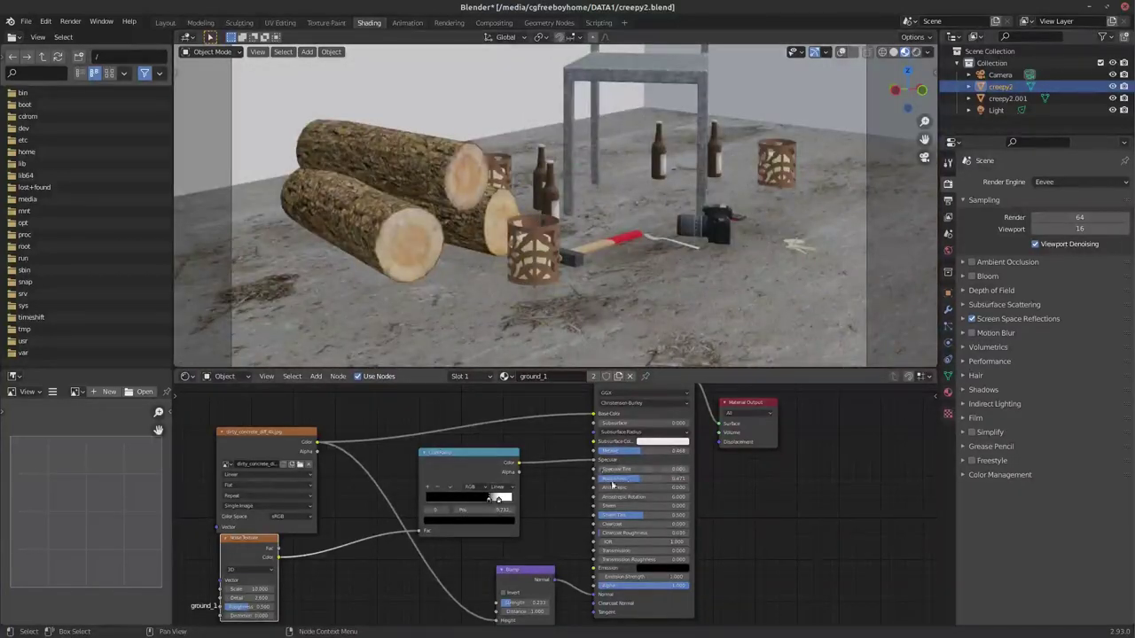
drag(625, 479, 593, 479)
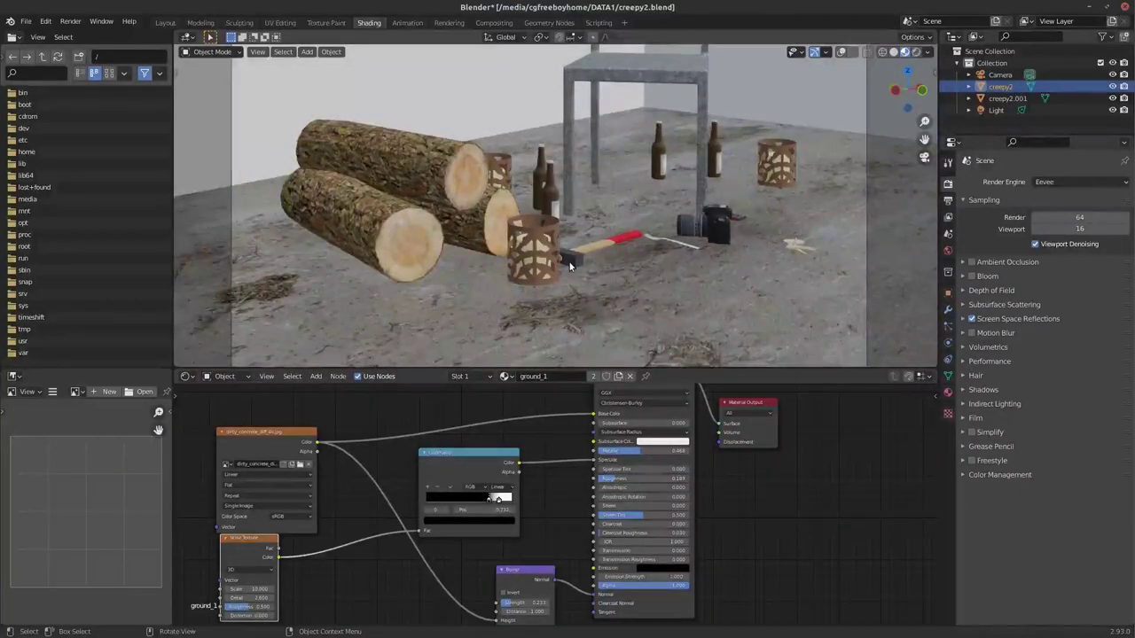
key(Home)
click(918, 51)
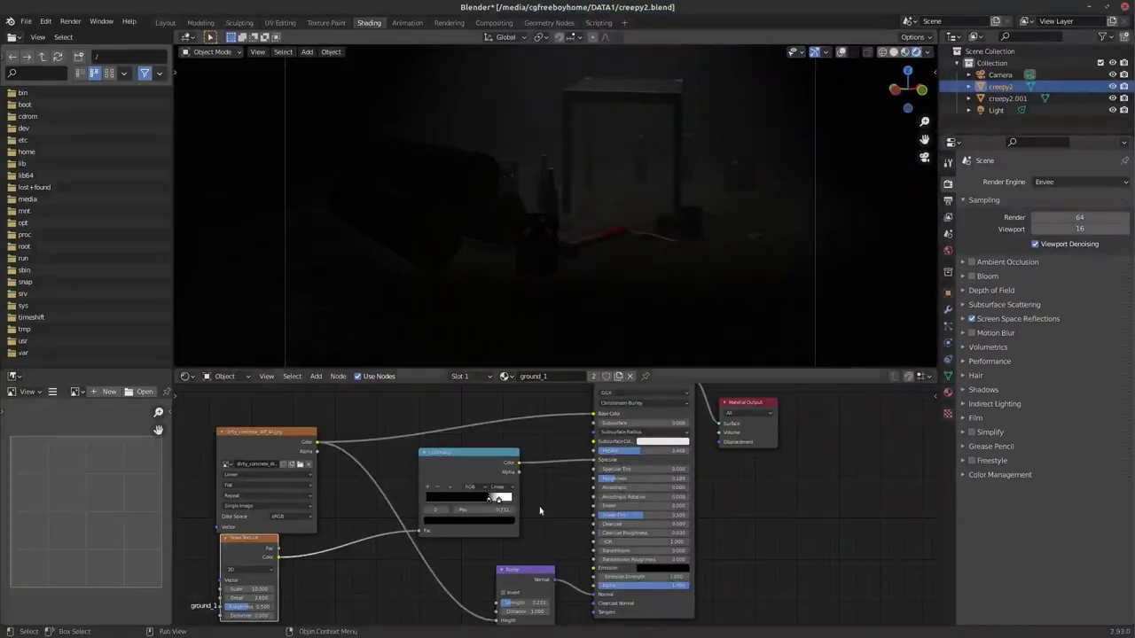
click(473, 460)
key(x)
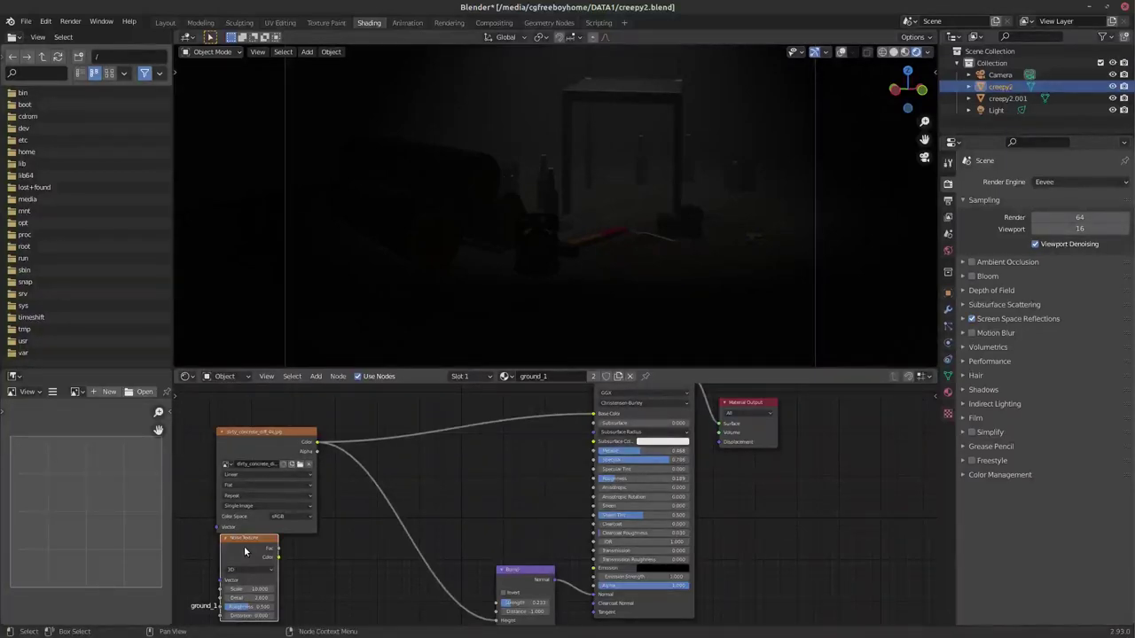
- Undo to restore the ColorRamp node and enable Ambient Occlusion in Render Properties
key(ctrl)
key(ctrl+z)
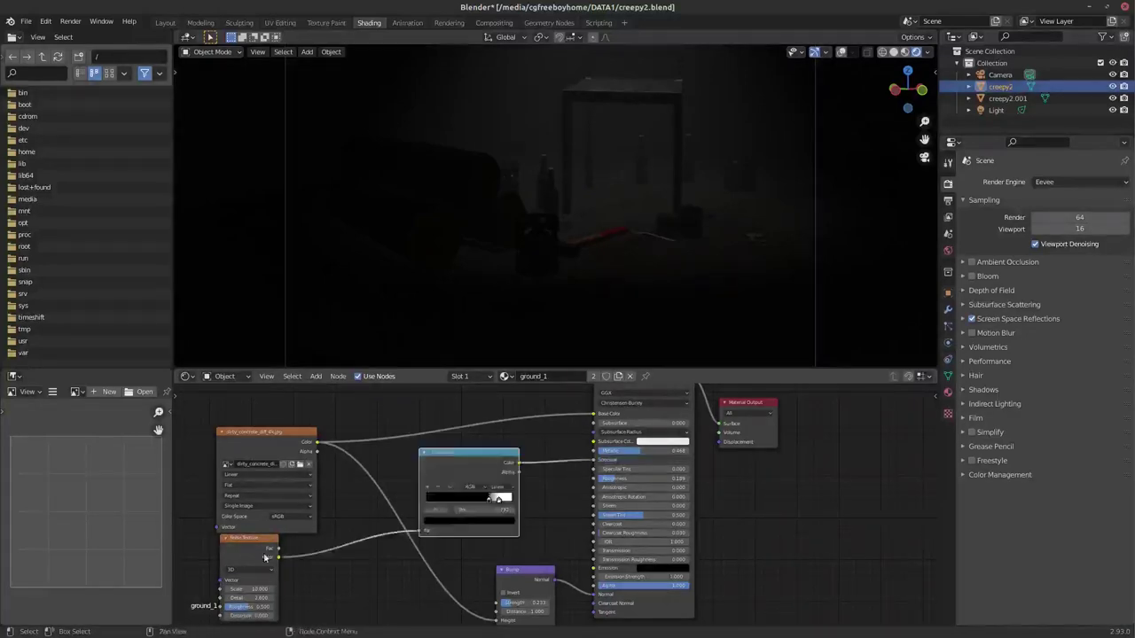
click(972, 262)
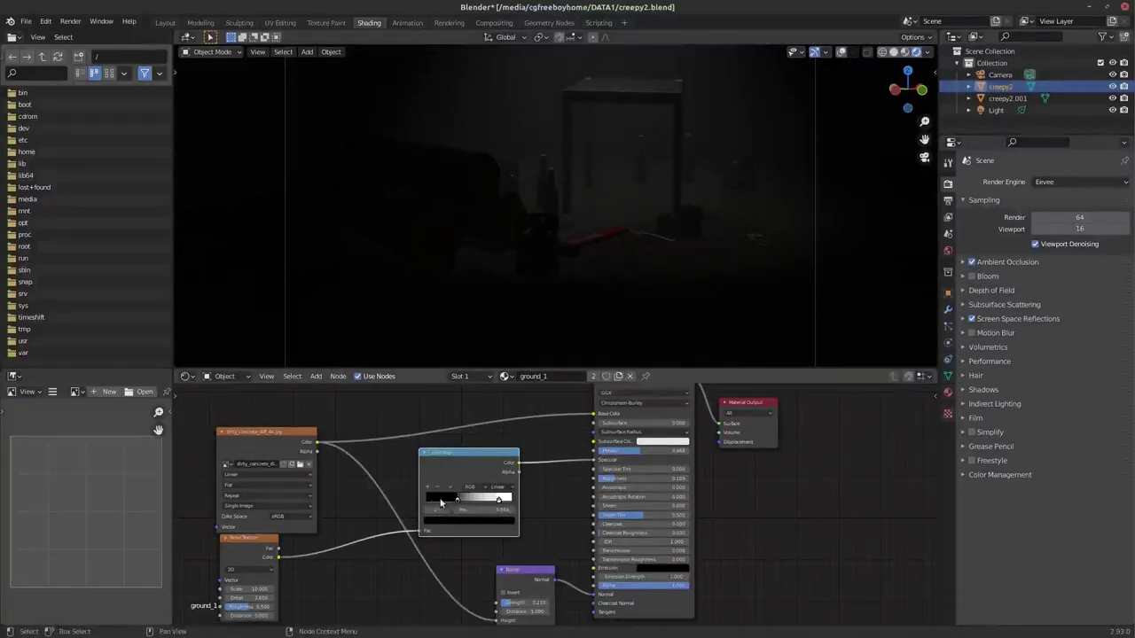
- Slide the ColorRamp's white and black stops left, then save creepy2.blend
drag(481, 503, 436, 501)
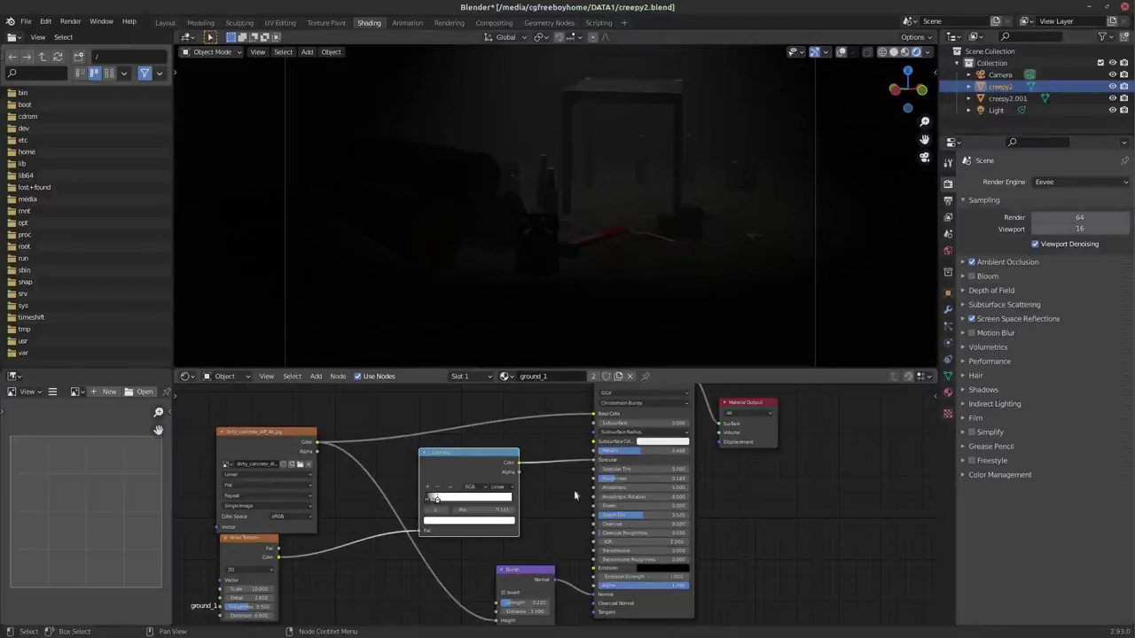
mouse_move(593, 461)
mouse_down()
mouse_move(595, 479)
mouse_move(574, 483)
mouse_up()
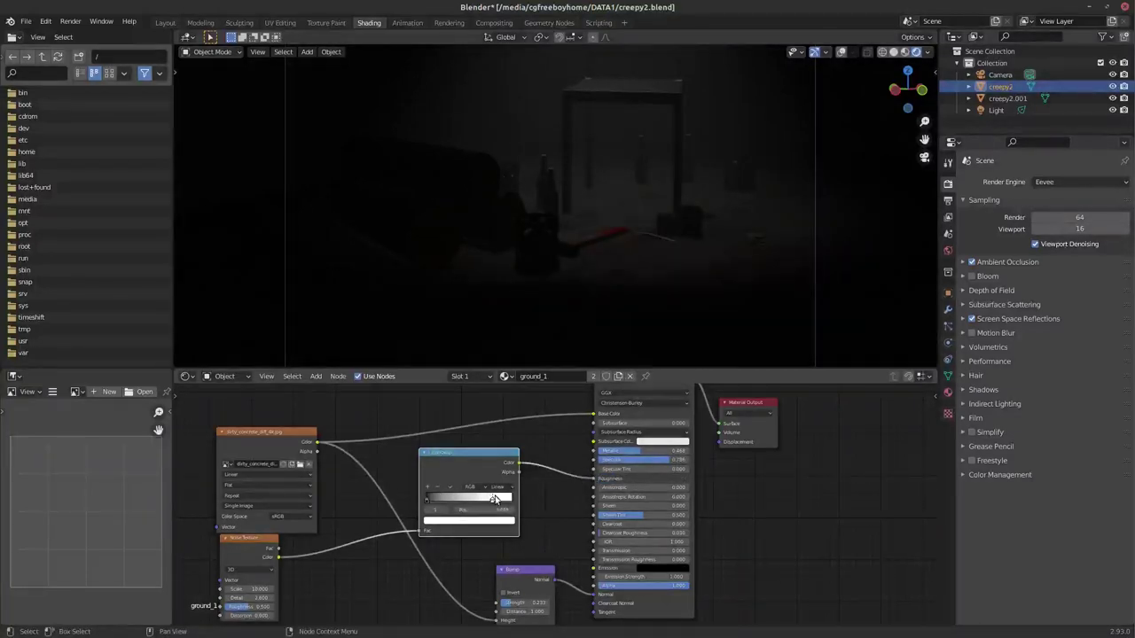
click(439, 500)
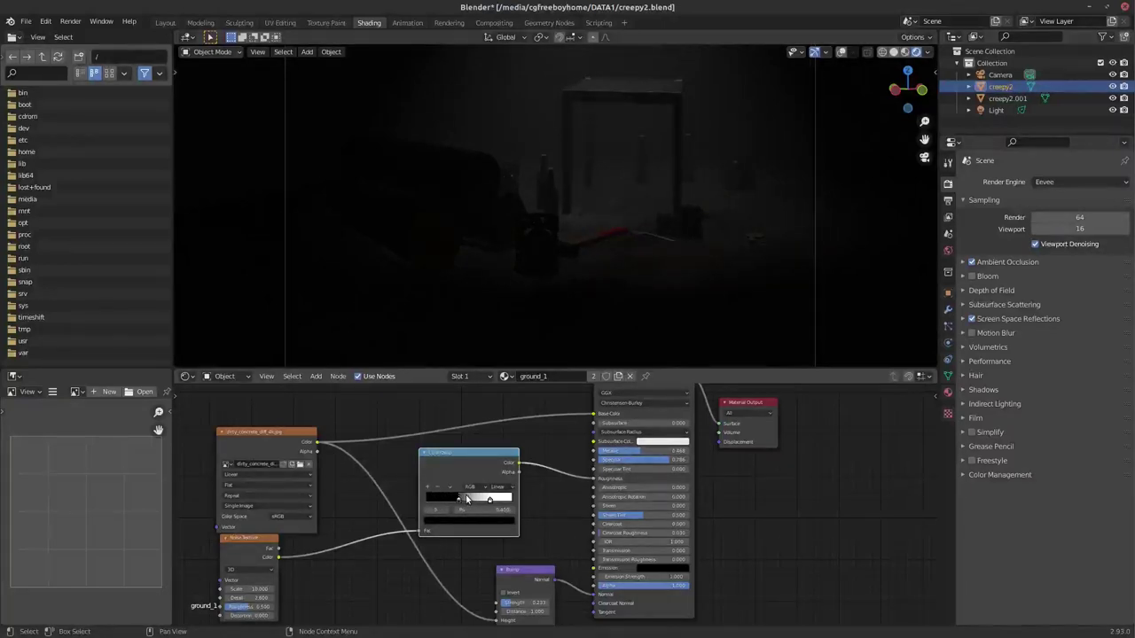
key(ctrl+s)
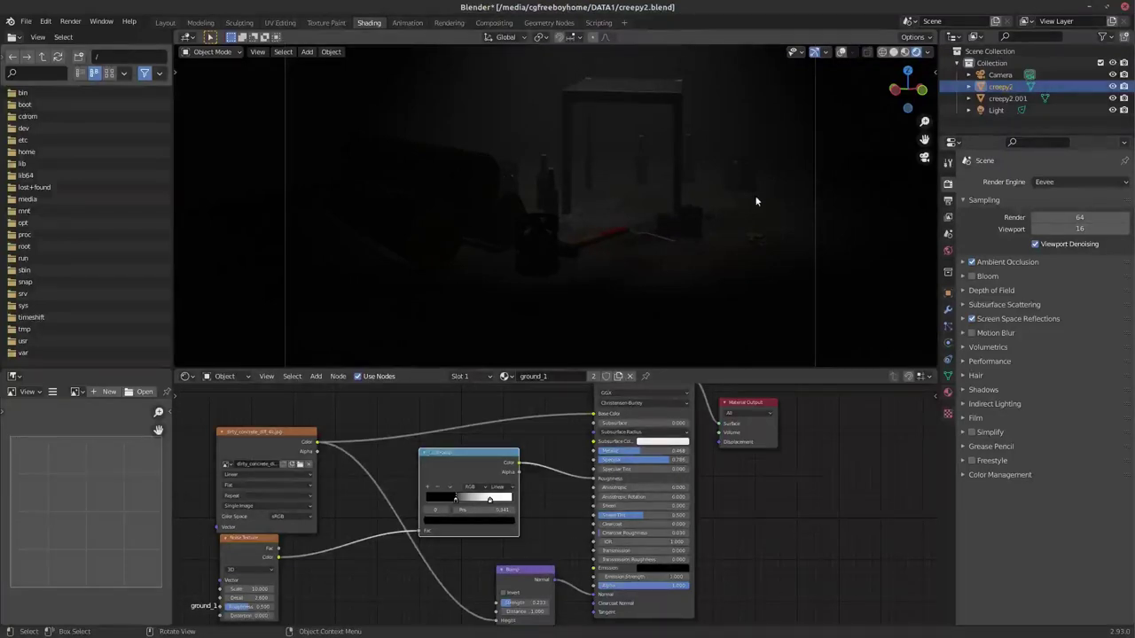
click(945, 389)
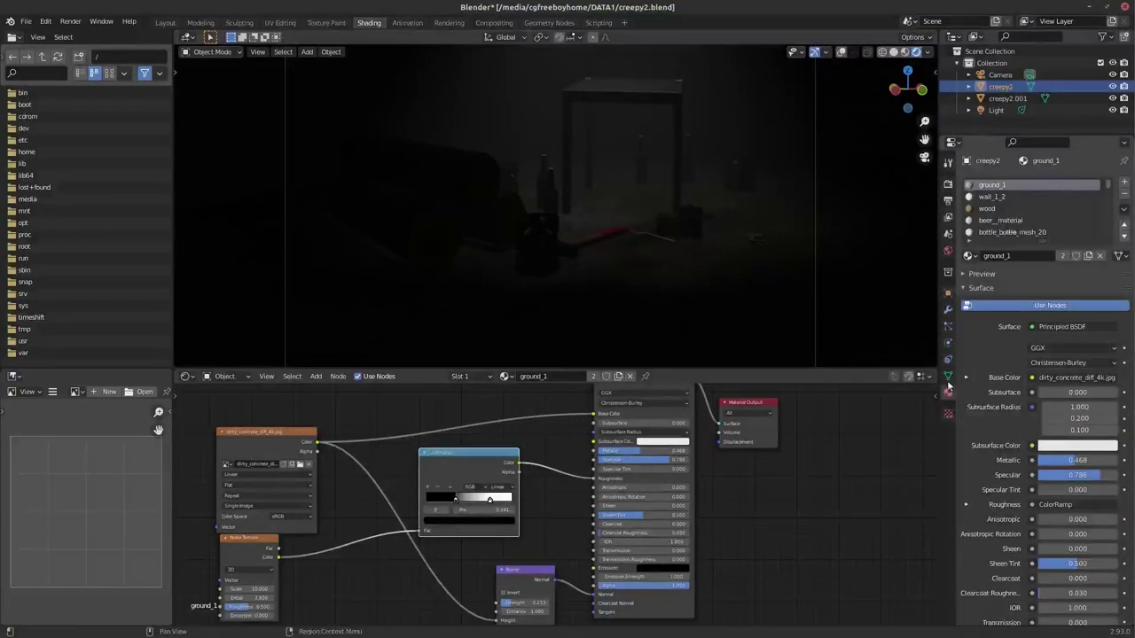
- Link the wood image texture into the wood material's Roughness and Specular, then save
click(987, 208)
key(g)
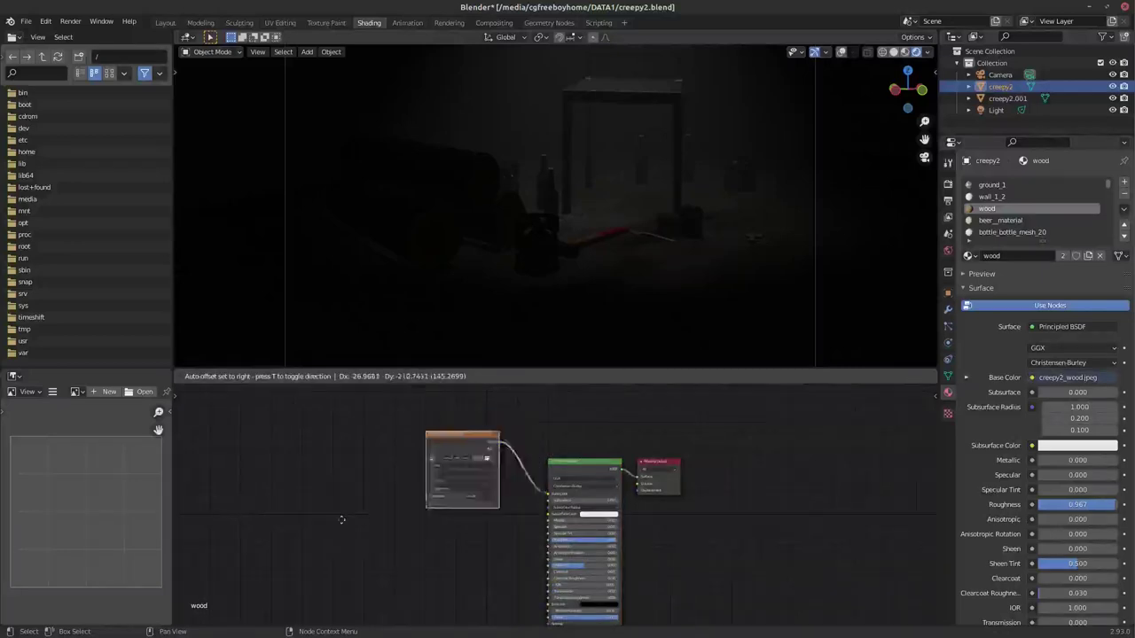
click(341, 520)
scroll(341, 519, up, 2)
scroll(341, 519, up, 1)
drag(307, 468, 543, 566)
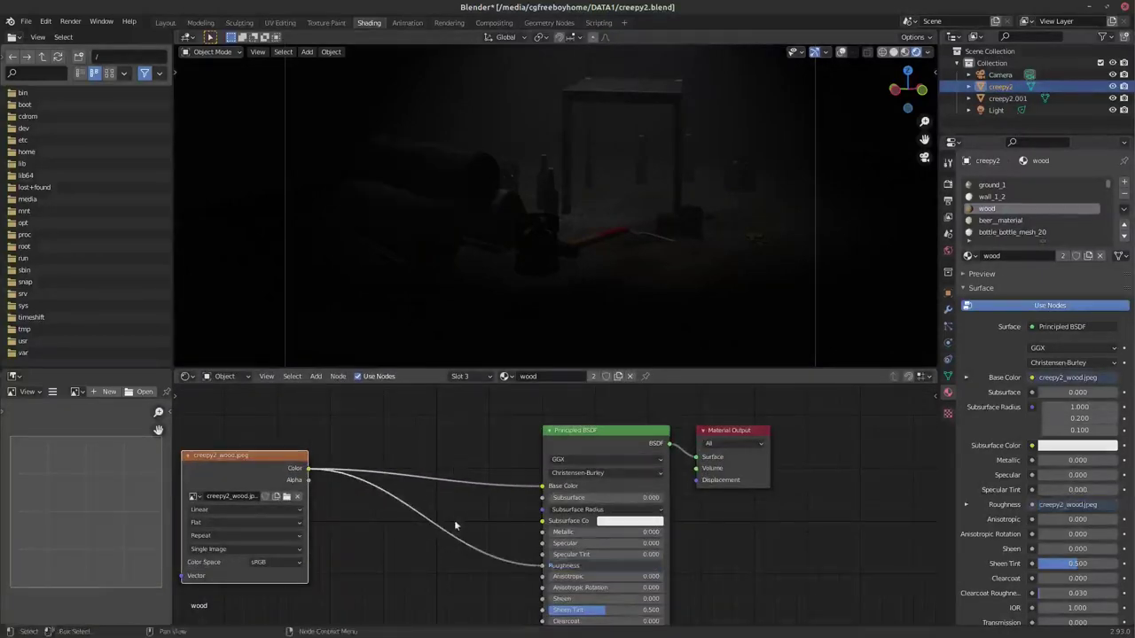
drag(308, 468, 542, 543)
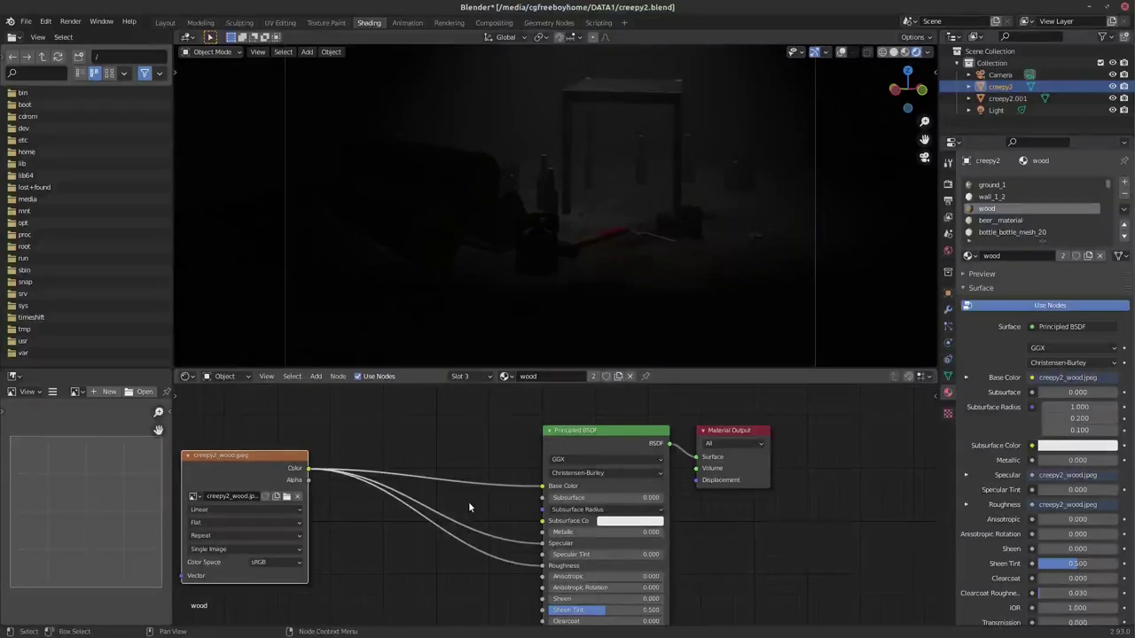
key(ctrl+s)
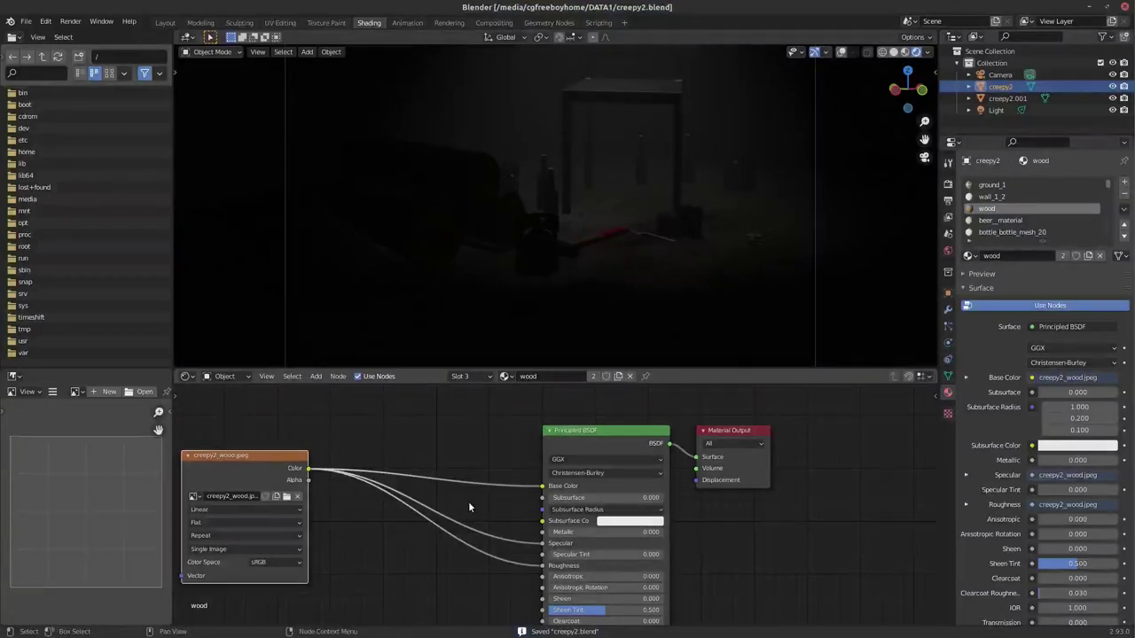
- In bottle_bottle_mesh_20, rearrange the nodes and link the bottle texture into Roughness and Specular
scroll(1005, 214, down, 2)
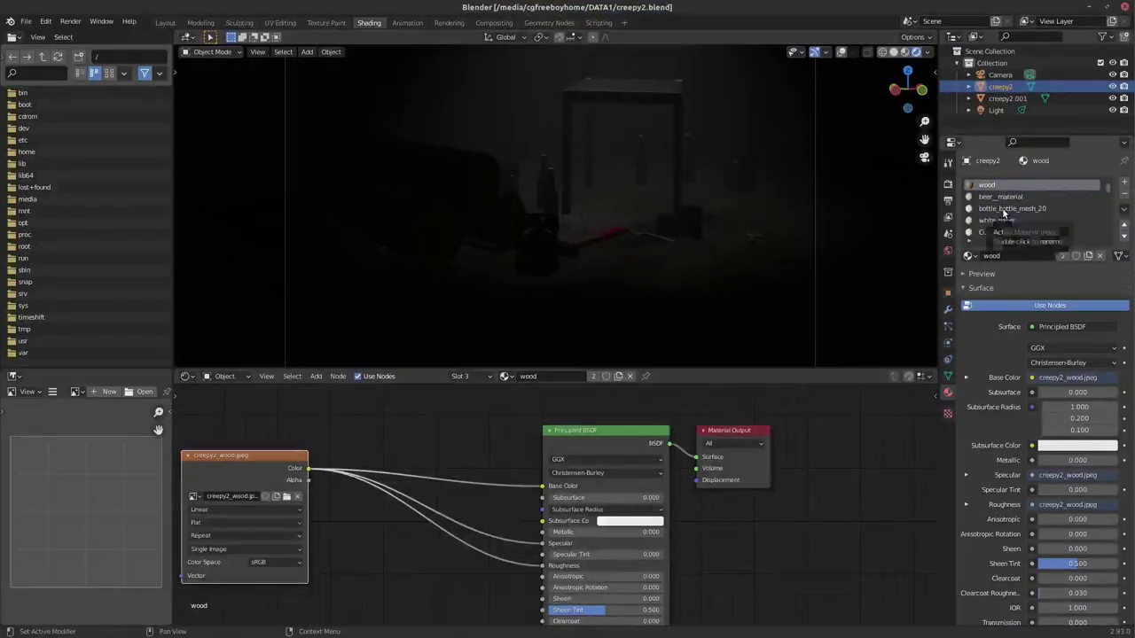
click(1005, 209)
scroll(429, 456, down, 4)
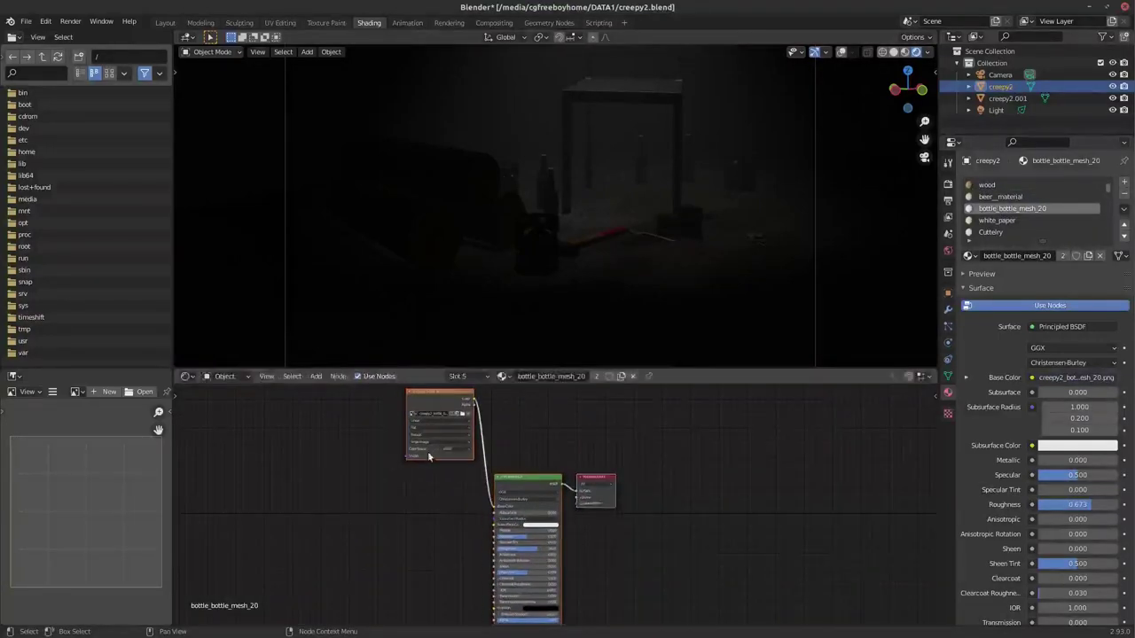
drag(429, 457, 411, 532)
scroll(411, 532, up, 4)
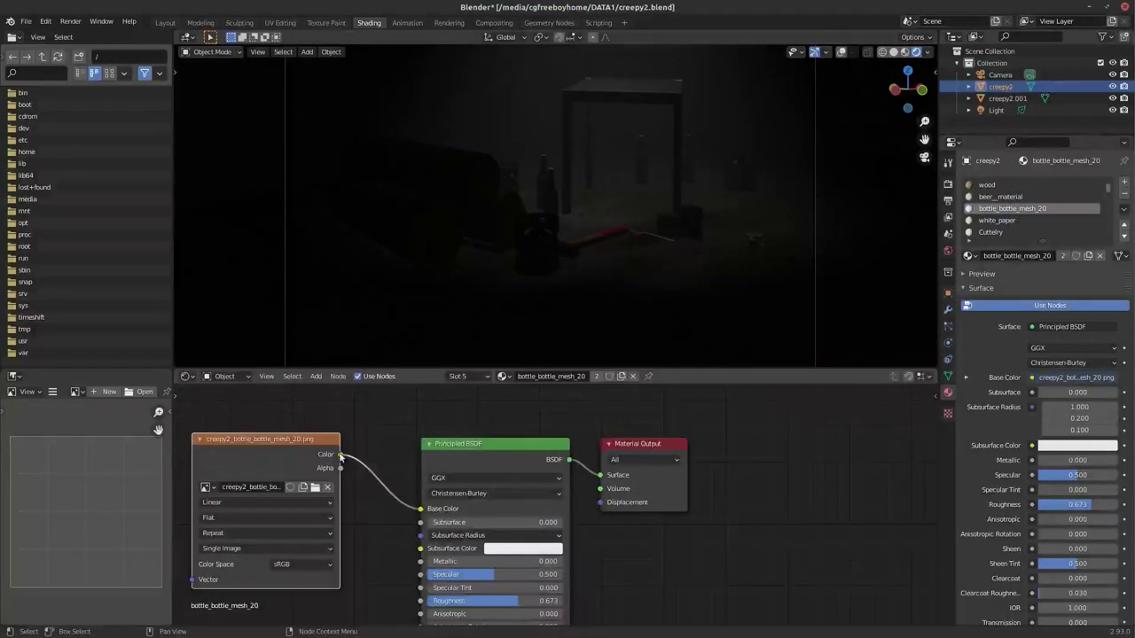
mouse_move(340, 456)
mouse_down()
mouse_move(608, 468)
mouse_move(602, 475)
mouse_up()
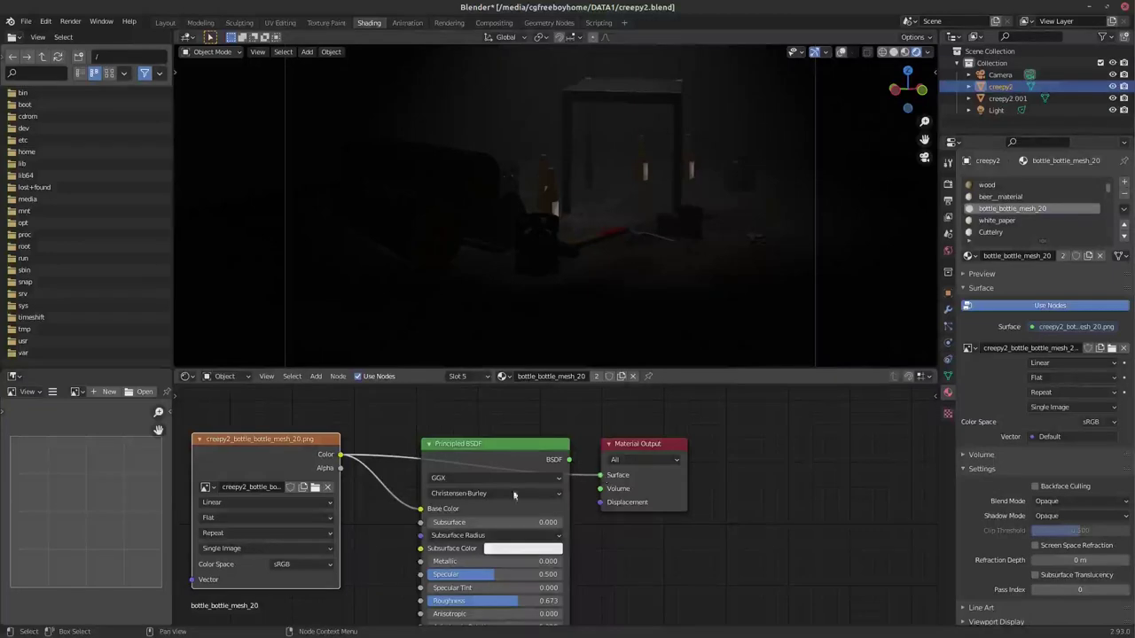
drag(491, 462, 502, 428)
drag(582, 426, 600, 475)
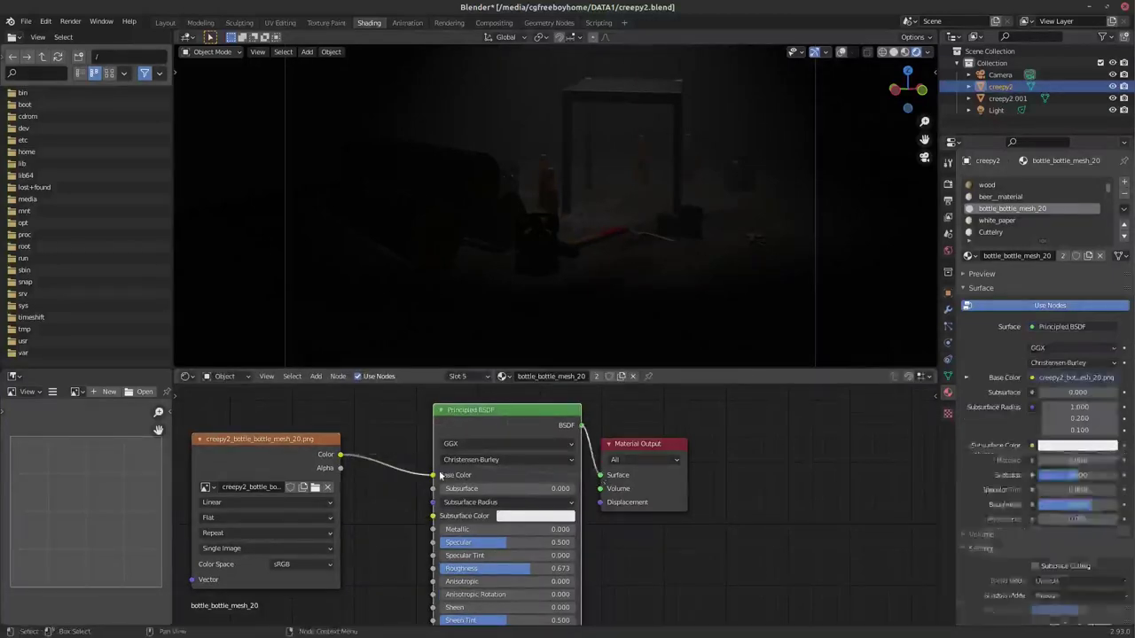
drag(340, 455, 433, 568)
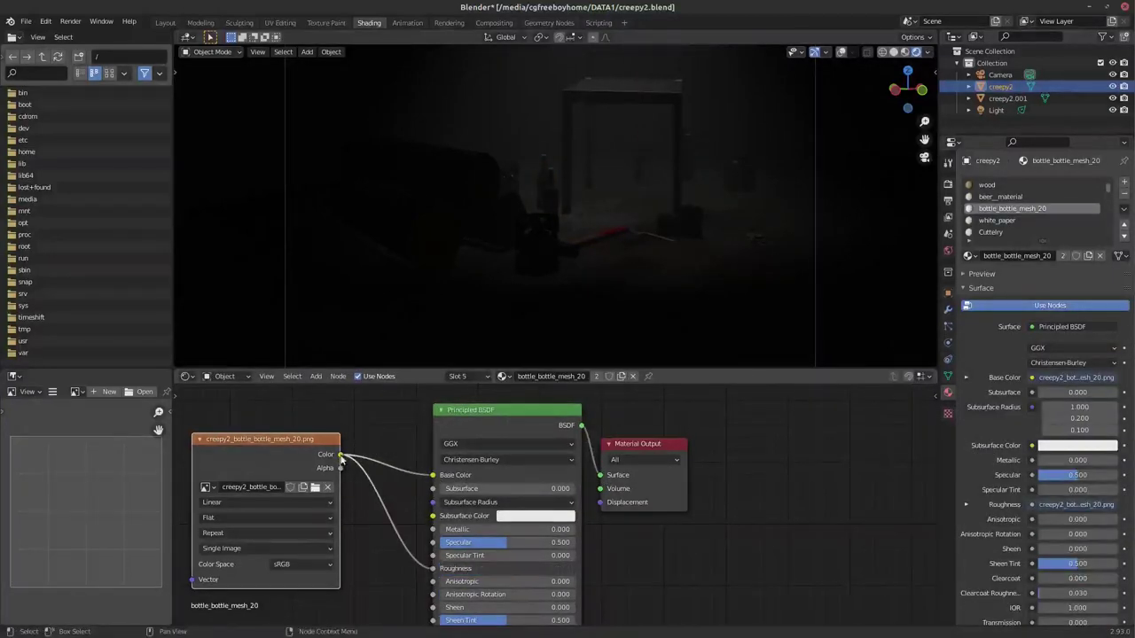
mouse_move(342, 457)
mouse_down()
mouse_move(431, 541)
mouse_move(427, 550)
mouse_up()
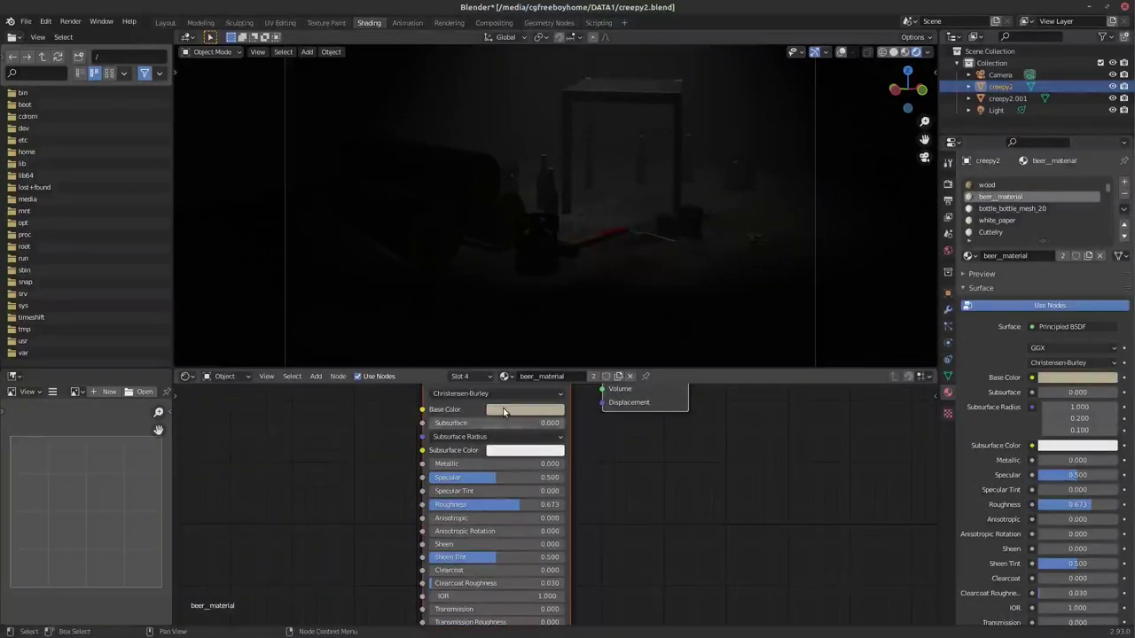
- Set beer_material's Metallic to 0.233, then select the white_paper material
click(524, 409)
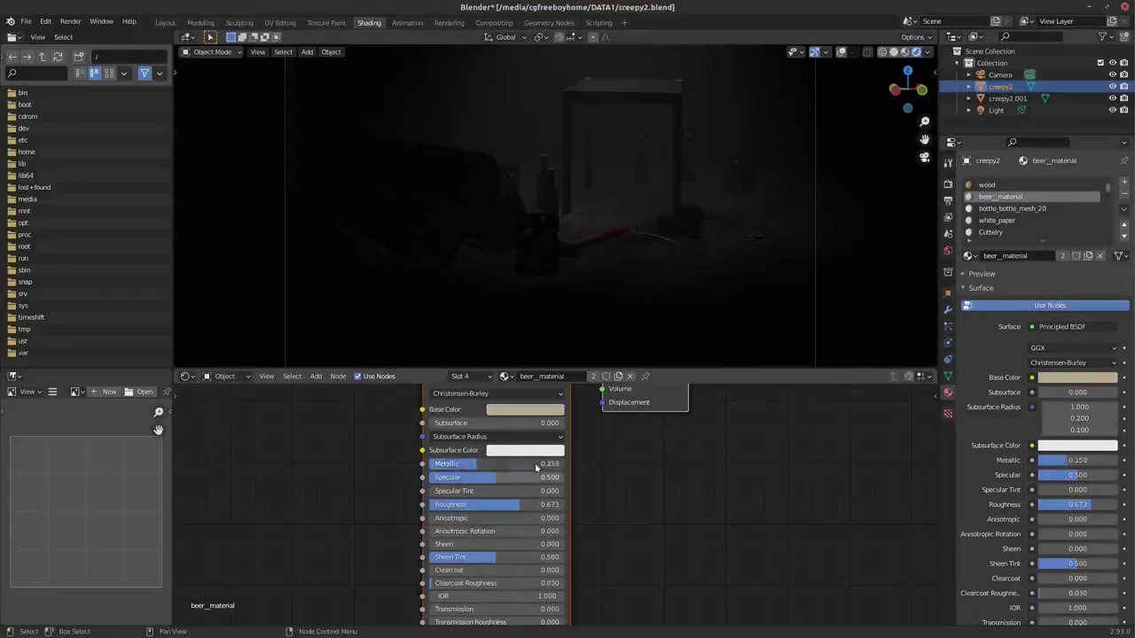
click(996, 220)
scroll(997, 234, down, 3)
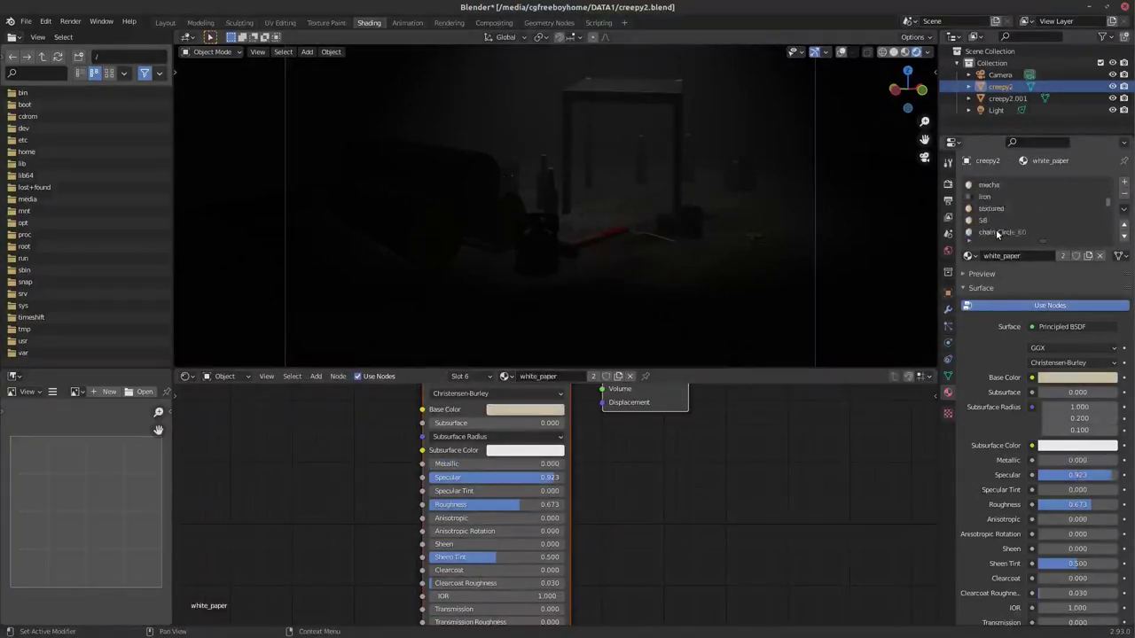
- Make the light material an Emission shader with Strength 7
click(998, 234)
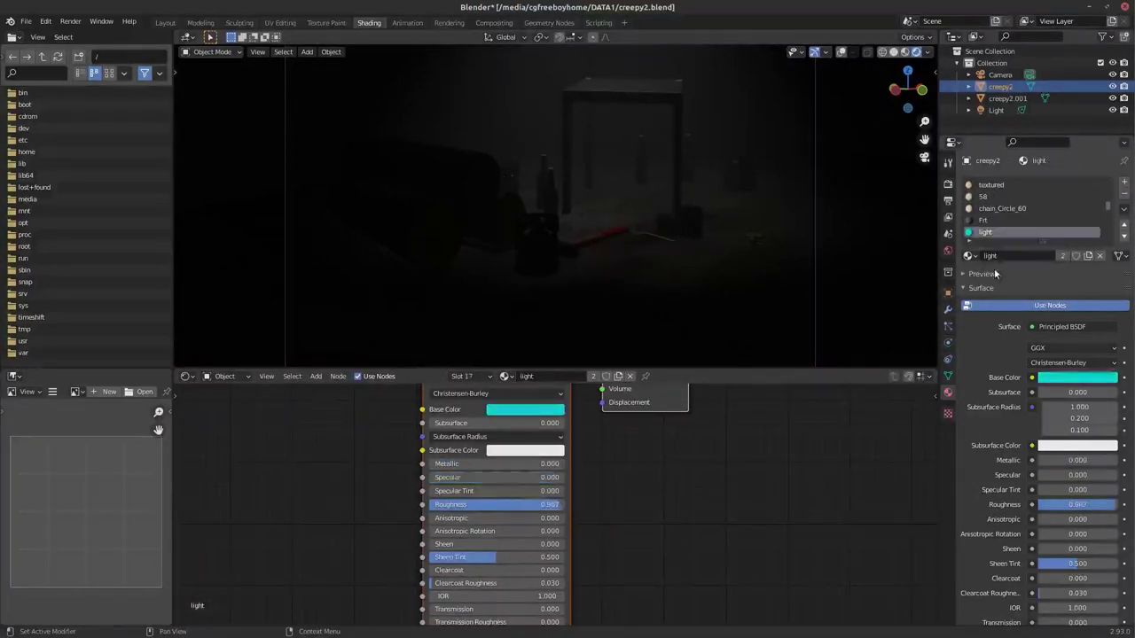
click(1053, 327)
click(985, 406)
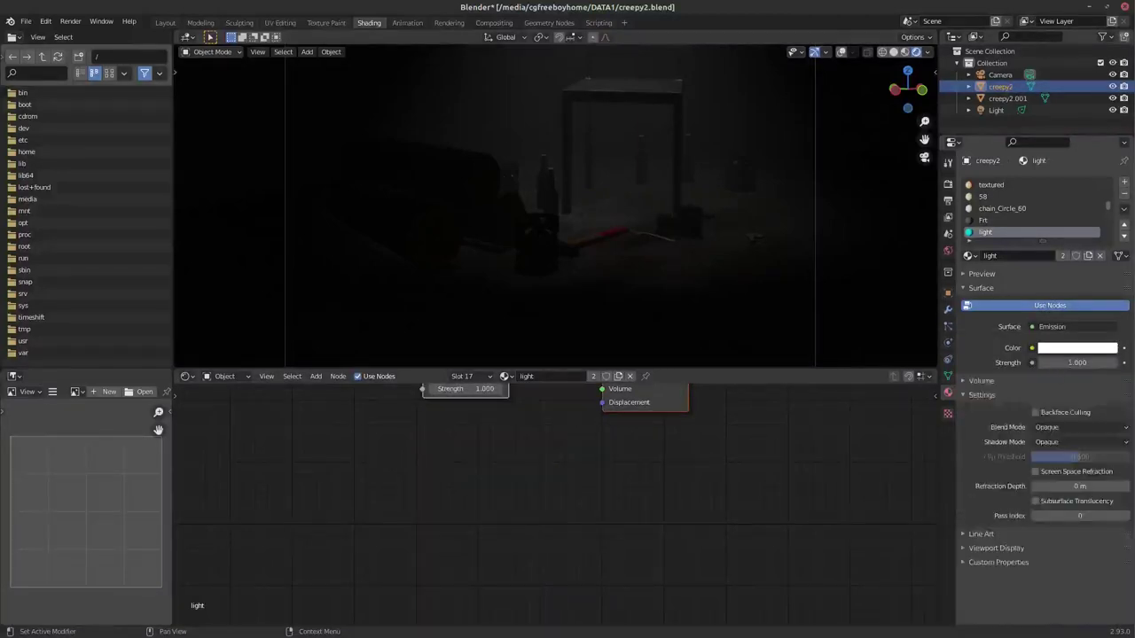
key(ctrl+a)
text(7)
key(Return)
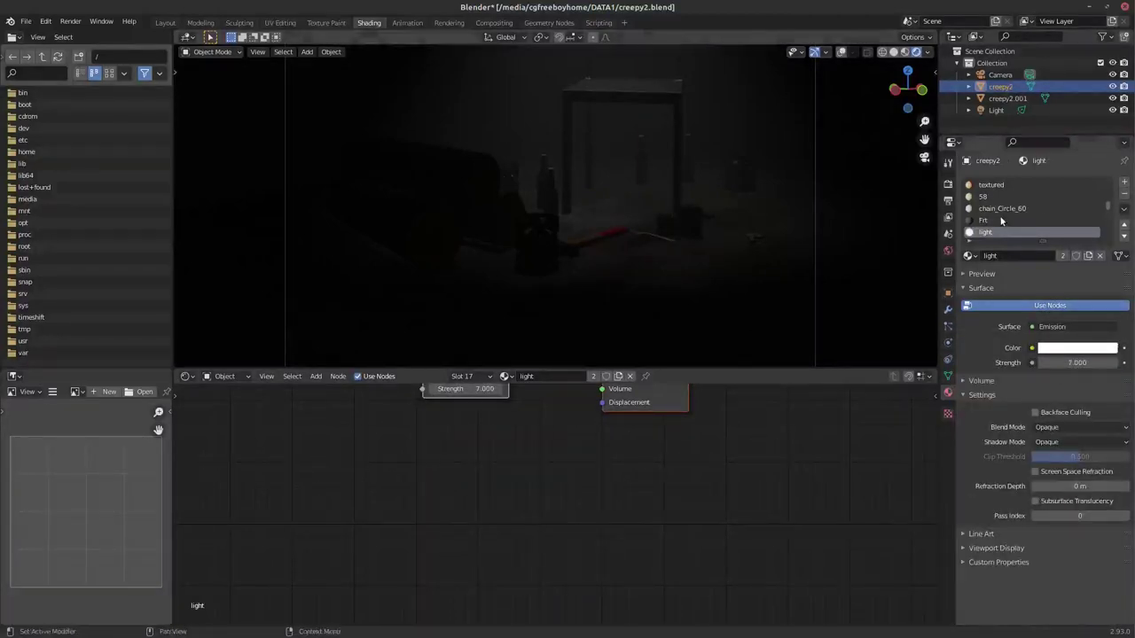
- Scroll the material slot list and select the wall_1_2 material
scroll(1002, 221, up, 3)
scroll(1001, 221, down, 4)
scroll(1002, 221, up, 8)
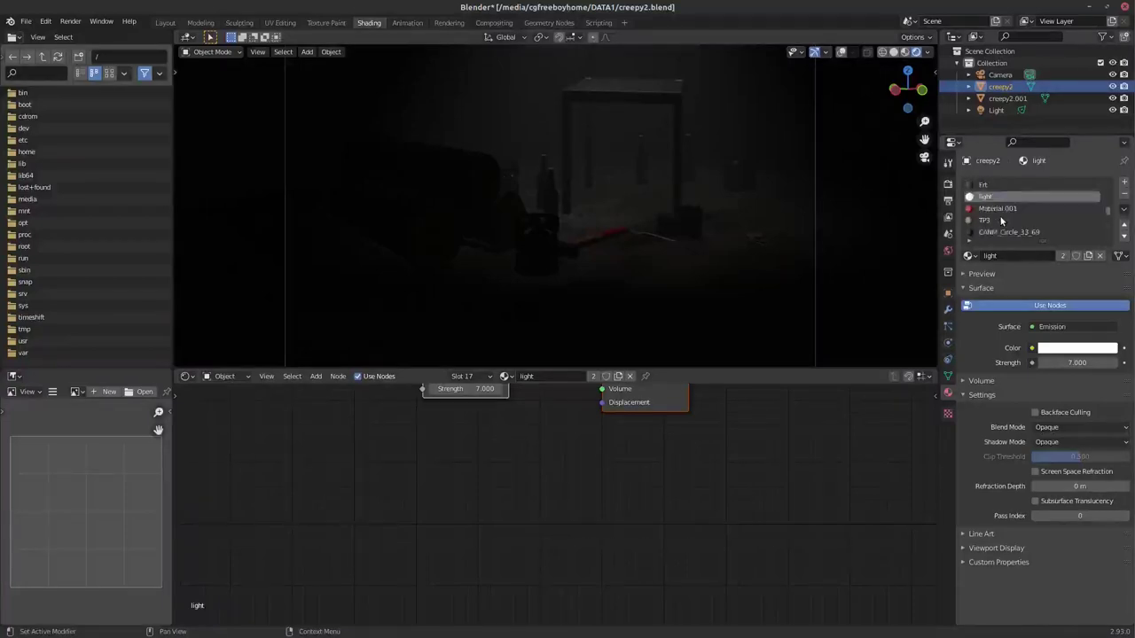
scroll(1000, 205, up, 2)
scroll(1001, 205, up, 3)
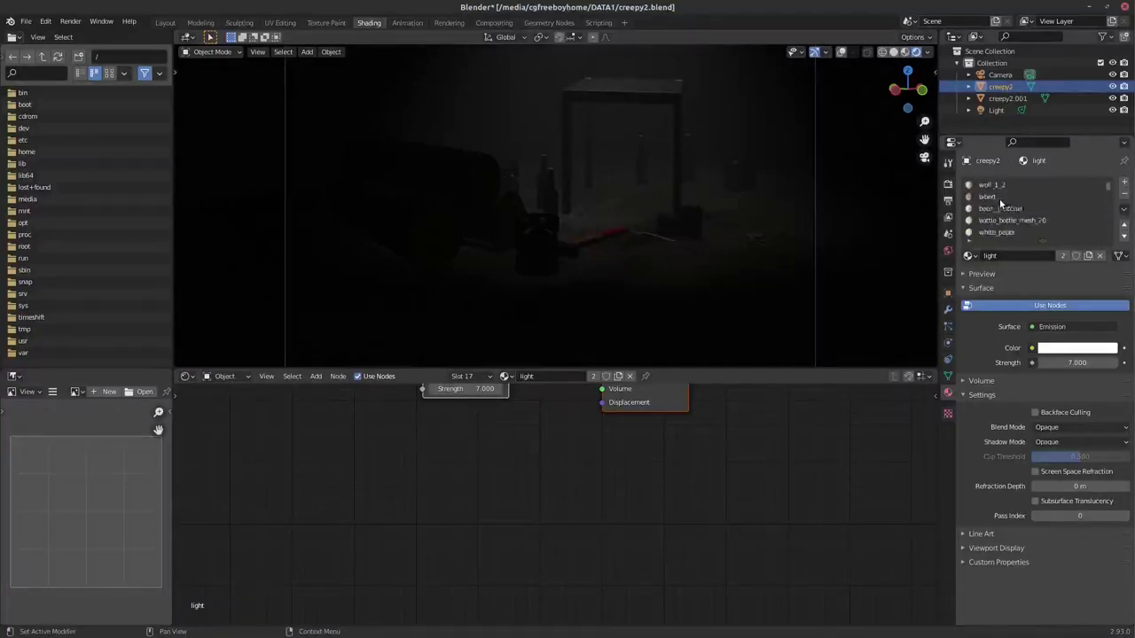
click(1000, 196)
- Drive wall_1_2's Base Color with an Image Texture node and browse to the texture folder
click(1032, 376)
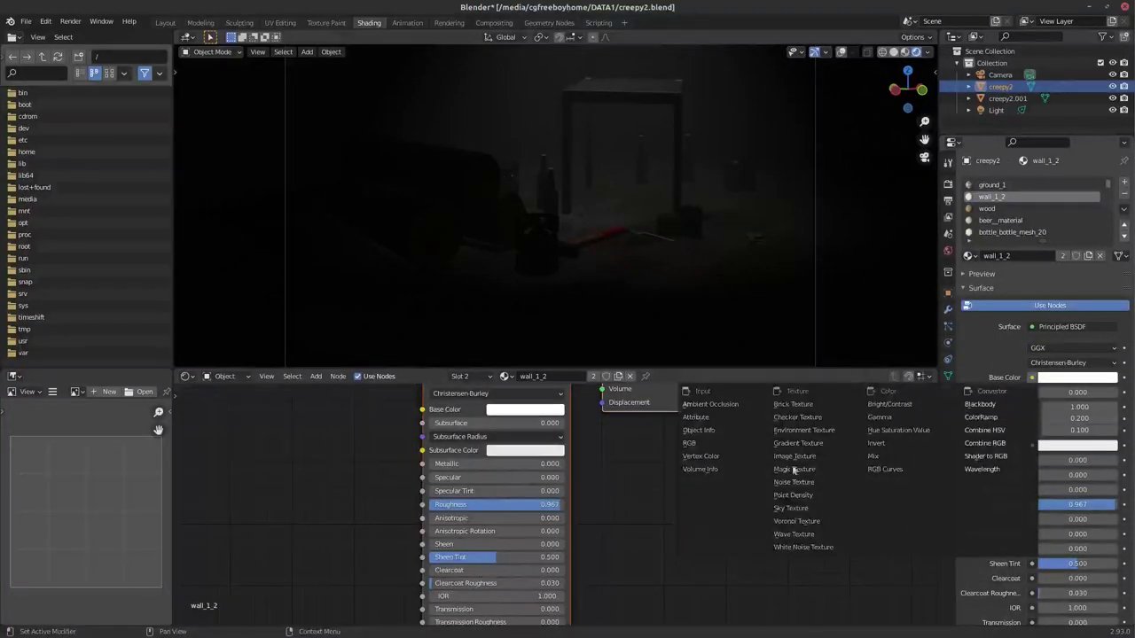
click(787, 481)
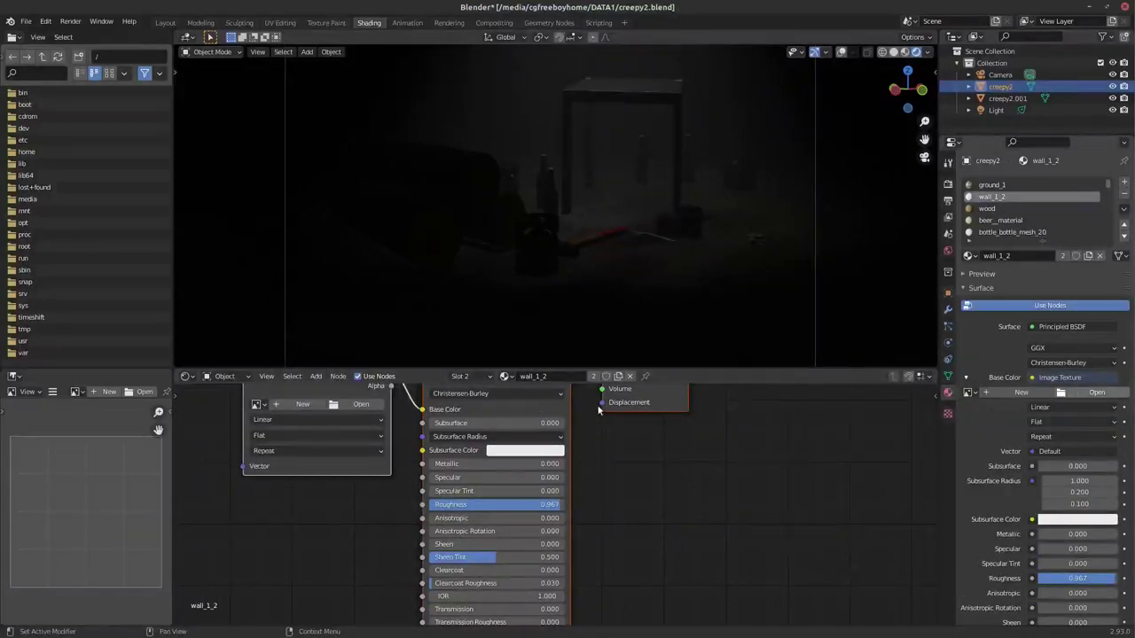
click(361, 405)
click(289, 404)
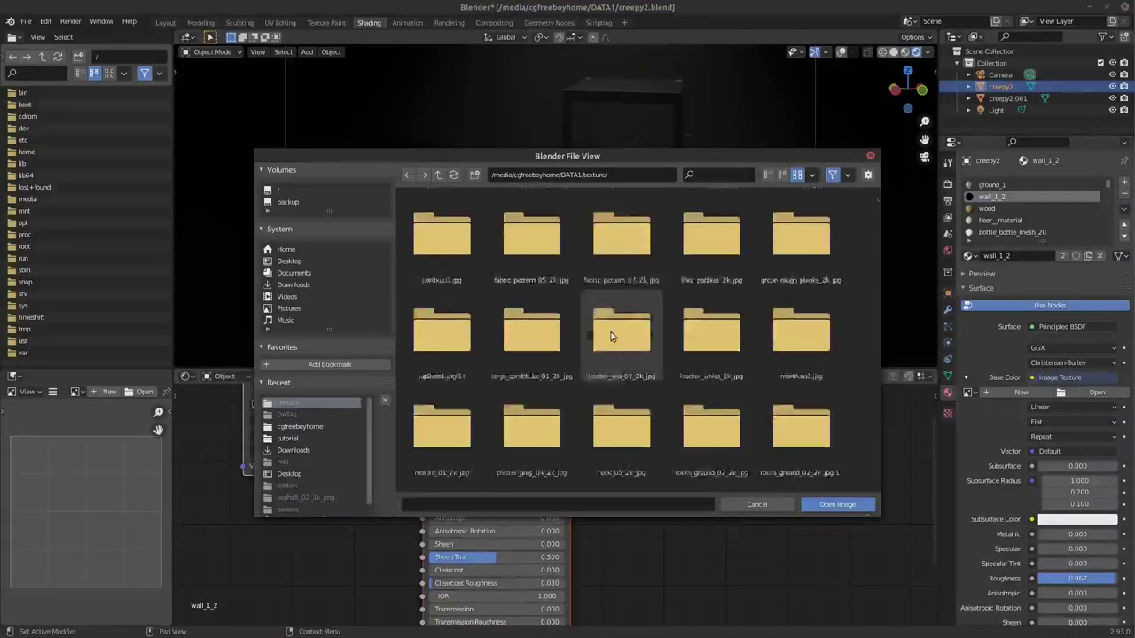
- Choose the TexturesCom FloorsMedieval0022 image and load it into the Image Texture node
scroll(608, 333, down, 2)
scroll(605, 333, down, 5)
scroll(605, 333, down, 5)
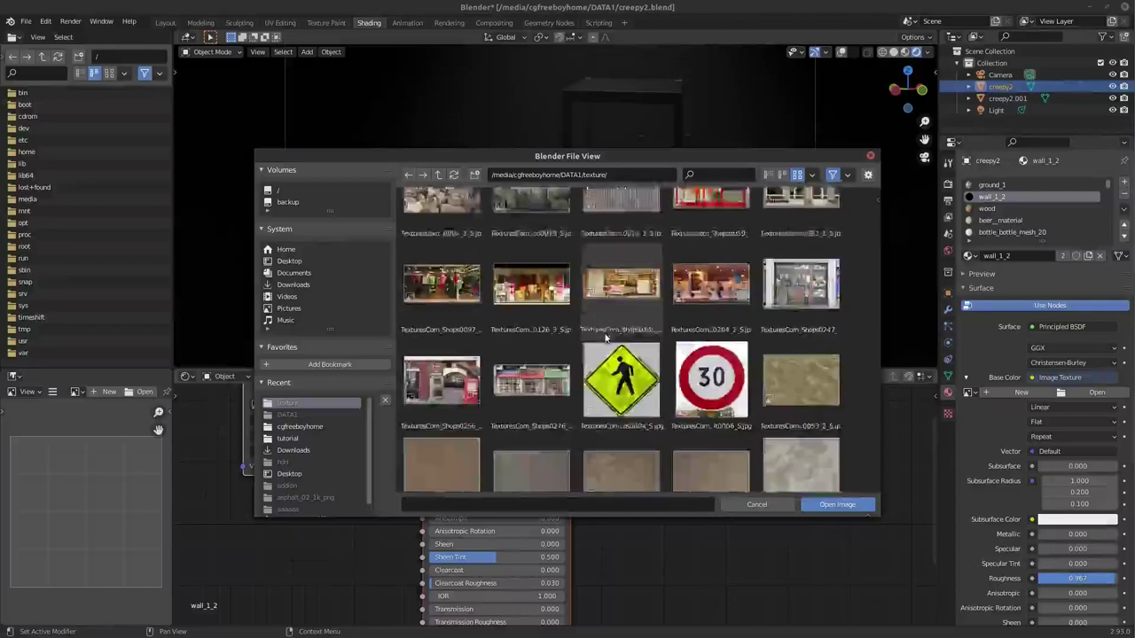
scroll(605, 334, down, 5)
scroll(605, 333, down, 5)
scroll(606, 337, up, 5)
scroll(605, 337, up, 5)
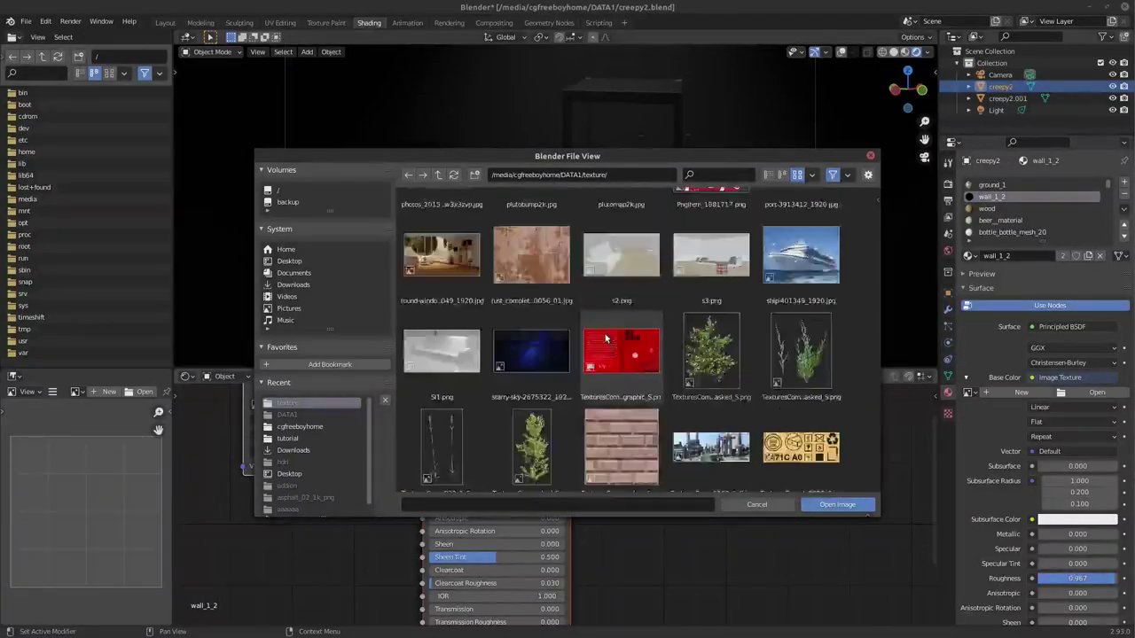
scroll(606, 337, up, 5)
scroll(606, 337, up, 5)
scroll(605, 337, down, 5)
scroll(605, 333, down, 5)
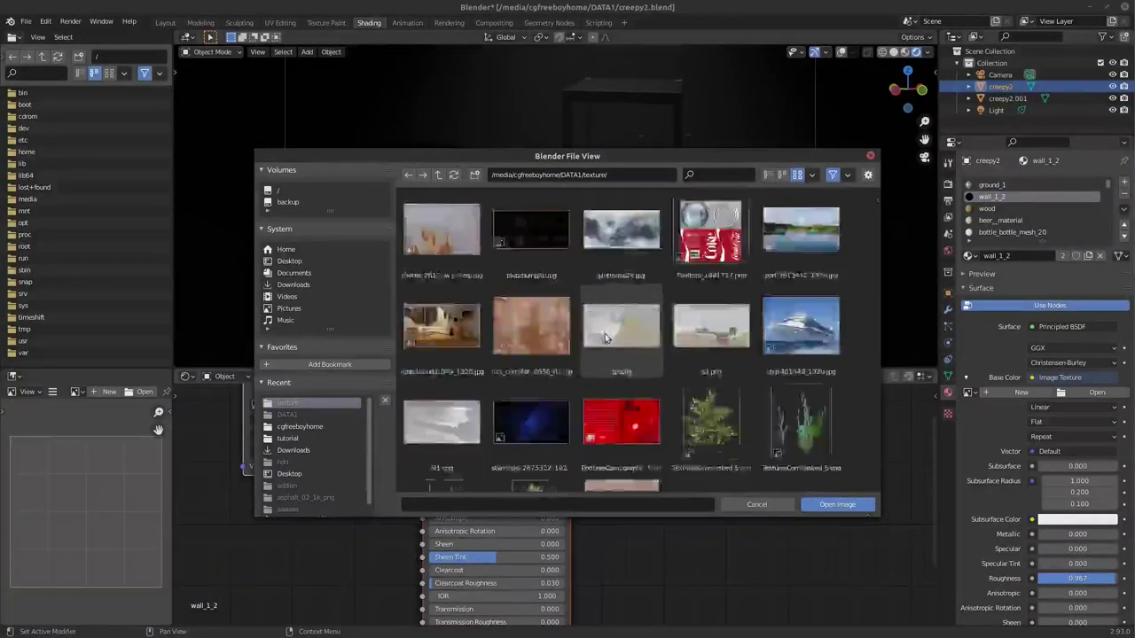
scroll(605, 334, down, 5)
scroll(612, 324, down, 3)
click(619, 311)
click(837, 504)
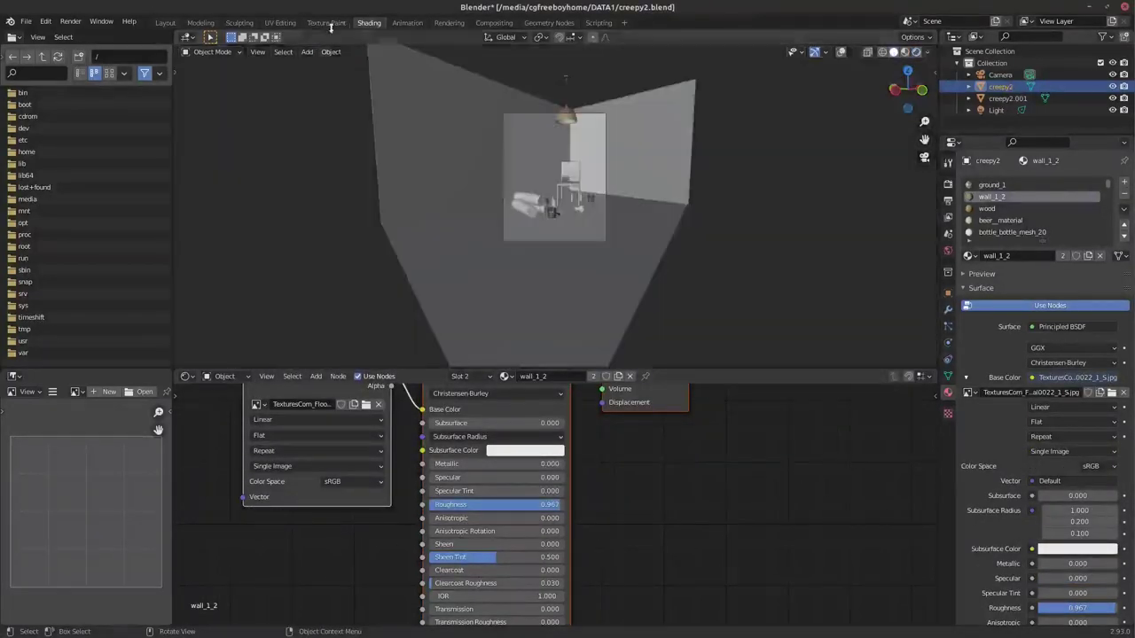
- In the UV Editing workspace, view the room through the camera with material preview
click(280, 23)
key(KP_0)
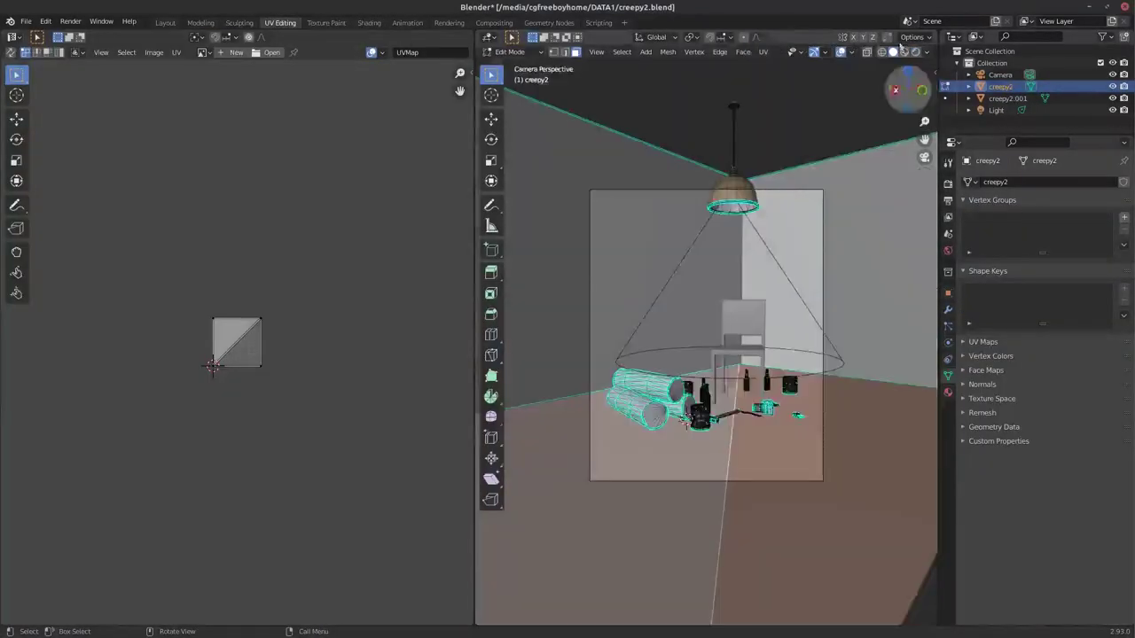
key(z)
key(Tab)
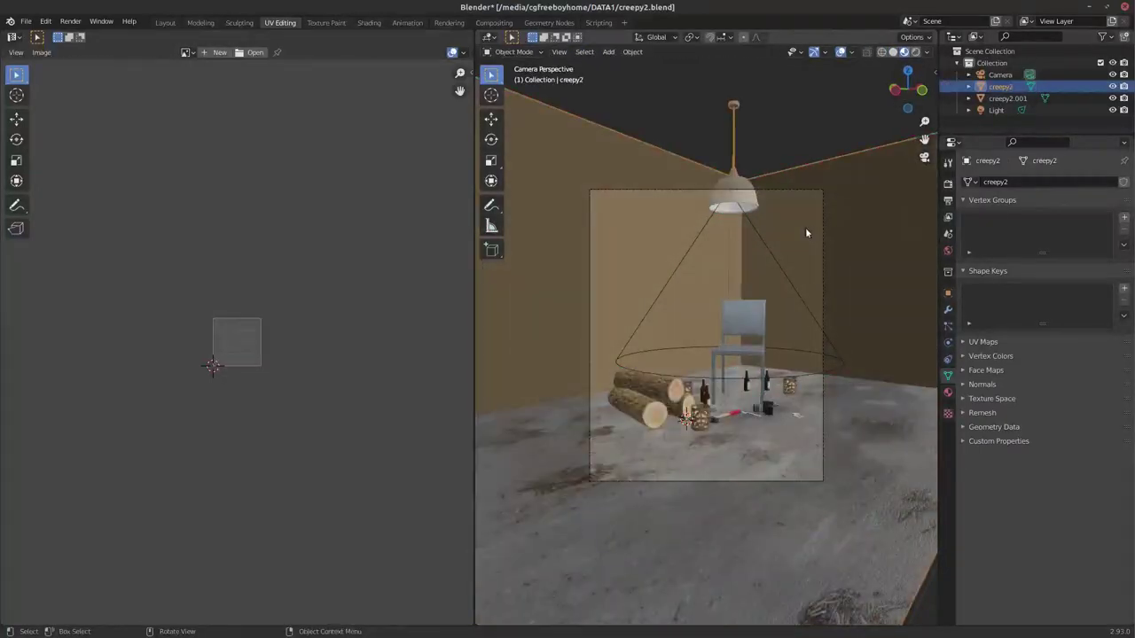
click(950, 395)
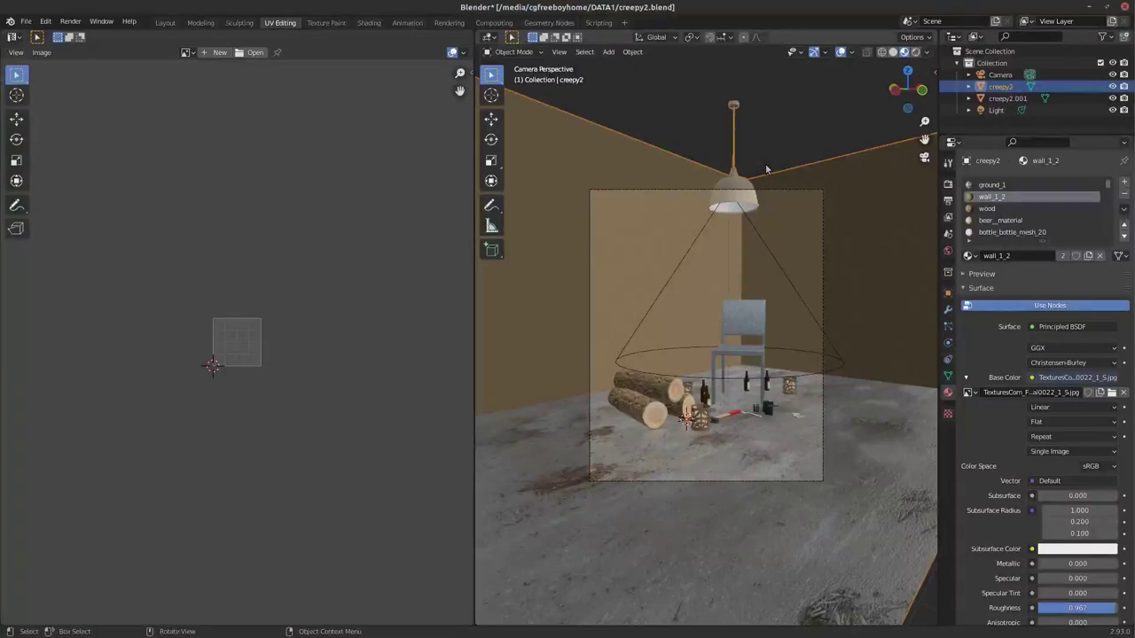
- Select all room faces in Edit Mode and project their UVs from the camera view
key(Tab)
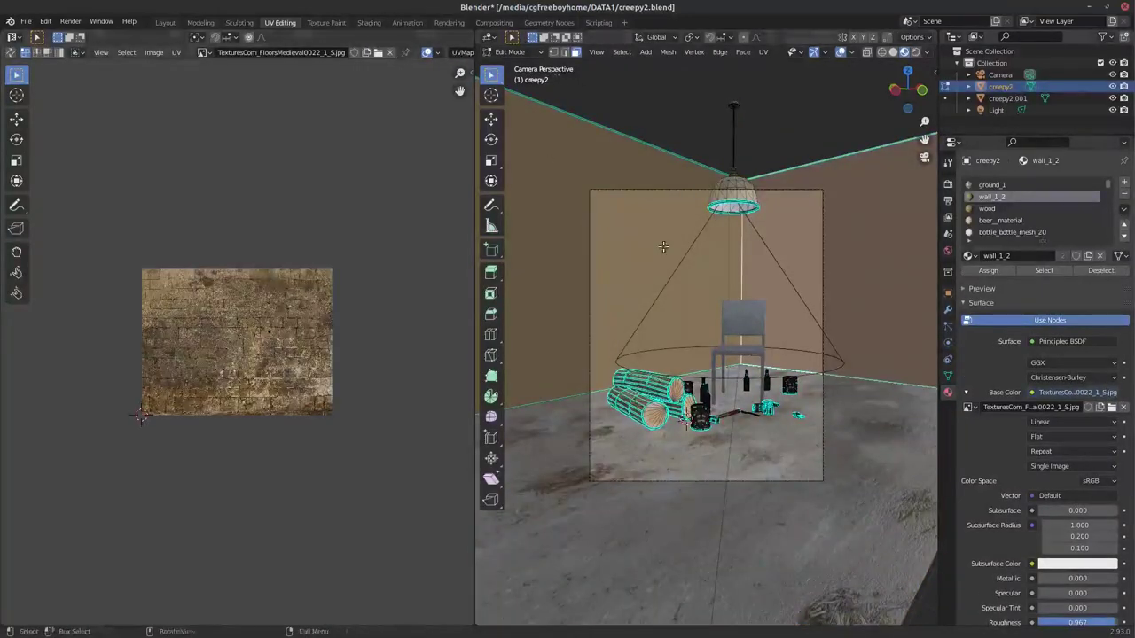
key(a)
key(u)
click(818, 157)
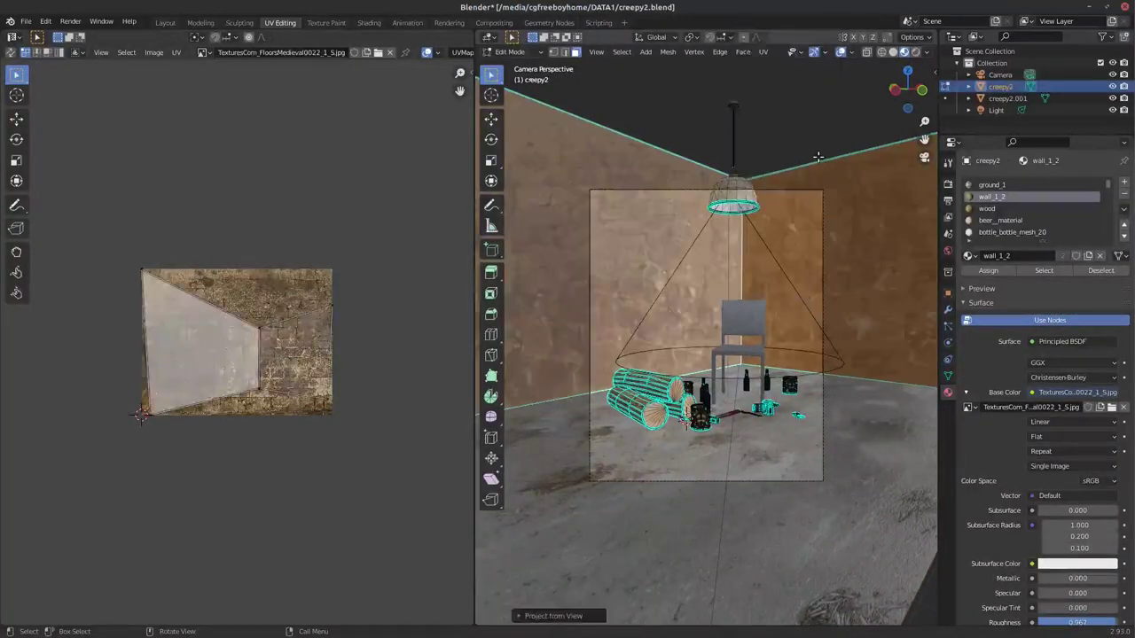
- Re-project a wall's UVs from the side view, then the room's from the front view
click(885, 242)
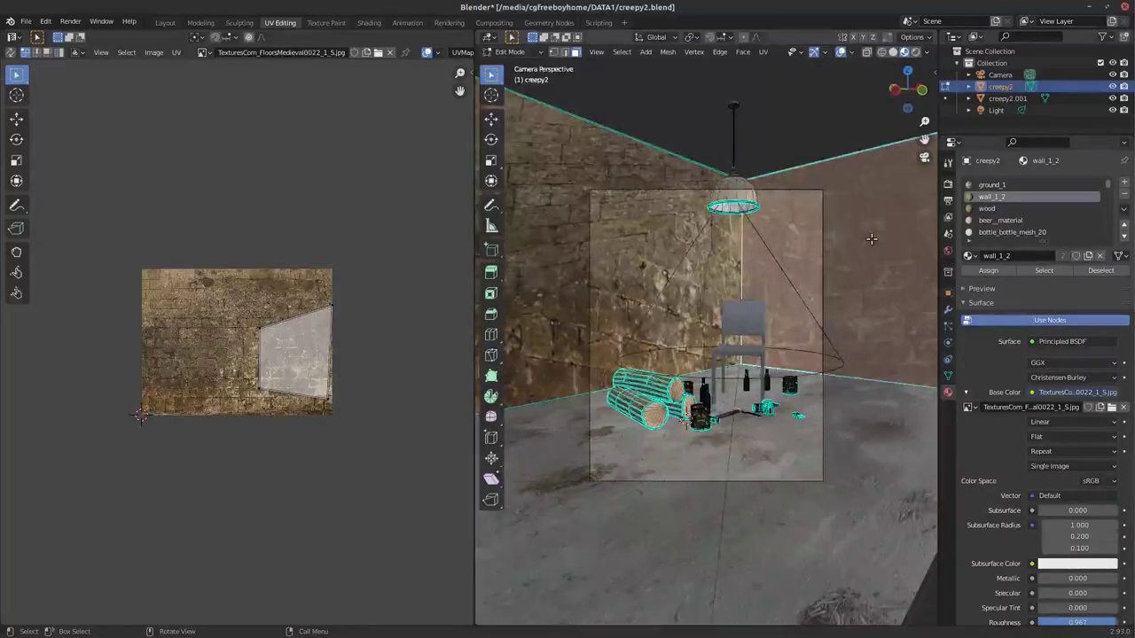
key(KP_3)
key(u)
click(856, 231)
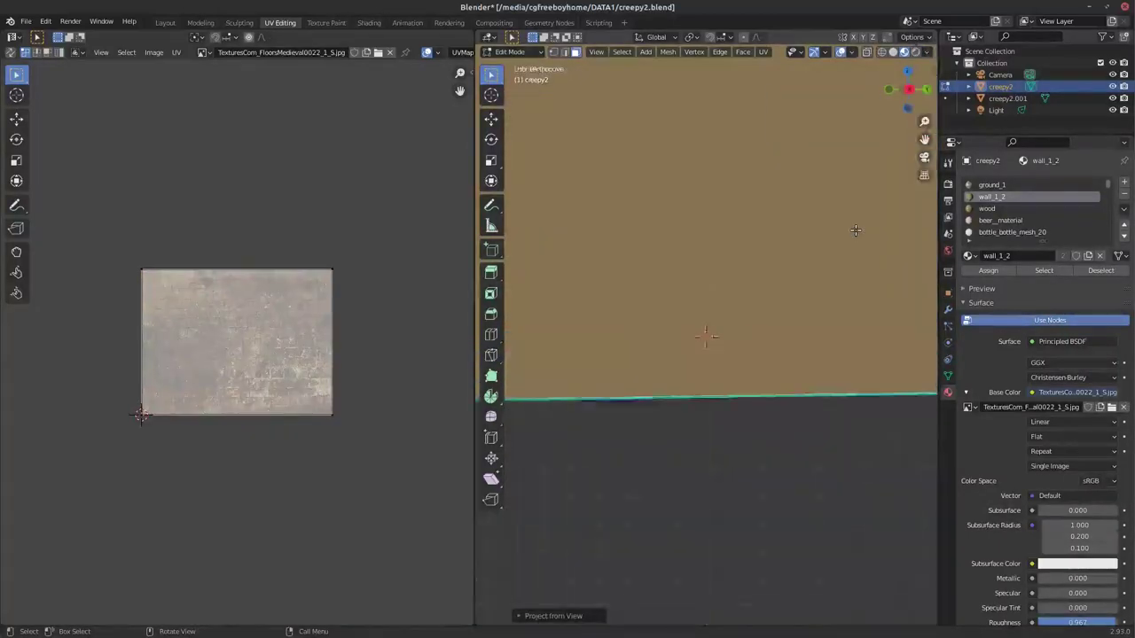
middle_drag(856, 231, 621, 266)
key(KP_1)
key(u)
click(534, 215)
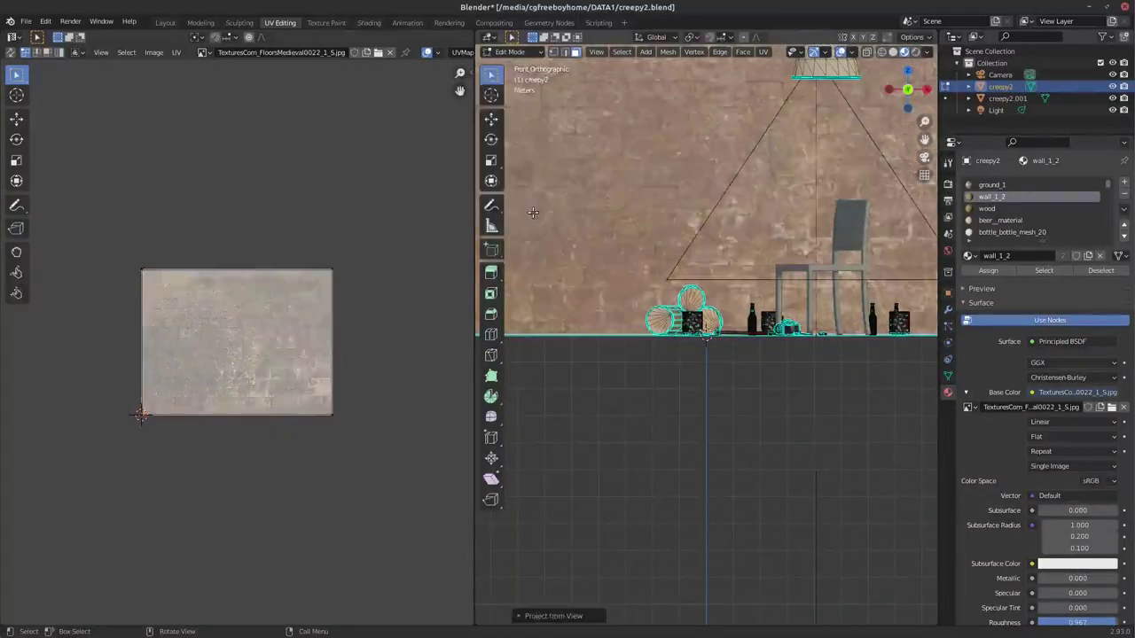
- Return to the camera view in the Layout workspace and save creepy2.blend
key(KP_0)
click(165, 22)
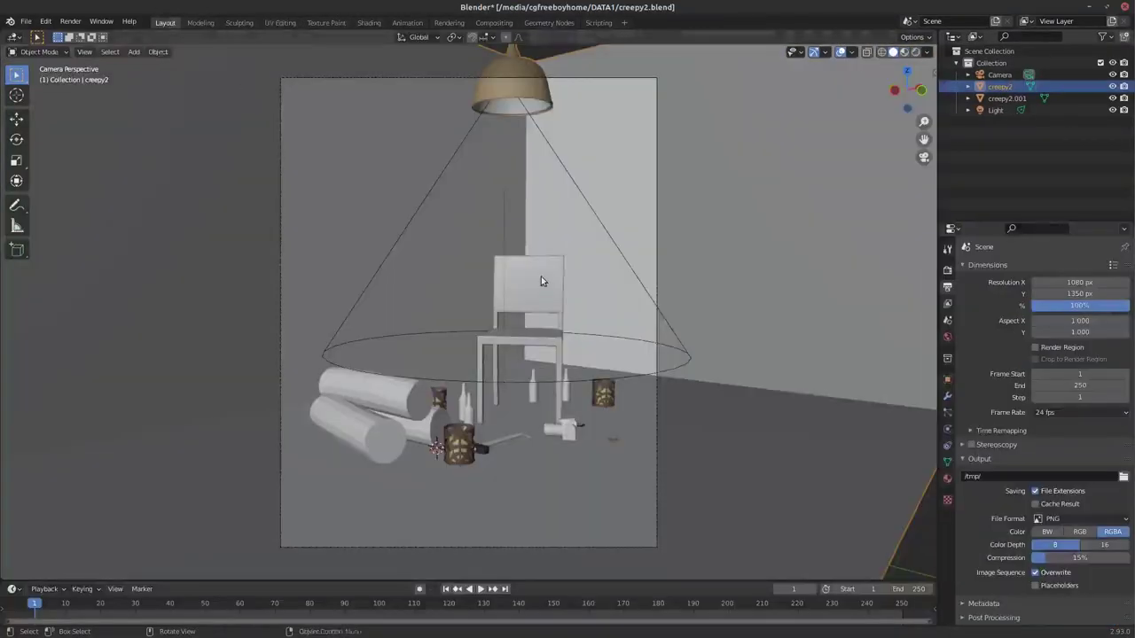
key(ctrl+s)
- Preview the rendered lighting without overlays, then return to solid shading off-camera
key(z)
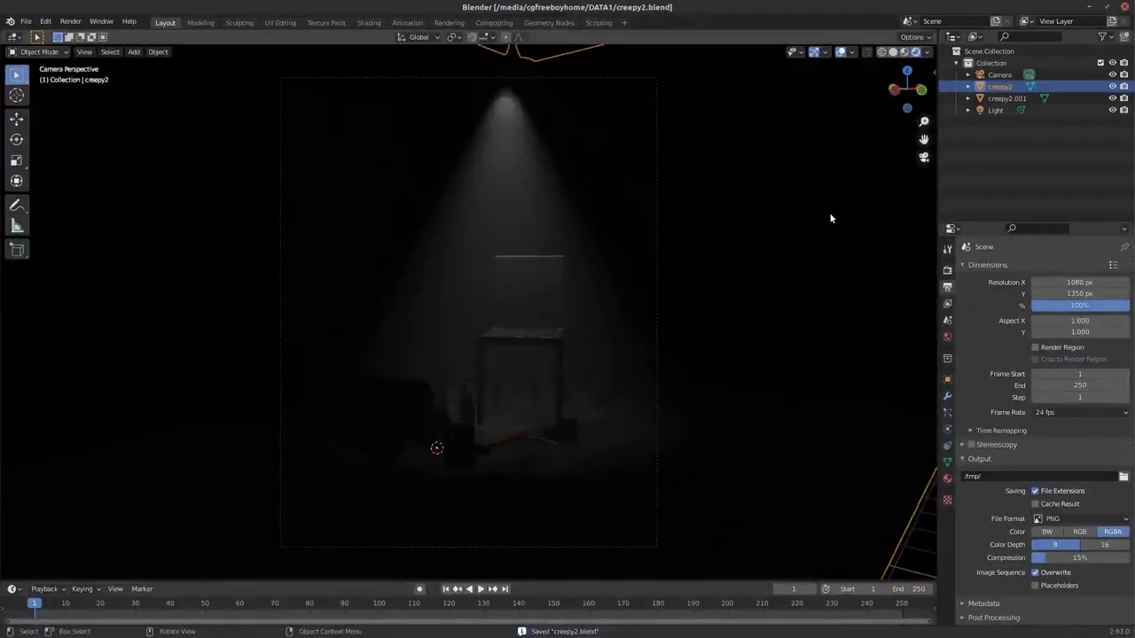
click(841, 52)
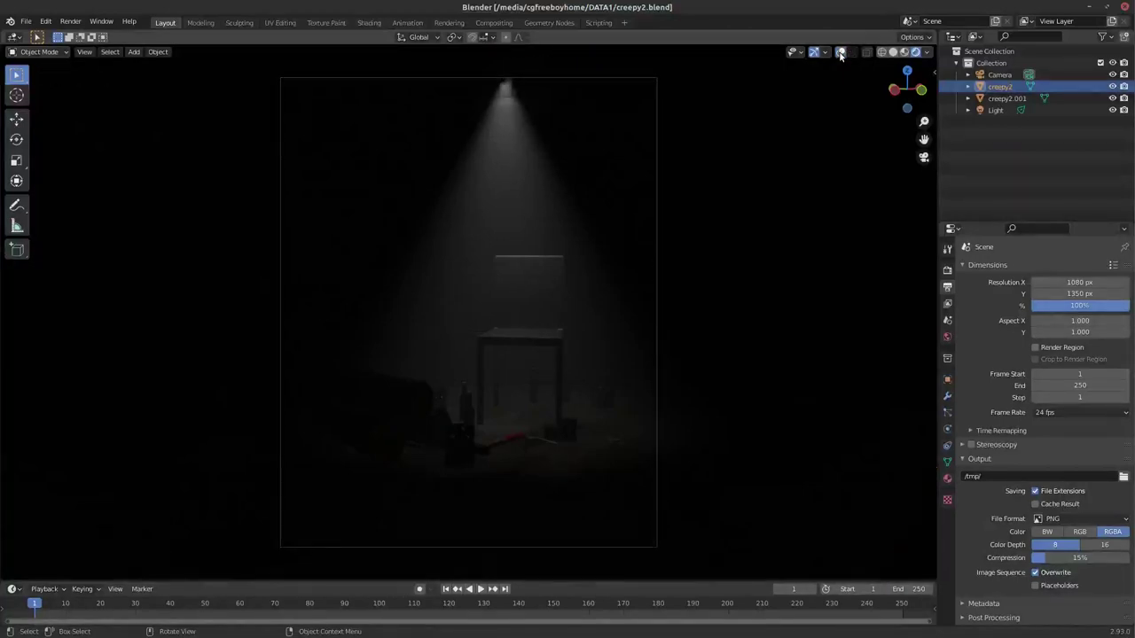
click(841, 52)
click(893, 51)
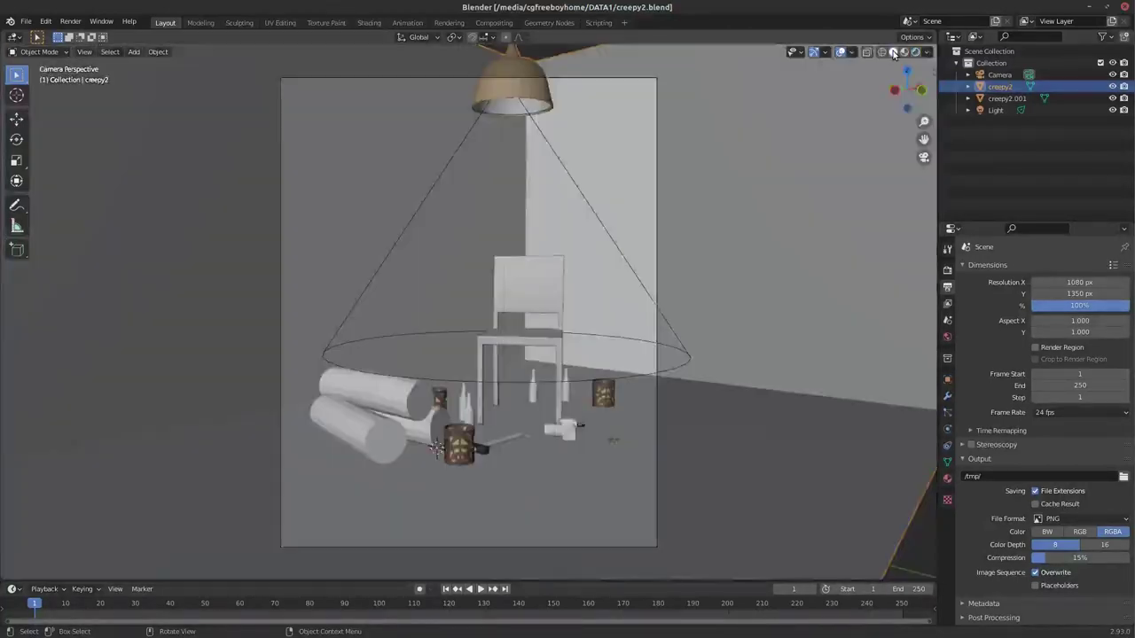
drag(904, 92, 66, 104)
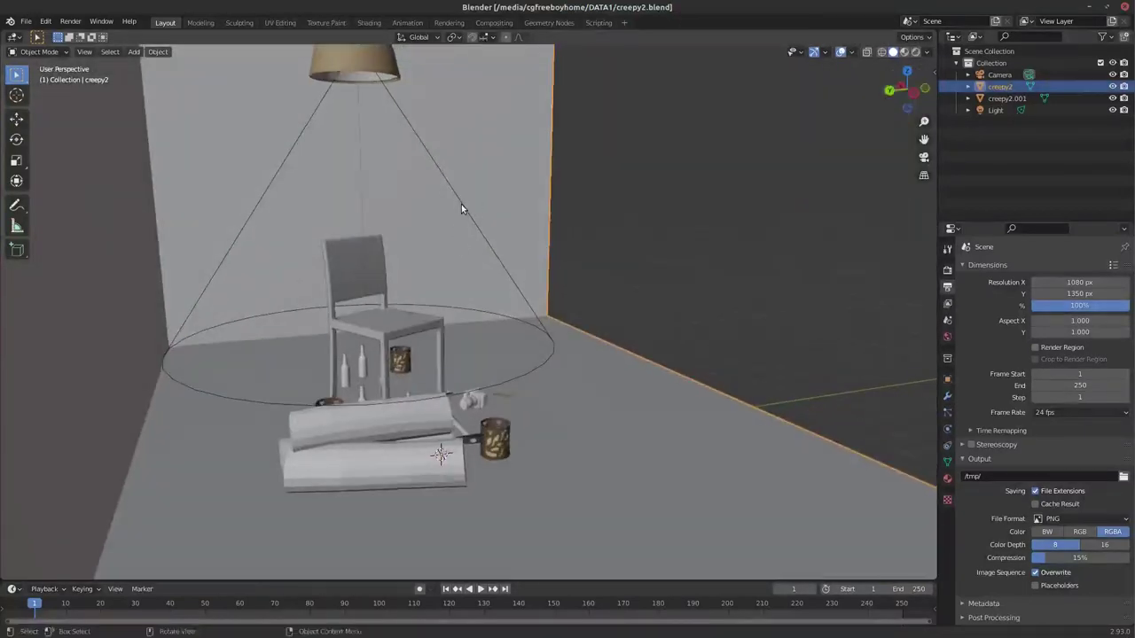
- Enable Show Cone on the spotlight and lower its Blend to 0.590
click(461, 204)
click(947, 429)
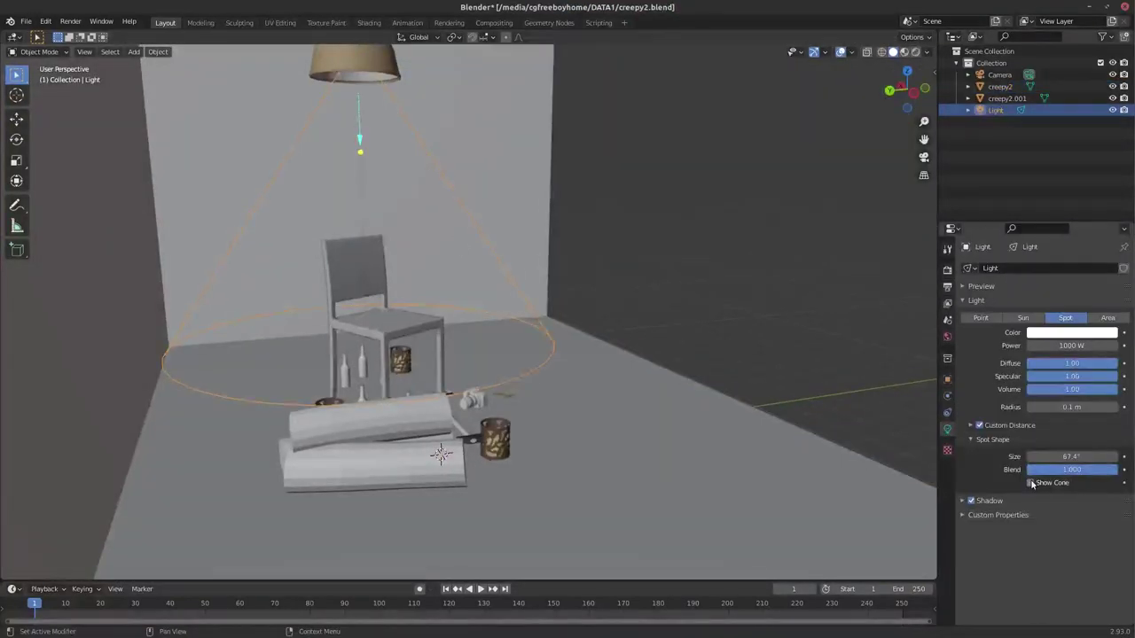
click(1030, 483)
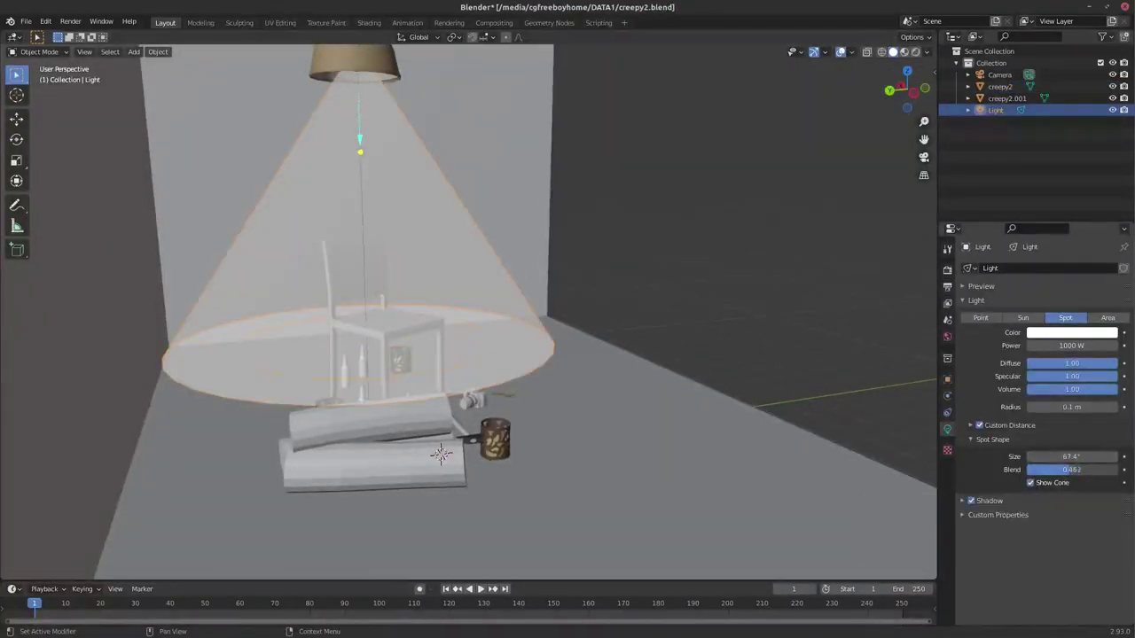
drag(1087, 469, 1073, 469)
click(989, 500)
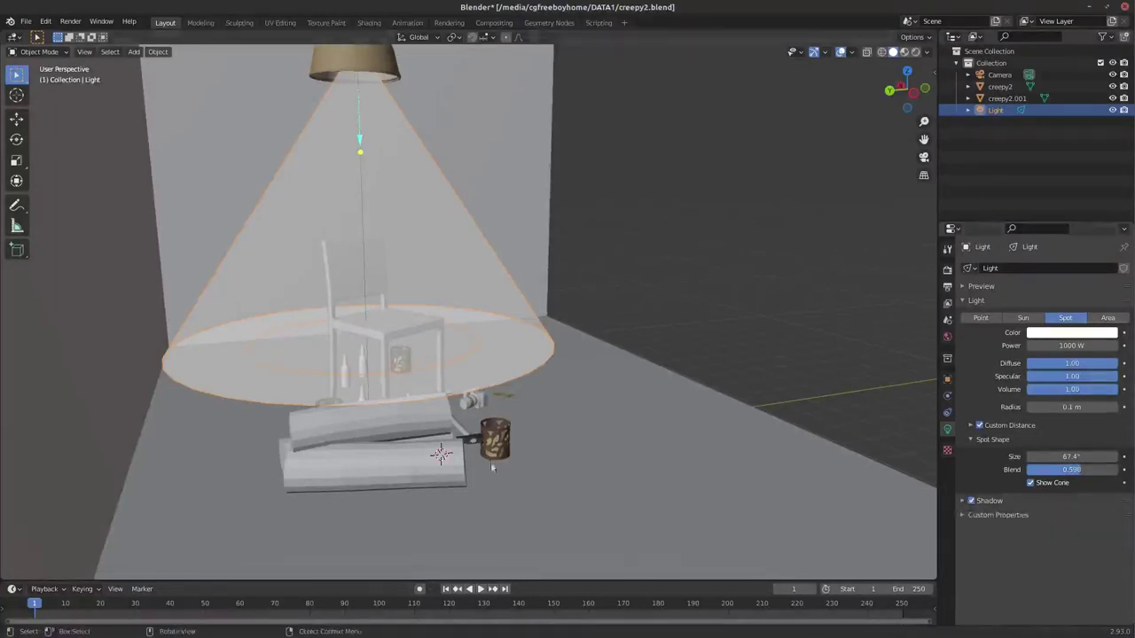
click(989, 500)
key(shift+a)
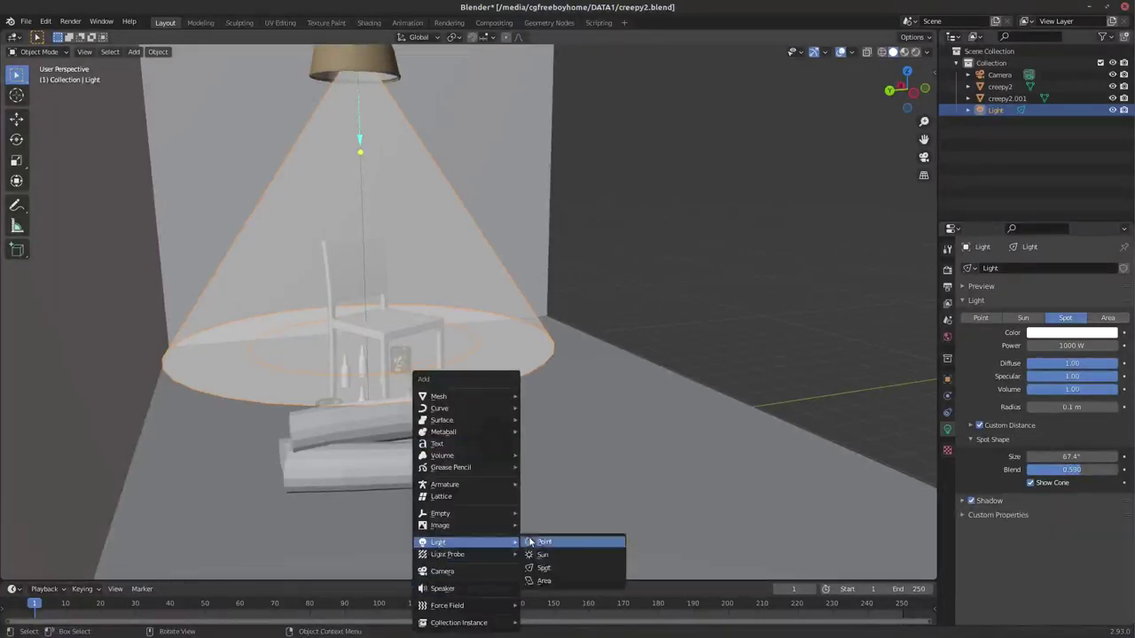
- Add a point light and position it down inside the lantern
click(549, 541)
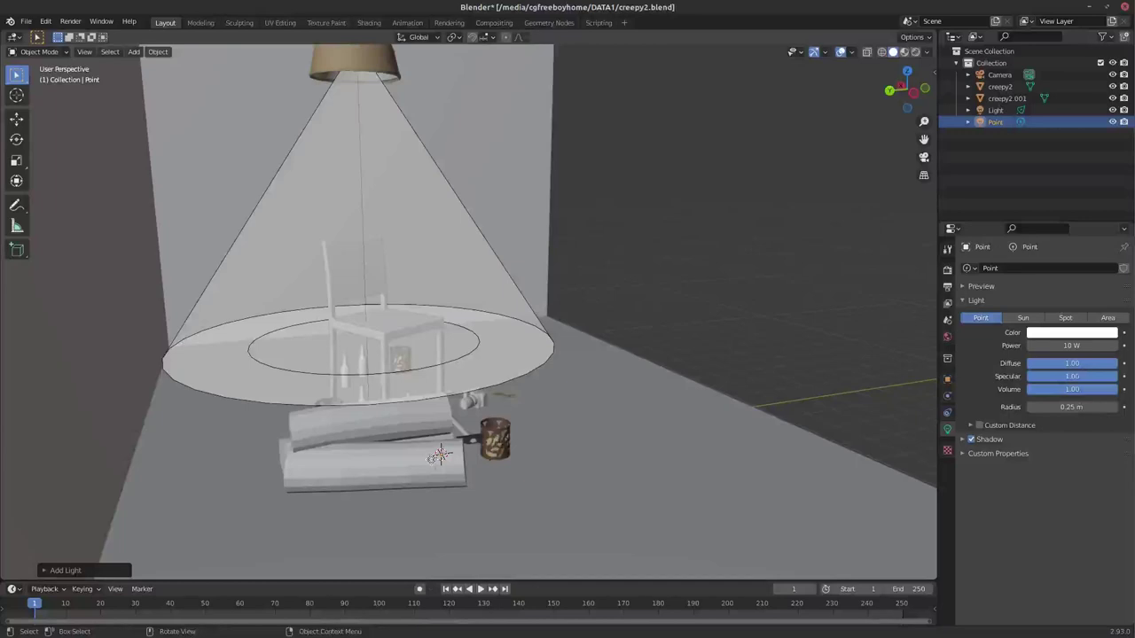
key(g)
click(468, 427)
scroll(488, 432, up, 3)
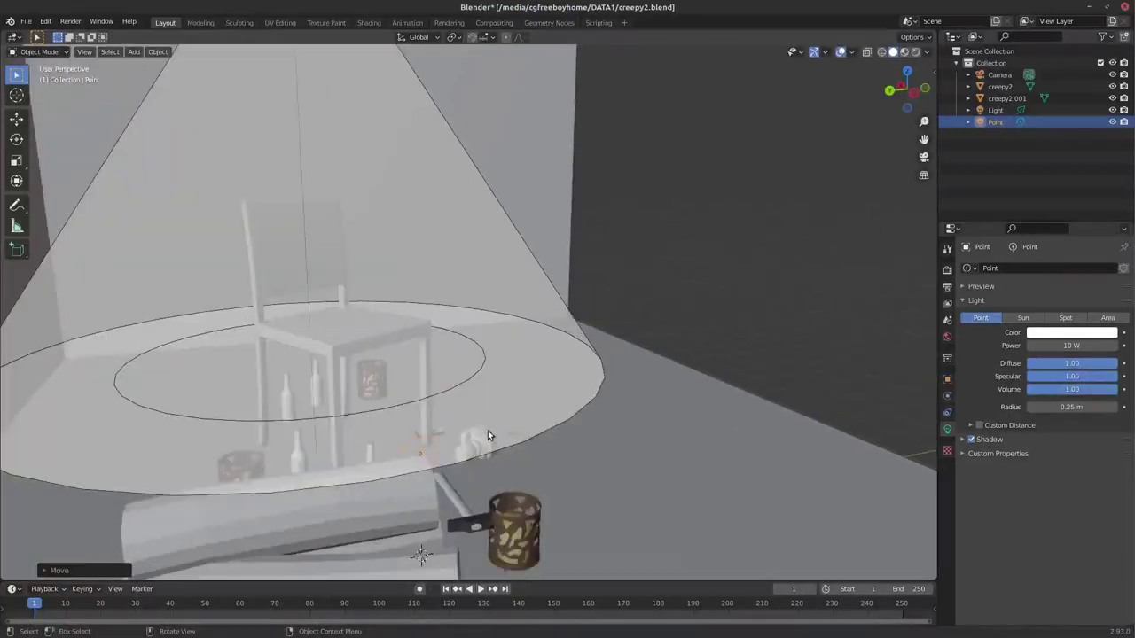
key(KP_7)
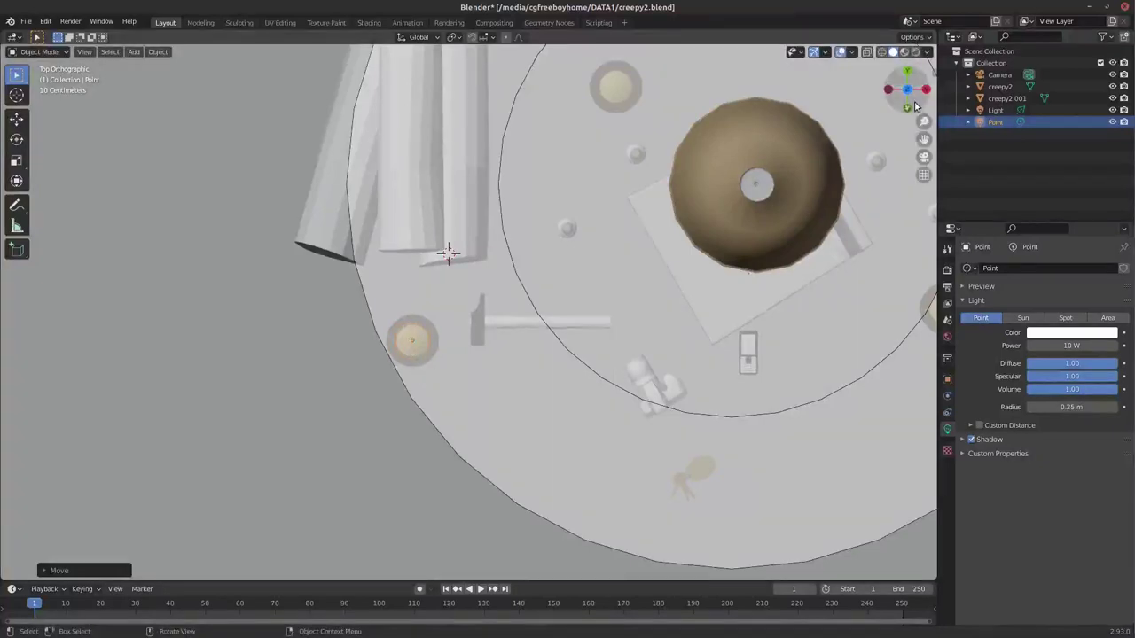
drag(907, 89, 843, 197)
key(g)
key(z)
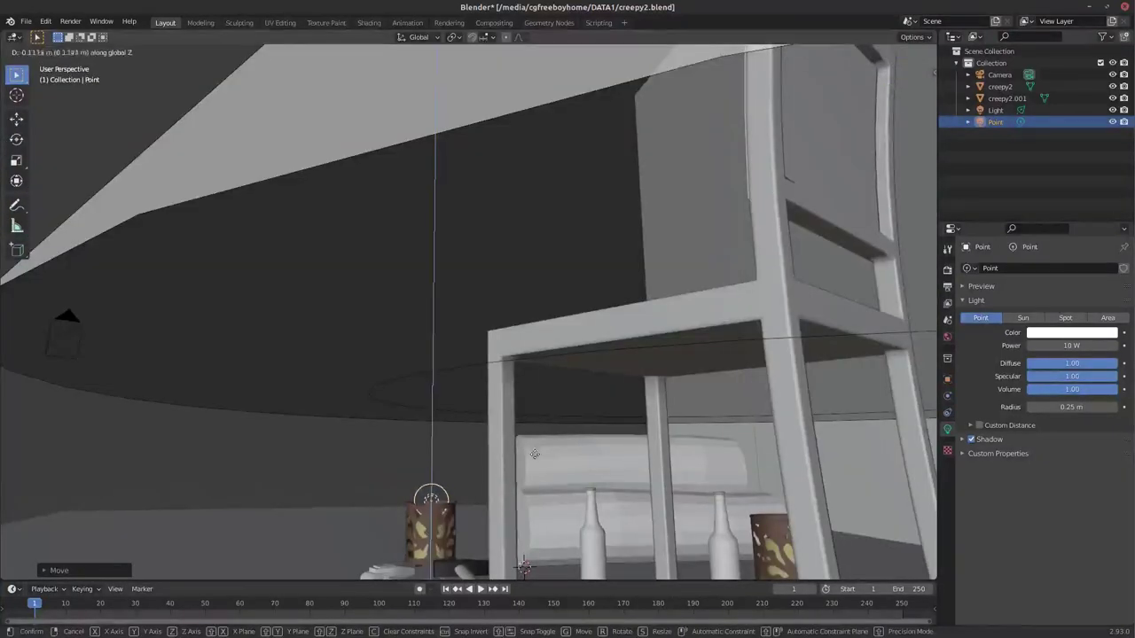
key(Return)
- Give the point light the lantern's warm tan colour and preview it rendered through the camera
click(1045, 335)
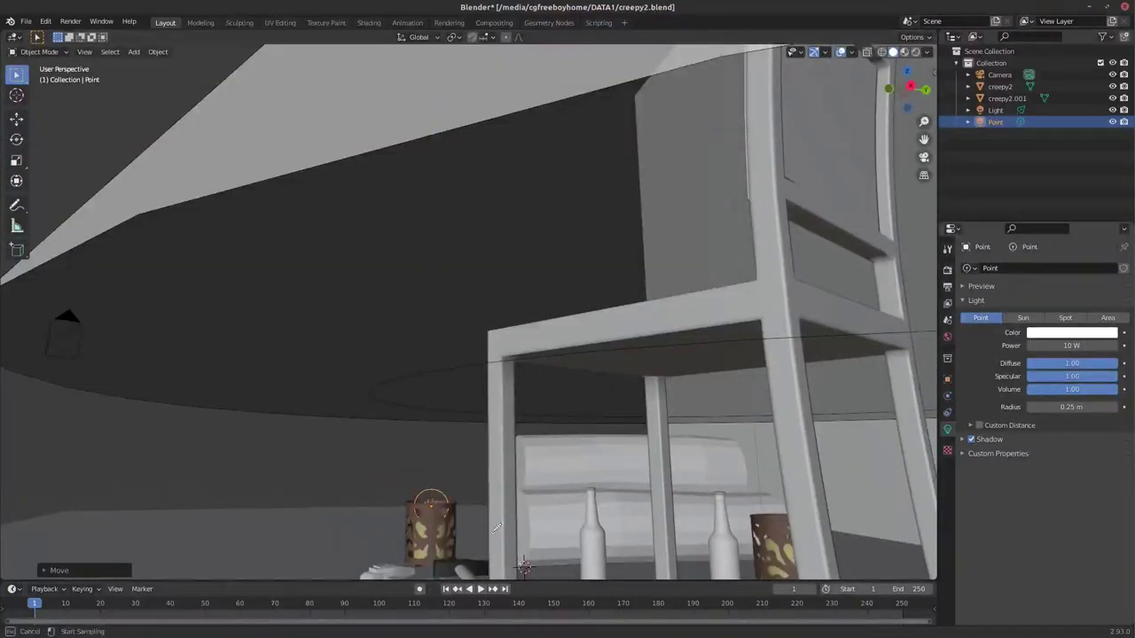
click(424, 527)
key(KP_0)
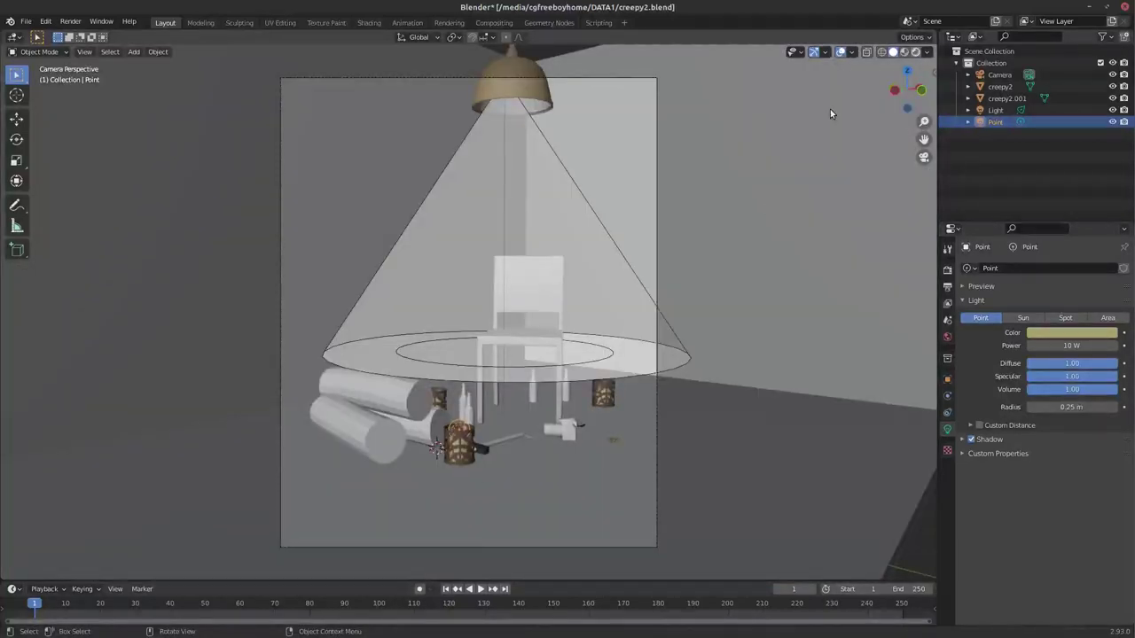
key(z)
key(8)
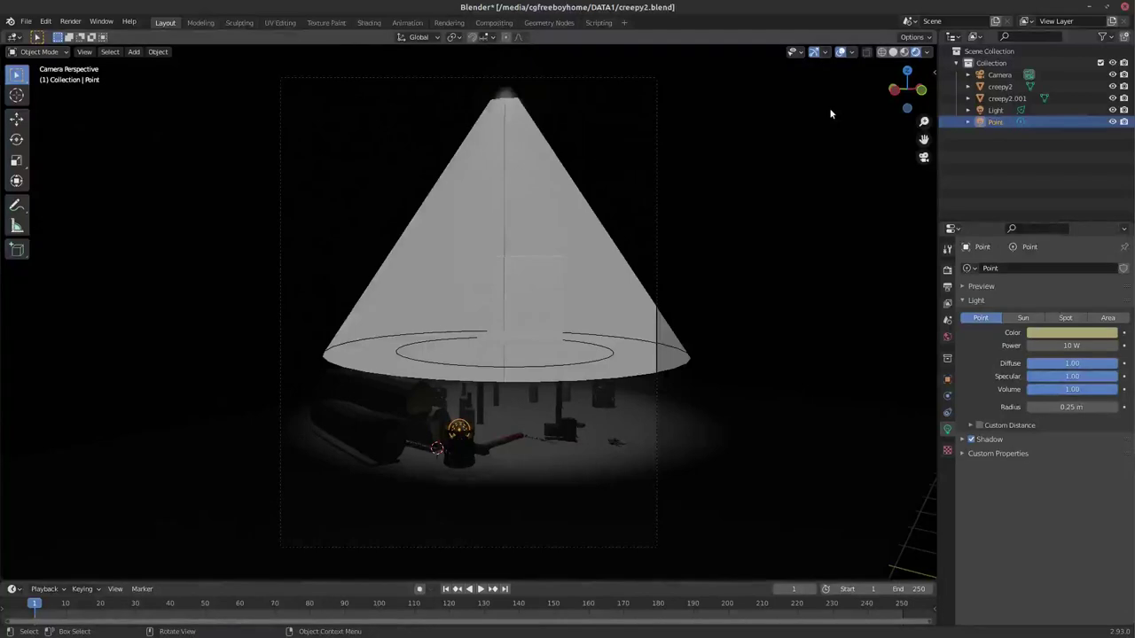
- Turn off the spotlight's solid cone, hide overlays, and switch to solid shading
click(995, 110)
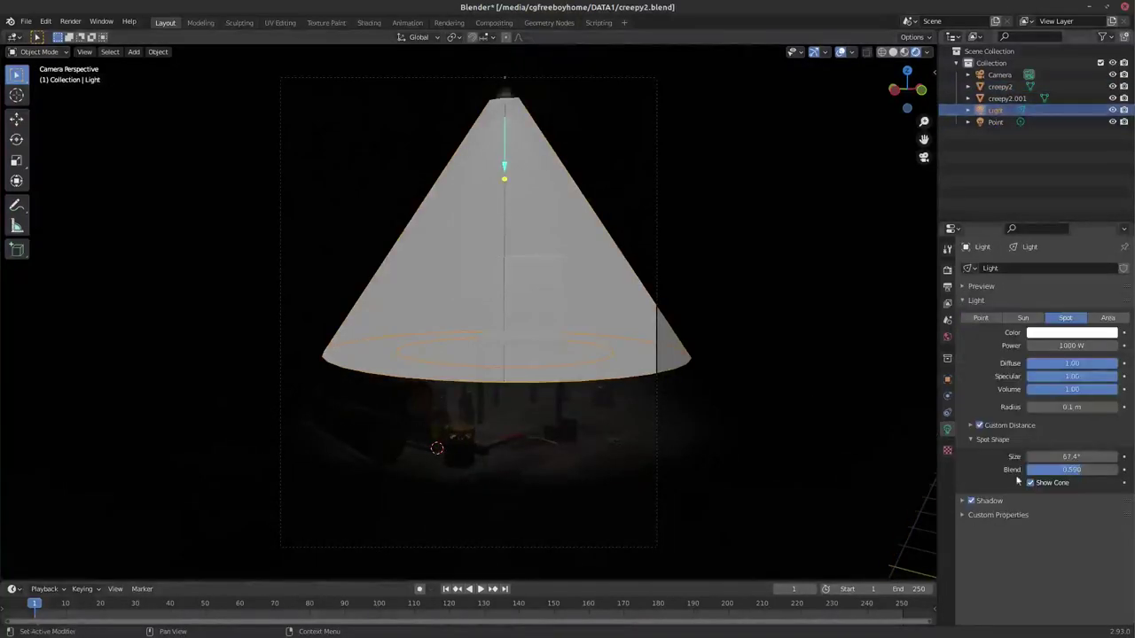
click(1030, 483)
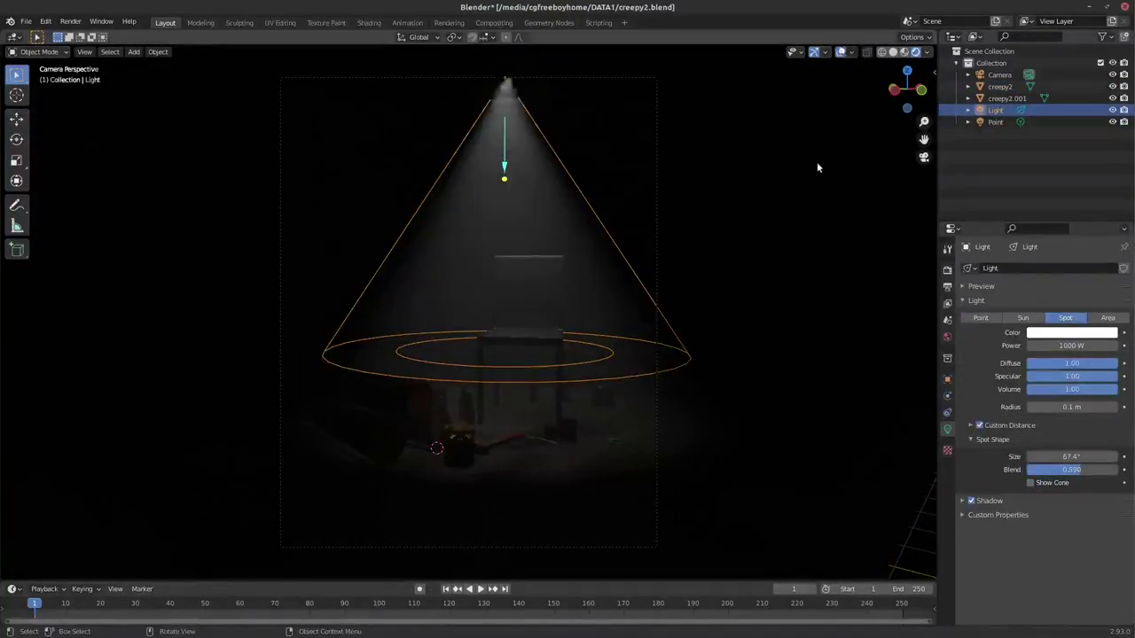
key(shift+alt+z)
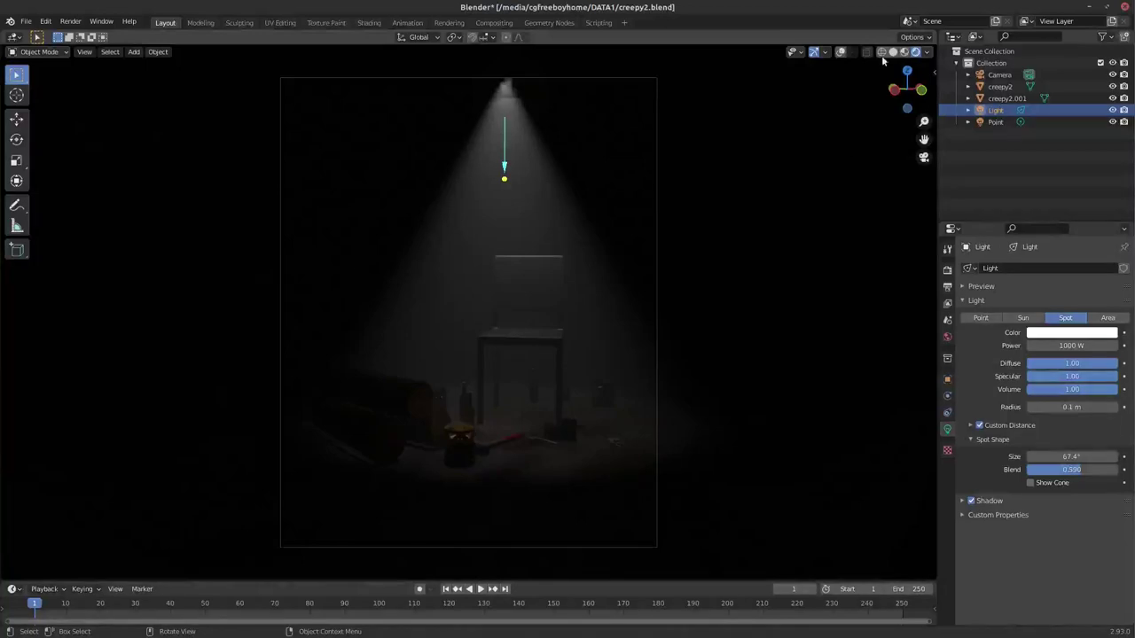
click(892, 52)
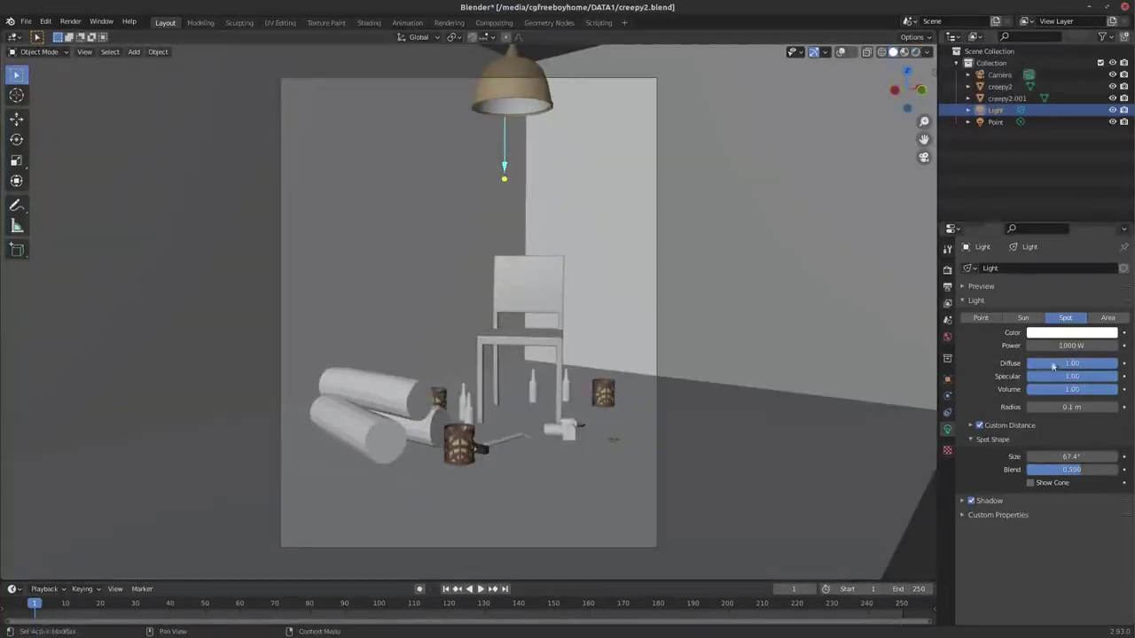
- Set the Point light's Power to 10 W and insert a keyframe on it
click(995, 121)
click(1070, 346)
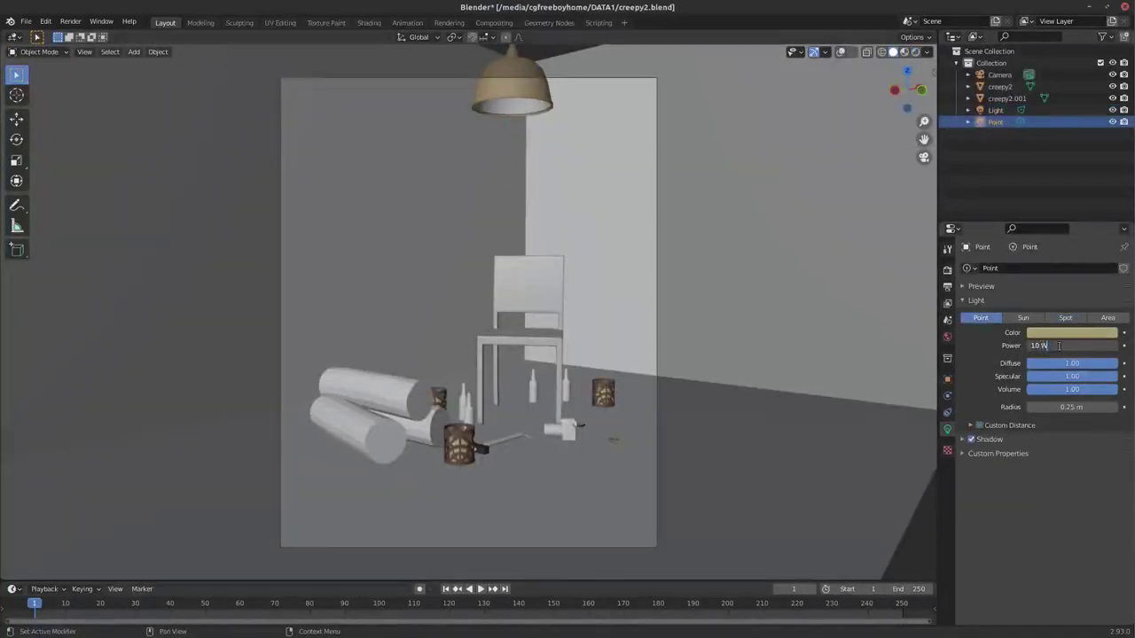
key(Return)
key(i)
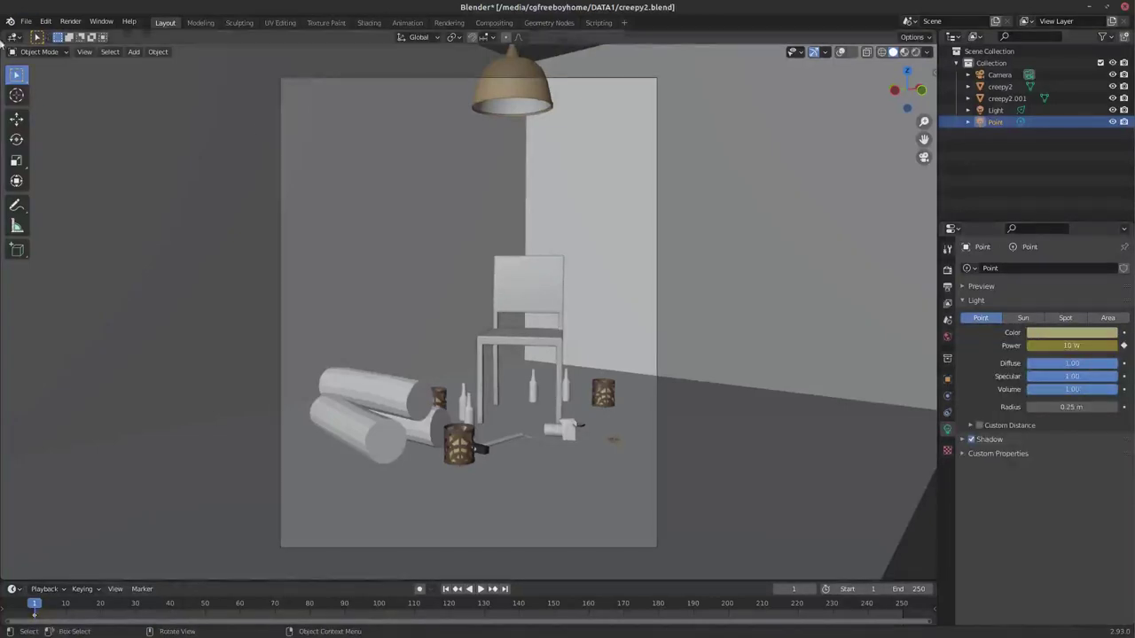
click(13, 36)
- In the Graph Editor, add a Noise modifier to the Power curve with Multiply blend and strength 3.5
click(170, 93)
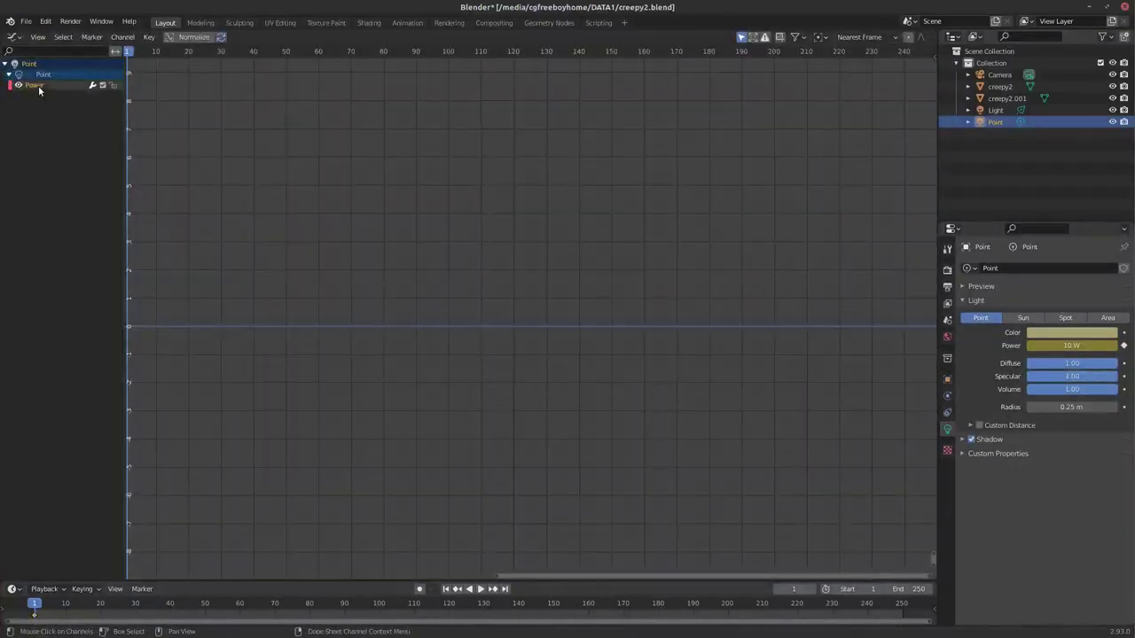
key(n)
click(930, 100)
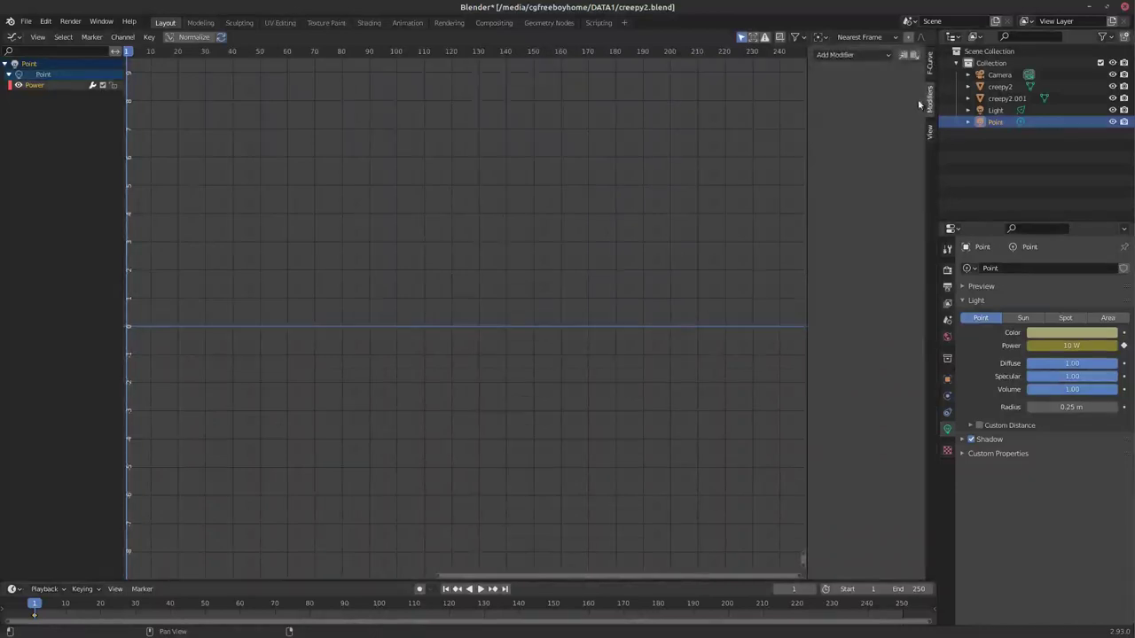
click(851, 54)
click(853, 118)
click(875, 93)
click(878, 137)
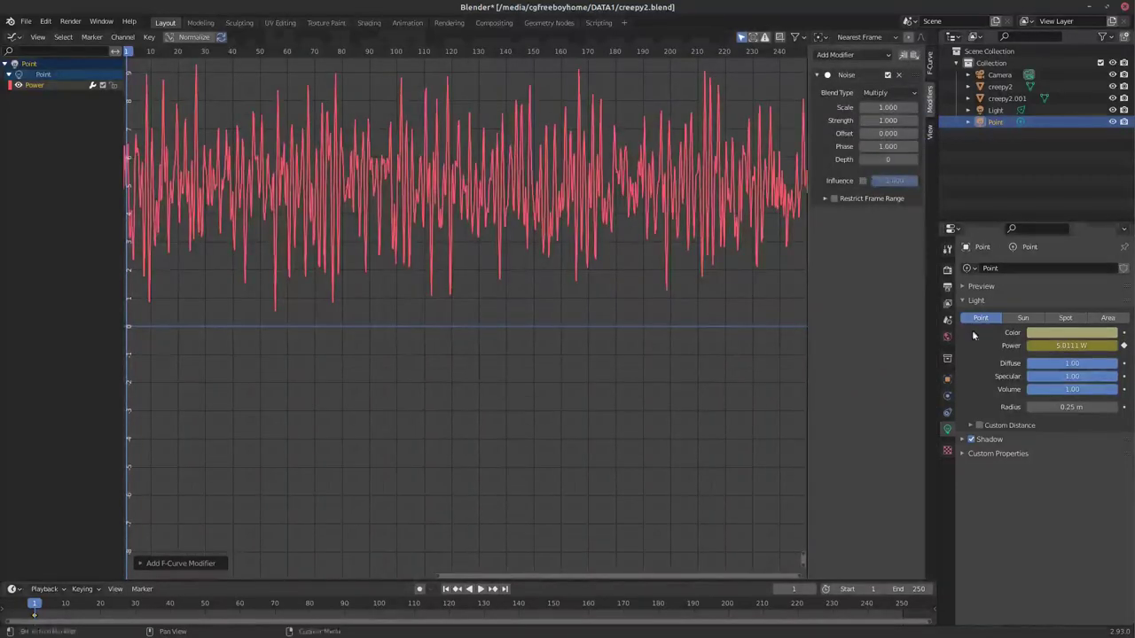
drag(887, 120, 922, 120)
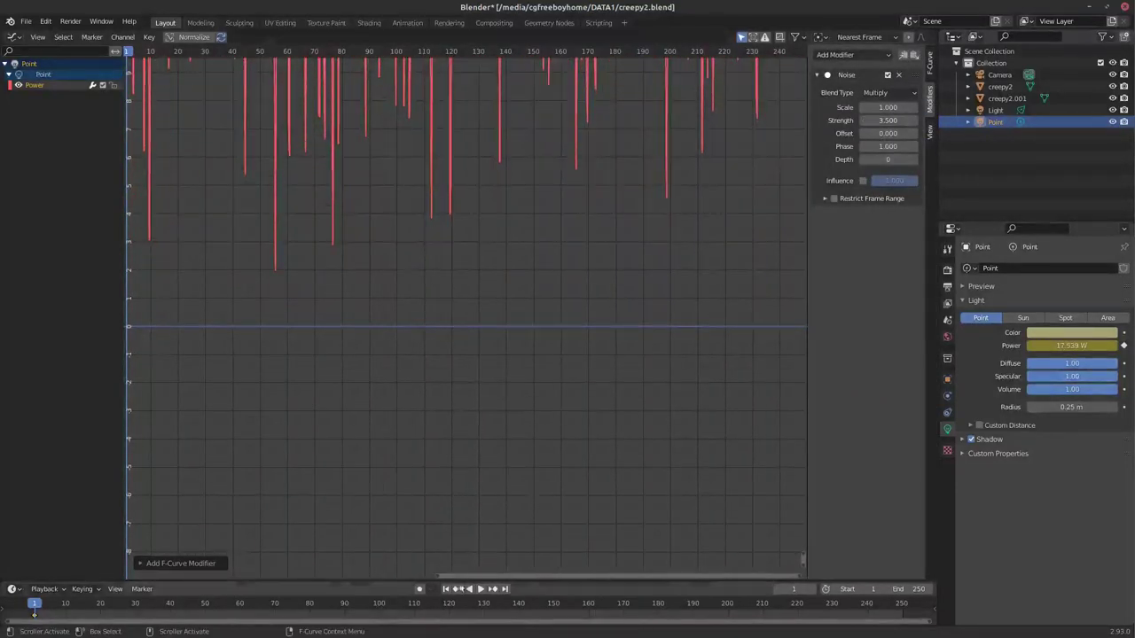
- Return to the 3D Viewport, preview frame 15 in rendered shading, then view from top
click(13, 37)
click(40, 70)
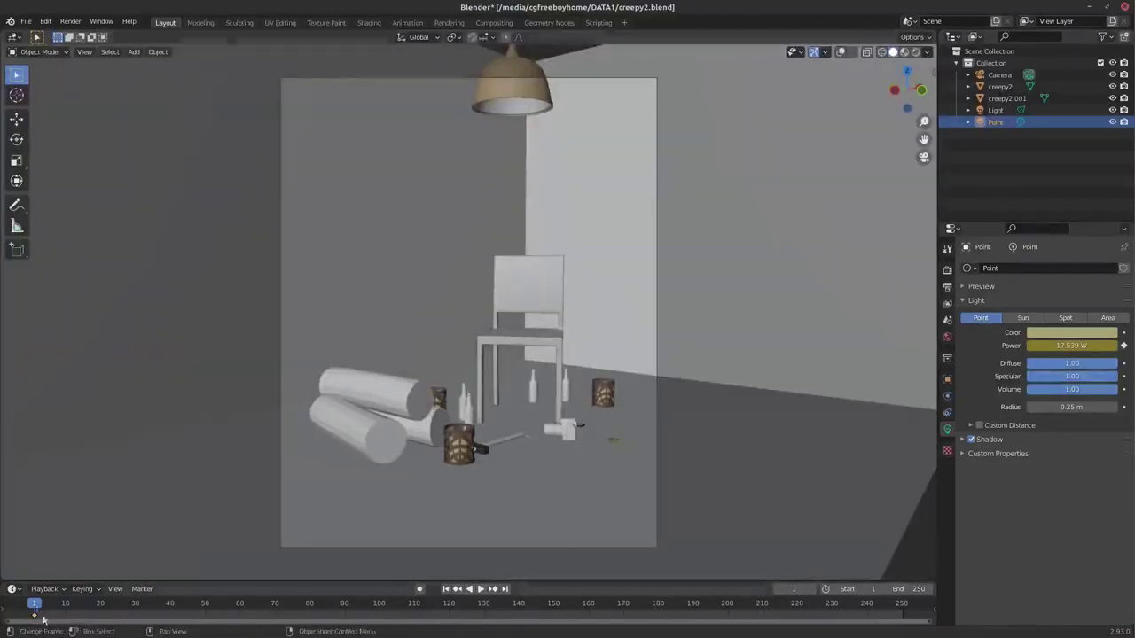
click(83, 604)
click(915, 51)
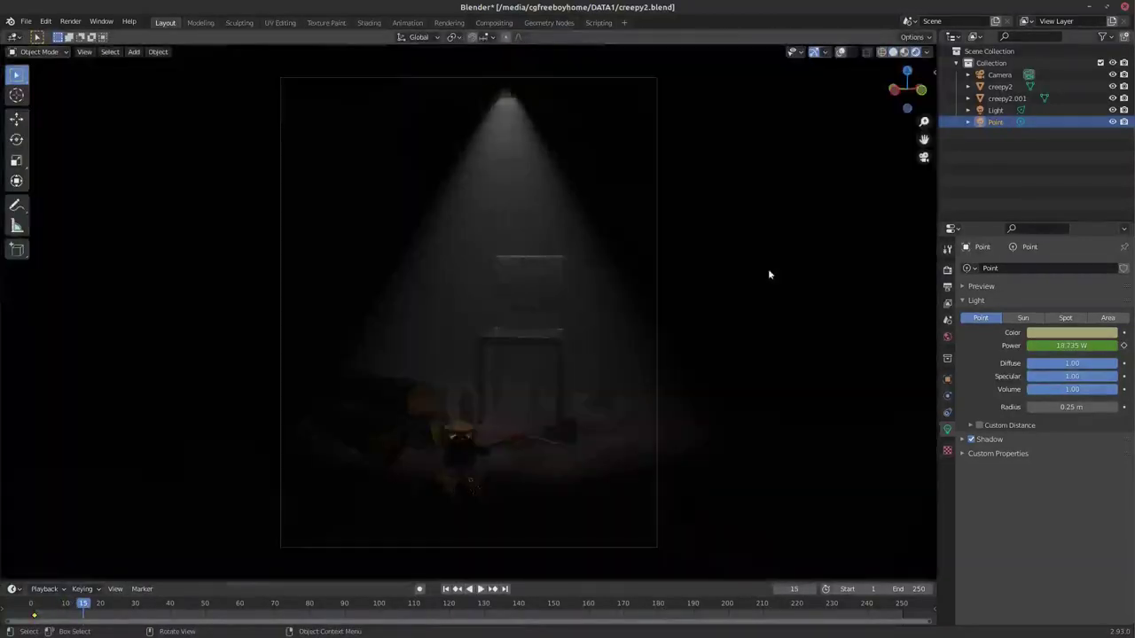
click(893, 52)
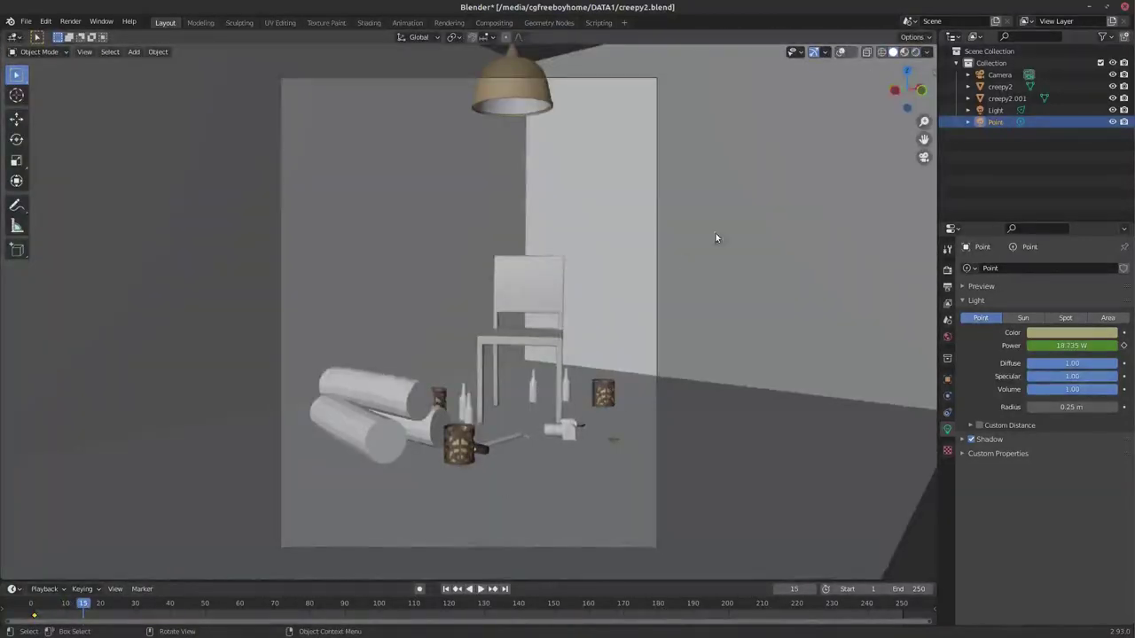
key(KP_7)
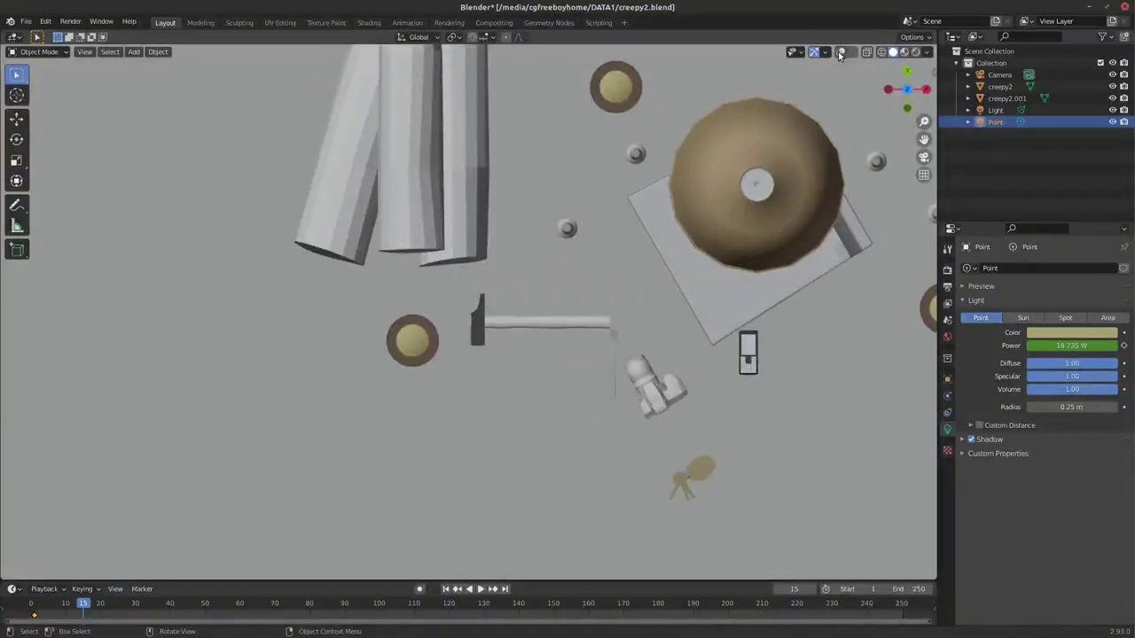
- Duplicate the point light into the right and upper-left lanterns, return to camera view, and save
click(840, 53)
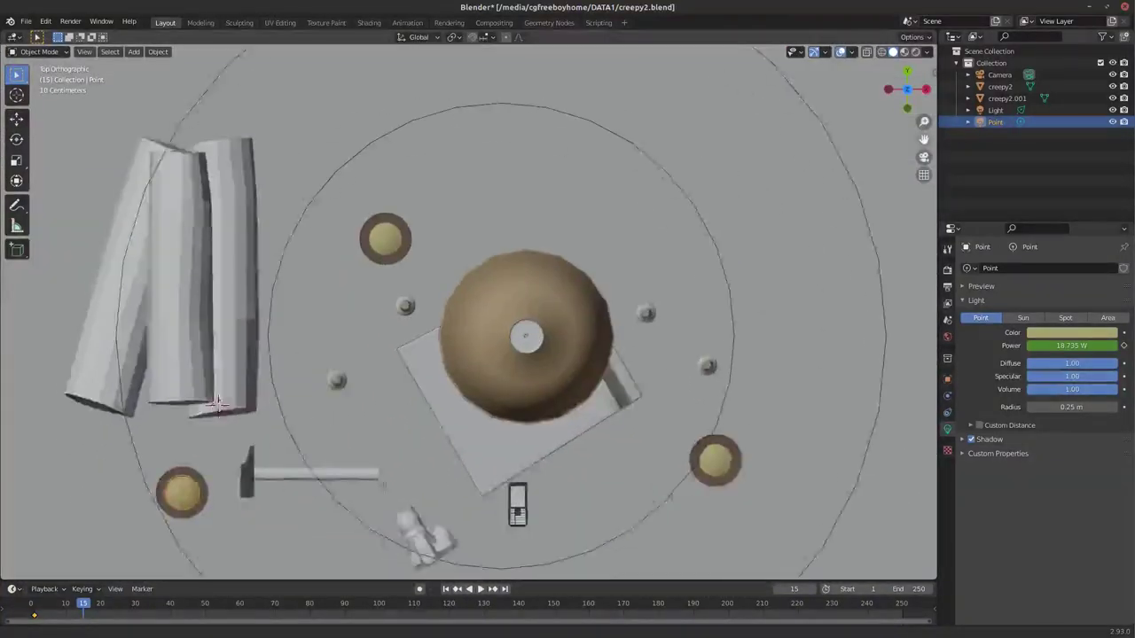
shift+middle_drag(268, 532, 335, 476)
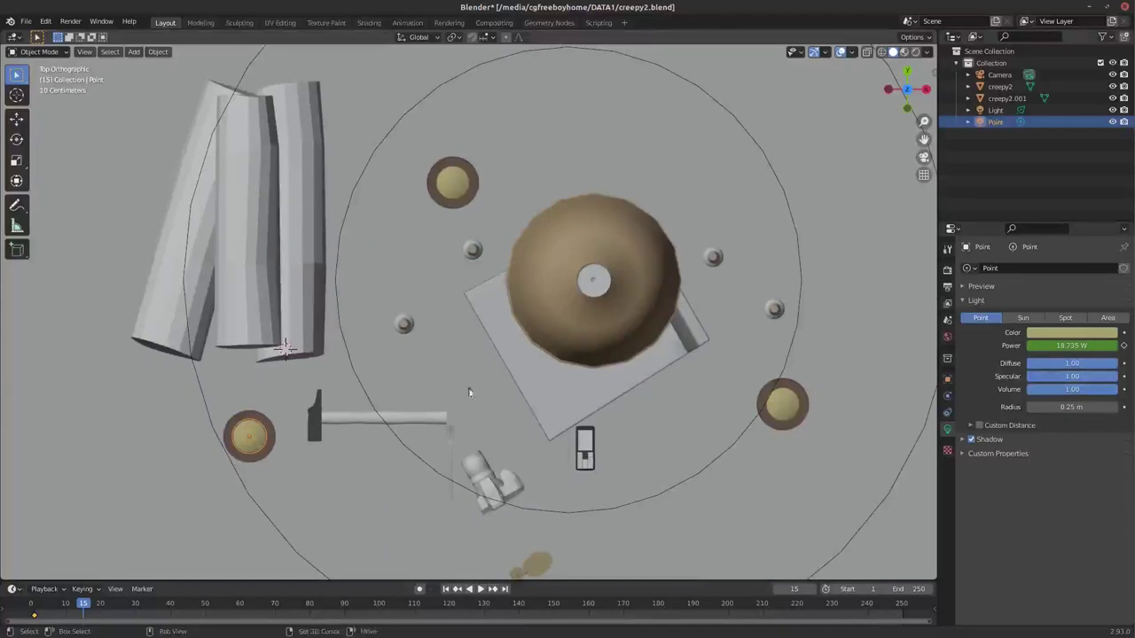
key(shift+d)
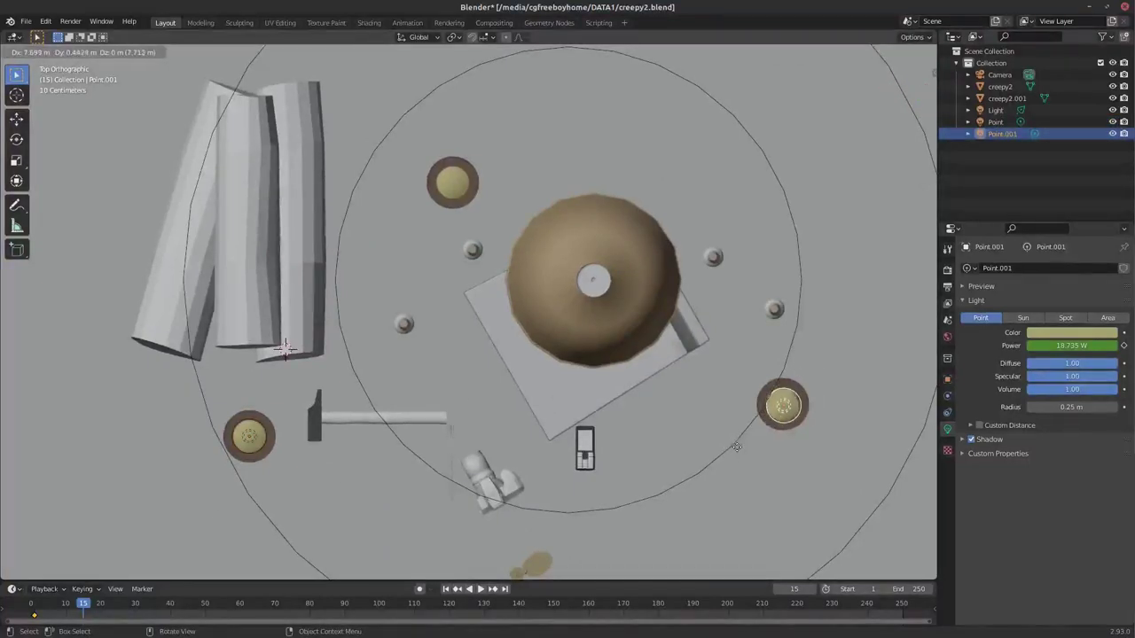
click(736, 451)
key(shift+d)
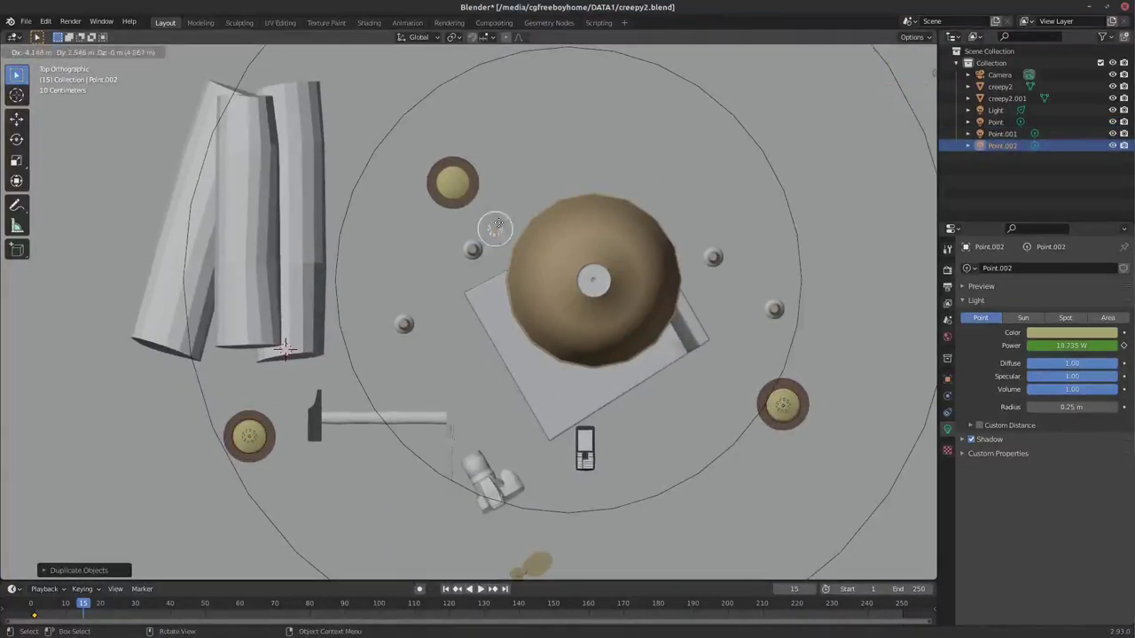
click(285, 348)
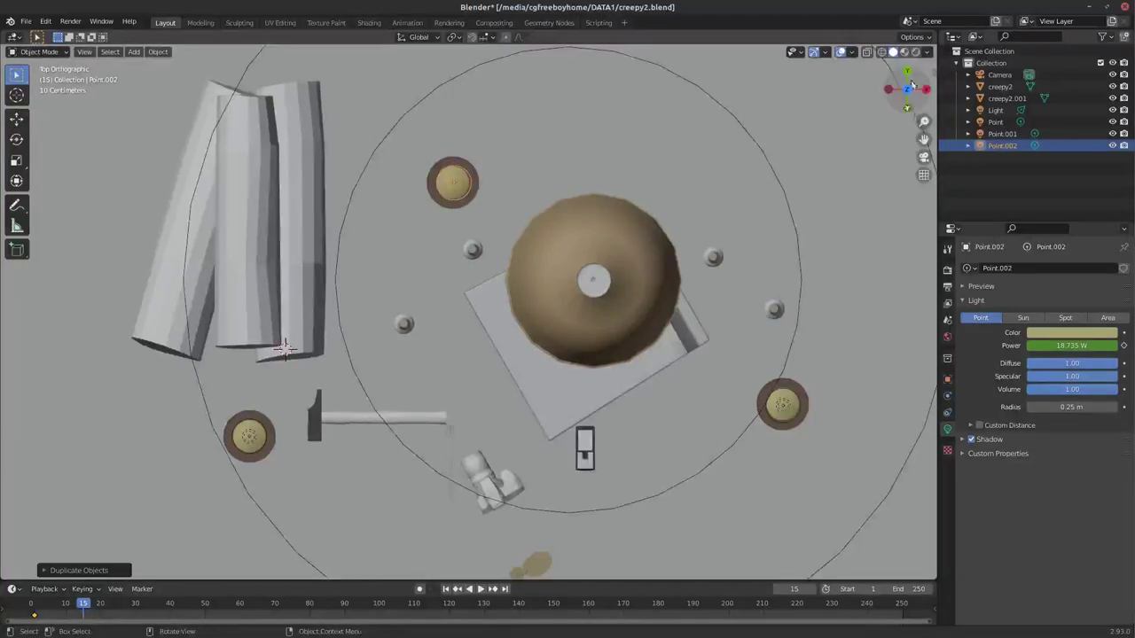
middle_drag(285, 348, 307, 512)
middle_drag(654, 471, 655, 466)
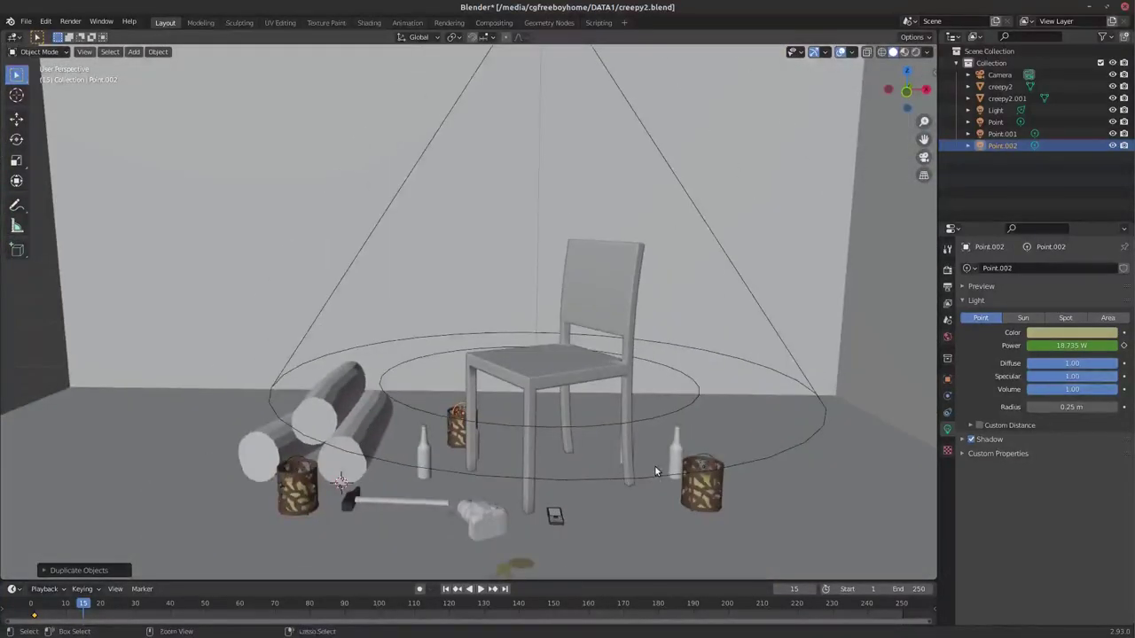
key(KP_0)
key(ctrl+s)
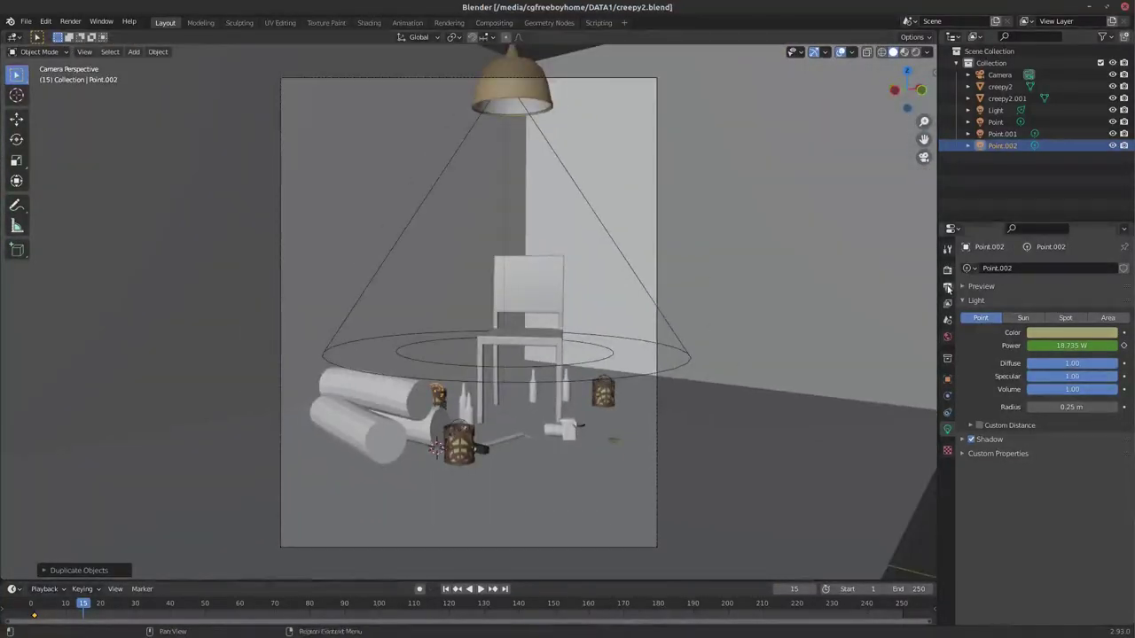
- Enable Bloom, hide overlays, and play the animation in rendered shading
click(947, 271)
click(971, 362)
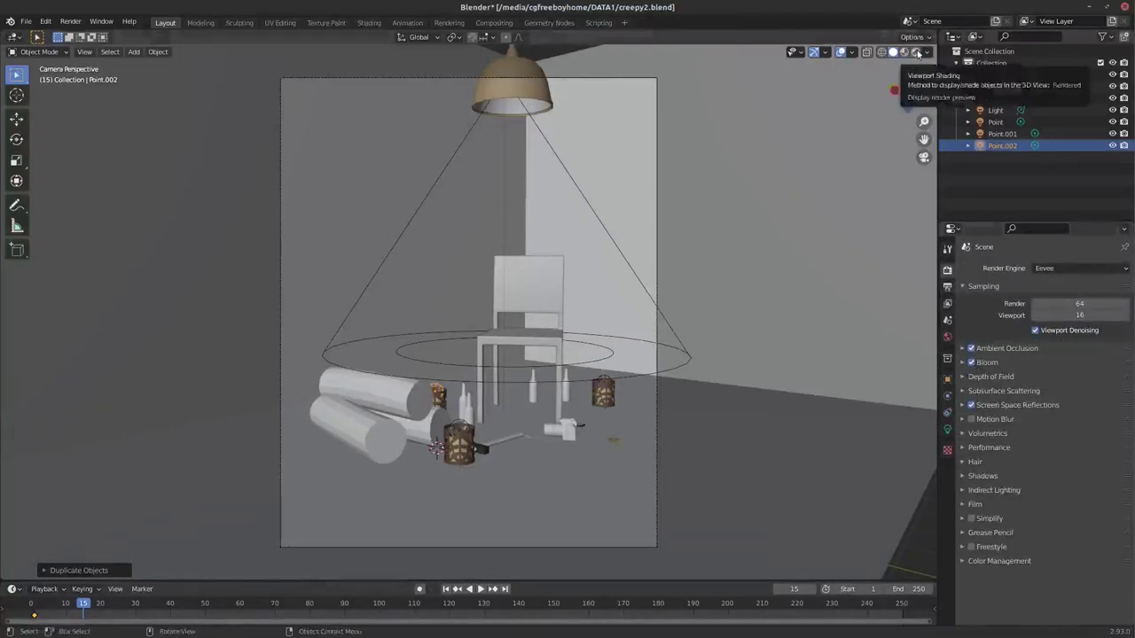
click(839, 51)
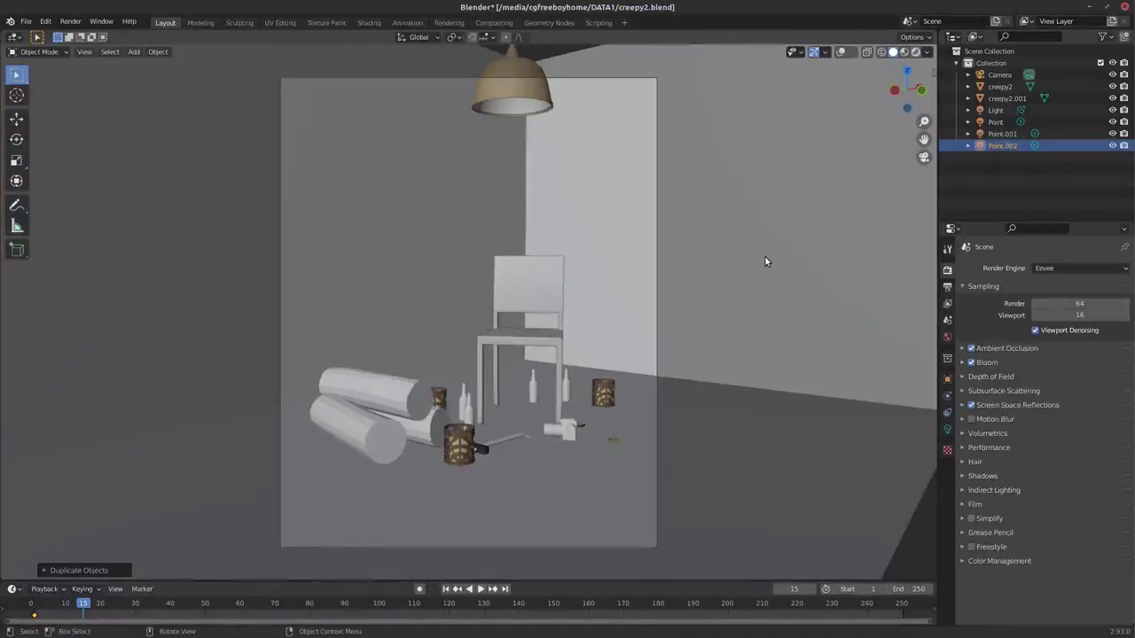
key(z)
key(8)
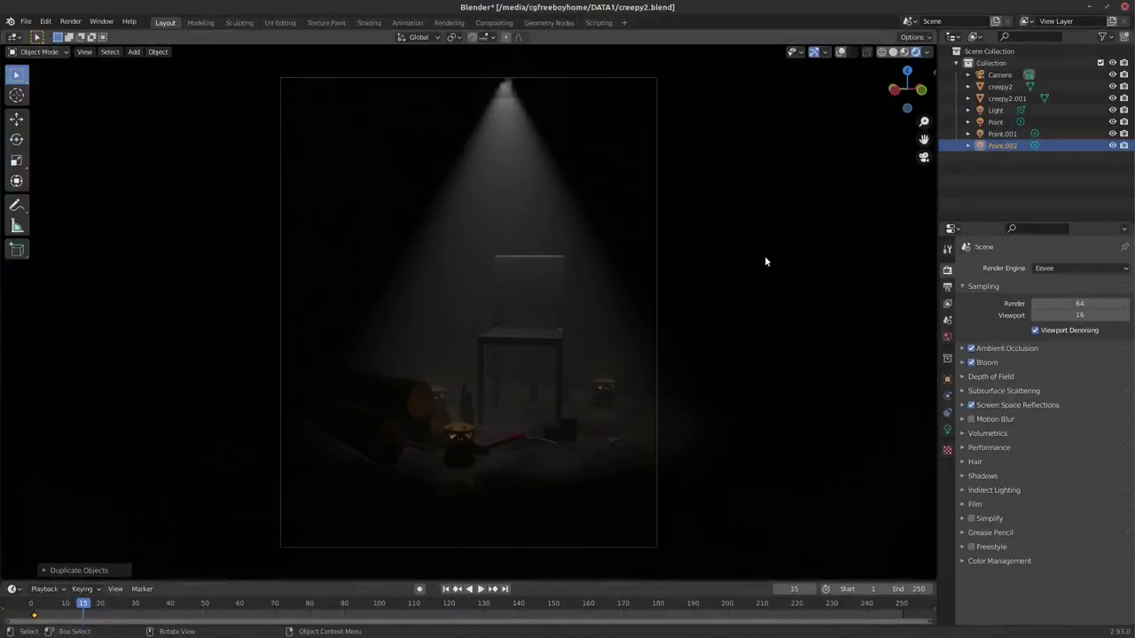
key(space)
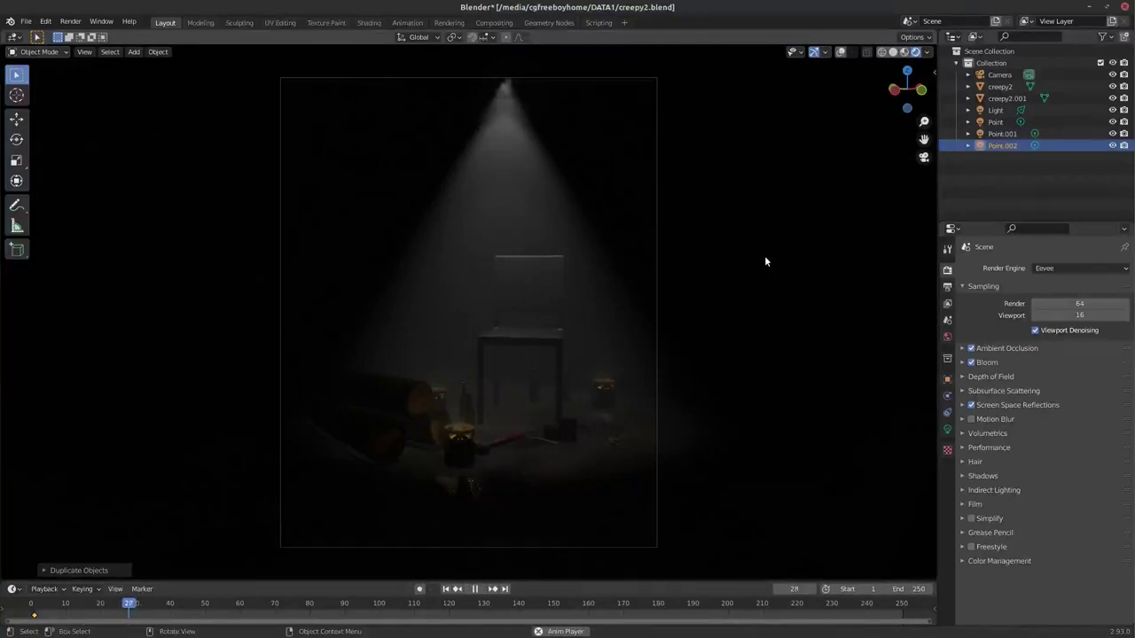
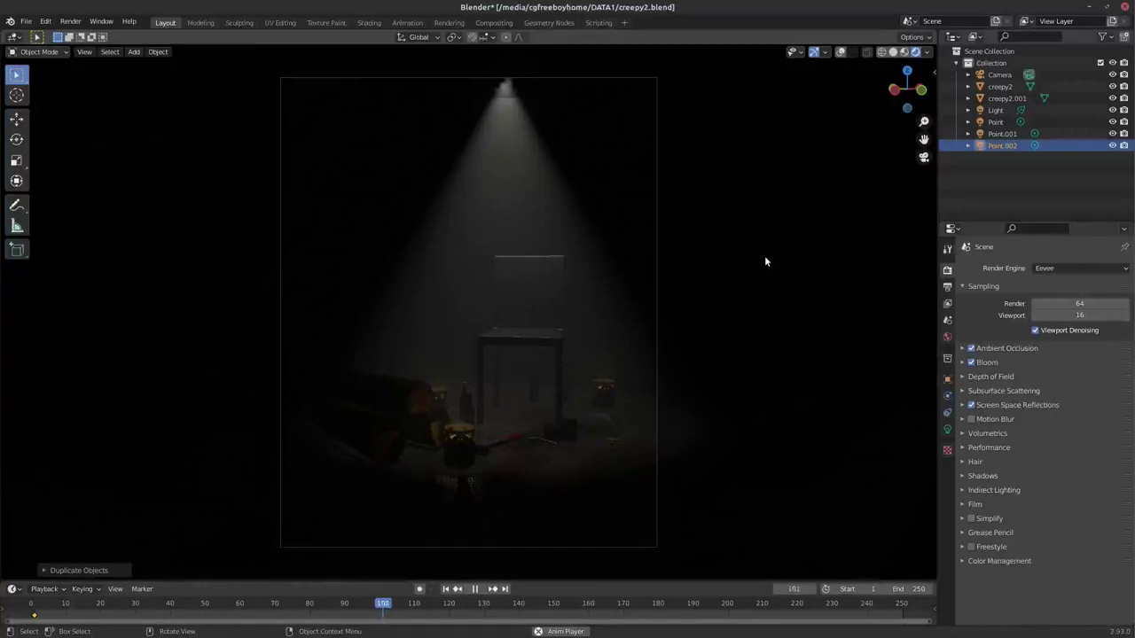
- Stop playback and clear the Power keyframes on the Point light
key(Escape)
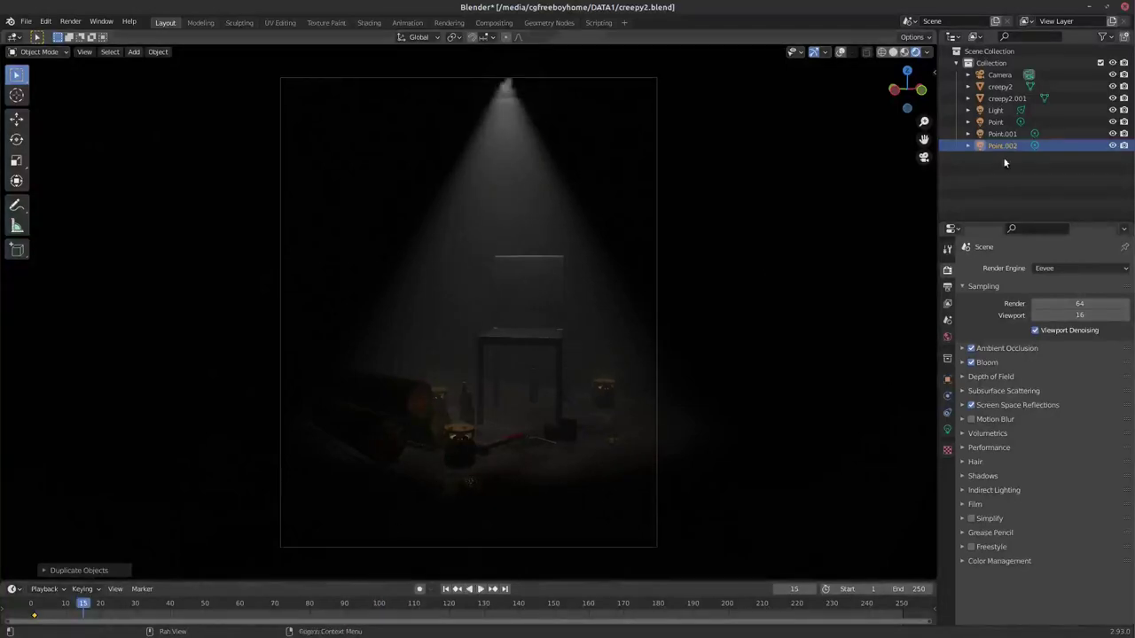
click(995, 121)
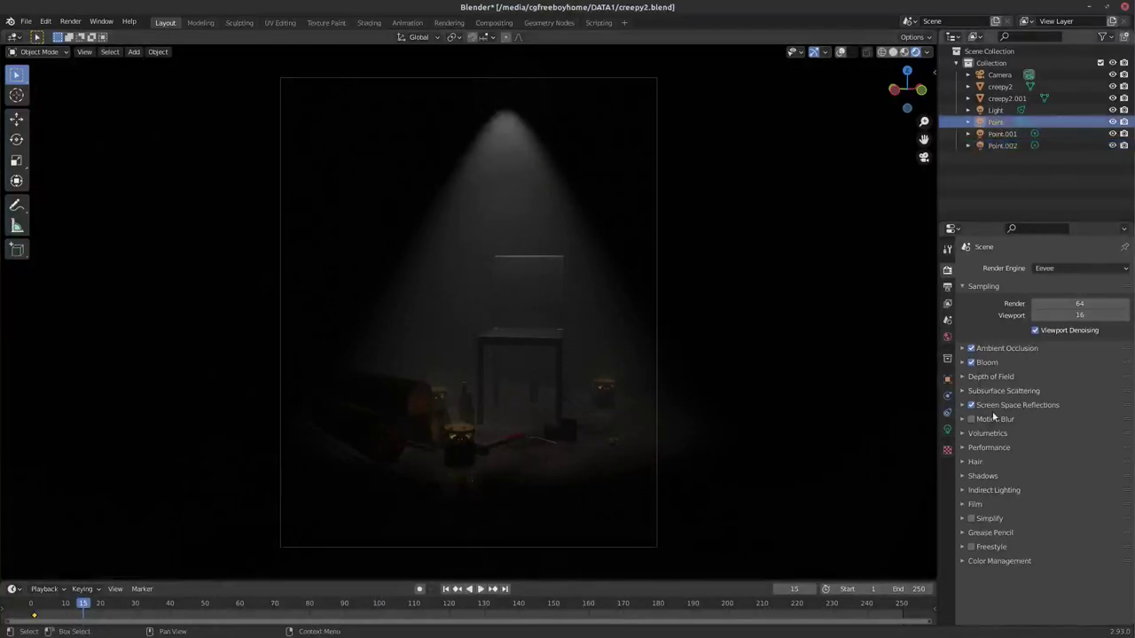
click(947, 429)
right_click(1055, 345)
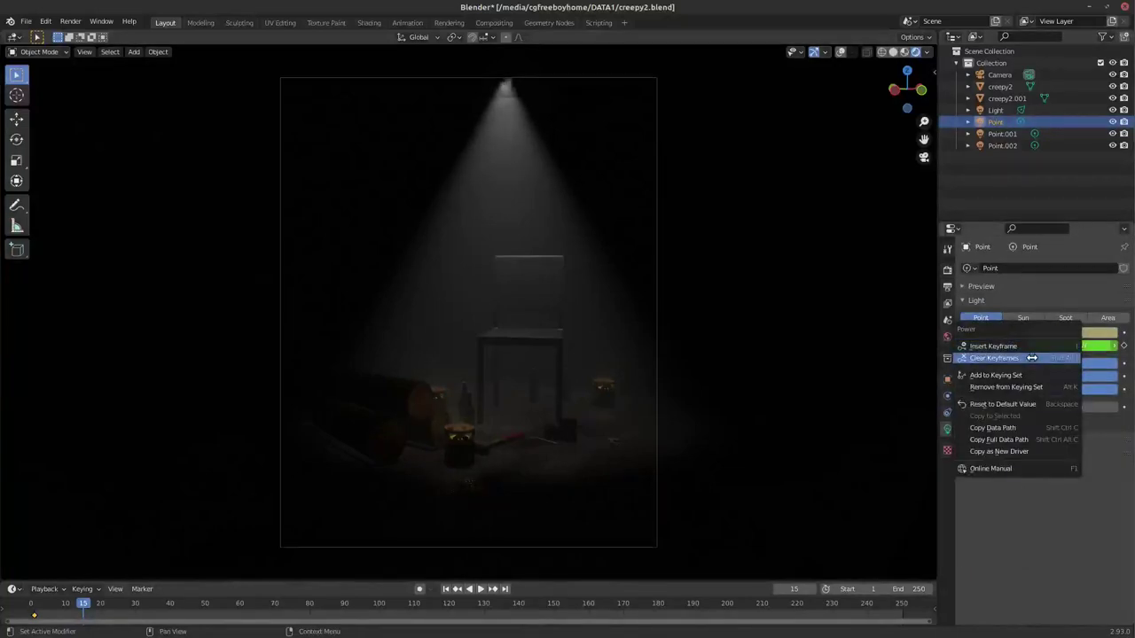
click(1033, 358)
- Clear the Power keyframes on Point.001 and Point.002, then select the Light spotlight
click(998, 134)
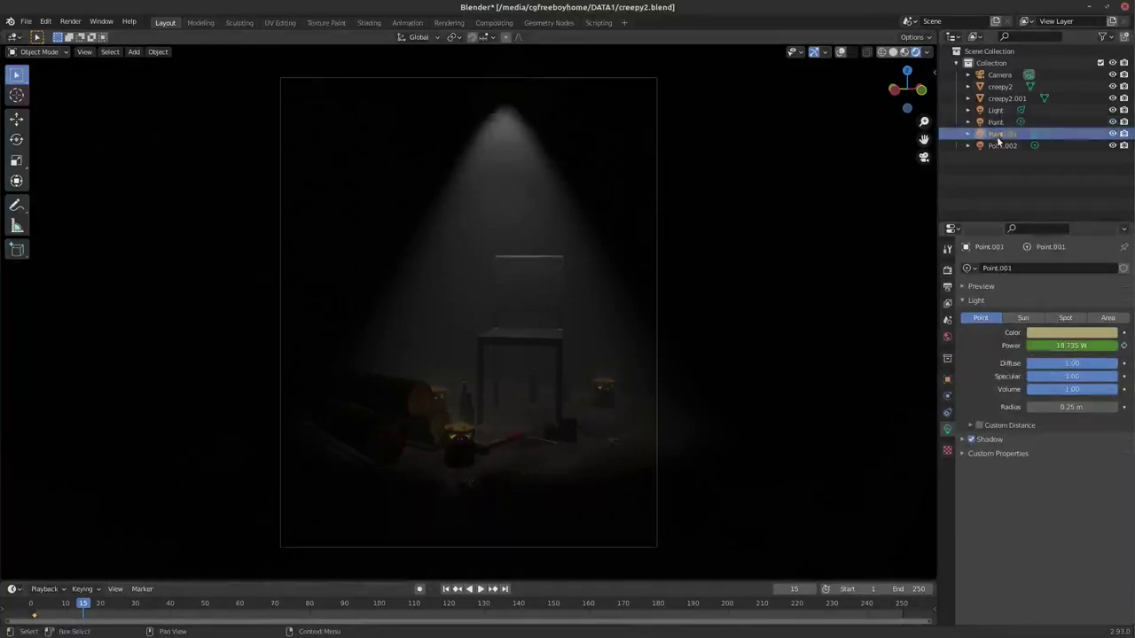
right_click(1075, 345)
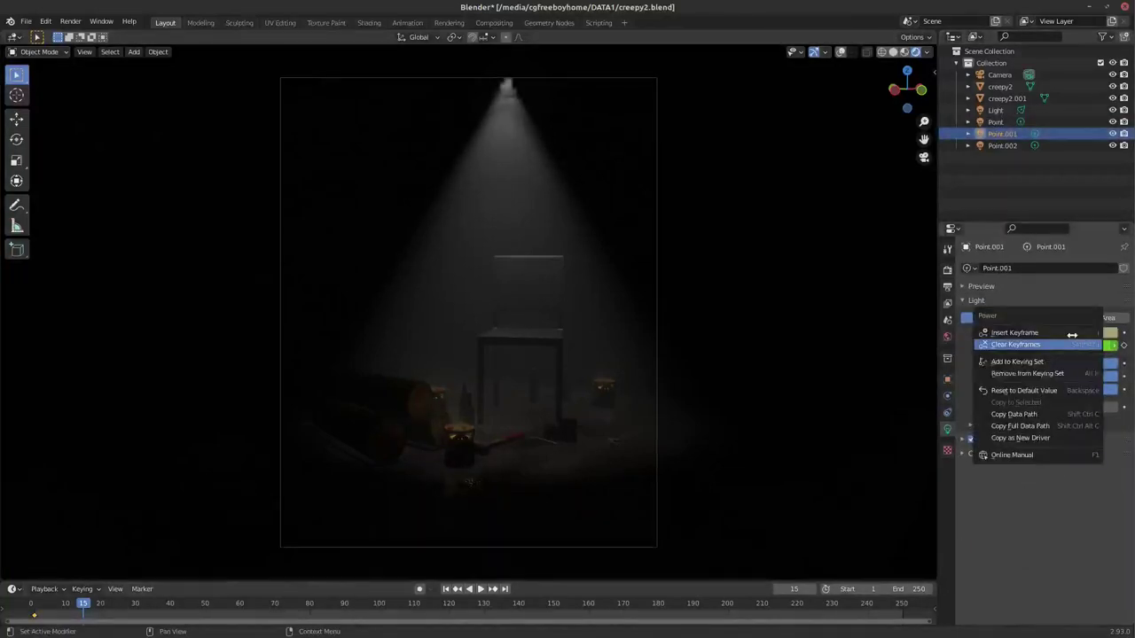
click(1002, 146)
right_click(1056, 346)
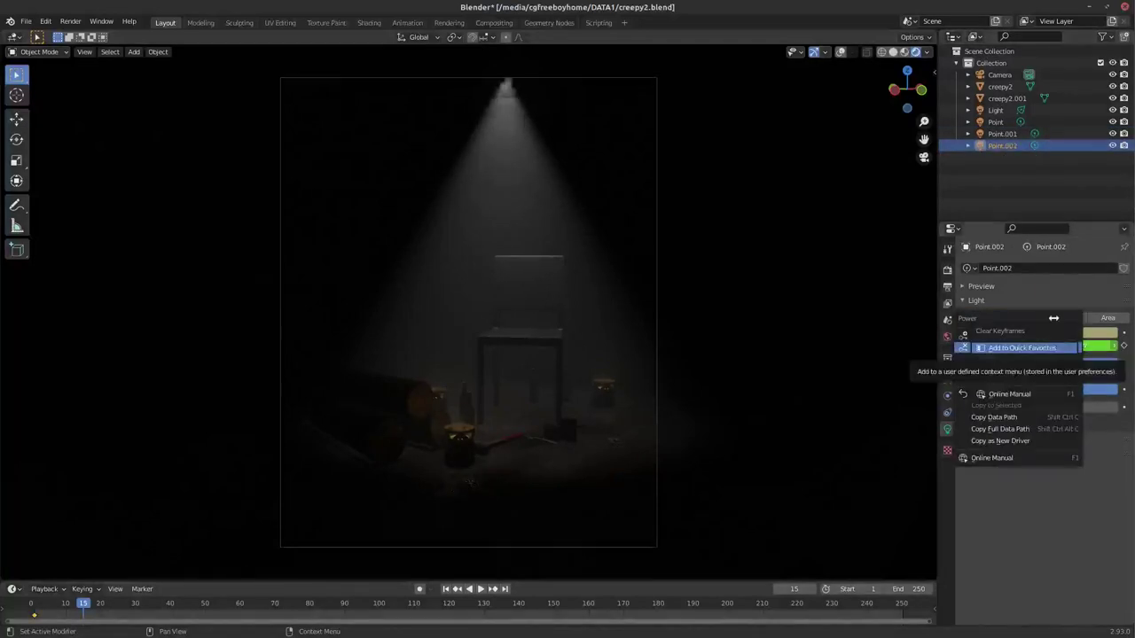
click(1008, 349)
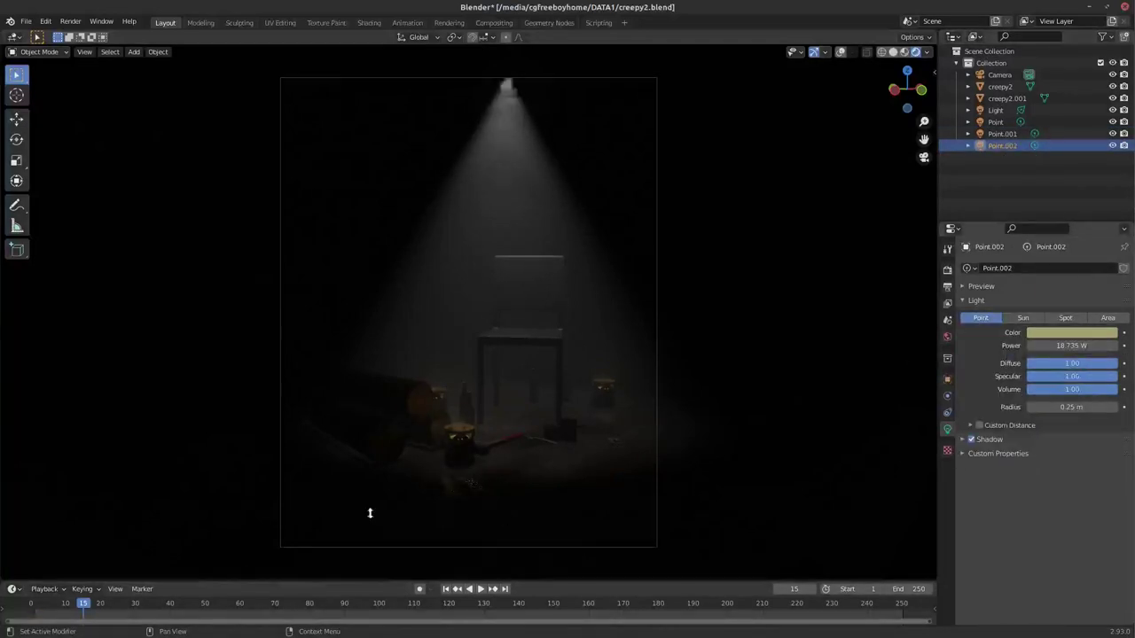
click(995, 110)
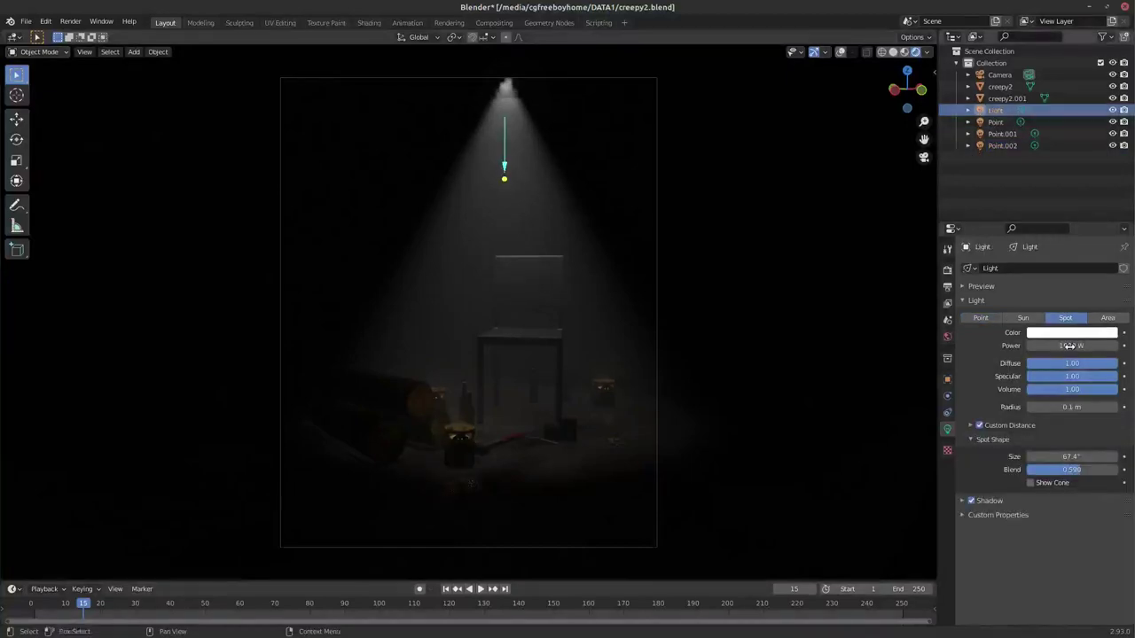
- Give the spotlight an eyedropper-sampled dark warm colour, brightened to HSV value 0.393
right_click(1070, 346)
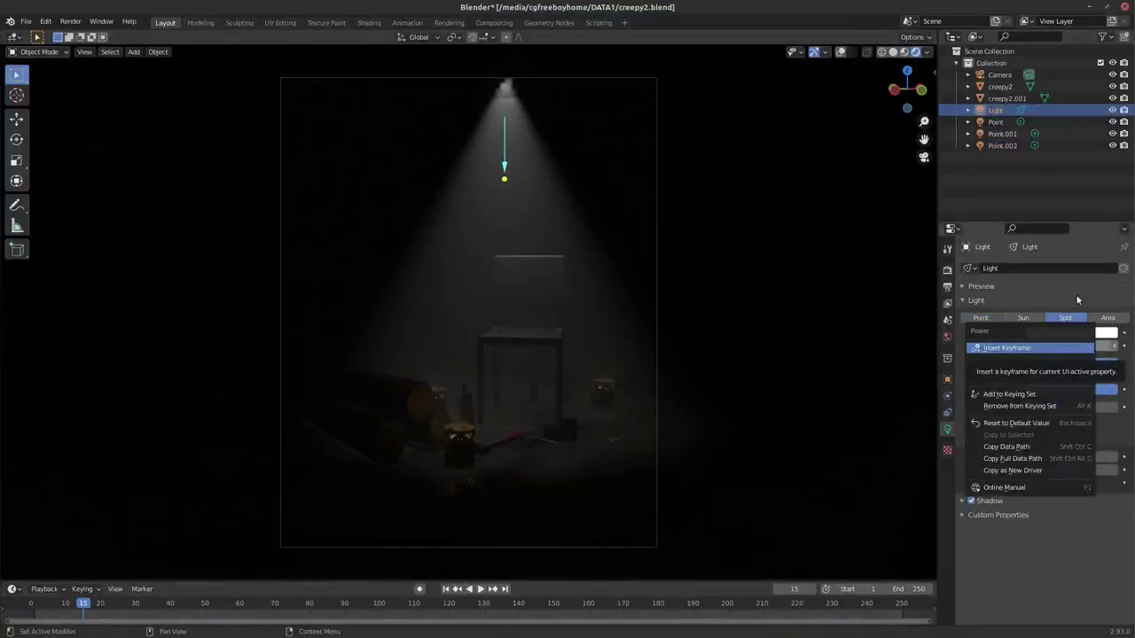
key(Escape)
click(1078, 333)
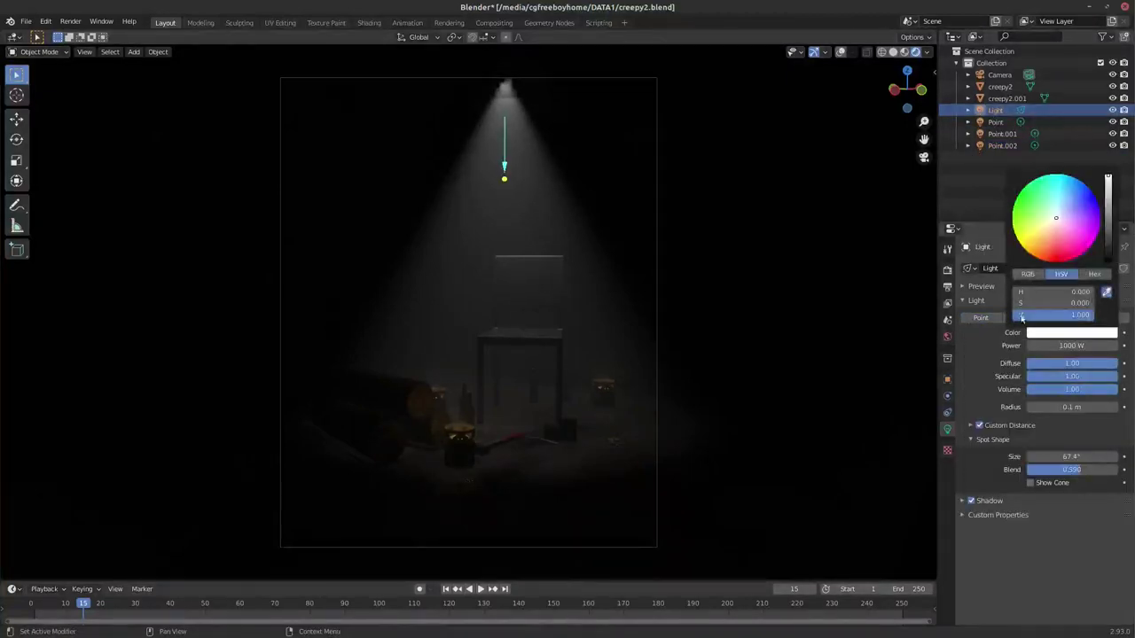
click(1107, 291)
click(461, 422)
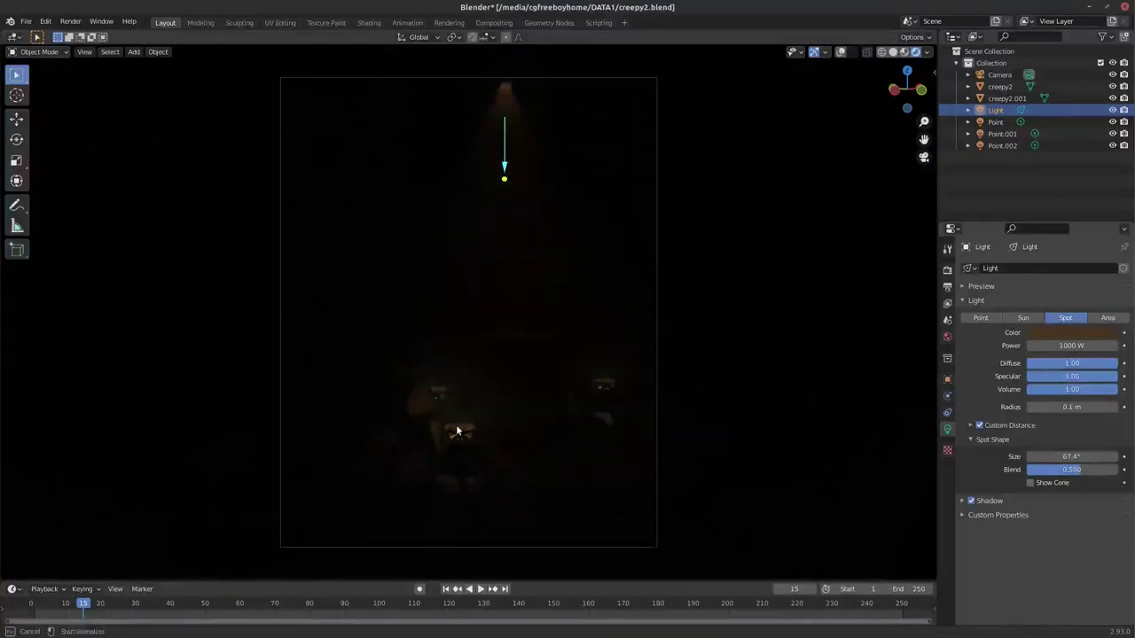
click(1097, 333)
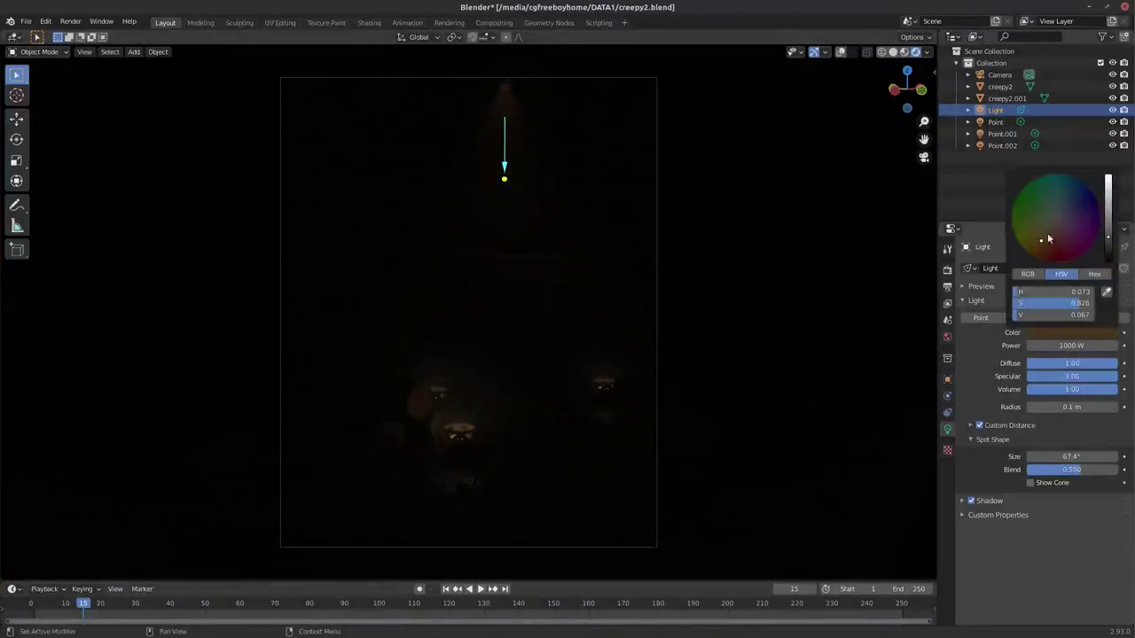
click(1109, 214)
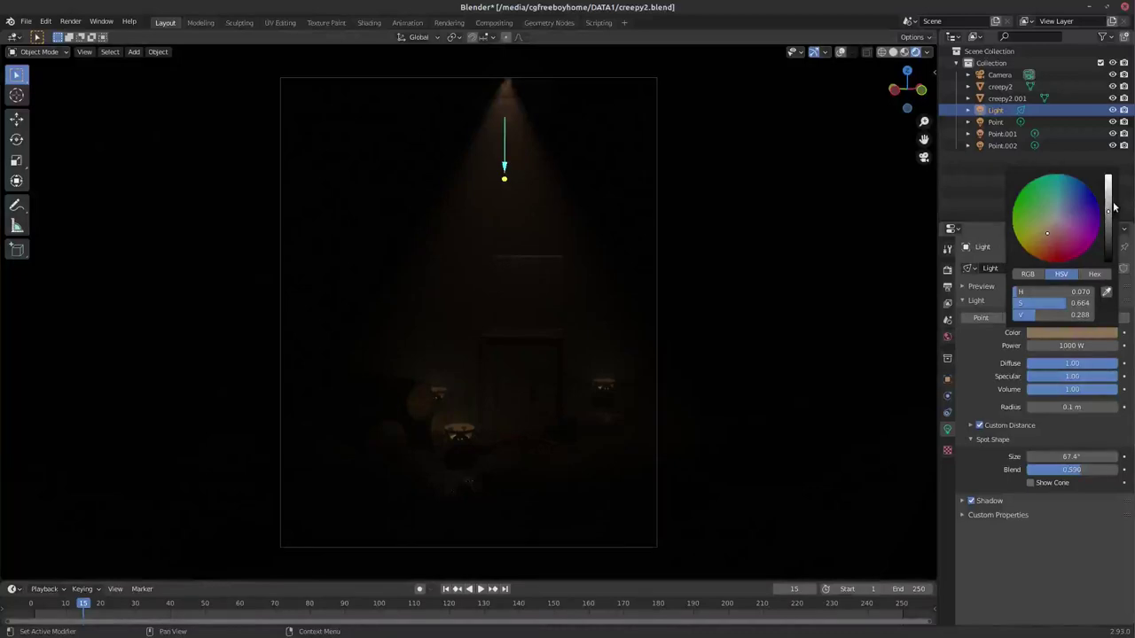
drag(1110, 207, 1109, 206)
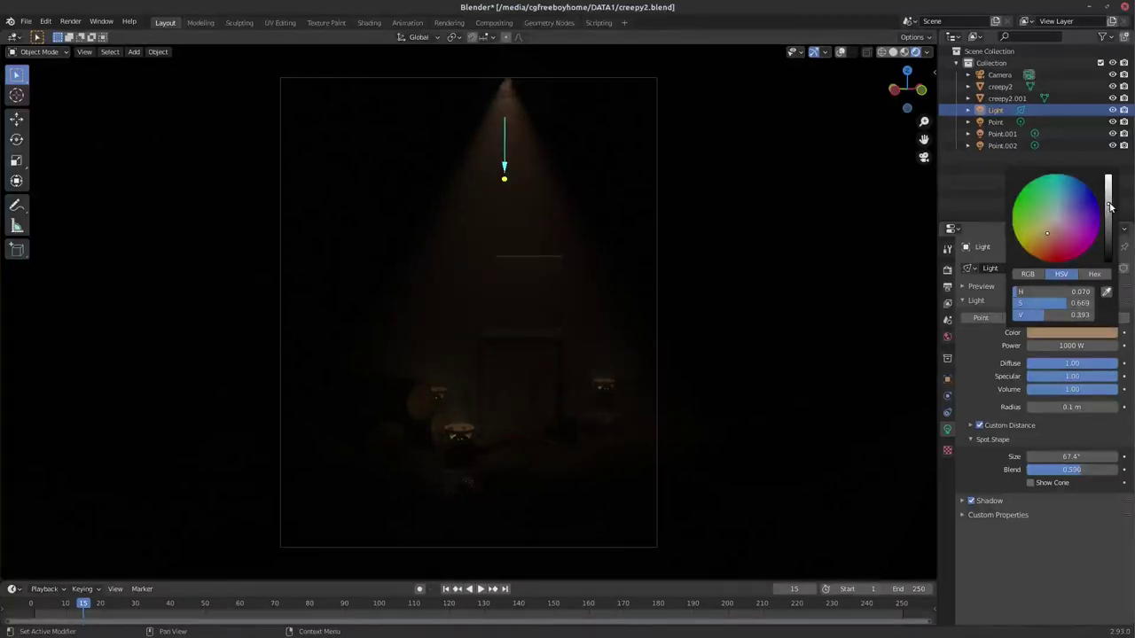
- Keyframe the spotlight's 1000 W Power at frame 15 and switch to Solid shading
right_click(1069, 345)
click(1046, 359)
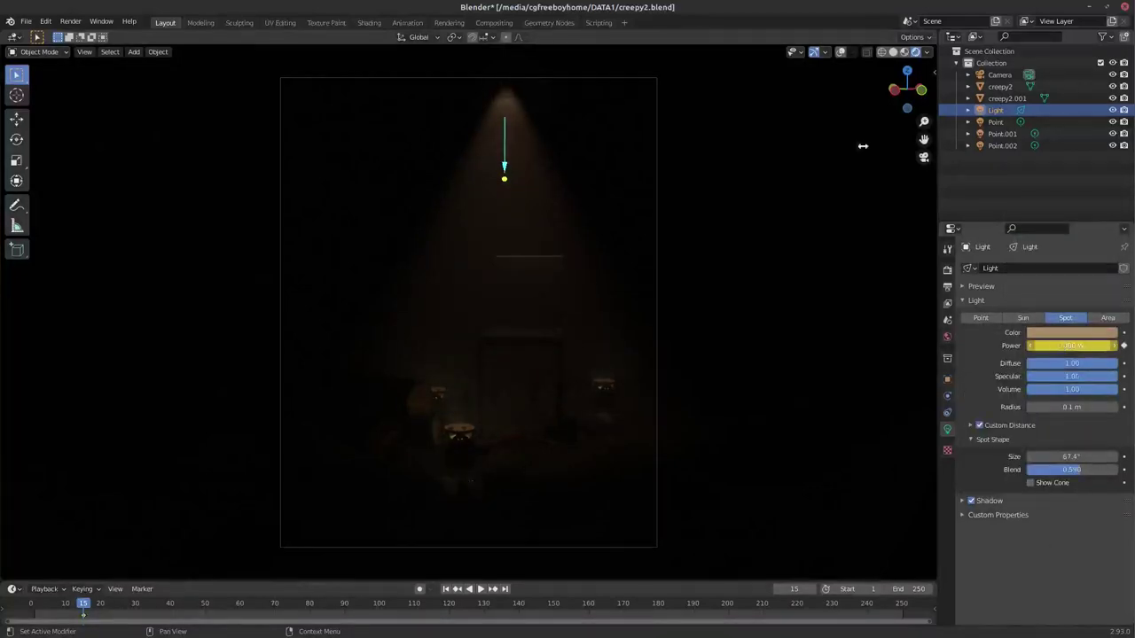
click(893, 52)
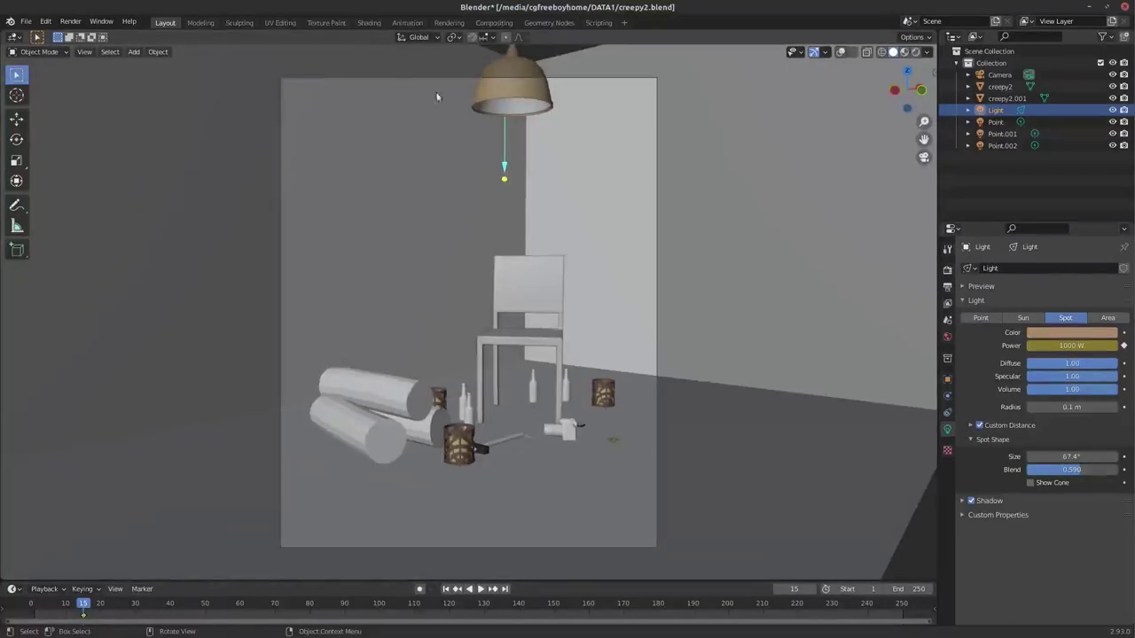
- Apply all transforms to the creepy2 object
click(680, 145)
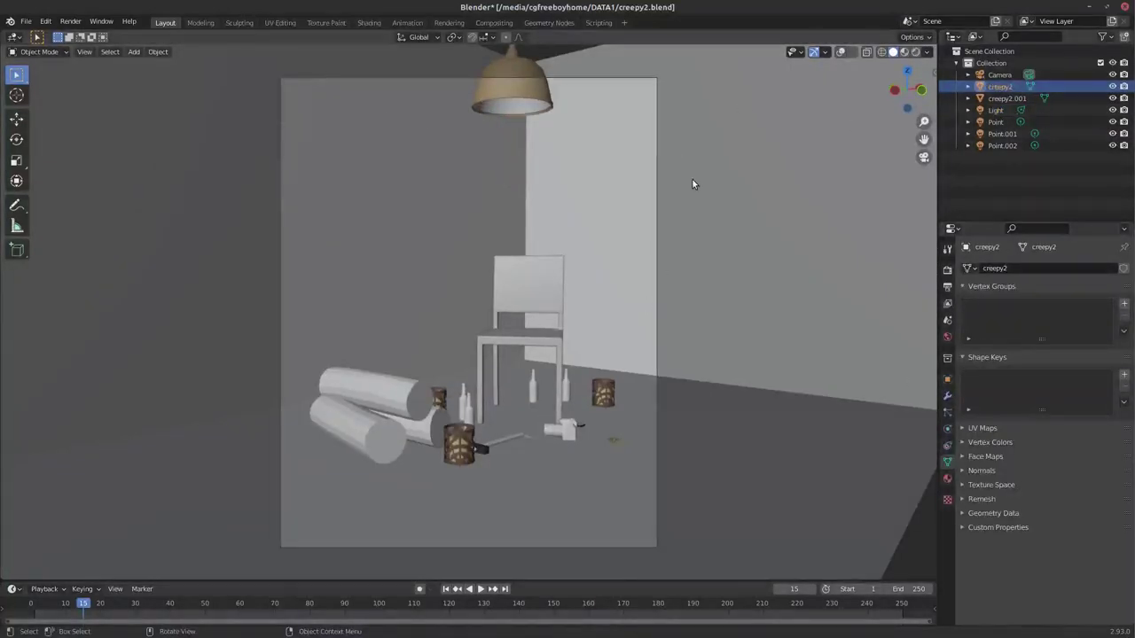
key(ctrl+a)
click(636, 215)
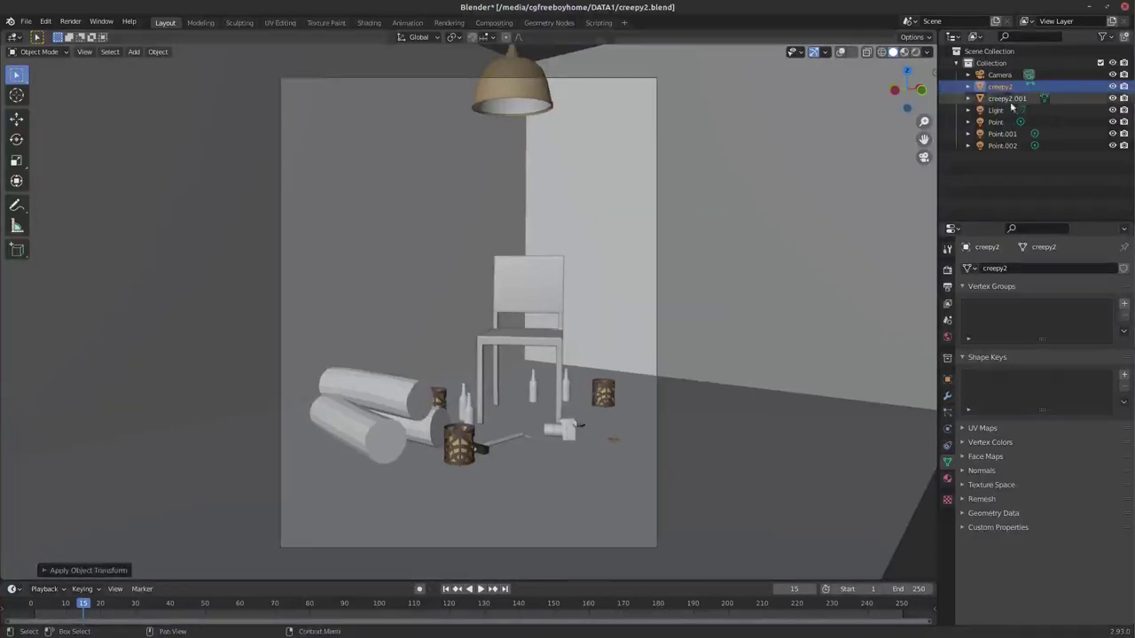
- Make Light active again and turn the 3D Viewport into the Graph Editor
key(ctrl+z)
key(ctrl+z)
click(12, 51)
click(155, 96)
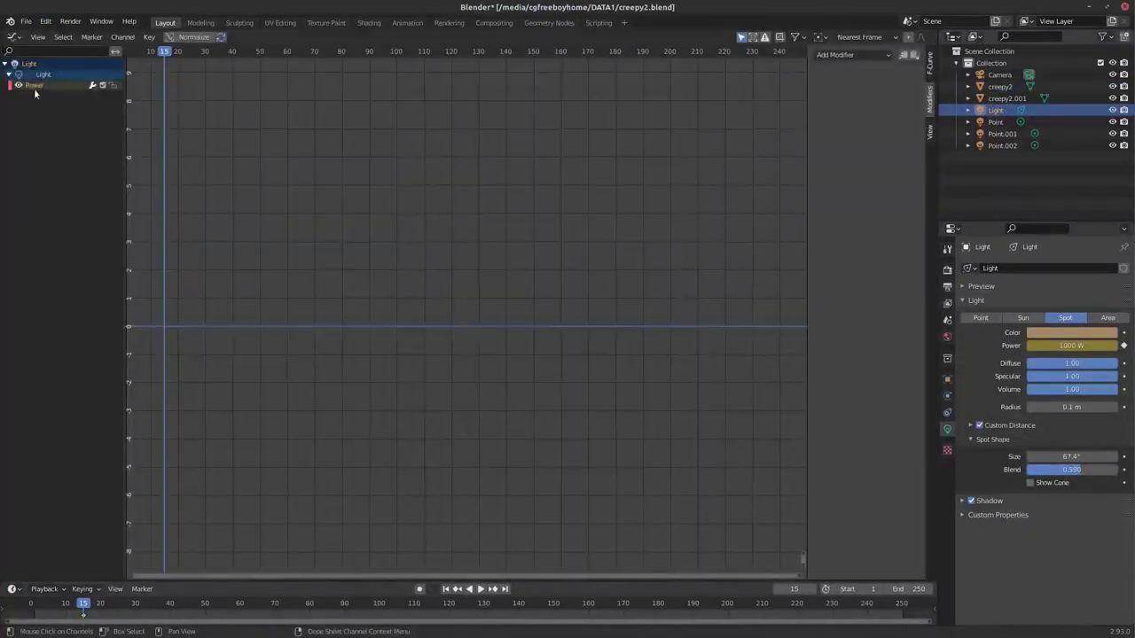
- Add a Multiply Noise modifier with Strength 2.7 to the Power curve and go to frame 75
click(882, 56)
click(882, 145)
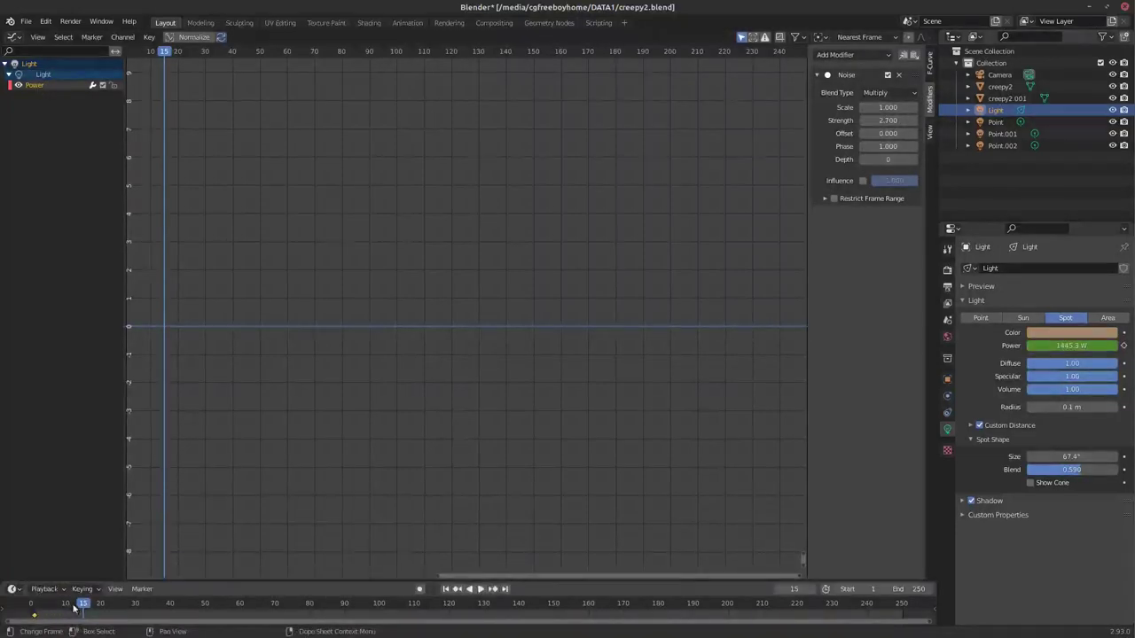
key(shift+ctrl+space)
drag(24, 609, 292, 608)
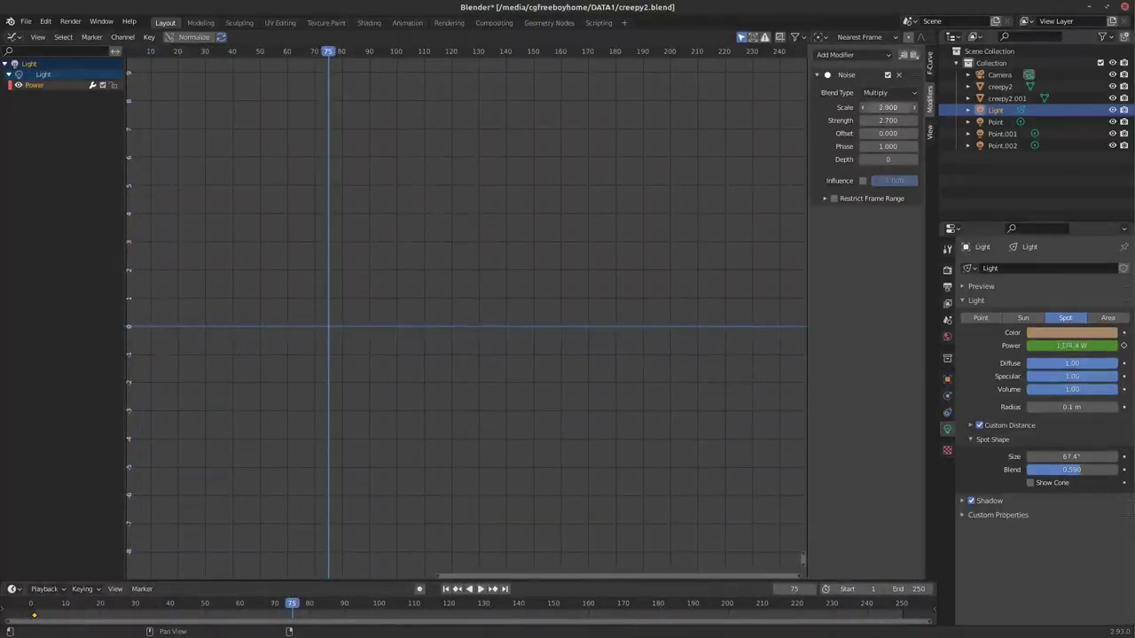
- Raise the Power curve's noise Strength to about 6.2 and preview the flicker
scroll(584, 284, down, 3)
scroll(585, 284, down, 3)
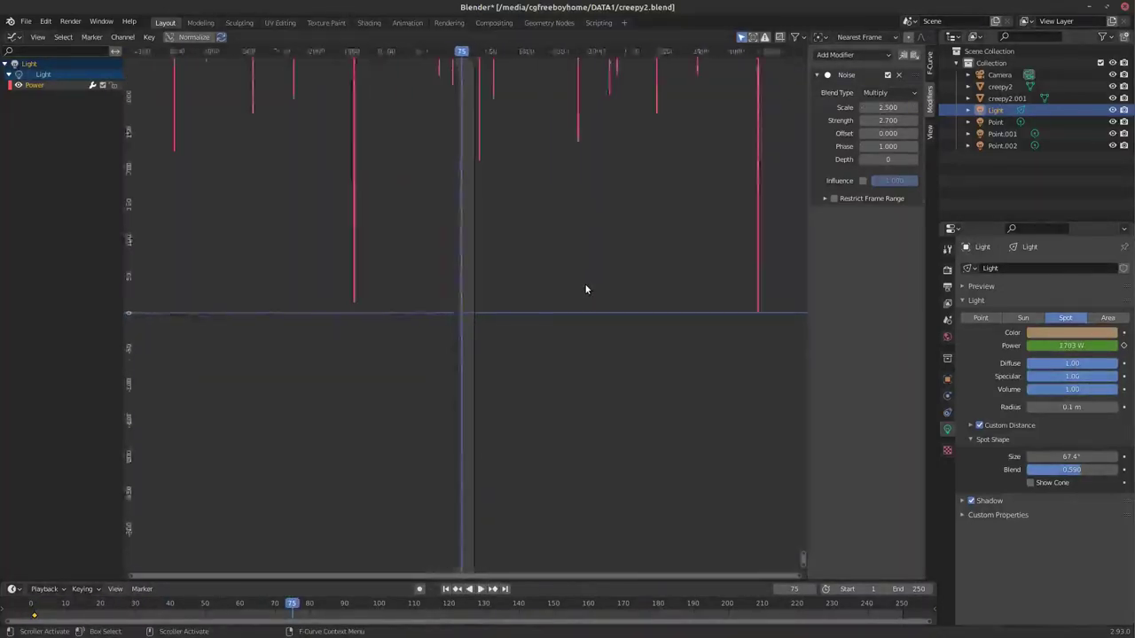
scroll(585, 289, down, 3)
scroll(585, 289, down, 3)
mouse_move(886, 120)
mouse_down()
mouse_move(914, 119)
mouse_move(866, 112)
mouse_move(852, 133)
mouse_up()
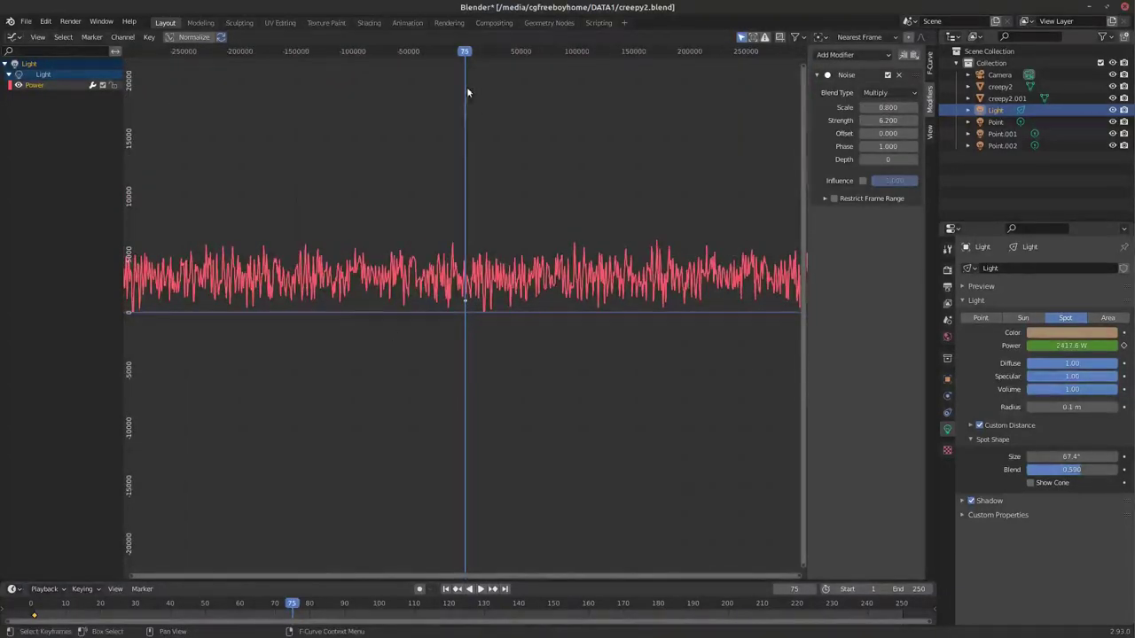
drag(466, 52, 575, 65)
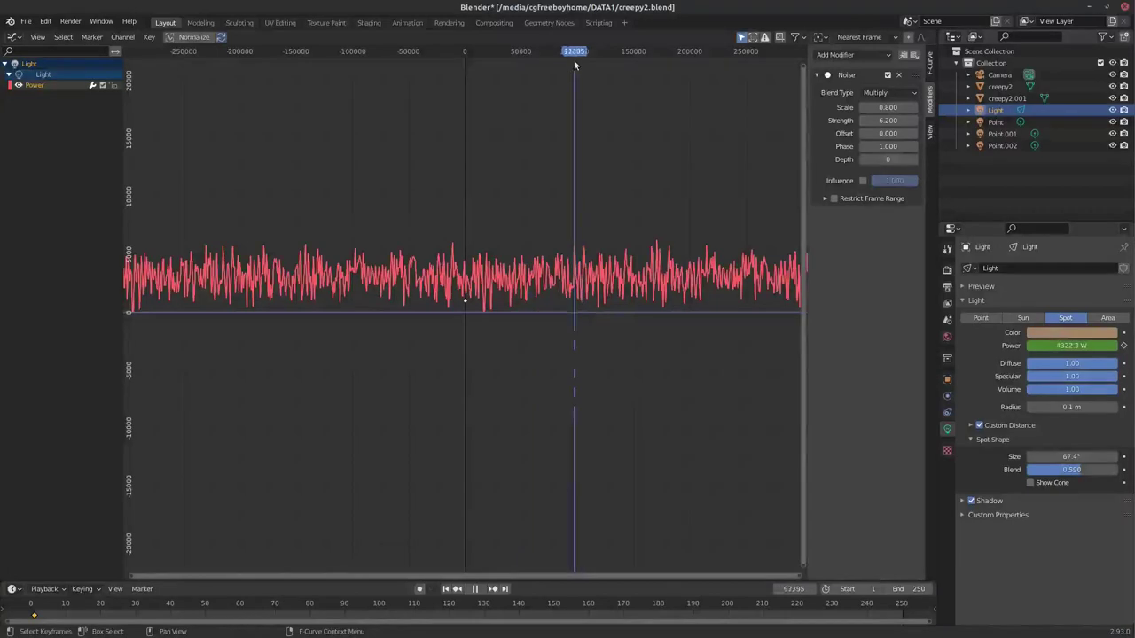
- Change the Power keyframes' handle types and interpolation mode while checking the flicker
key(v)
click(591, 167)
key(v)
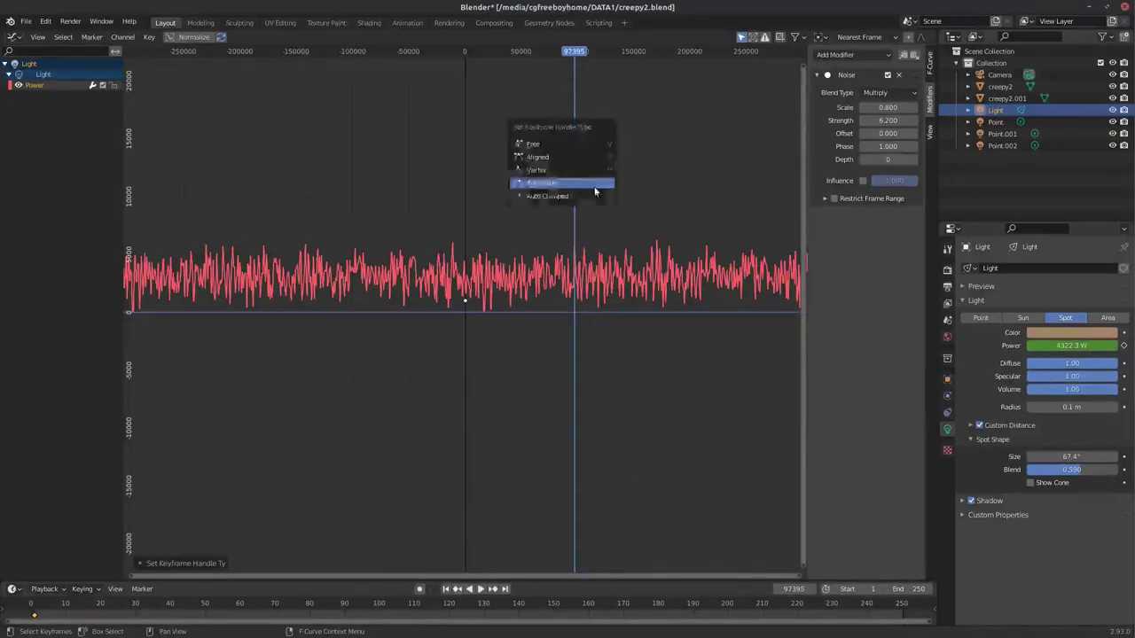
click(592, 202)
key(t)
click(390, 238)
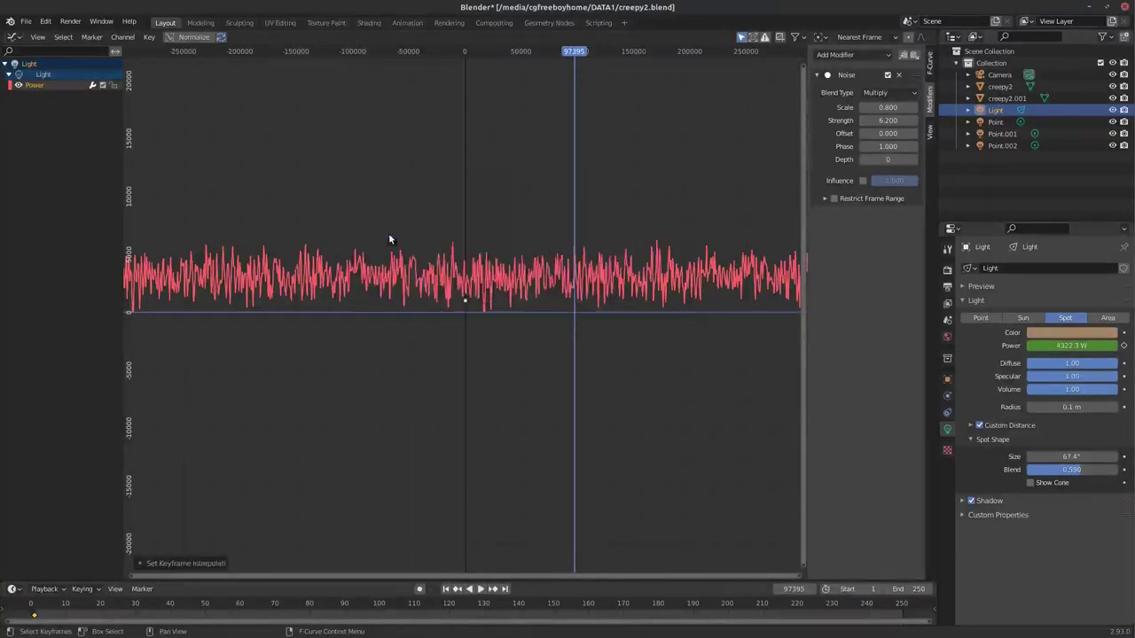
mouse_move(567, 53)
mouse_down()
mouse_move(530, 53)
mouse_move(591, 53)
mouse_up()
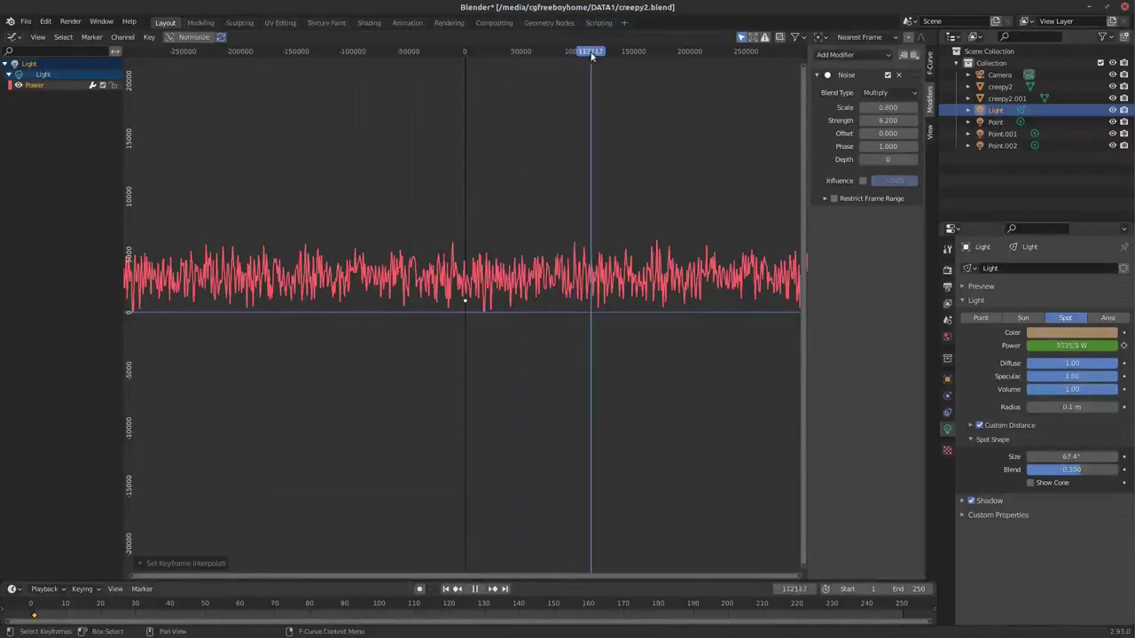
key(t)
click(582, 103)
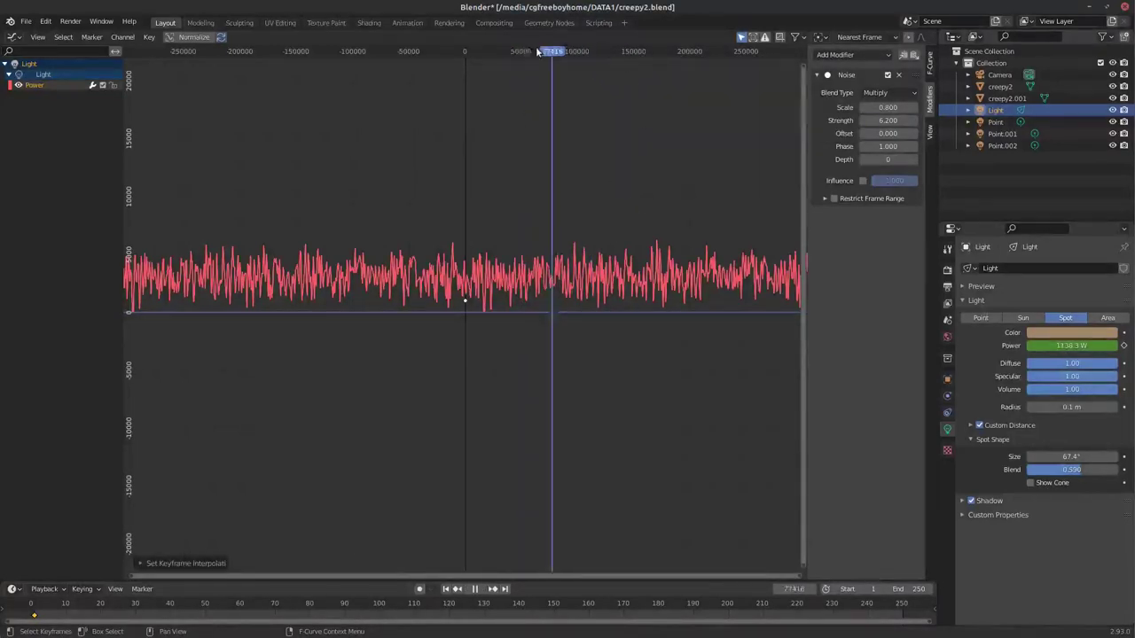
drag(591, 51, 560, 52)
- Set noise Scale 1.7, Strength 5.9, Offset 2.3, Phase 2.7, Depth 90, then show the 3D Viewport
drag(888, 107, 913, 107)
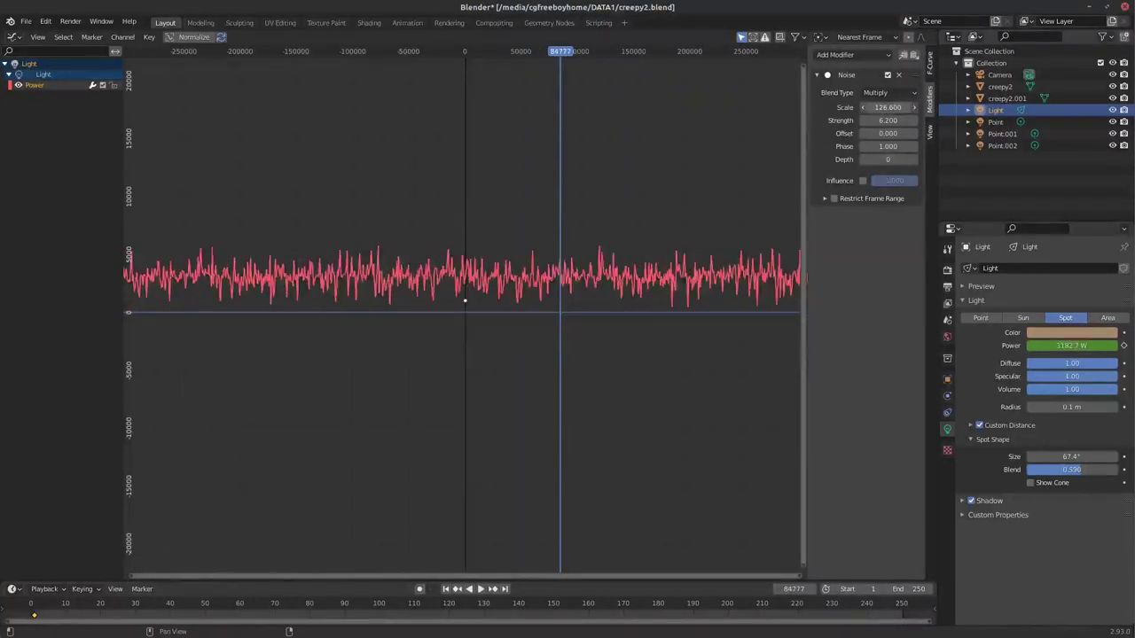
text(14.2)
key(Return)
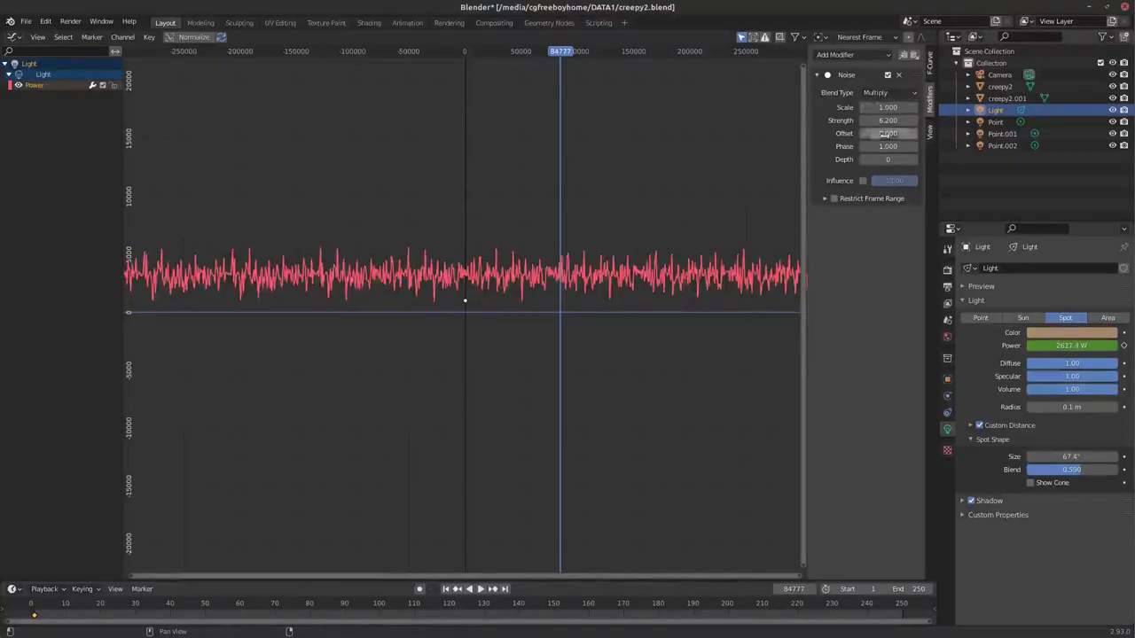
mouse_move(885, 133)
mouse_down()
mouse_move(889, 160)
mouse_move(894, 120)
mouse_move(878, 120)
mouse_up()
click(643, 51)
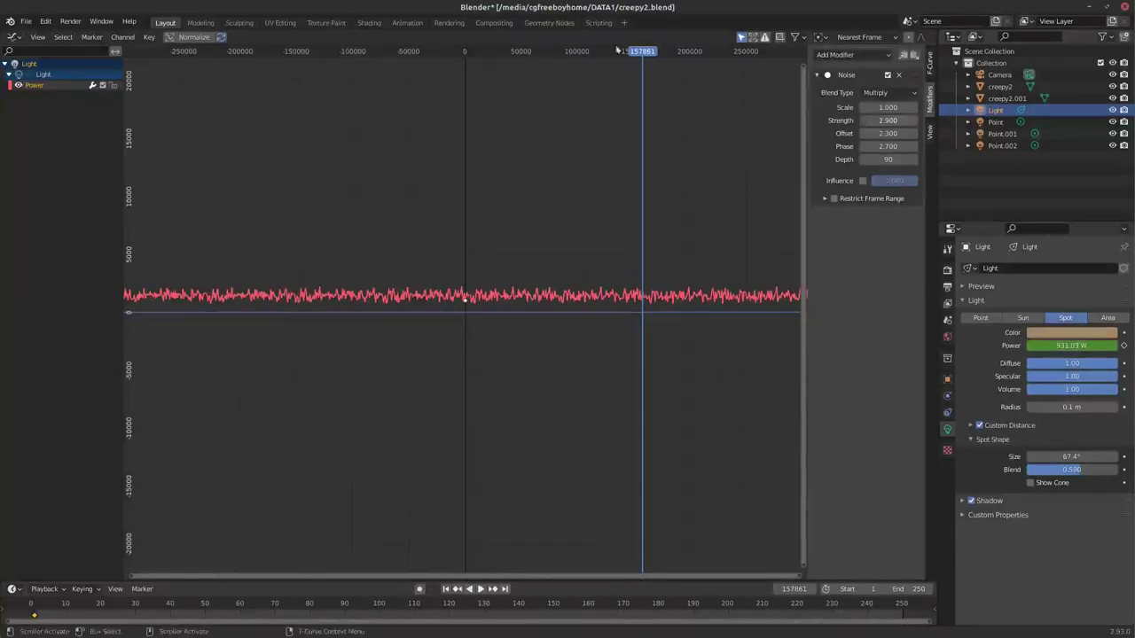
drag(618, 50, 542, 51)
drag(888, 107, 896, 107)
drag(511, 53, 519, 54)
mouse_move(888, 108)
mouse_down()
mouse_move(873, 107)
mouse_move(900, 120)
mouse_up()
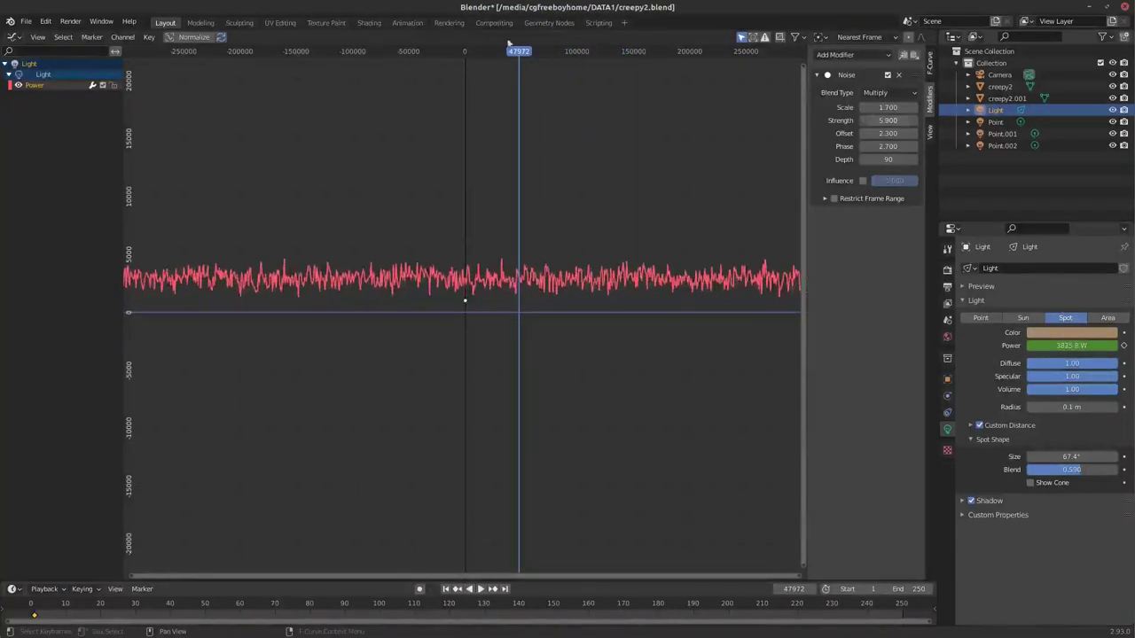
key(shift+F5)
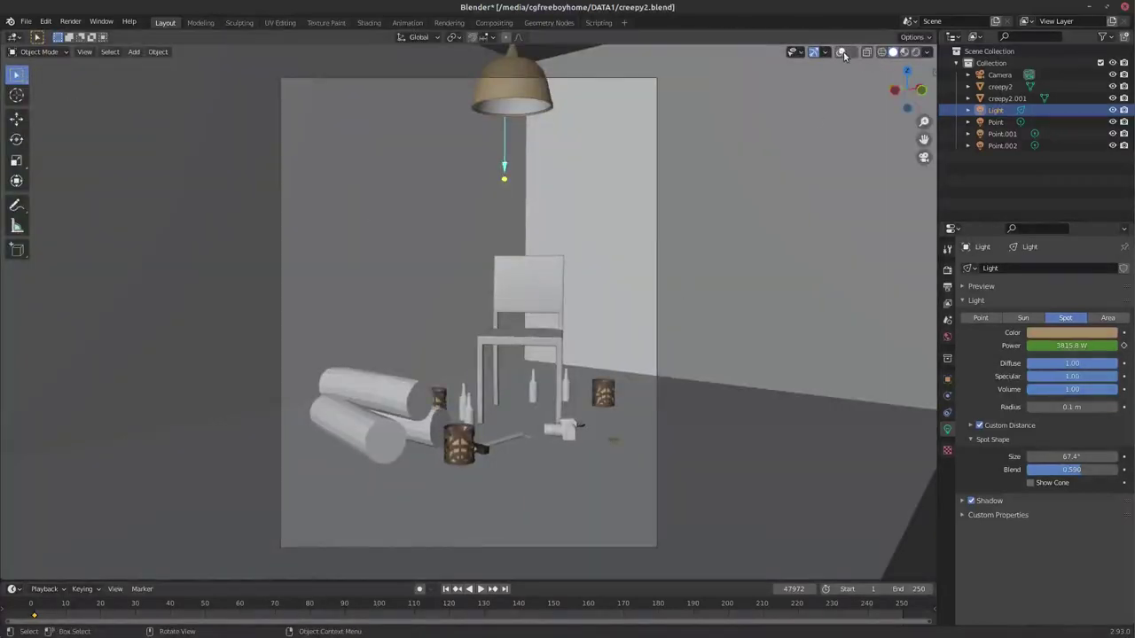
- Switch to Rendered shading, turn off Eevee Bloom, and play the flicker preview
key(z)
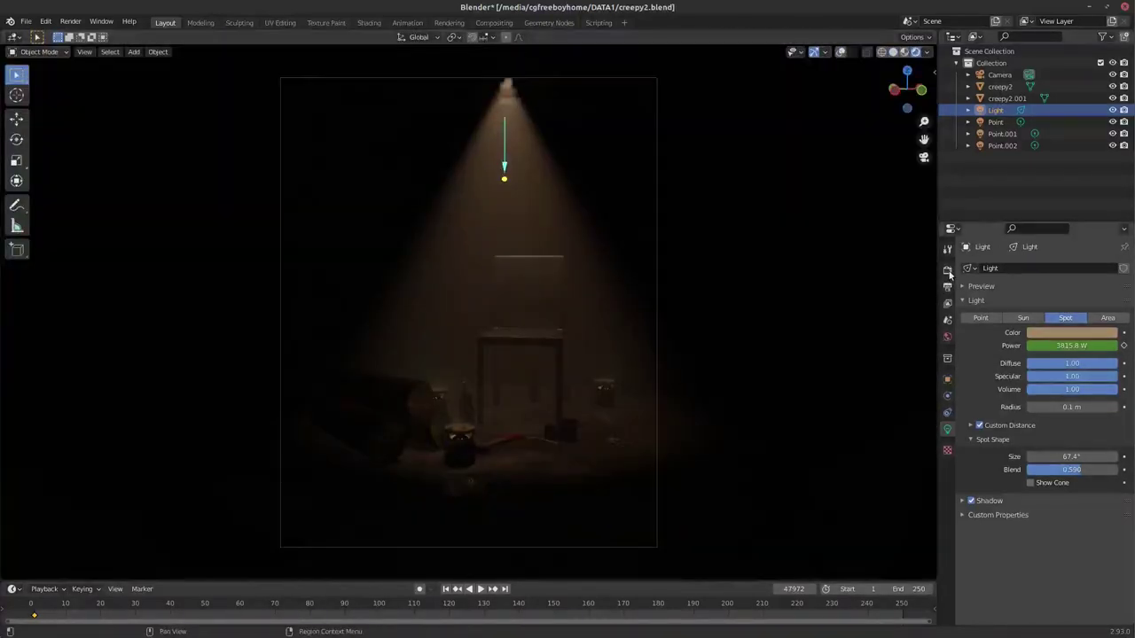
click(946, 283)
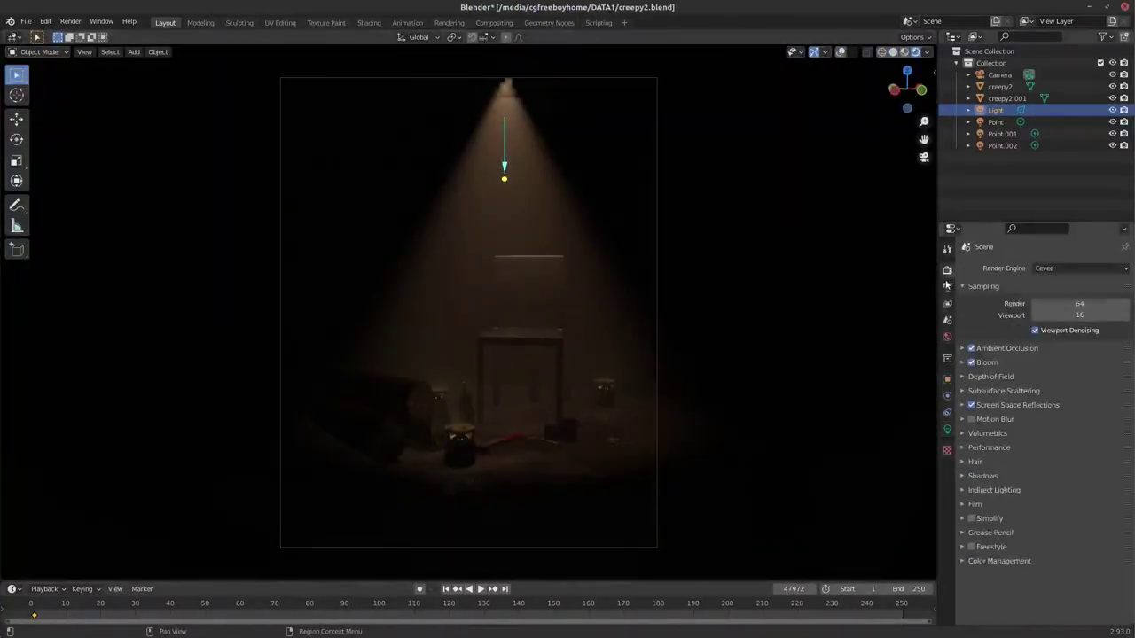
click(972, 363)
key(space)
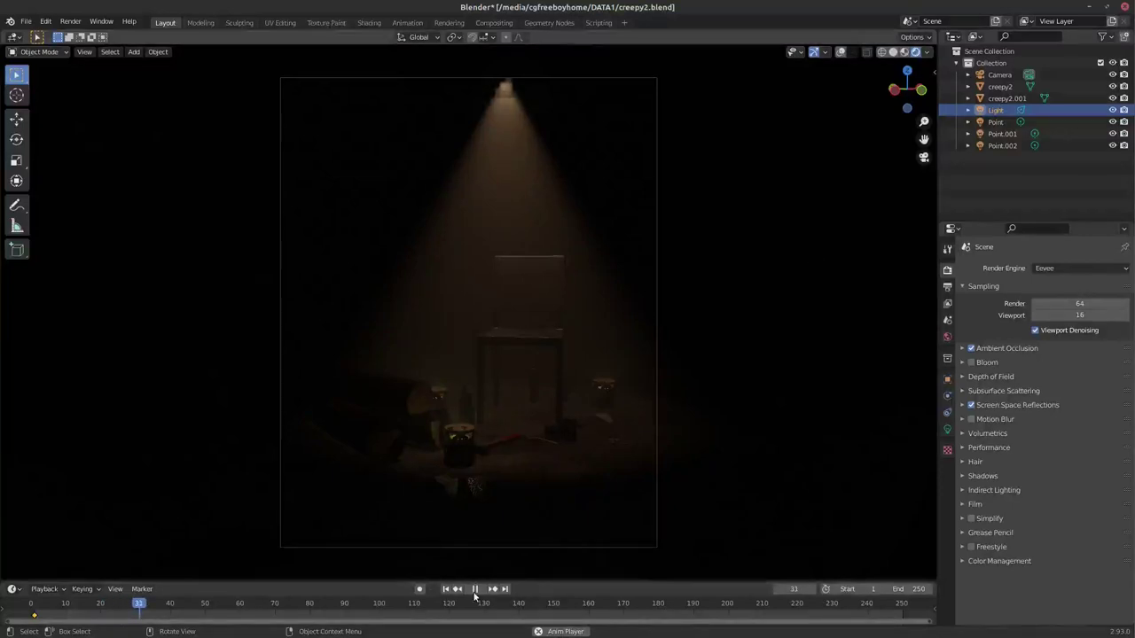
key(space)
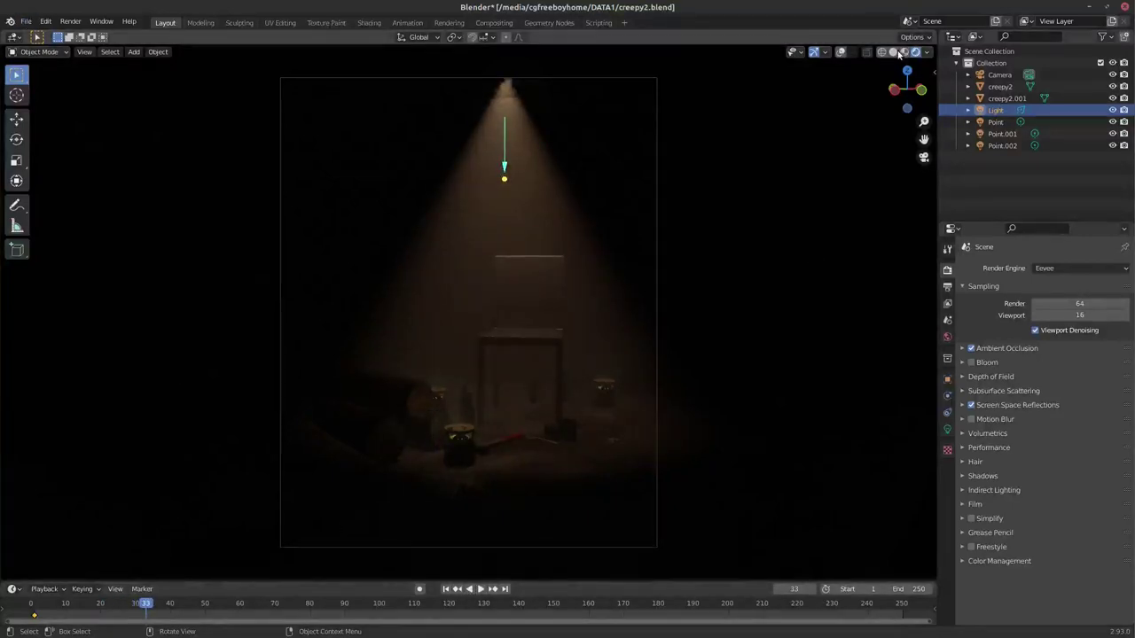
- Return to Solid shading and change the area back to the Graph Editor
click(893, 51)
click(1000, 86)
click(13, 37)
click(160, 92)
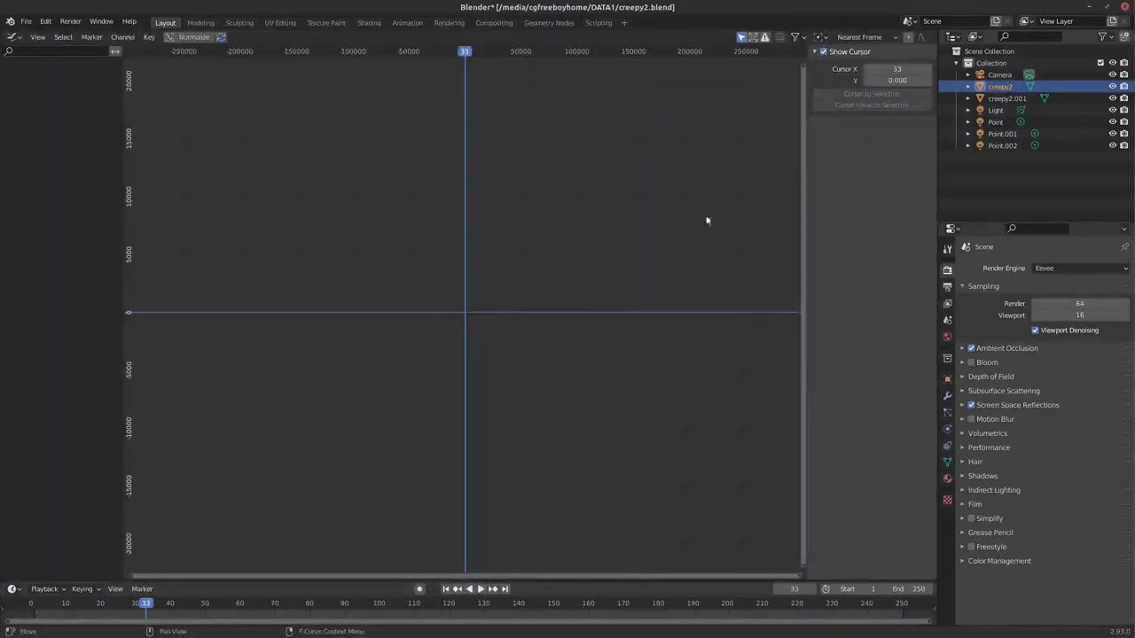
- Try the Subtract and Add noise blend types, then set the blend back to Multiply
click(886, 92)
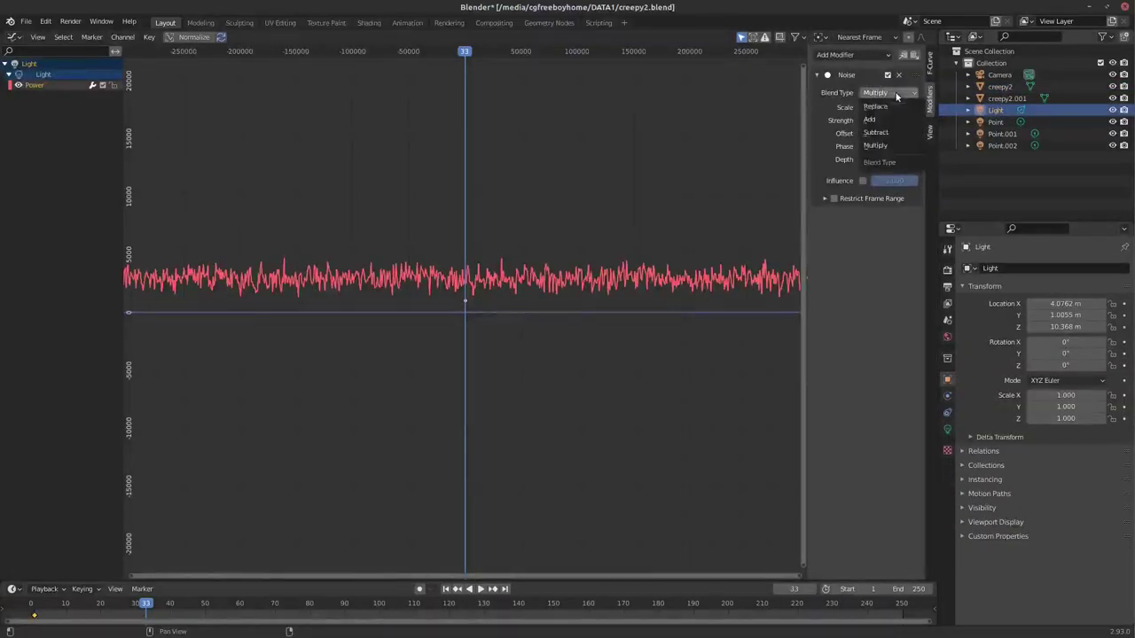
click(887, 130)
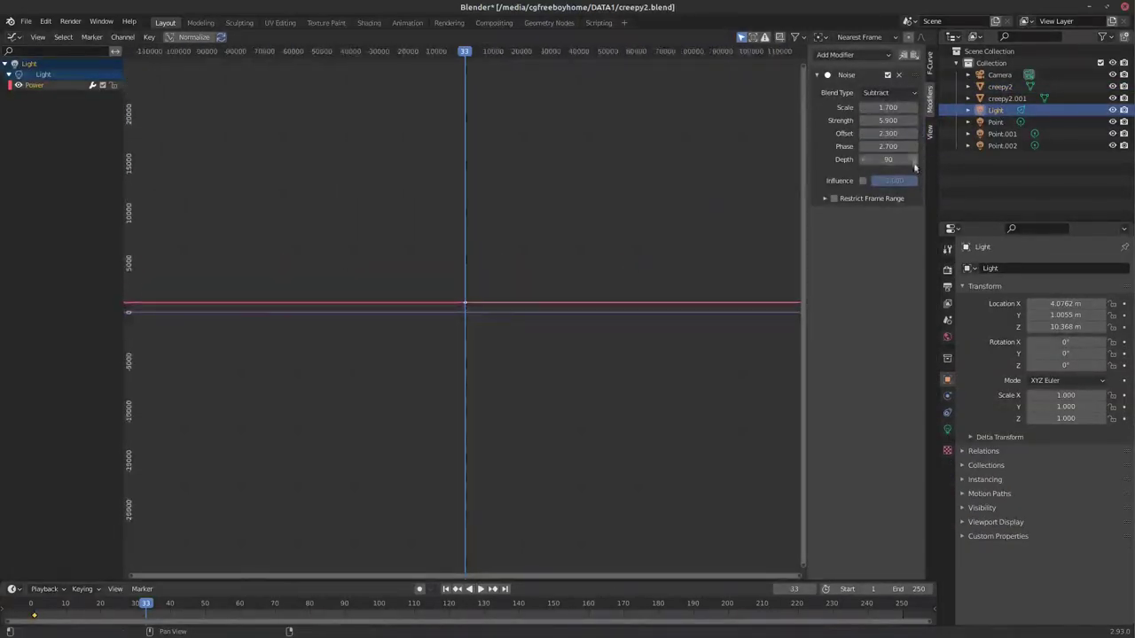
click(1020, 110)
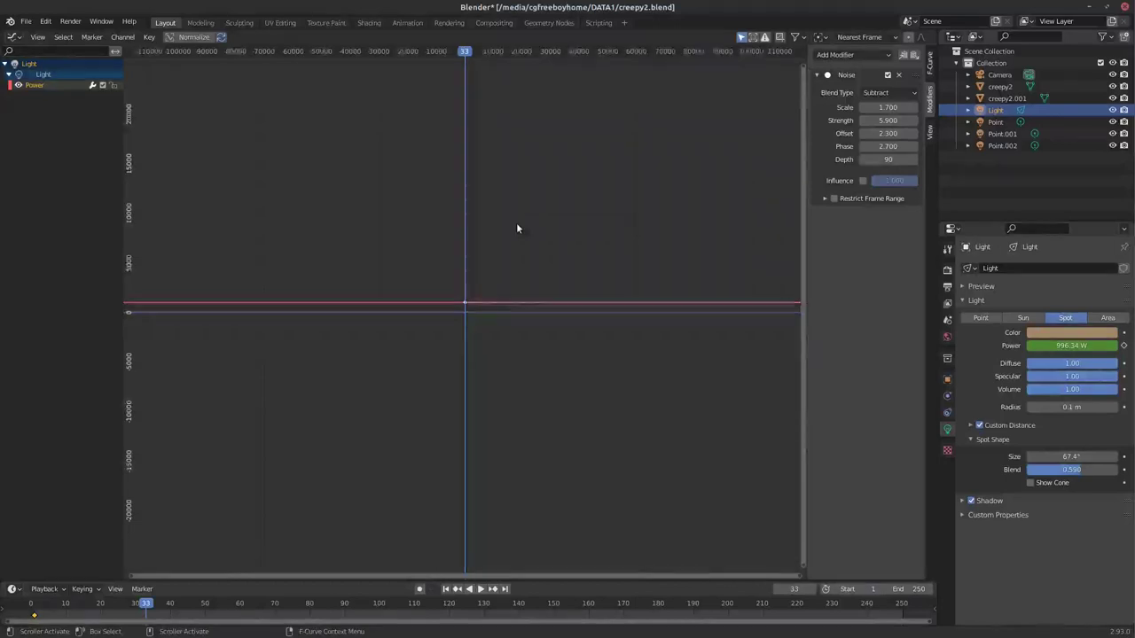
scroll(517, 228, down, 2)
drag(497, 50, 718, 50)
click(887, 92)
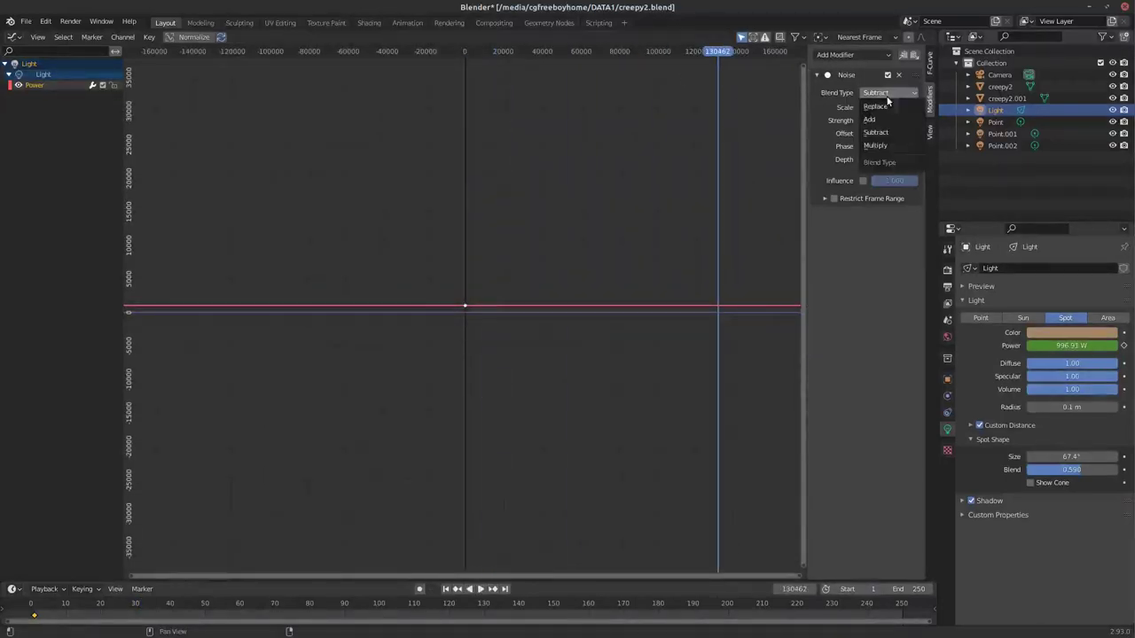
click(882, 121)
click(872, 92)
click(882, 153)
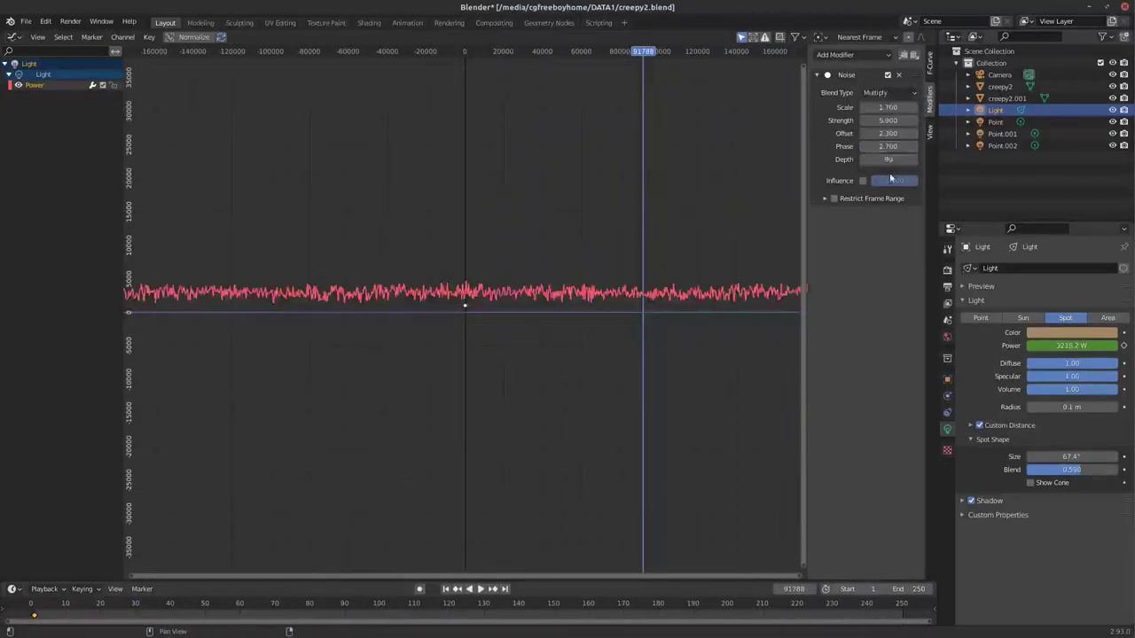
- Set noise Scale 359.3 and Strength 1.0, then jump to the last frame
mouse_move(883, 111)
mouse_down()
mouse_move(902, 108)
mouse_move(878, 121)
mouse_up()
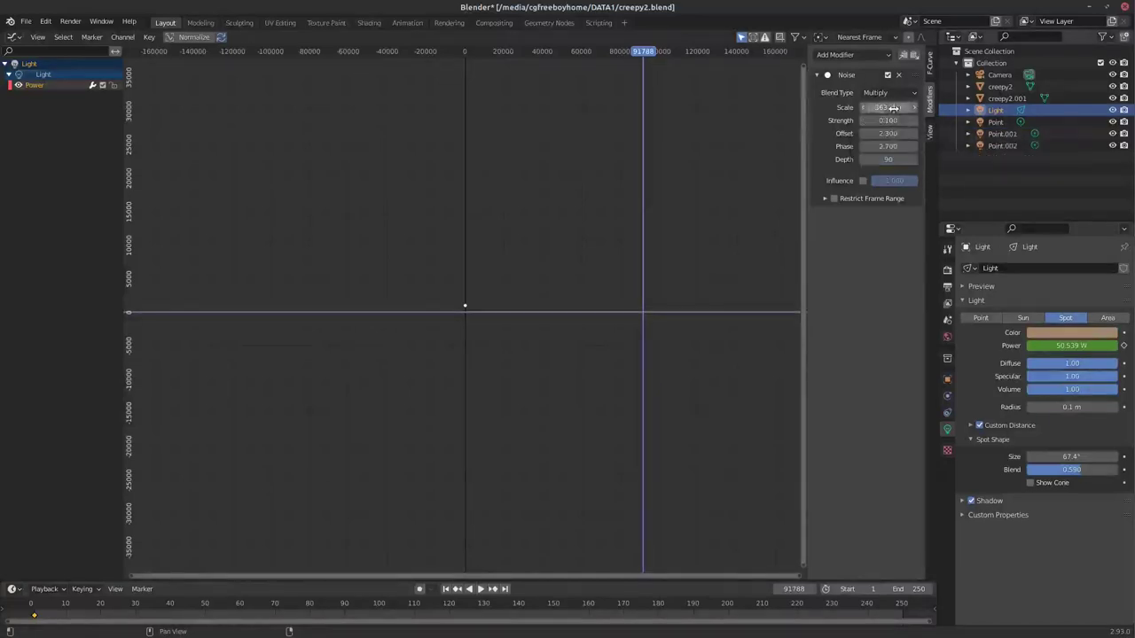
drag(879, 109, 886, 121)
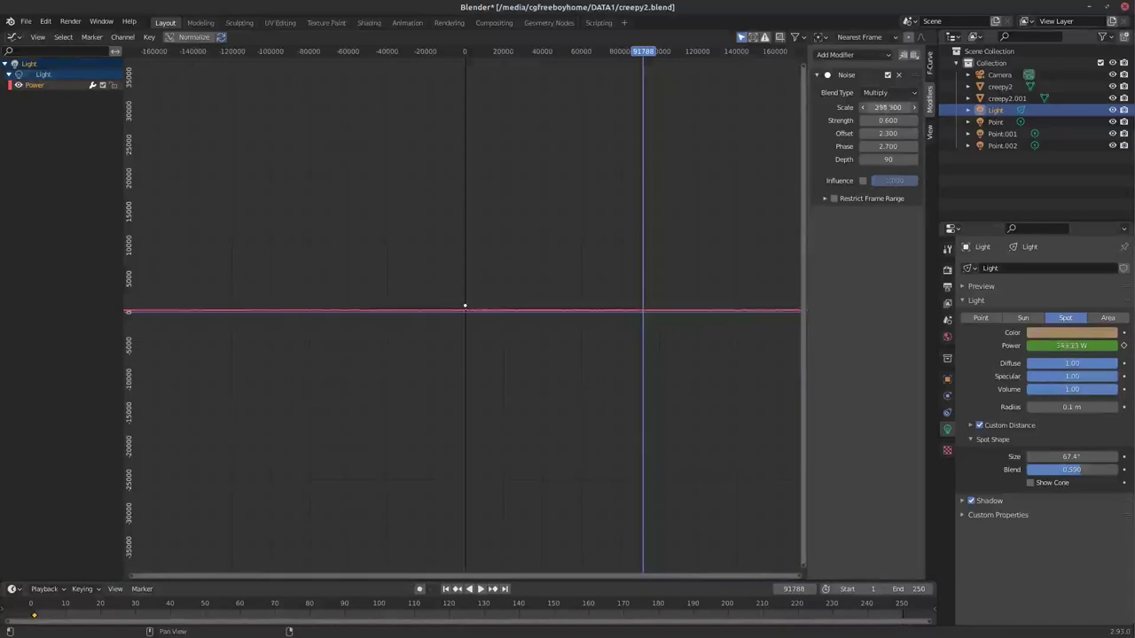
click(916, 120)
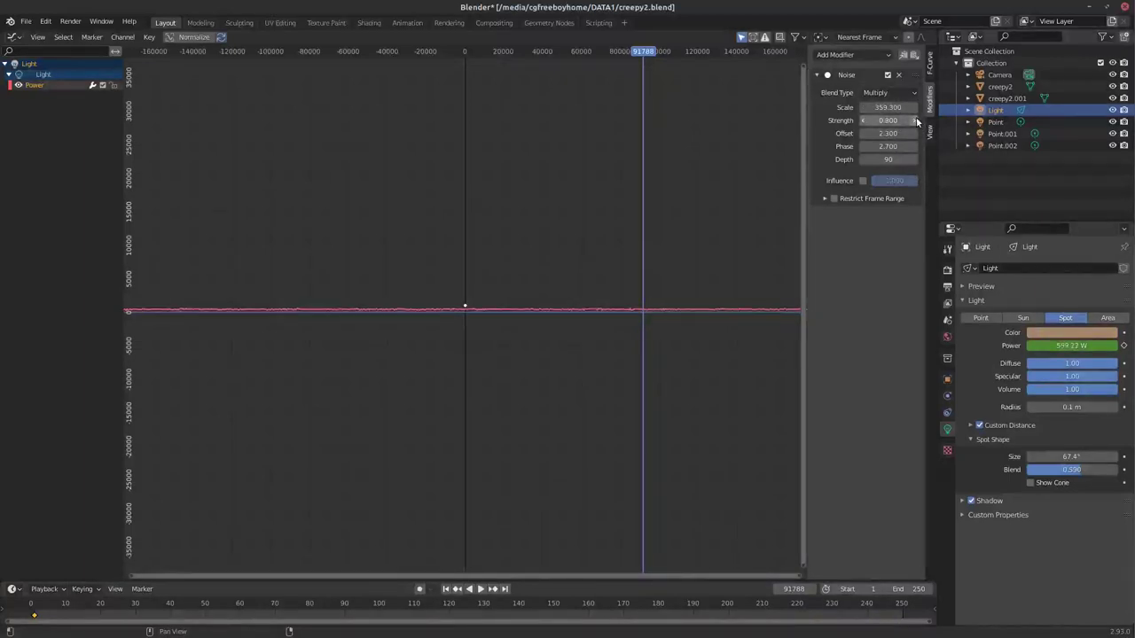
drag(647, 53, 526, 53)
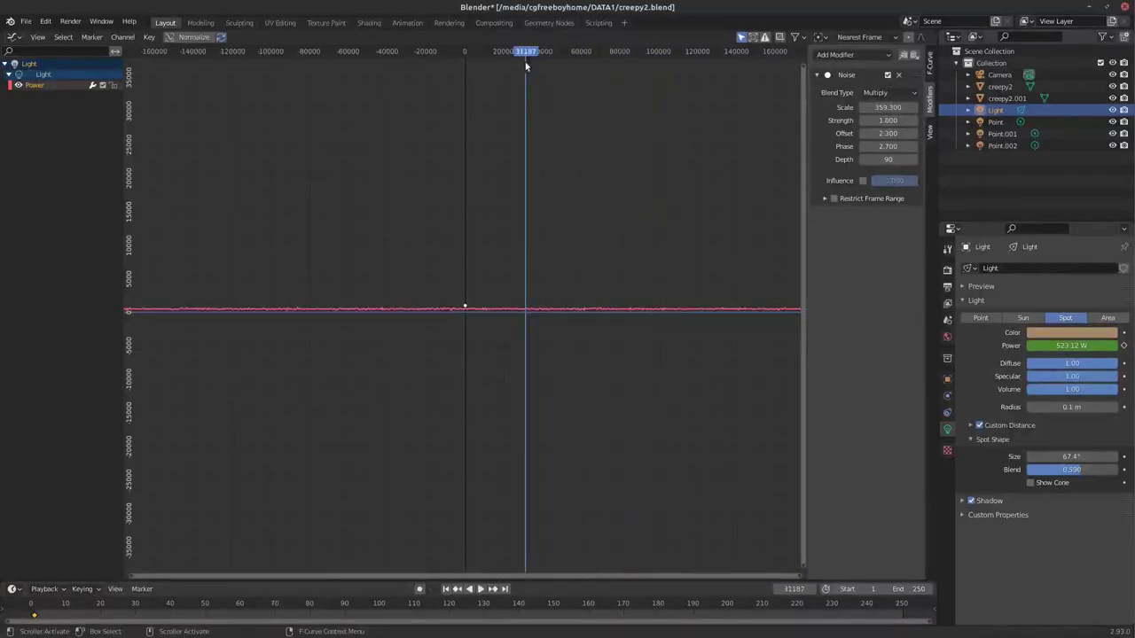
click(504, 588)
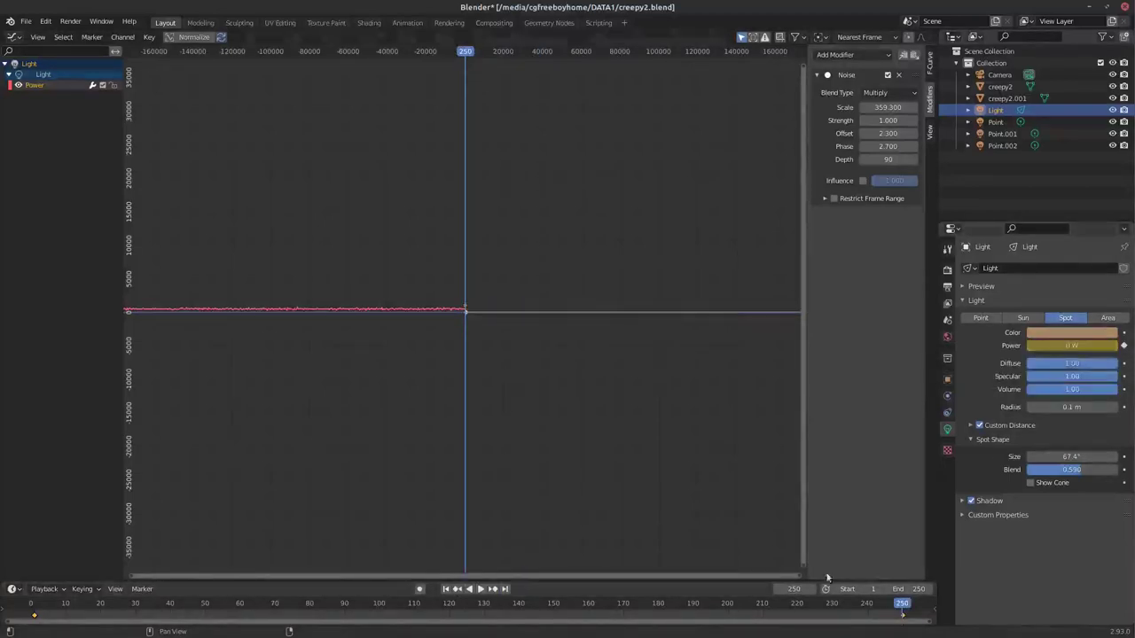
- Clear the spotlight's Power keyframes and key Power again at frame 1
key(space)
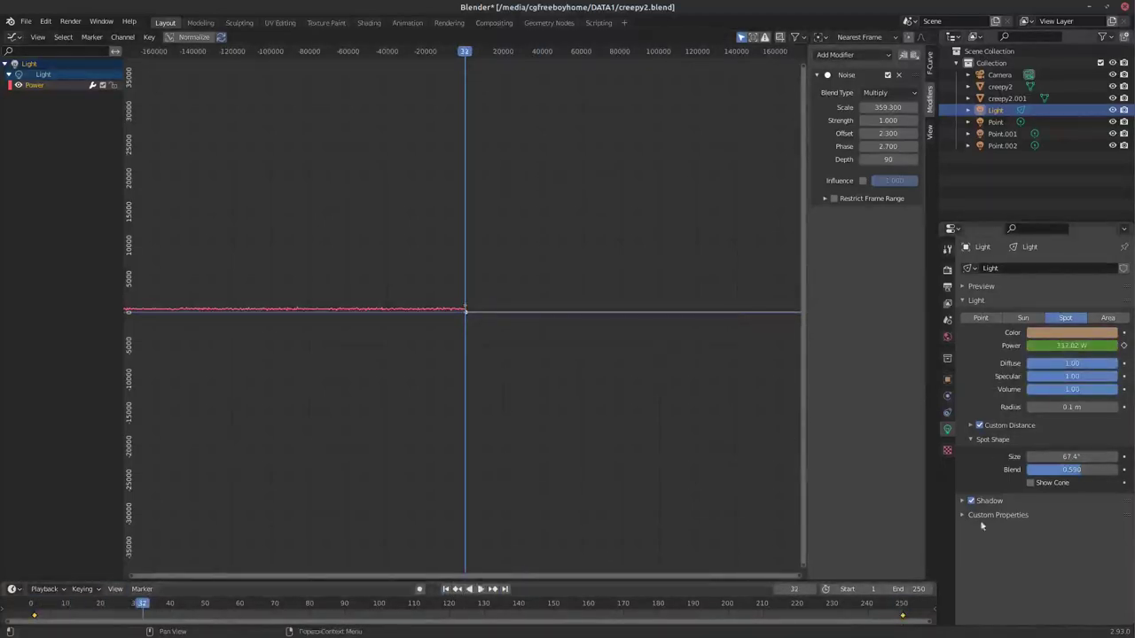
key(space)
click(475, 590)
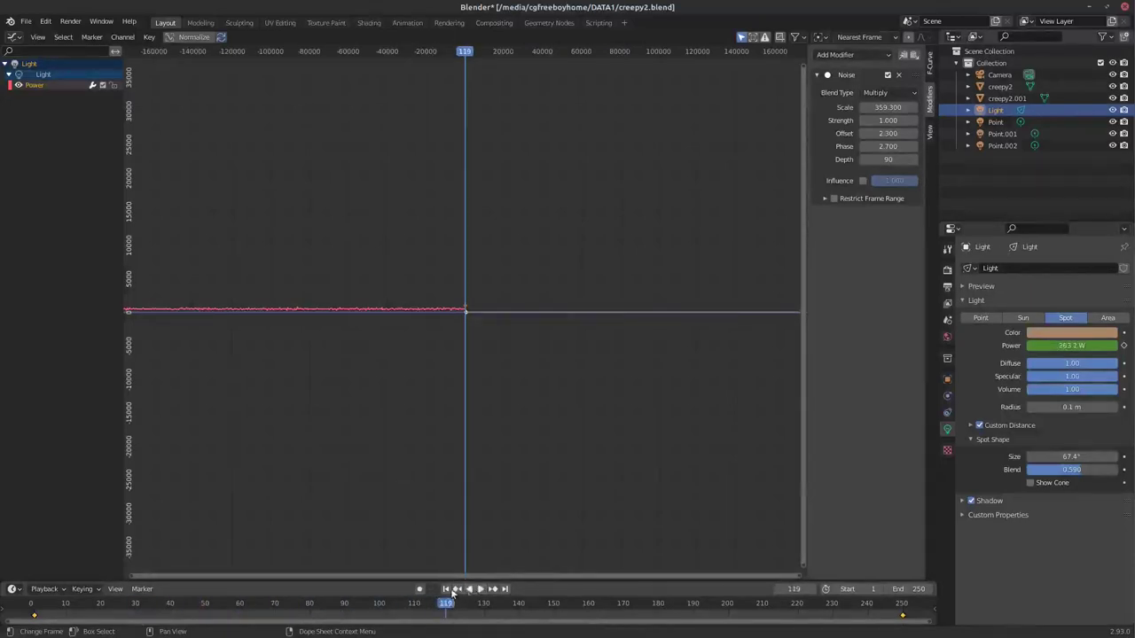
key(shift+Right)
right_click(1071, 345)
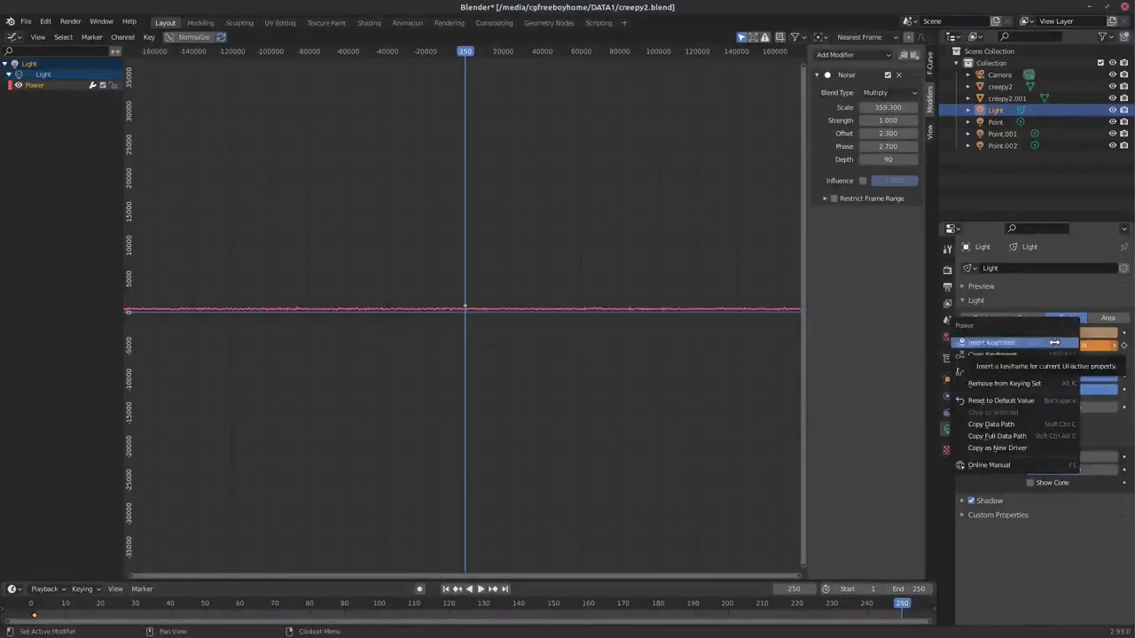
click(1073, 365)
key(shift+Left)
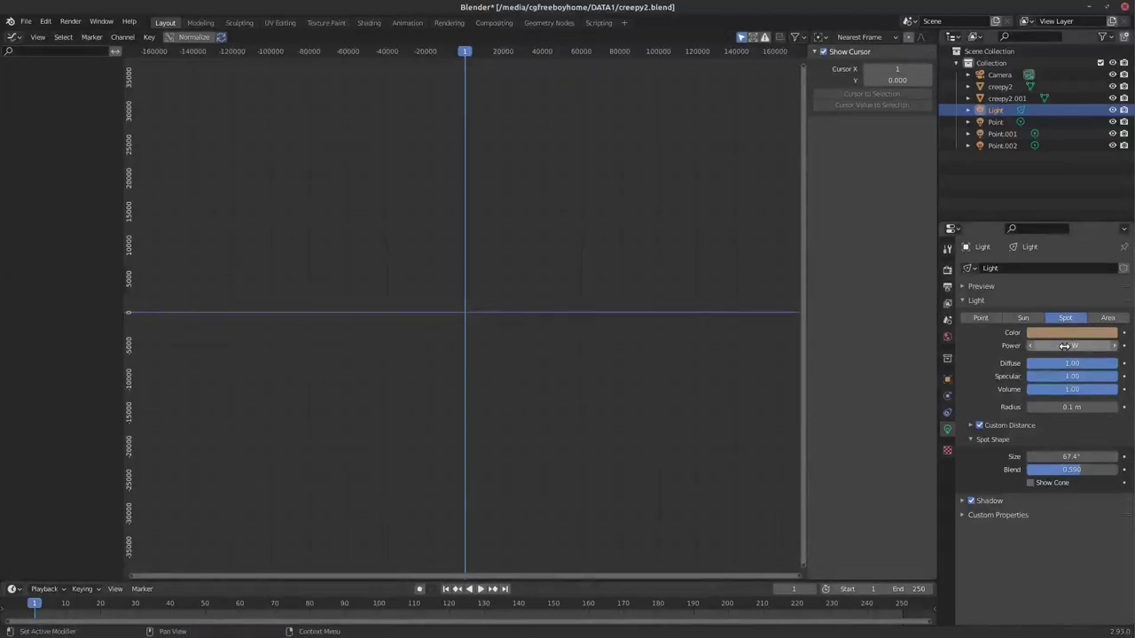
key(i)
- Add a Replace-blend Noise modifier with Scale 523.4 and Strength -219.9 to the Power curve
click(842, 54)
click(875, 107)
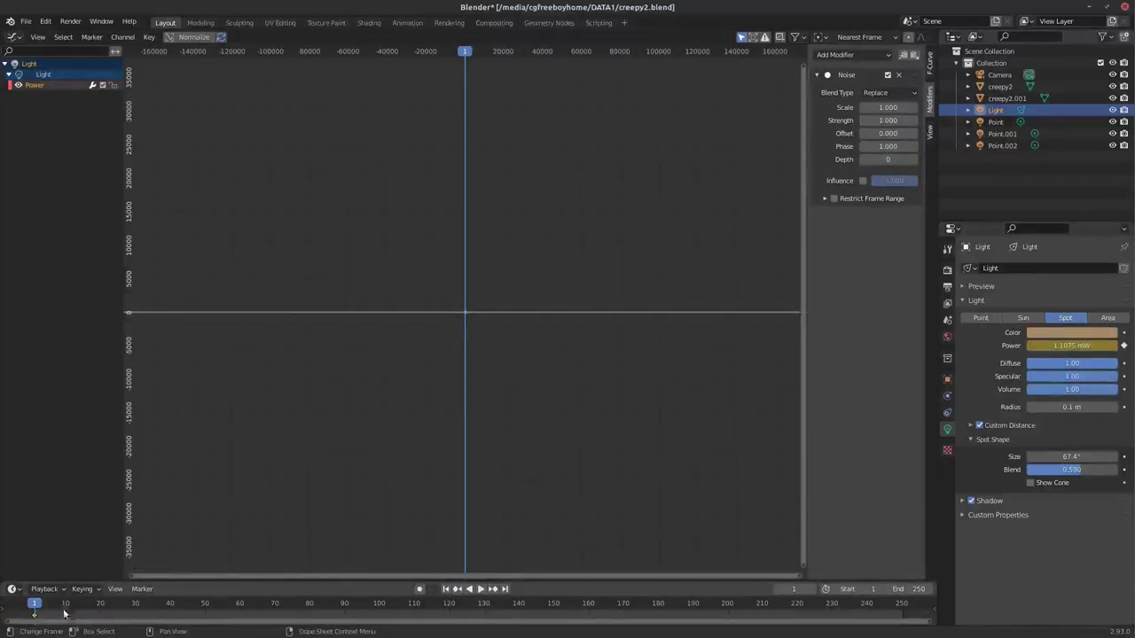
key(space)
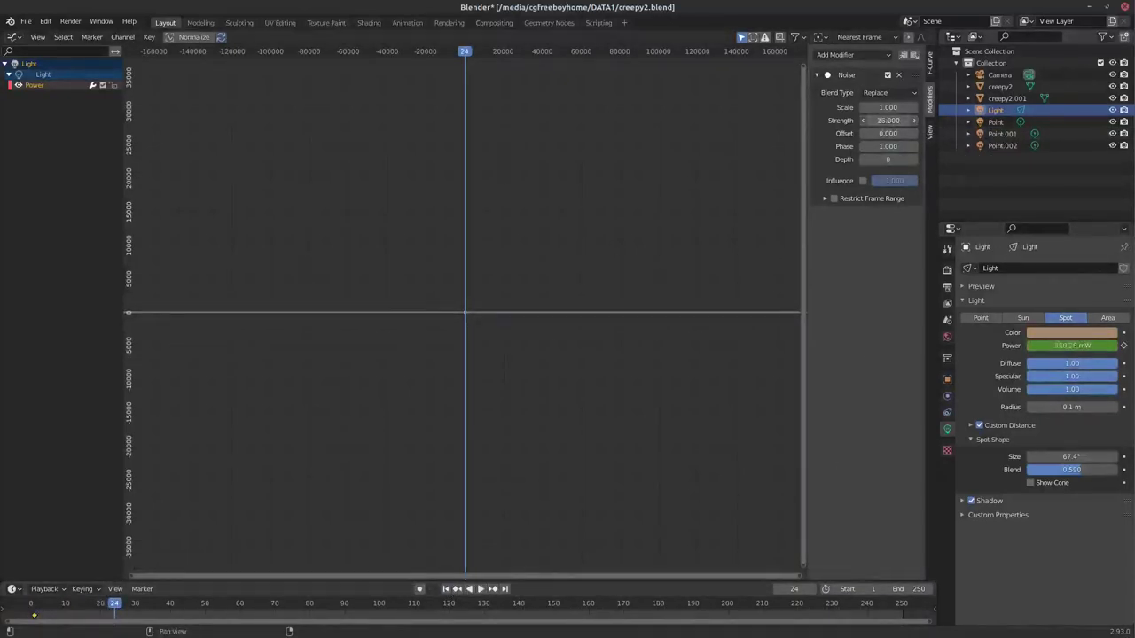
drag(886, 120, 874, 107)
drag(886, 120, 885, 120)
- Return to the 3D Viewport in Rendered shading and play to frame 161 to check the flicker
click(14, 36)
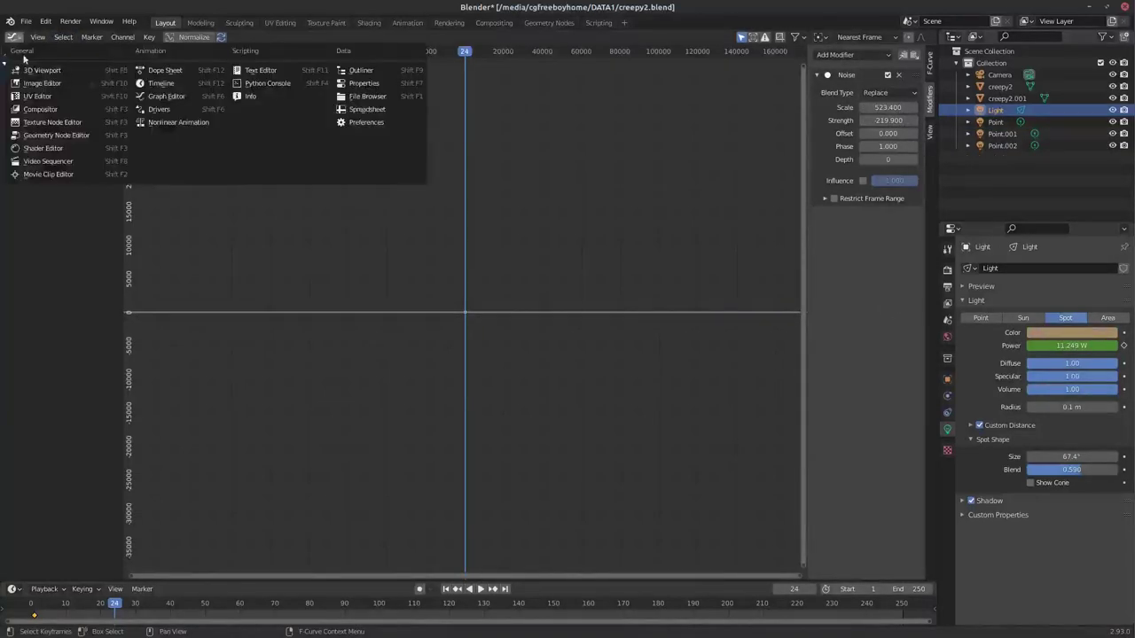
click(42, 70)
key(shift+z)
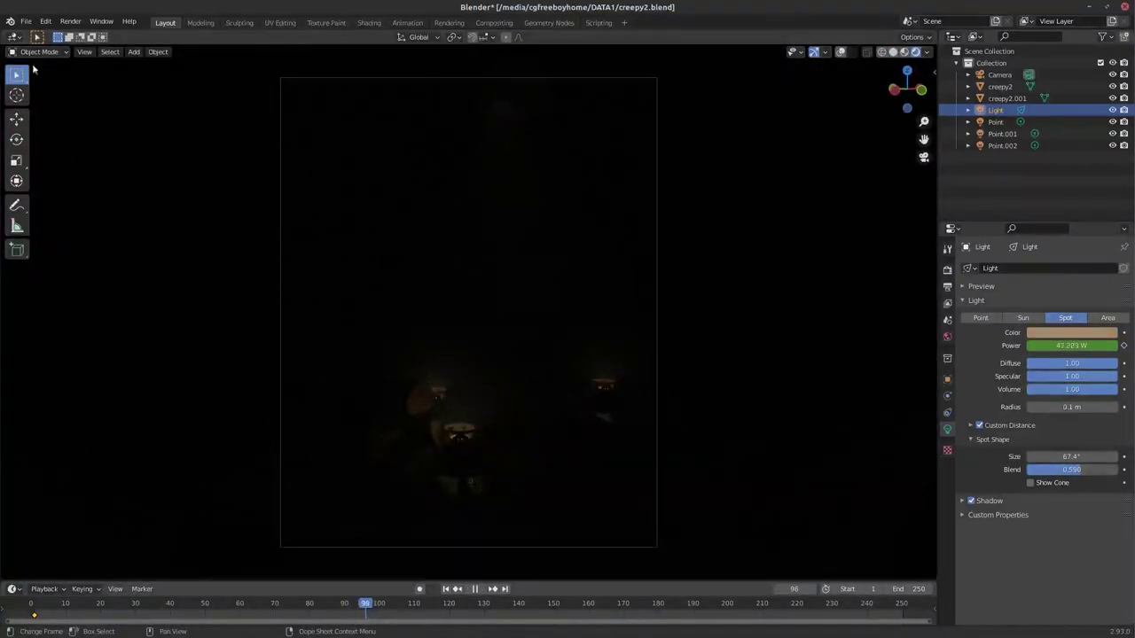
key(space)
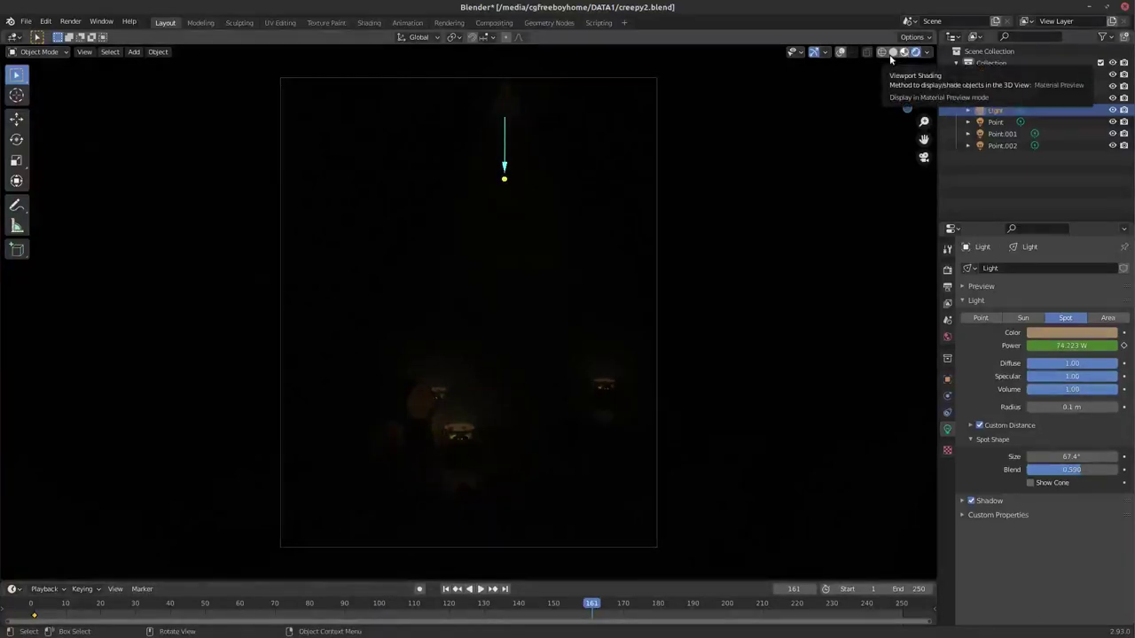